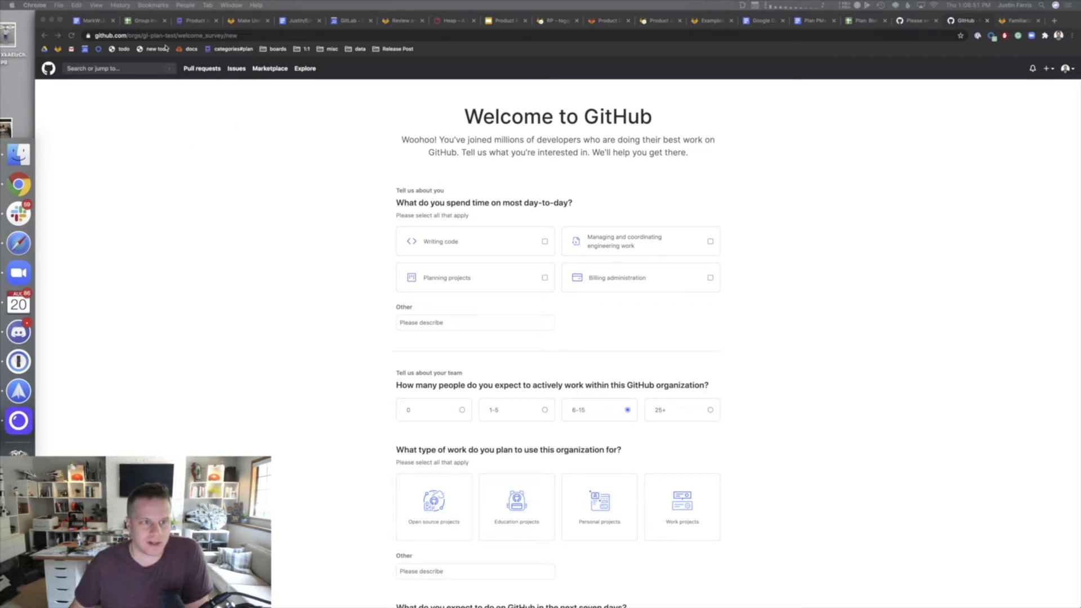
- Examine the organization name gl-plan-test in the page's web address
left_click(122, 36)
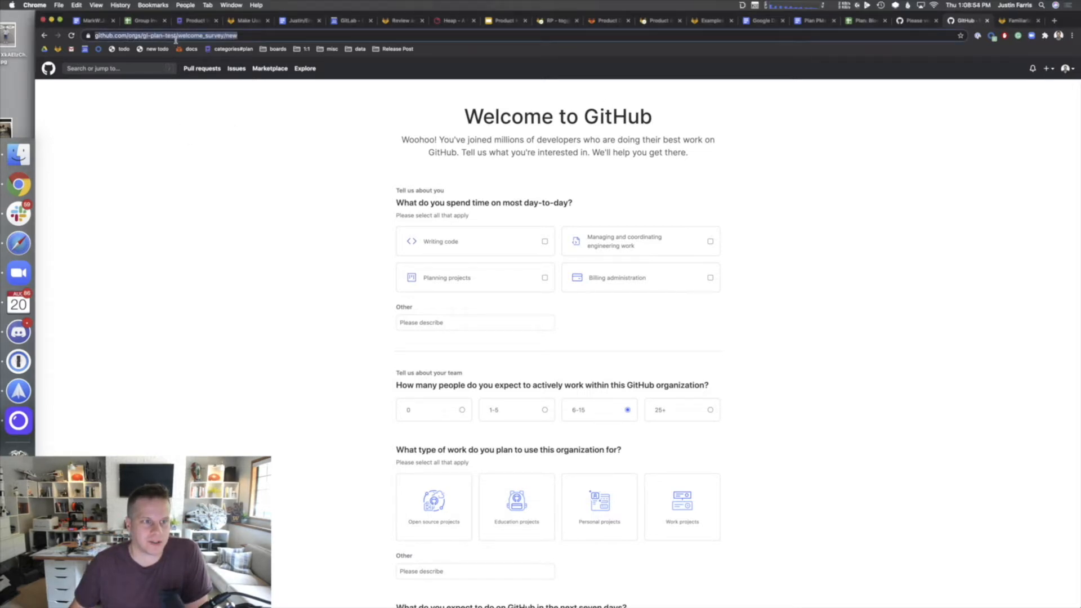
left_click(153, 35)
double_click(153, 35)
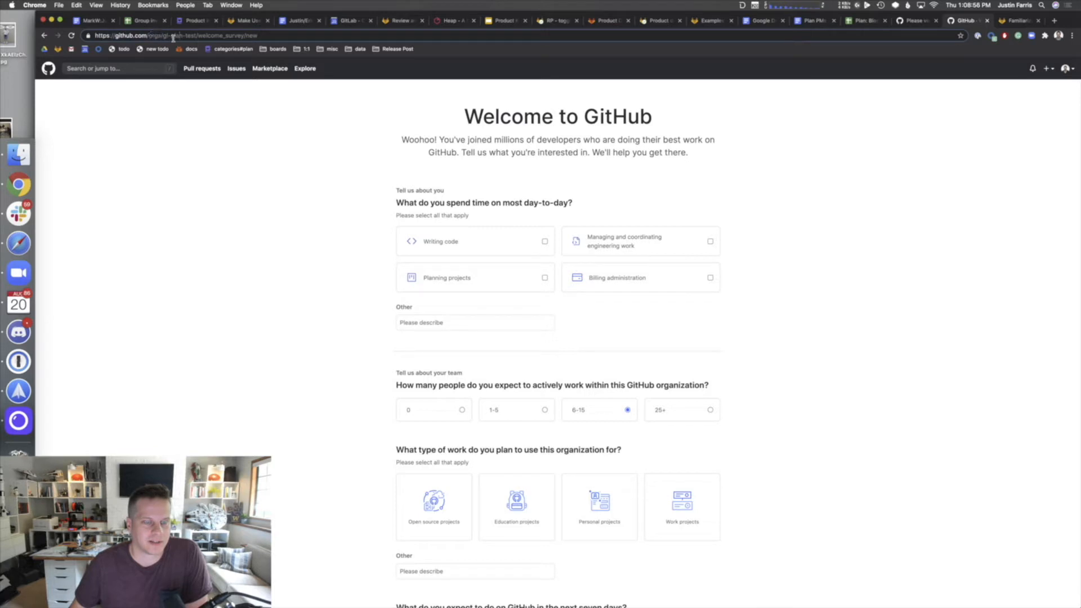
left_click_drag(162, 36, 195, 36)
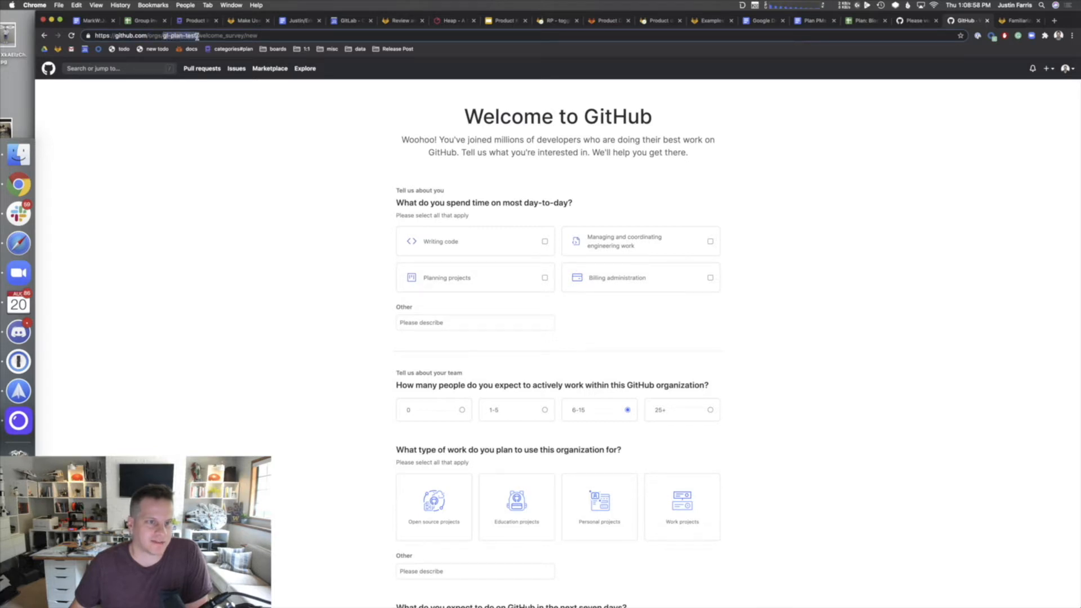
left_click(238, 37)
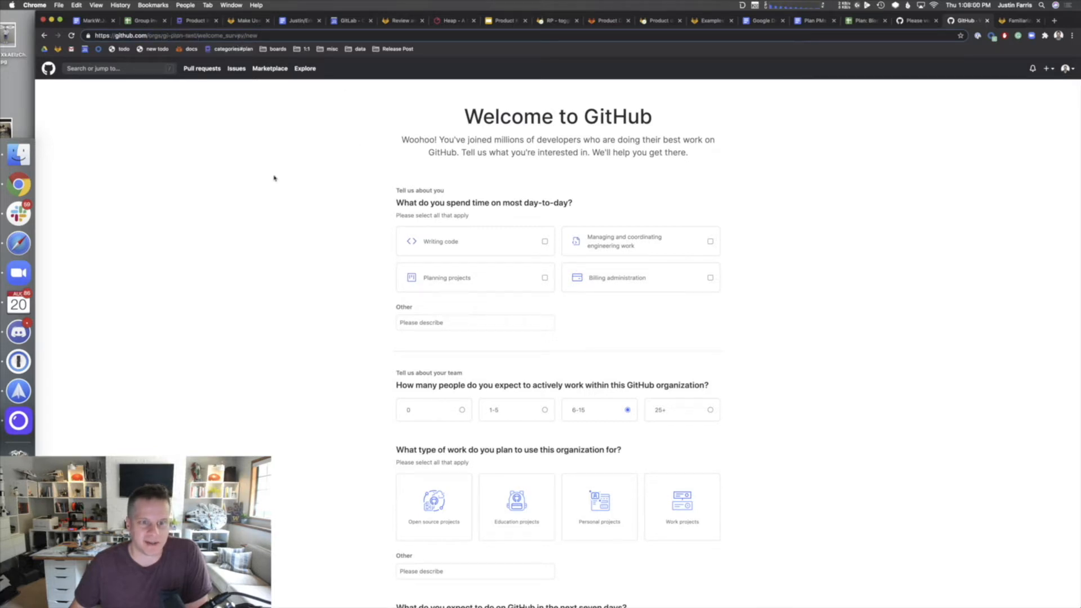
left_click(346, 269)
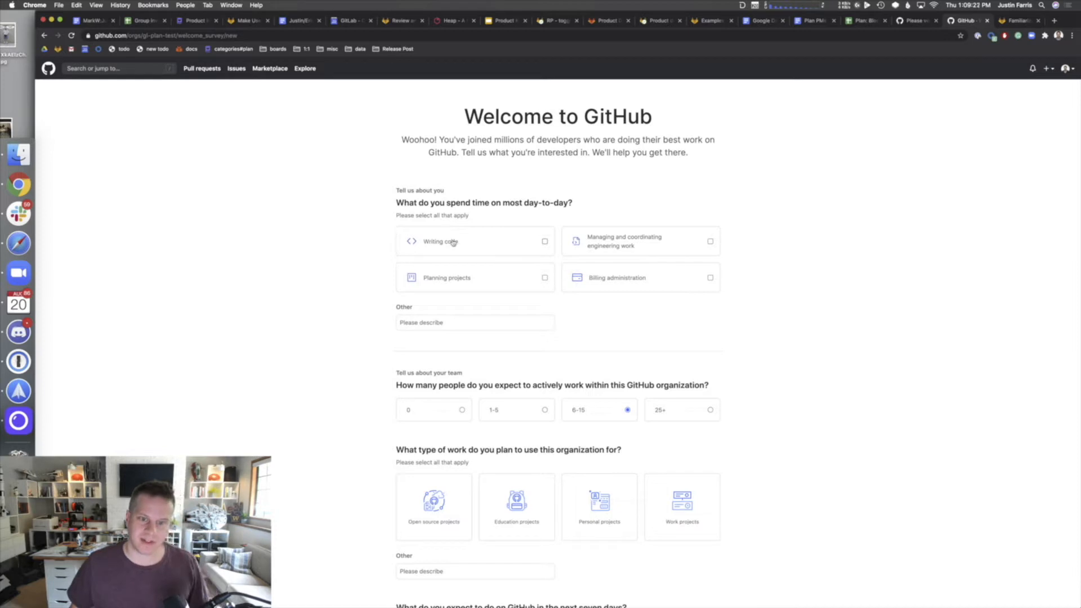
- Answer the survey: planning projects, work projects, plan and track work, no existing repository; submit
left_click(544, 277)
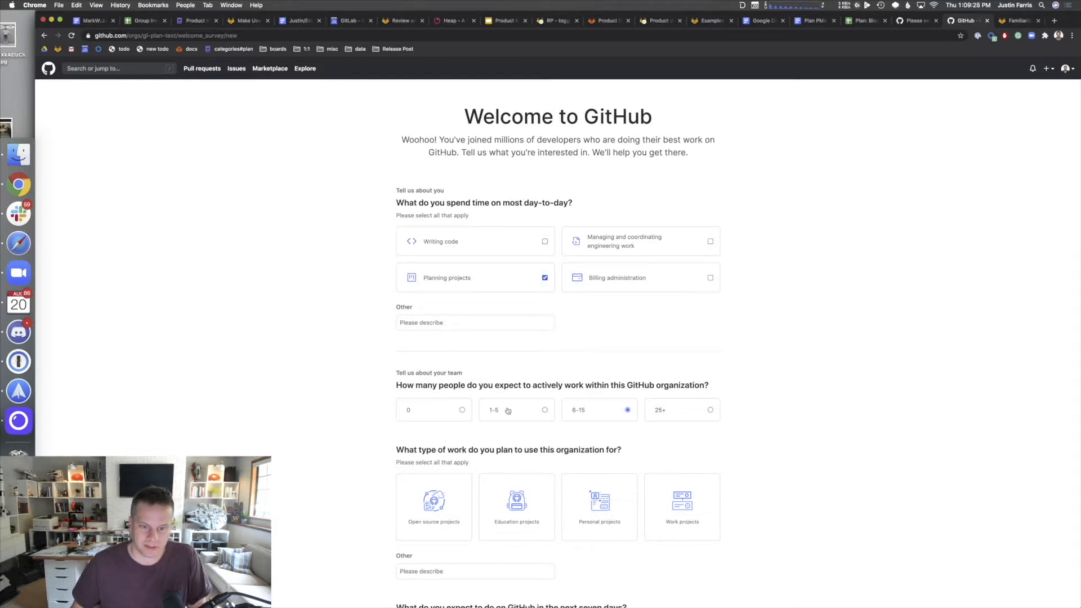
scroll(525, 373, "down", 3)
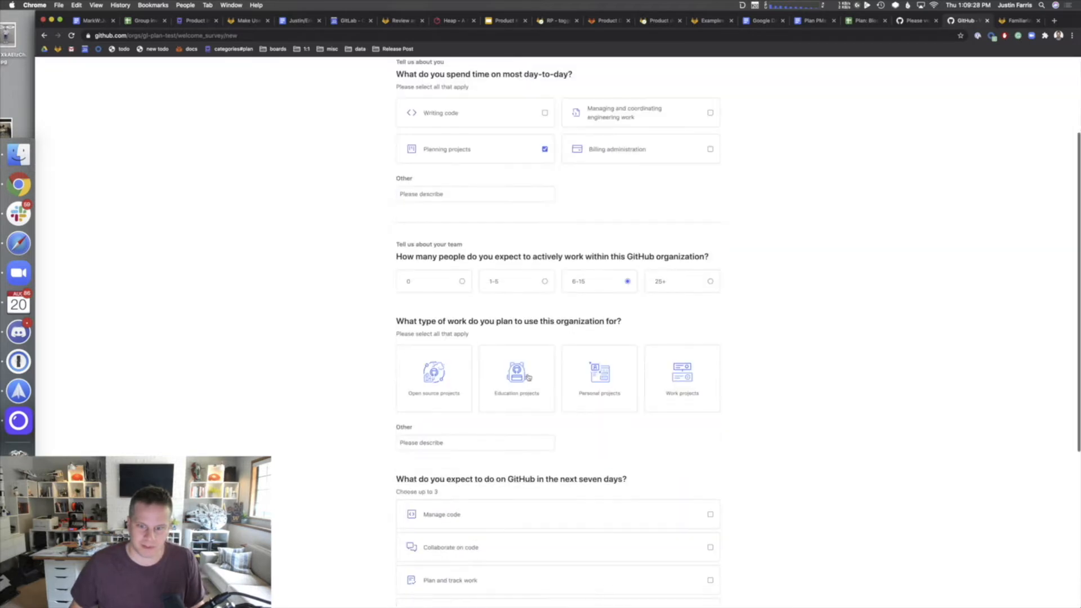
scroll(574, 352, "down", 1)
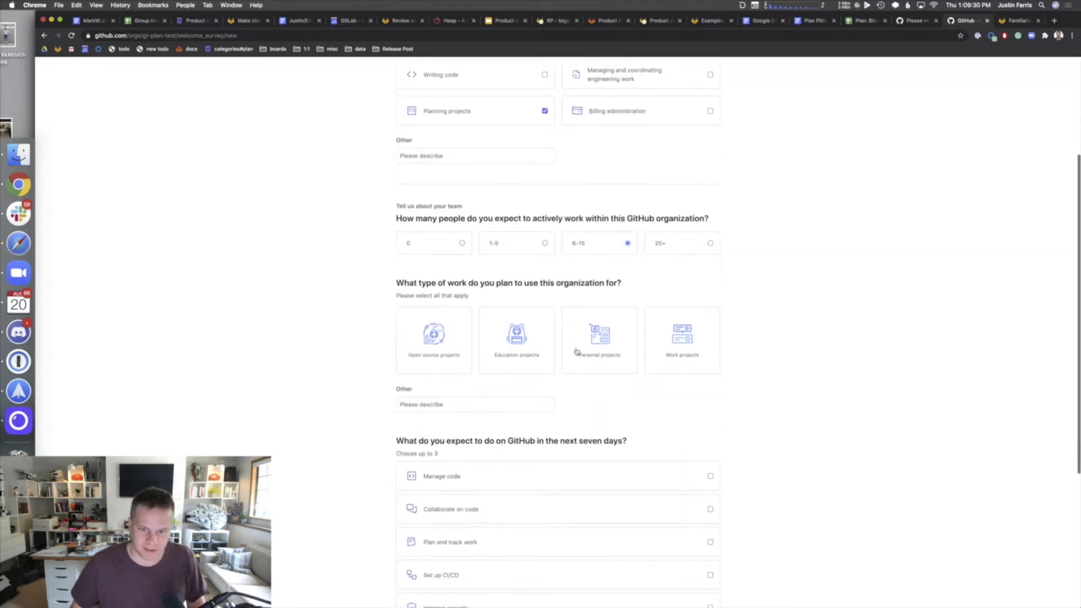
scroll(577, 349, "down", 1)
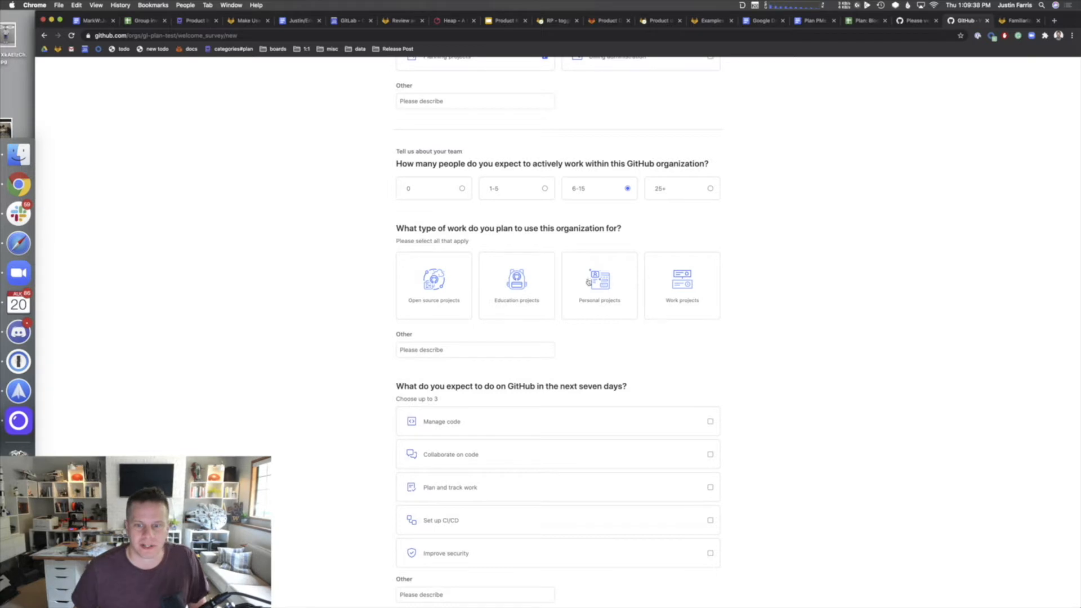
left_click(681, 297)
scroll(601, 368, "down", 3)
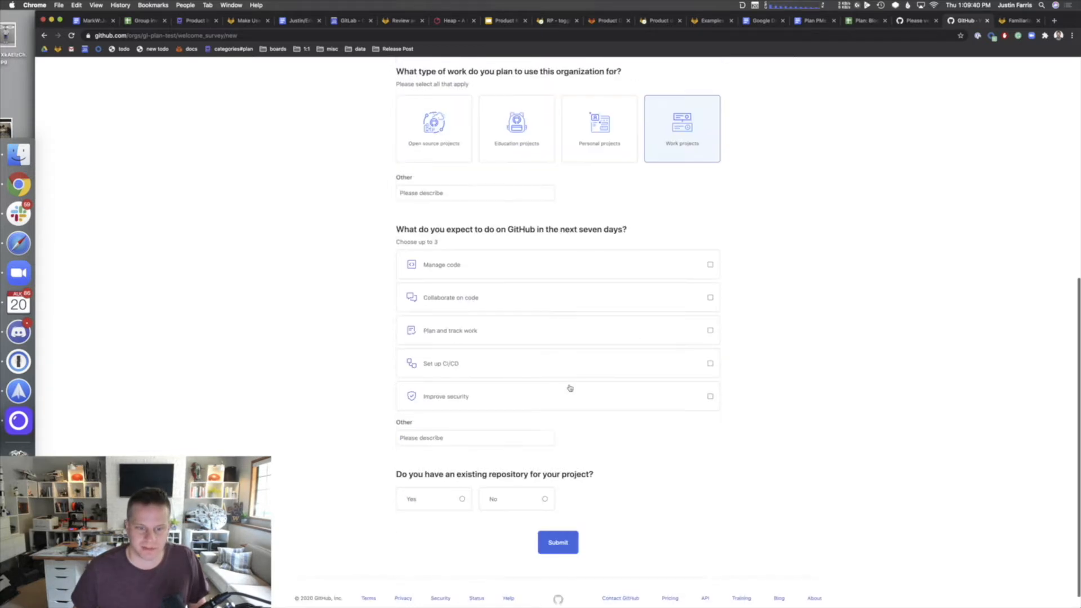
left_click(477, 329)
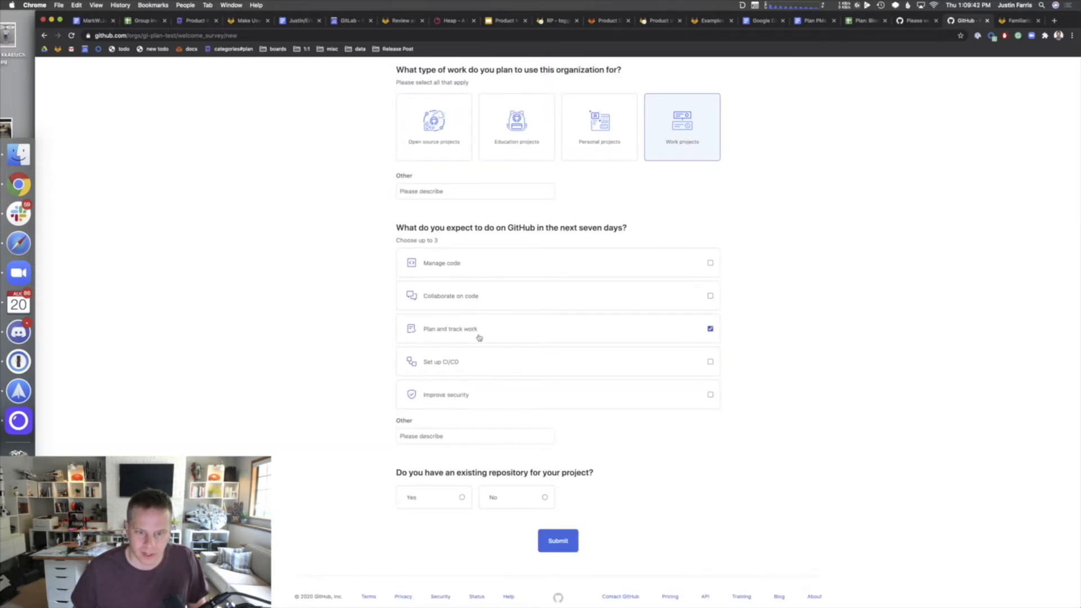
scroll(629, 441, "down", 1)
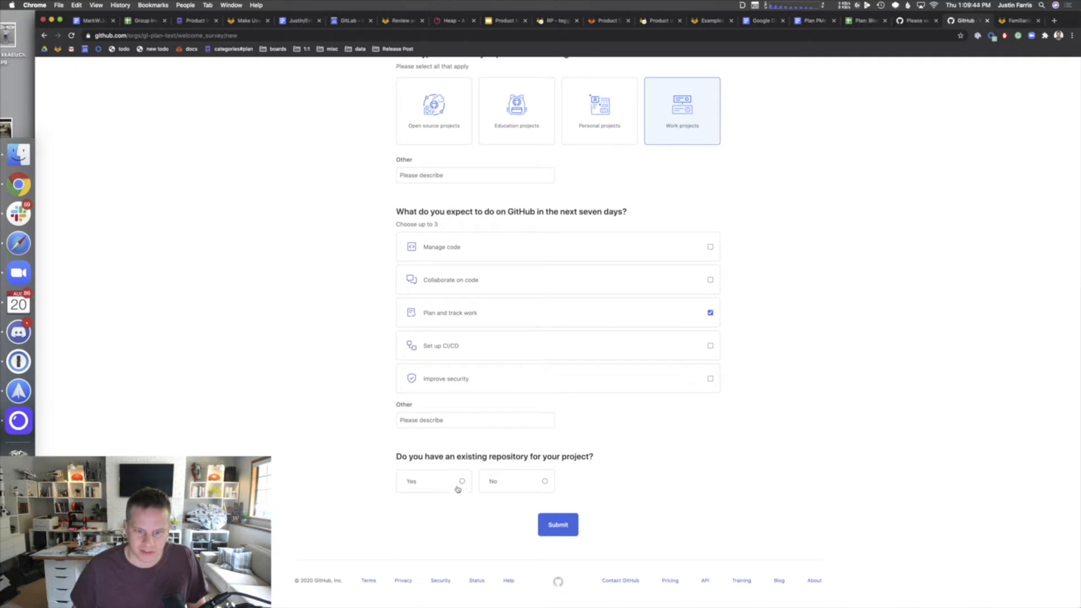
left_click(529, 485)
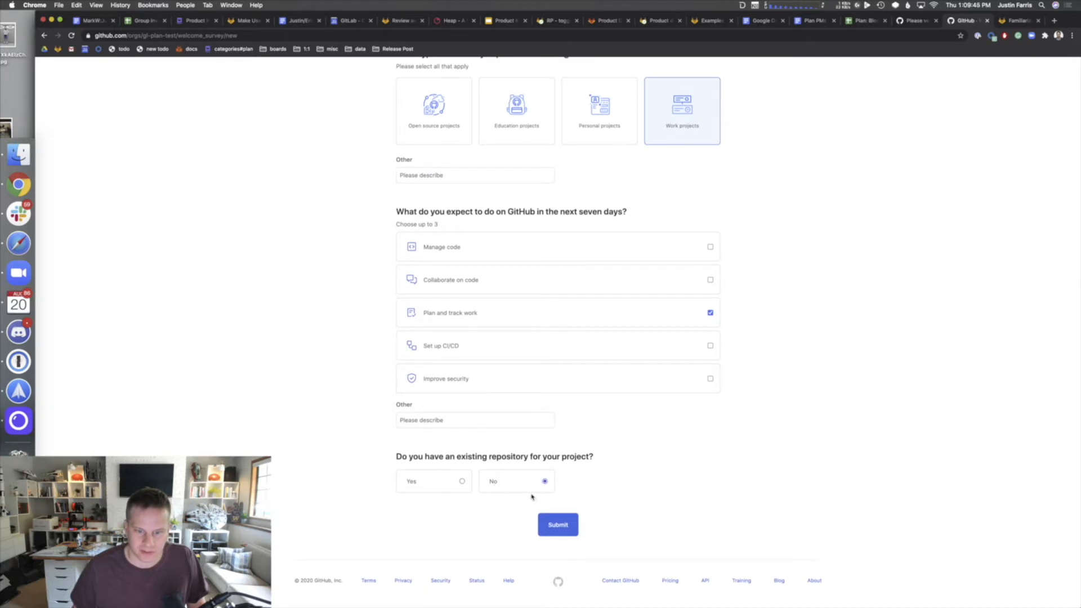
left_click(573, 525)
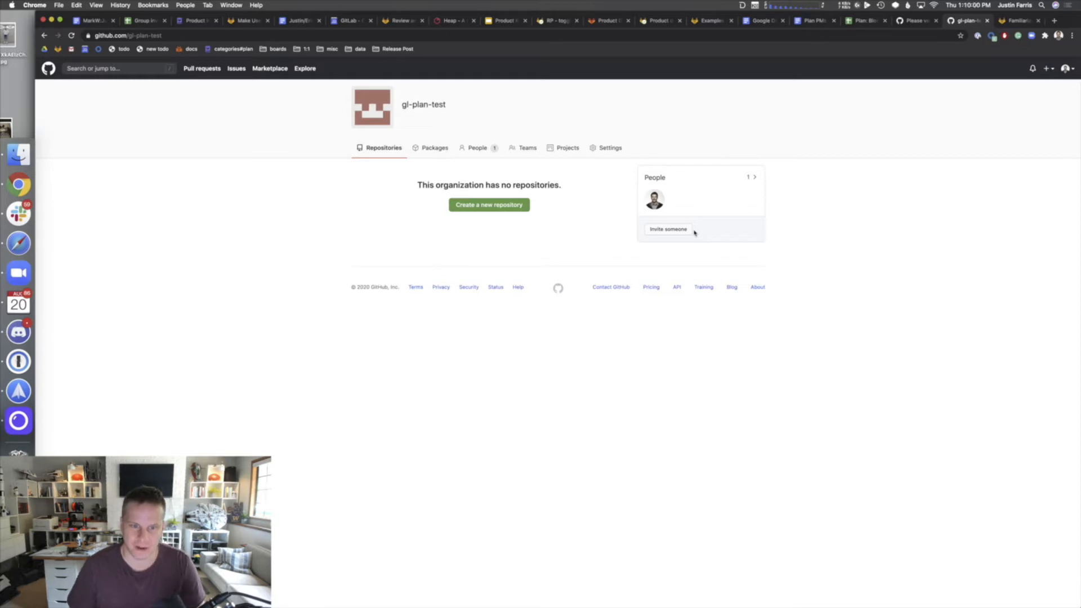
- Go to the gl-plan-test organization's Projects tab
left_click(561, 150)
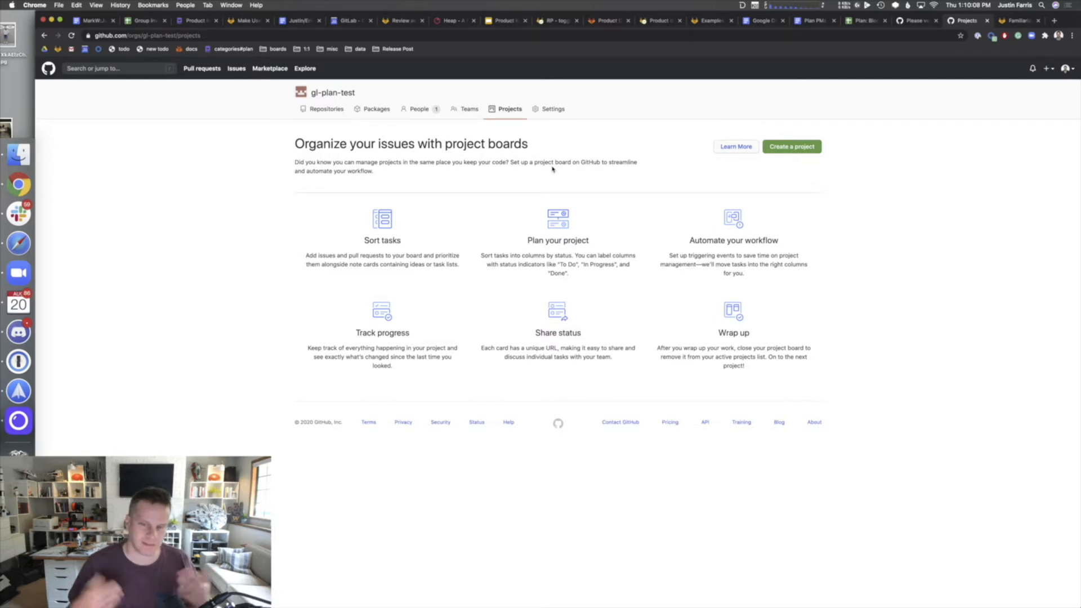
- Create a project board named 'Plan Test' using the Automated kanban template
left_click(786, 147)
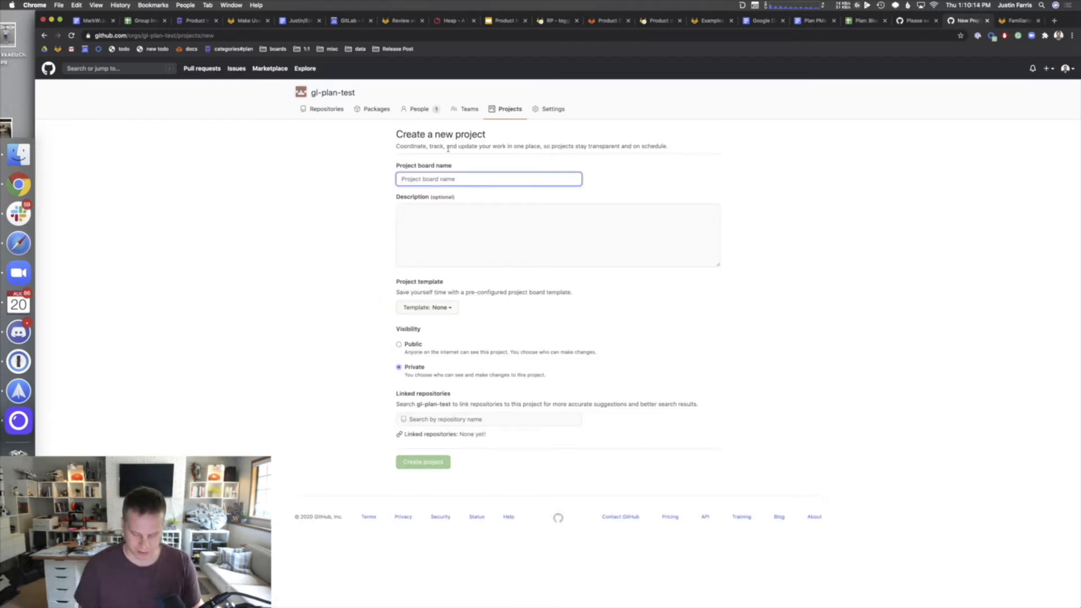
type("Plan - Test")
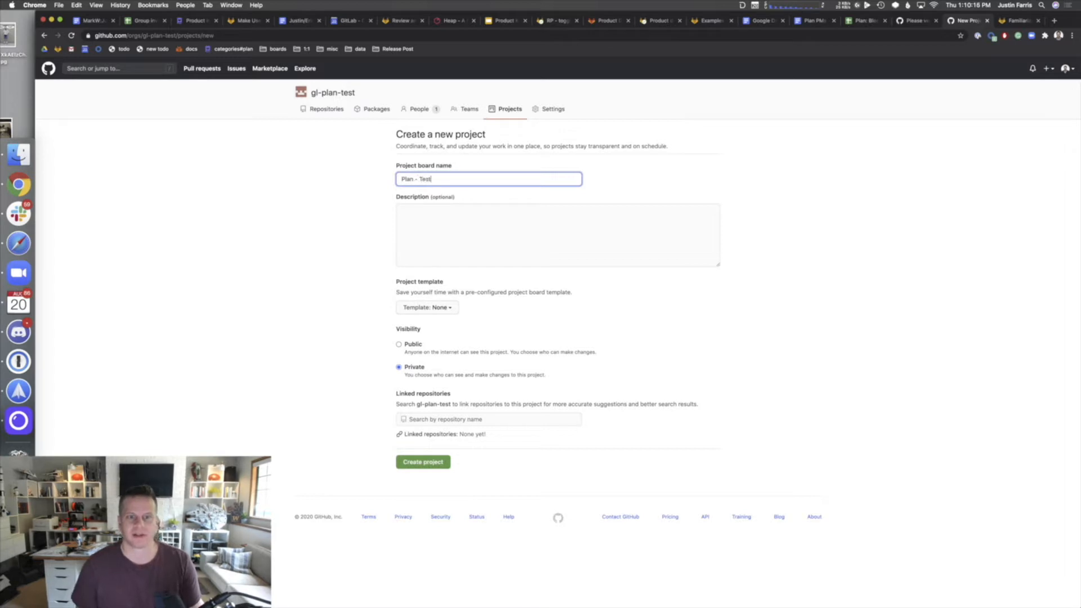
key("BackSpace")
key("BackSpace")
key("BackSpace")
type("Test")
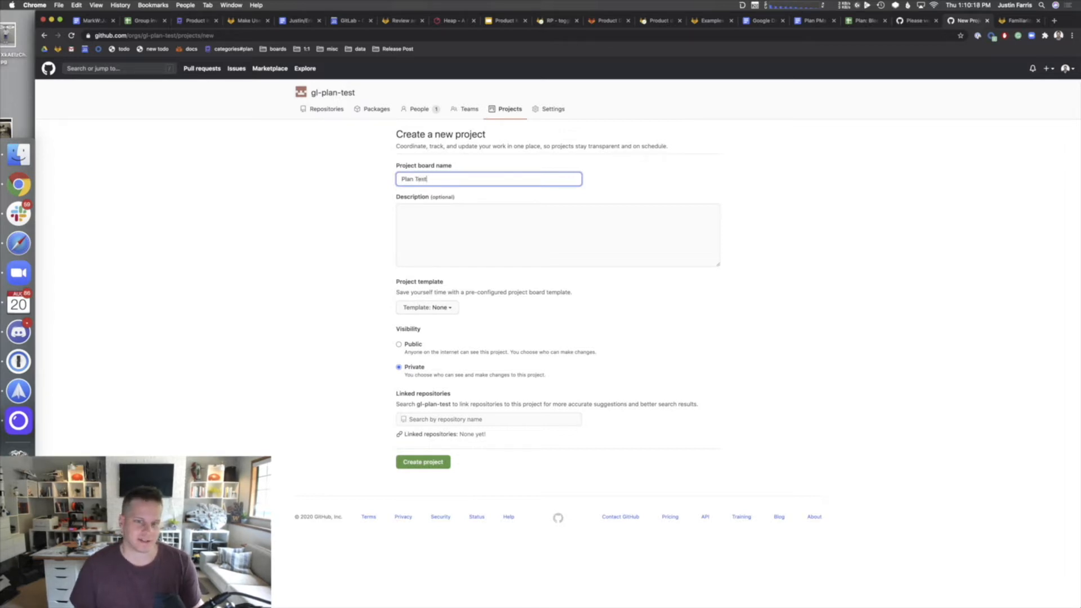
key("Tab")
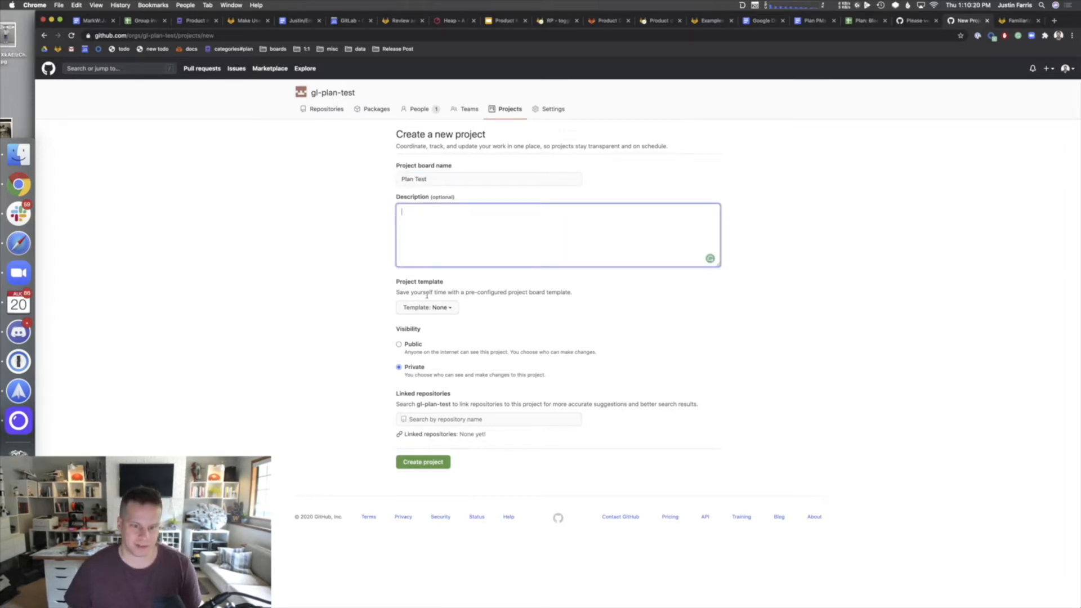
left_click(434, 309)
scroll(509, 408, "down", 1)
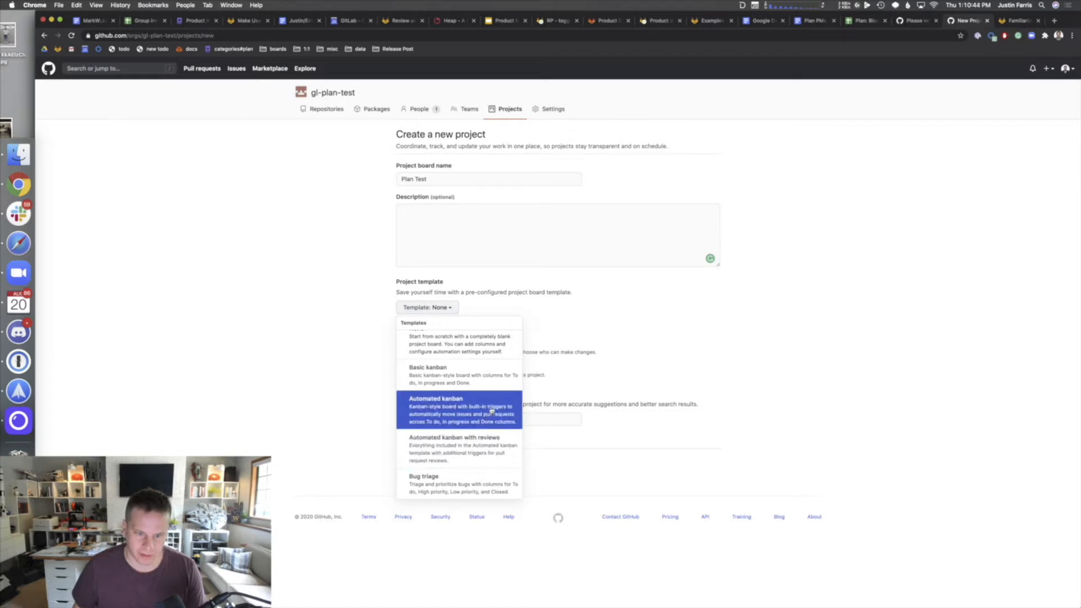
left_click(491, 410)
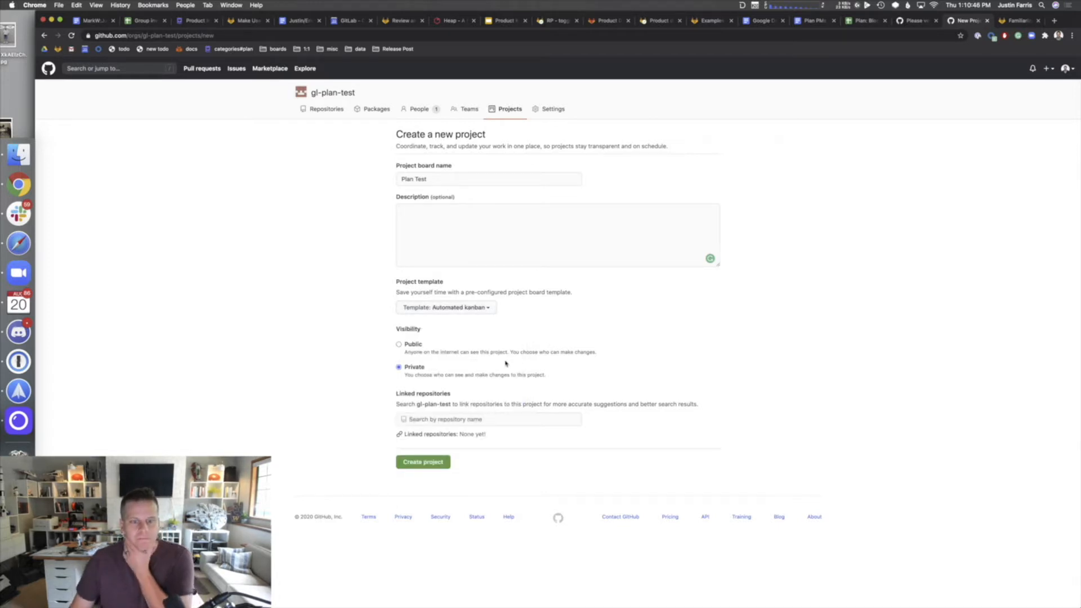
left_click(434, 470)
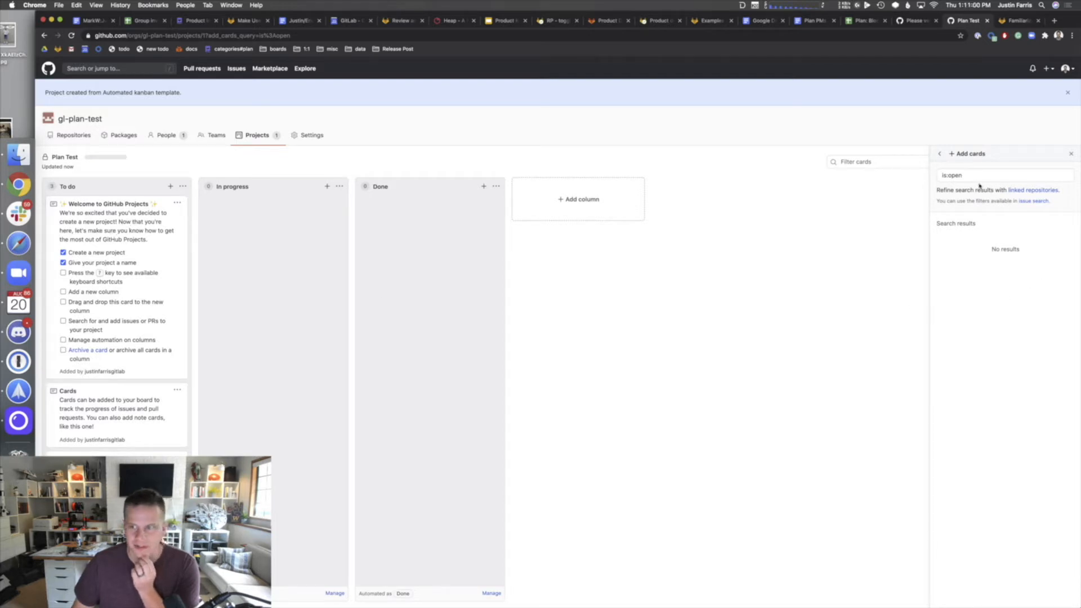
- Inspect the Welcome card and its options menu, then close the project-created banner
left_click(113, 208)
mouse_move(112, 208)
left_mouse_down()
mouse_move(150, 227)
mouse_move(104, 212)
mouse_move(124, 212)
left_mouse_up()
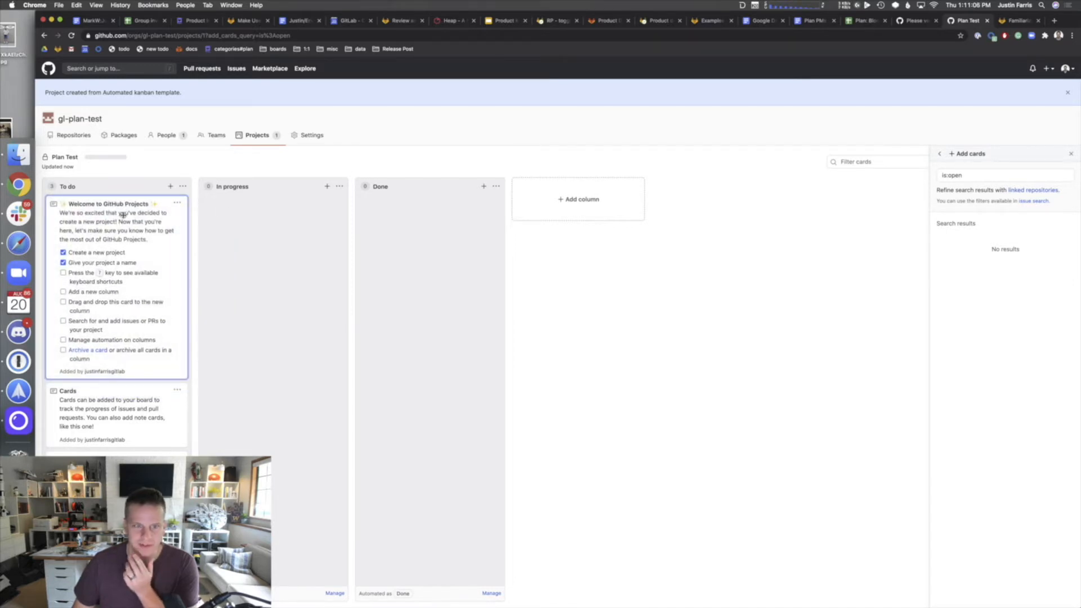
left_click(177, 205)
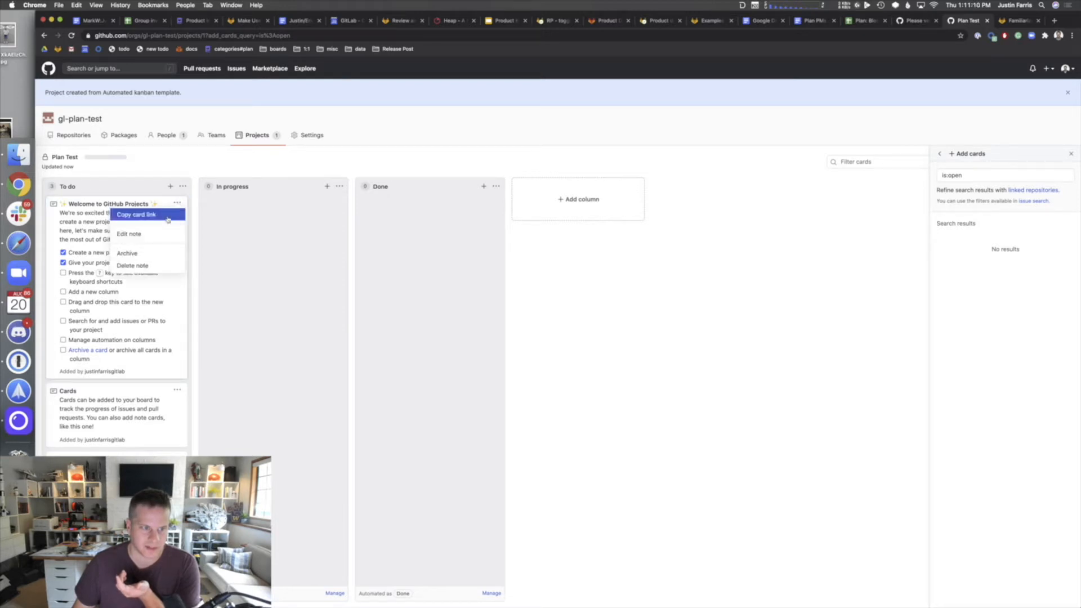
left_click(164, 292)
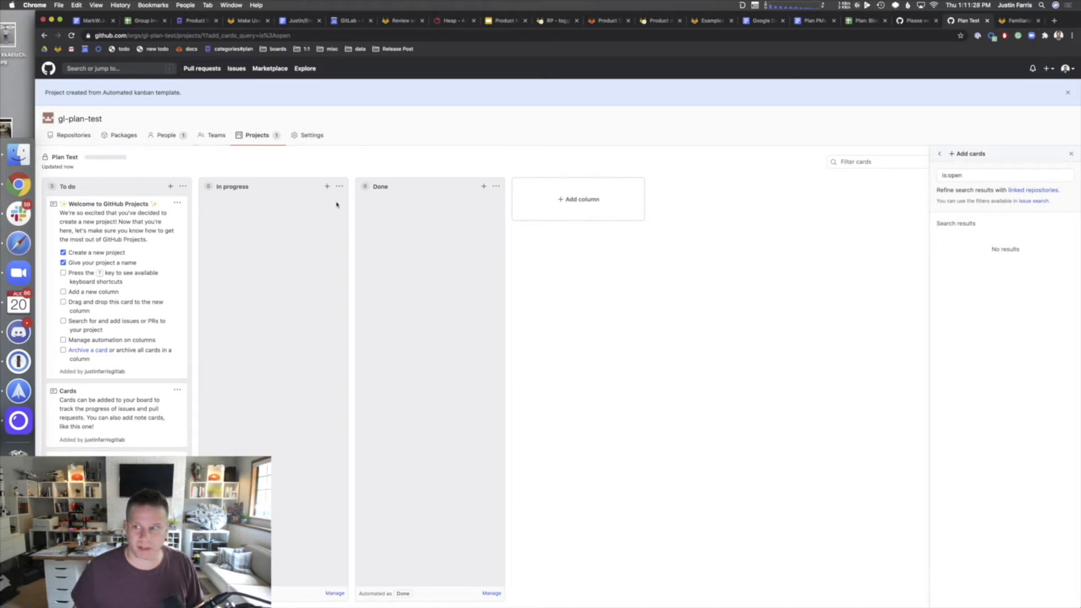
left_click(1068, 94)
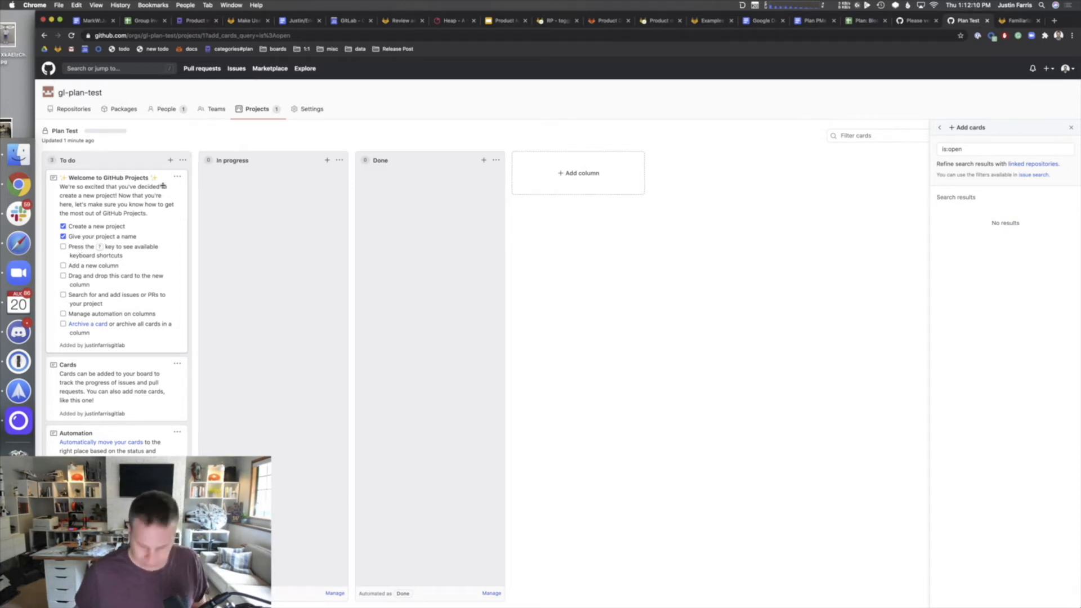
- Move the Welcome card to the top of In progress and bring up To do's automation settings
type("//")
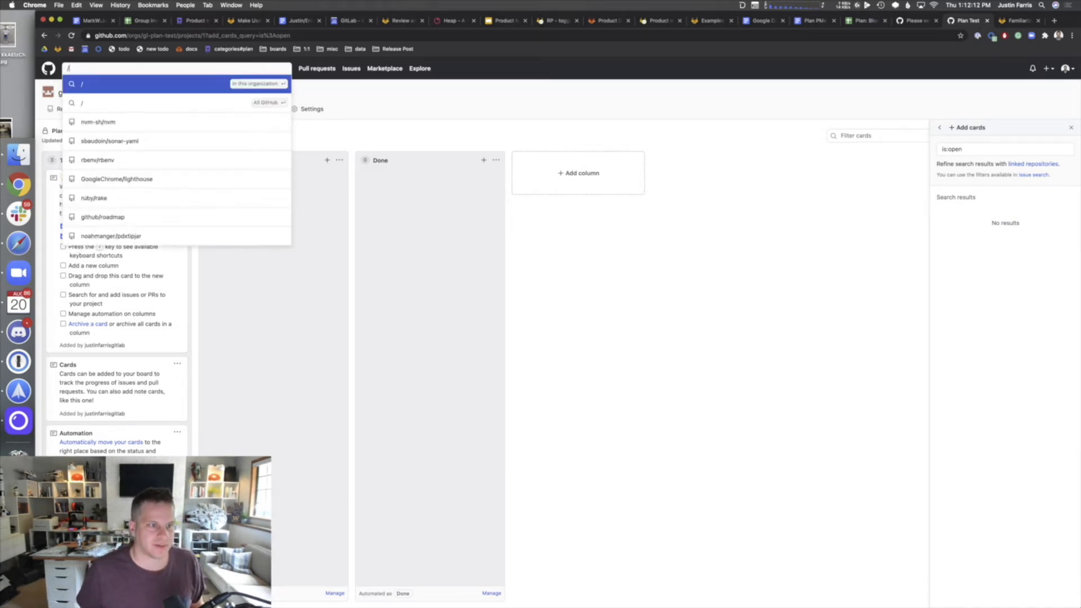
key("BackSpace")
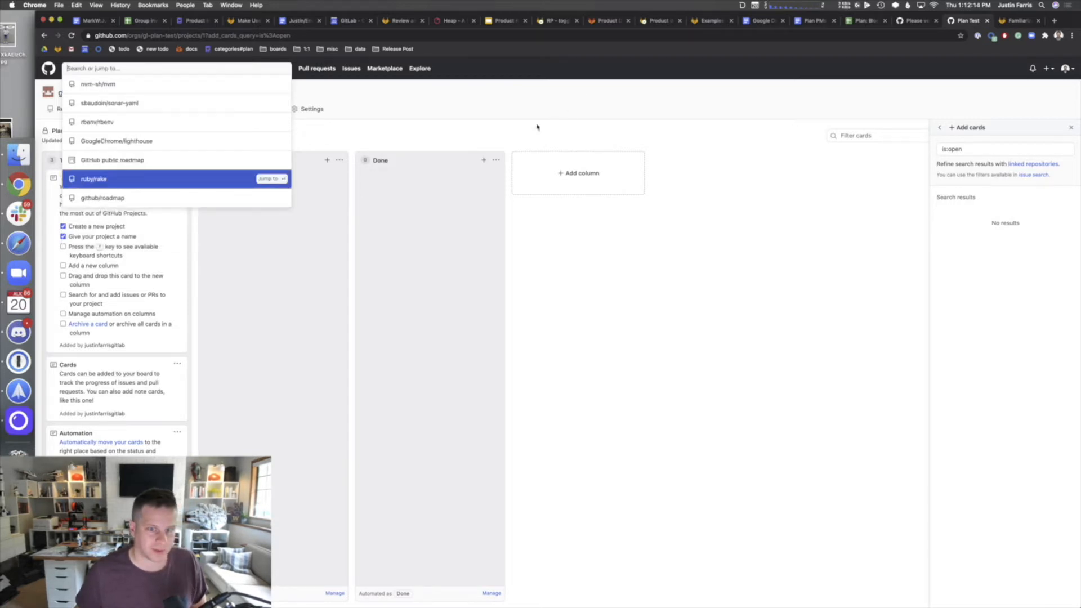
key("Escape")
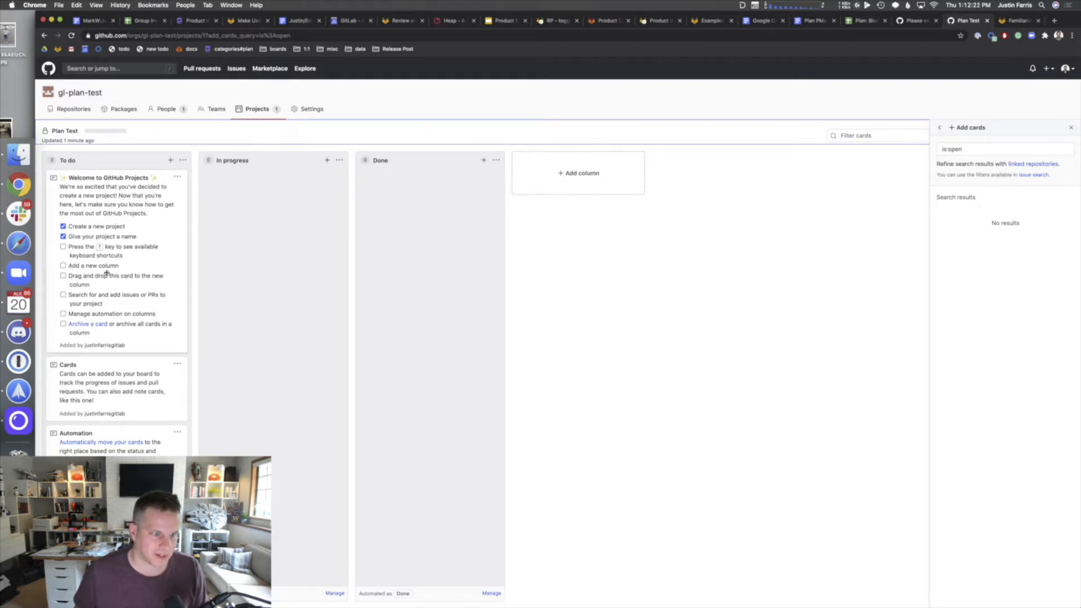
left_click_drag(158, 171, 256, 196)
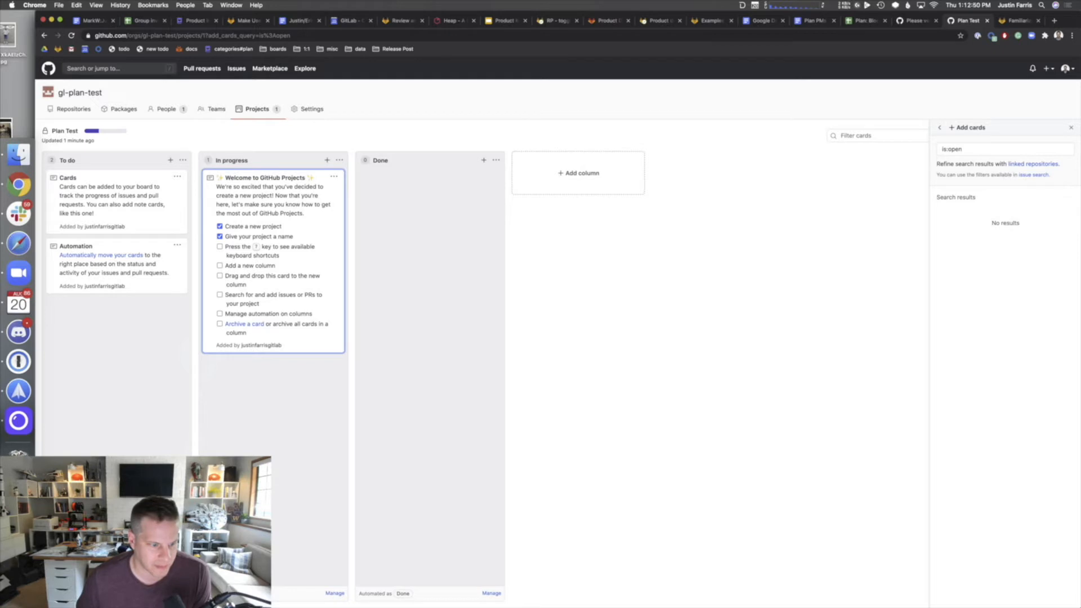
left_click(178, 592)
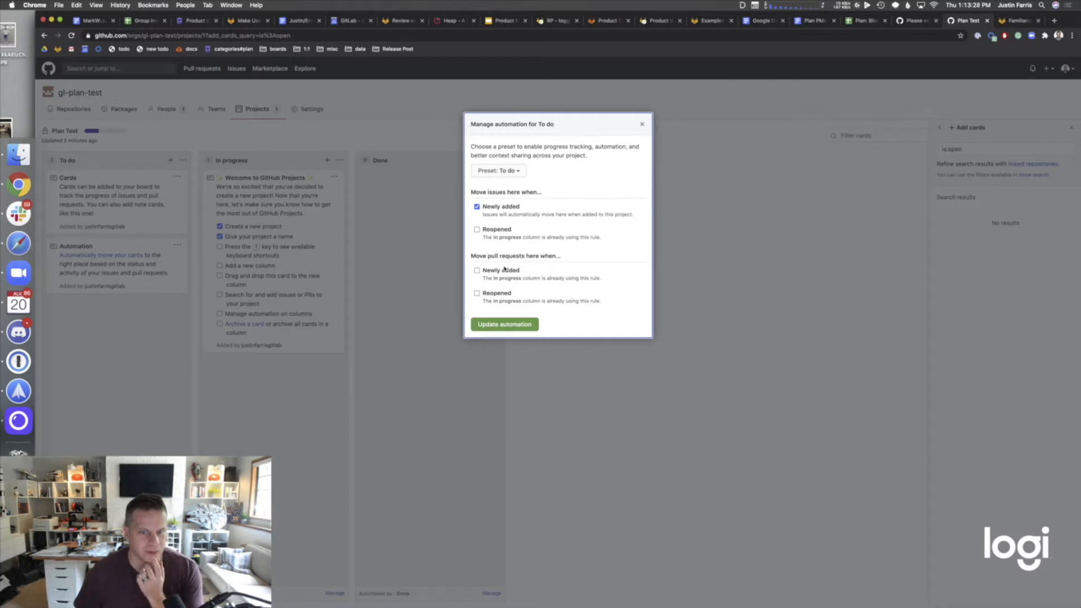
- Route newly added pull requests to To do instead of In progress and save the automation
left_click(477, 272)
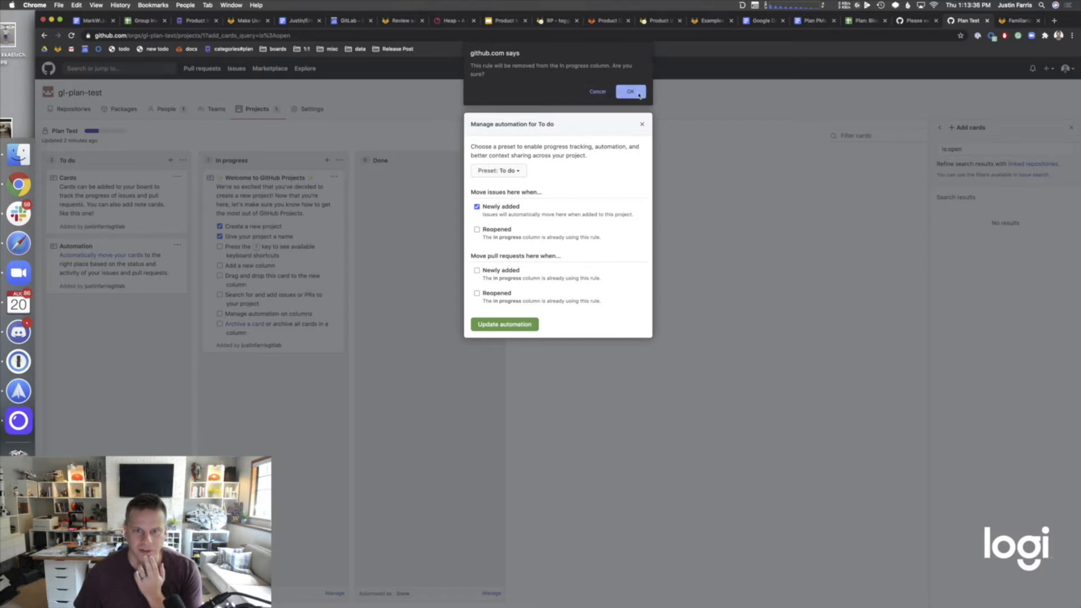
left_click(633, 92)
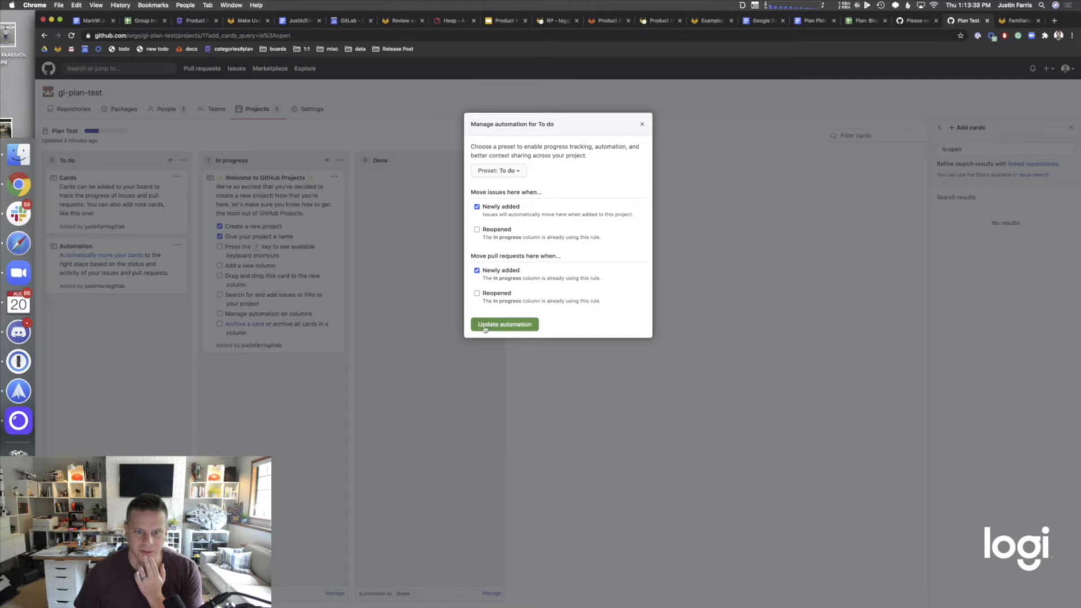
left_click(507, 326)
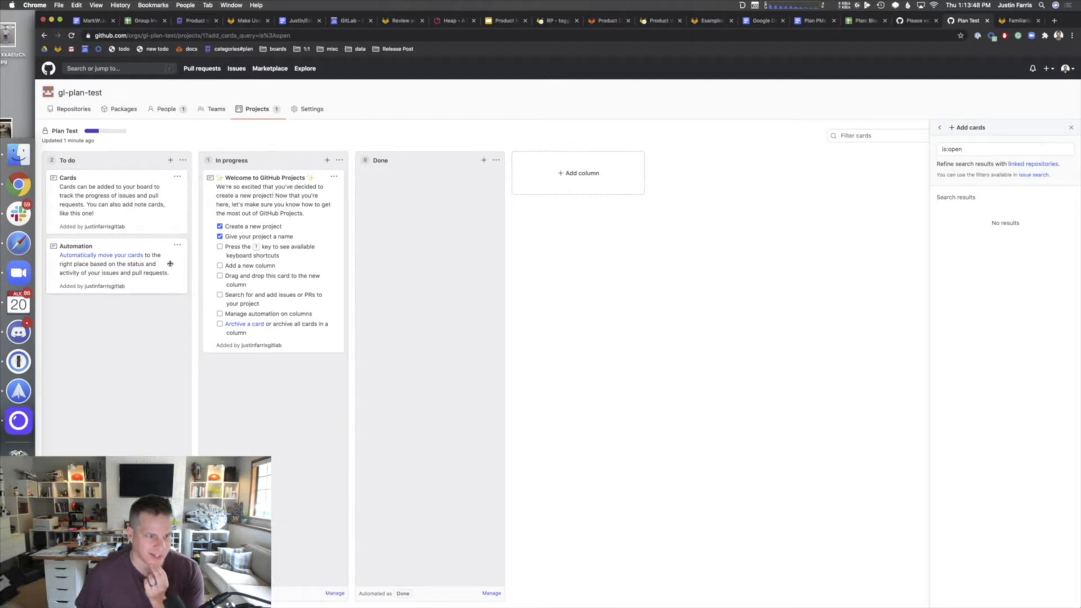
- Archive the Automation and Cards notes from To do, then view In progress automation settings
left_click(177, 246)
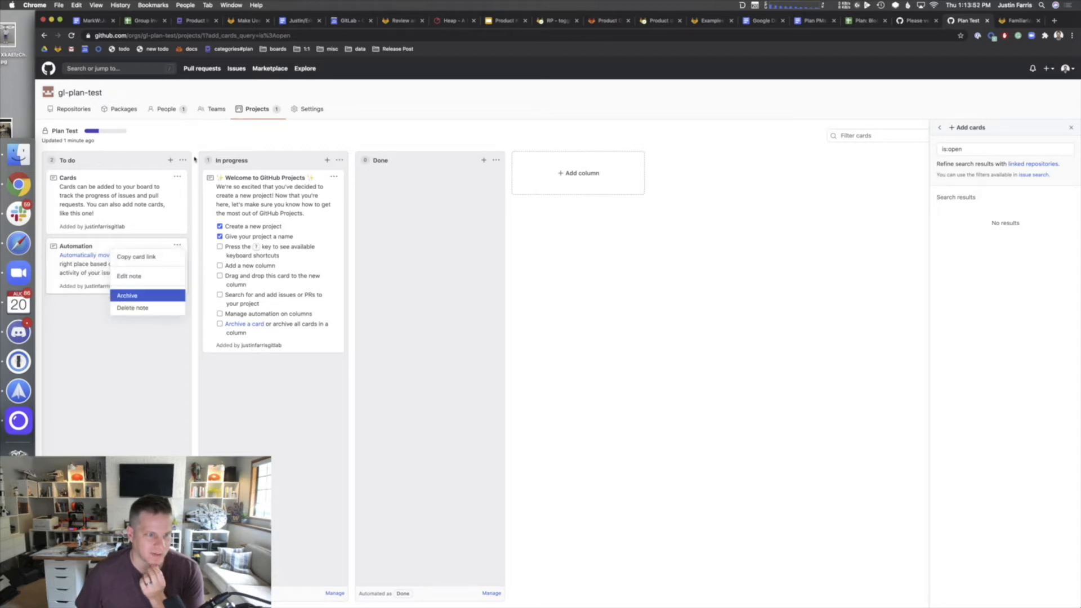
left_click(116, 295)
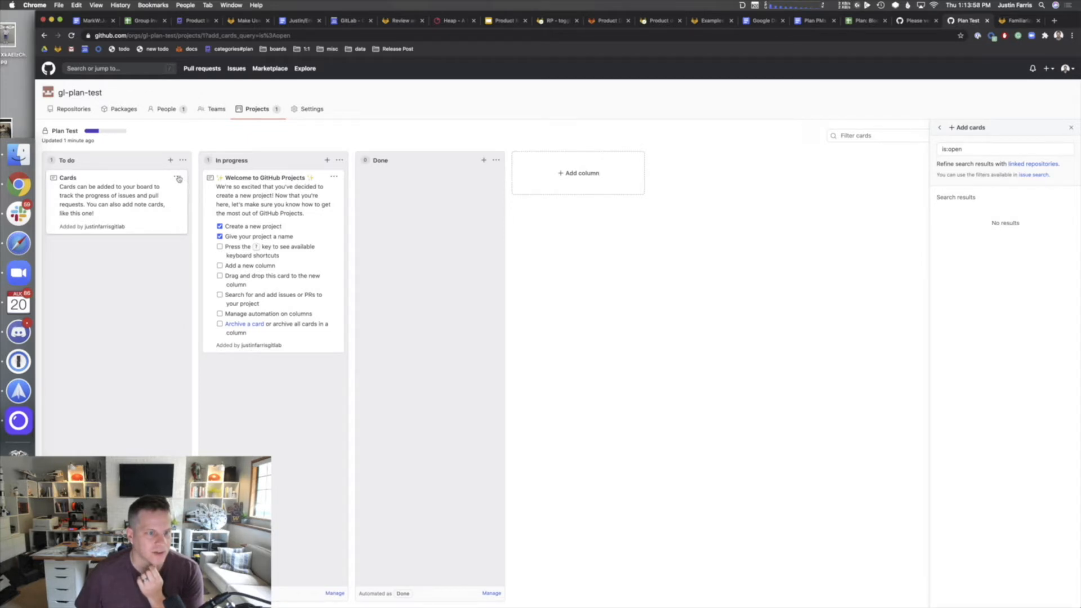
left_click(178, 179)
left_click(163, 229)
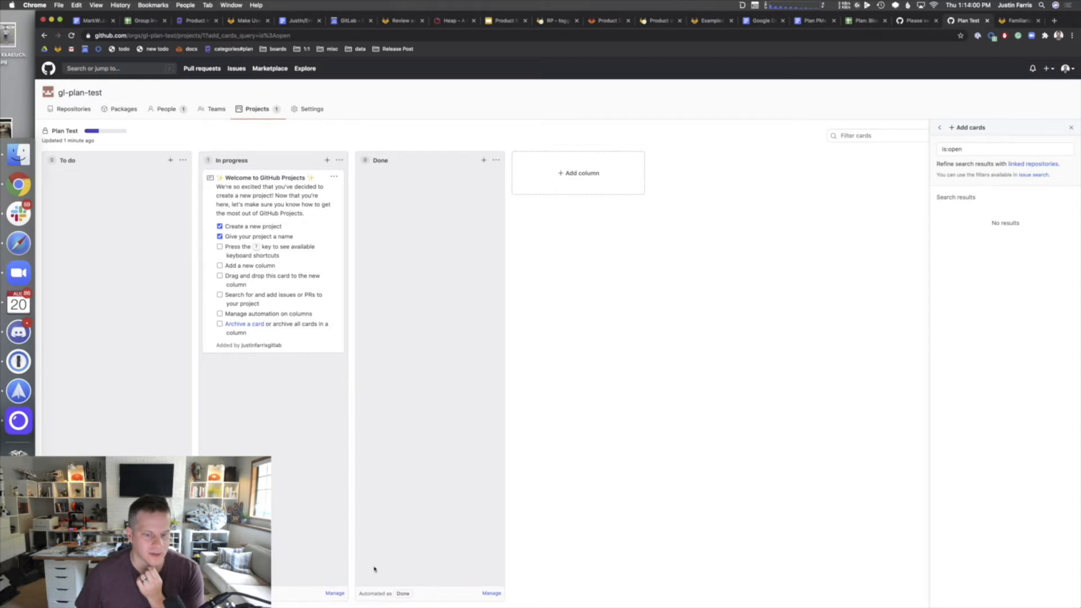
left_click(333, 593)
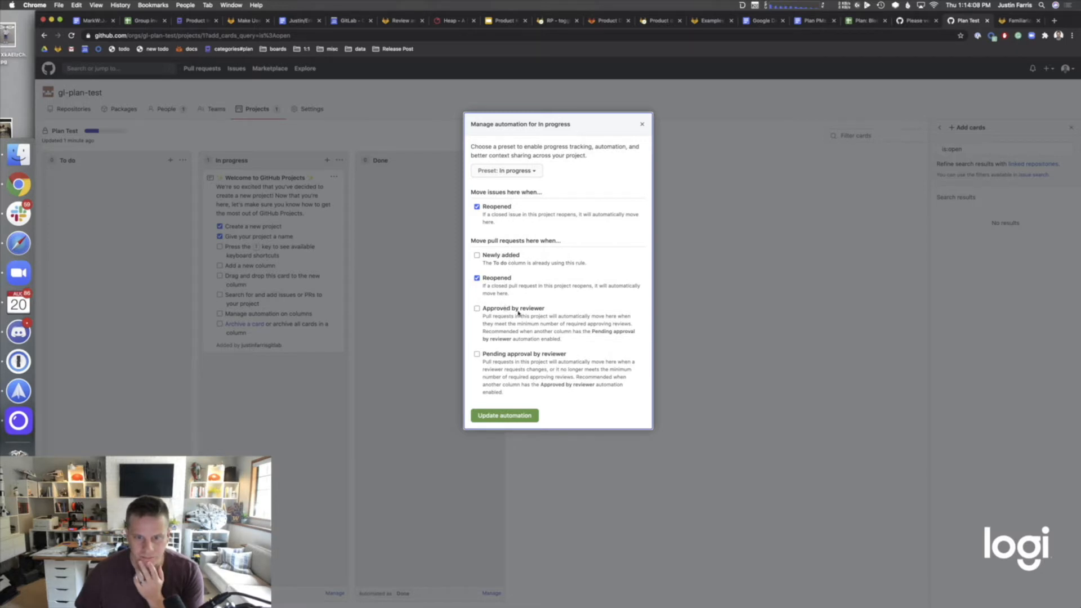
- Close the In progress automation settings, then review and close Done's automation rules
left_click(641, 124)
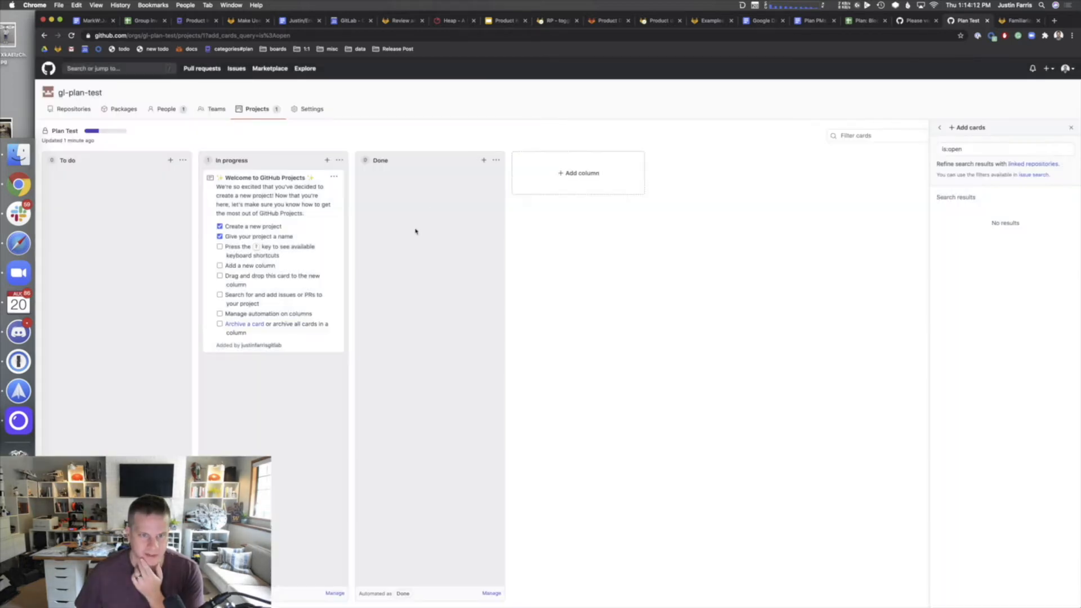
left_click(488, 594)
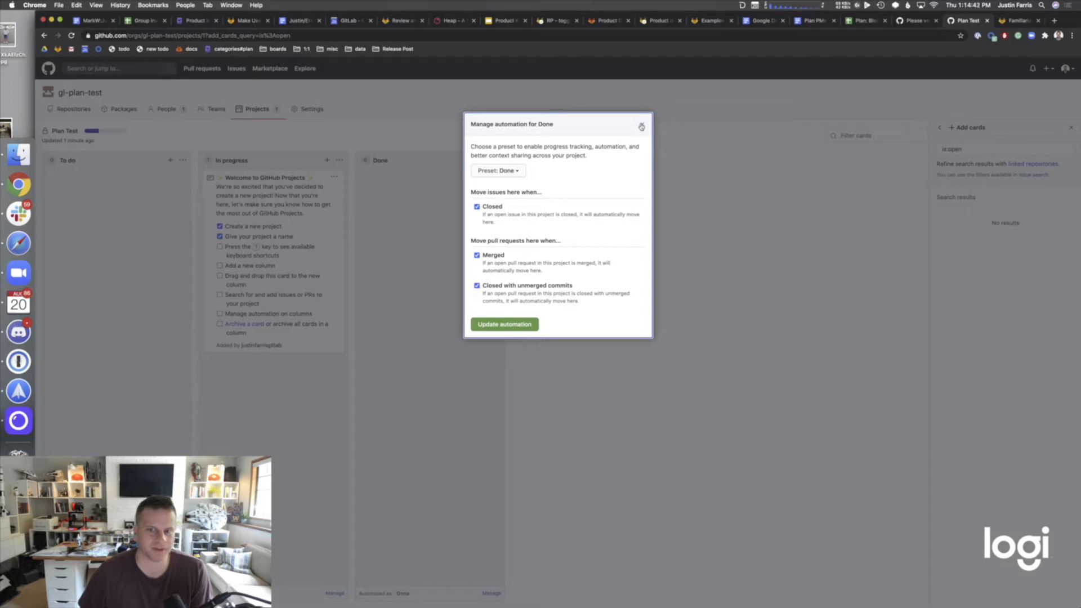
left_click(641, 125)
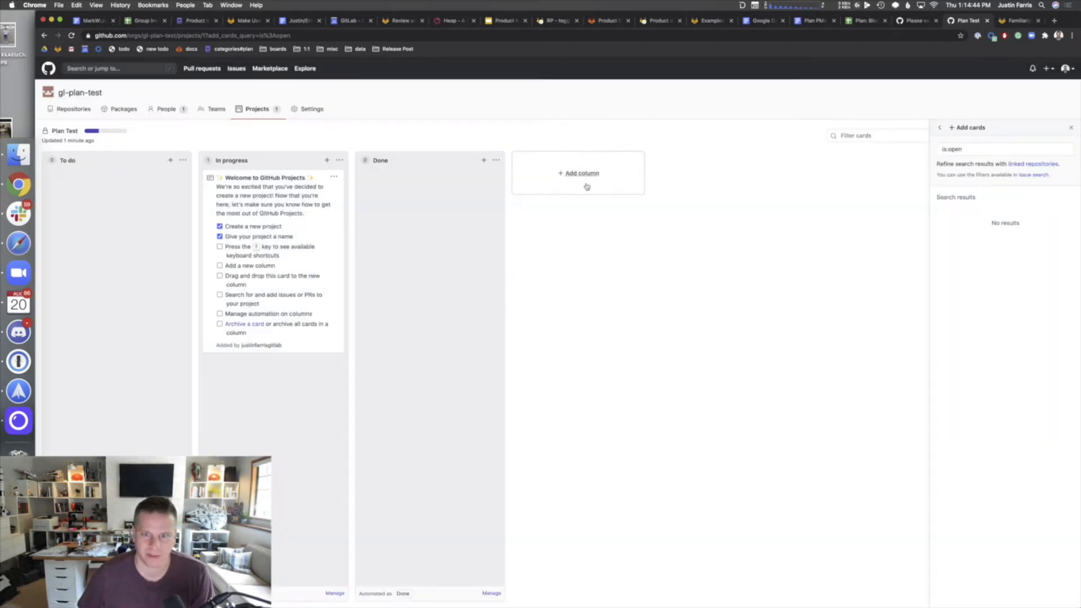
- Add a 'Product Validation' column with no automation preset
left_click(586, 185)
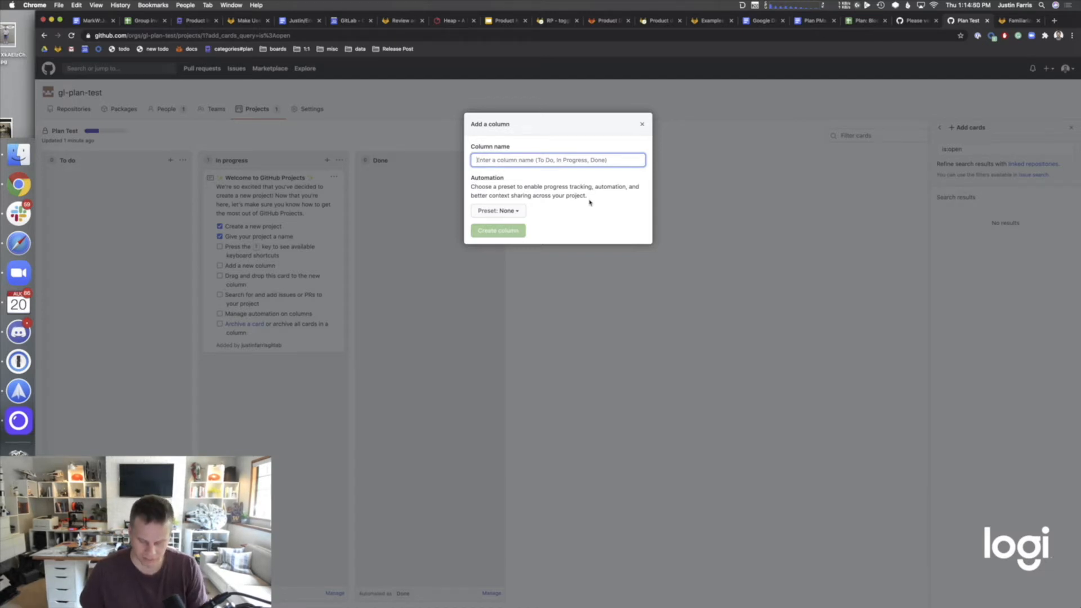
type("Pro")
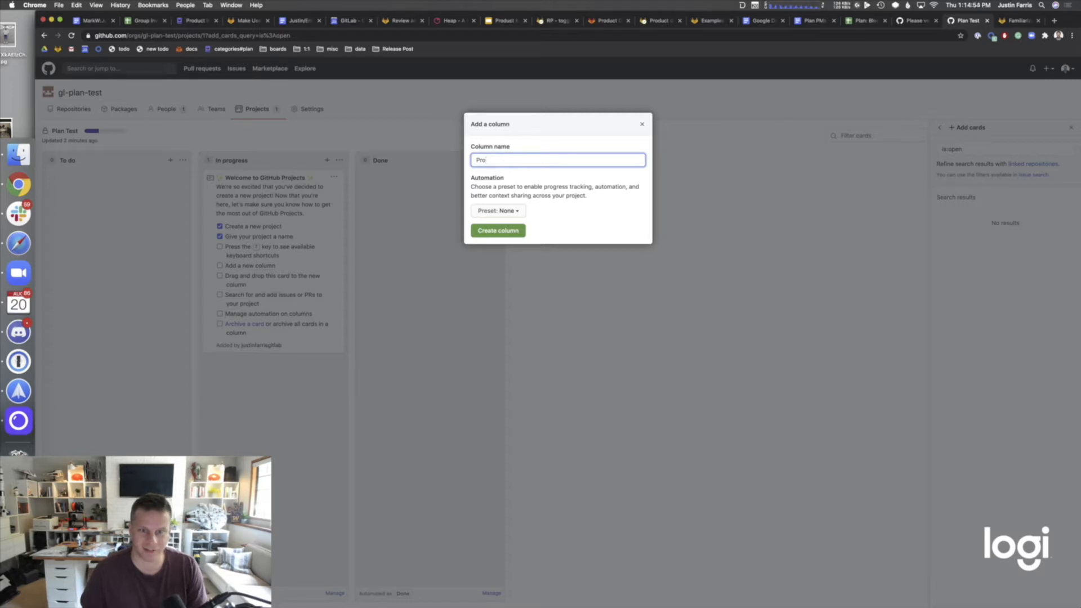
type("duct Valid")
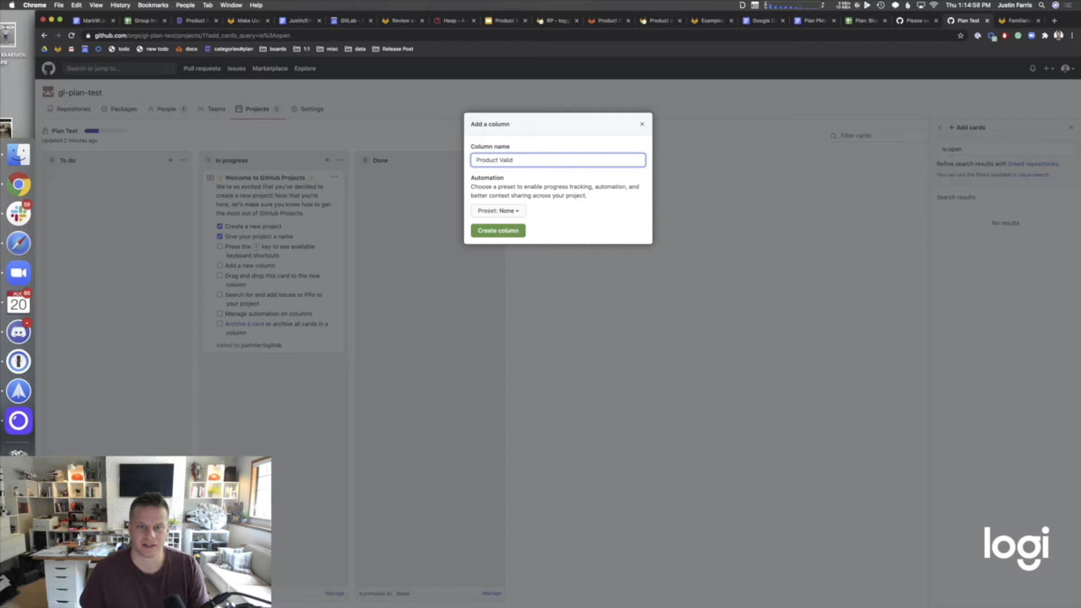
type("tion")
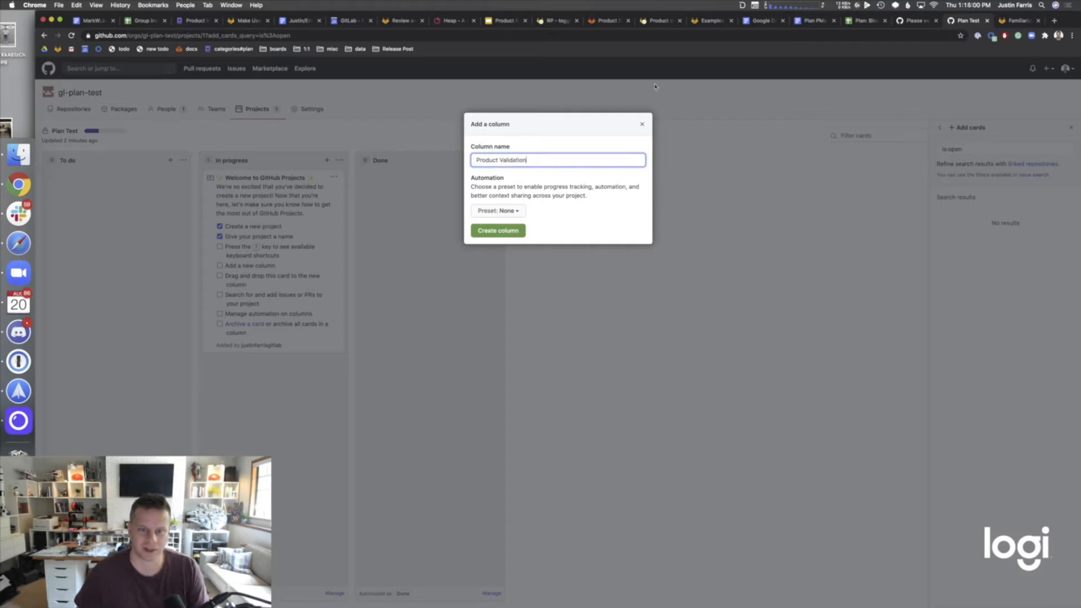
left_click(500, 211)
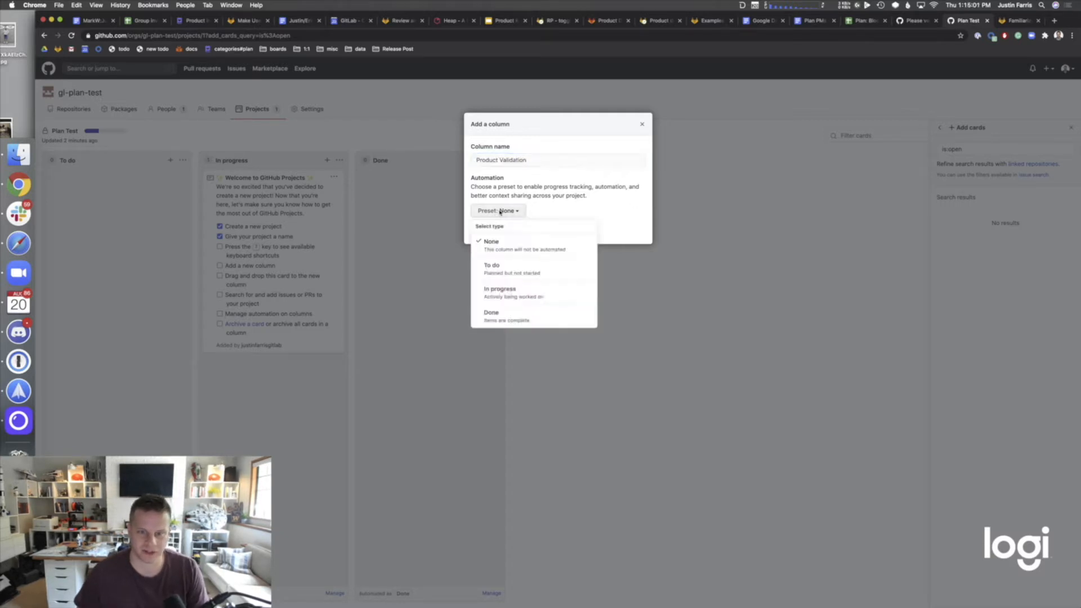
left_click(539, 198)
left_click(506, 232)
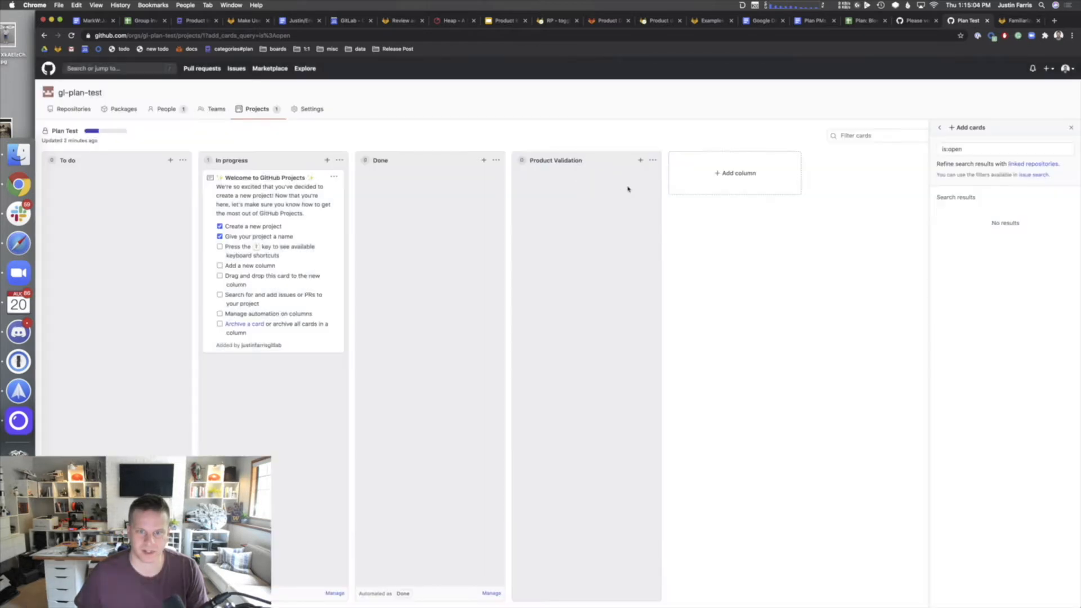
left_click(652, 161)
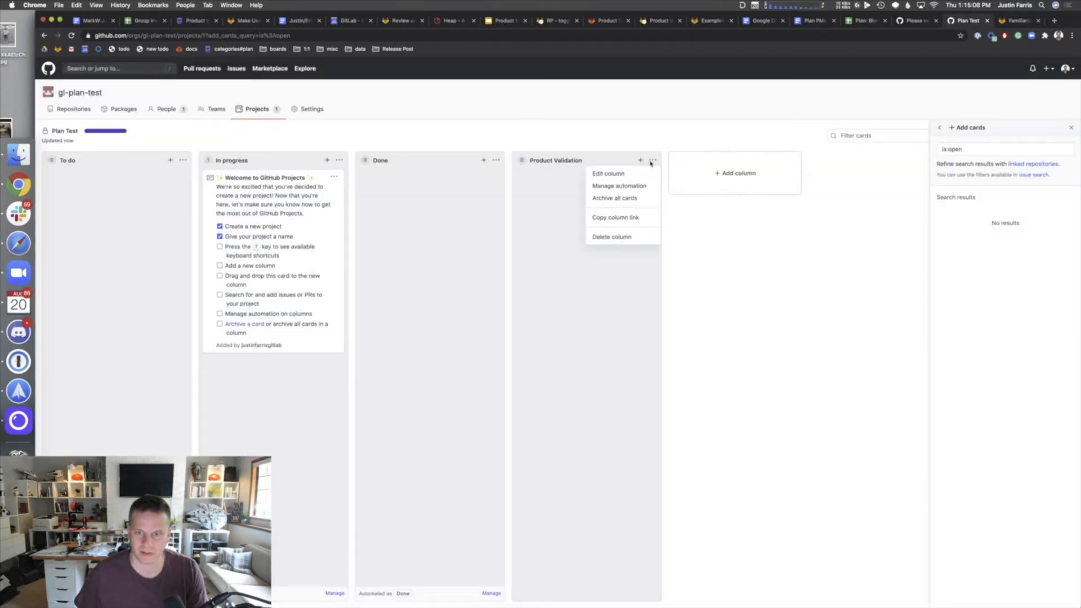
- Move Product Validation between To do and In progress and bring up its automation settings
left_click_drag(582, 162, 251, 157)
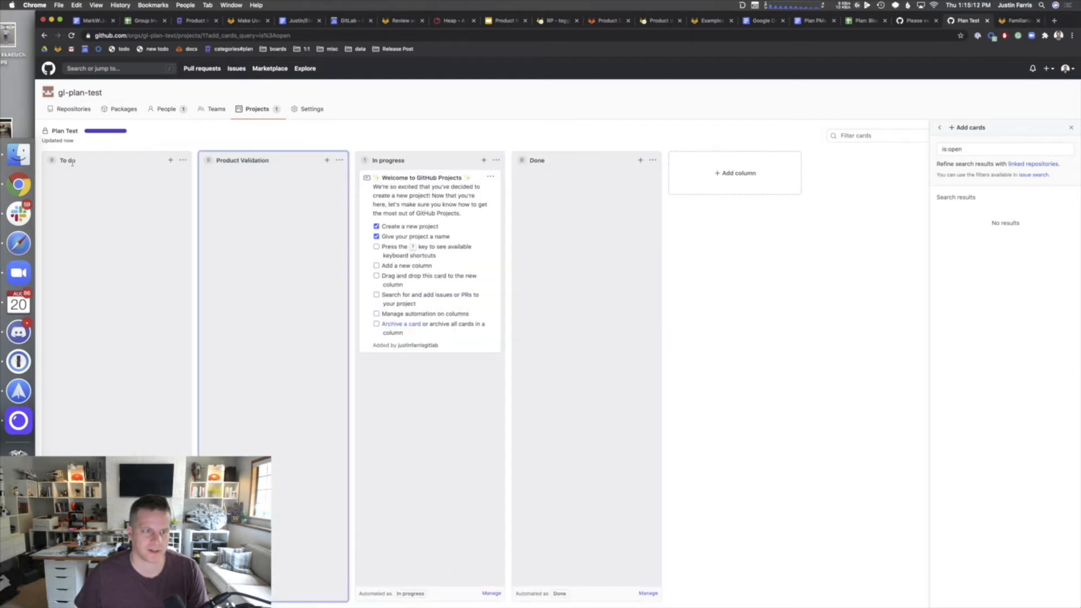
left_click(124, 161)
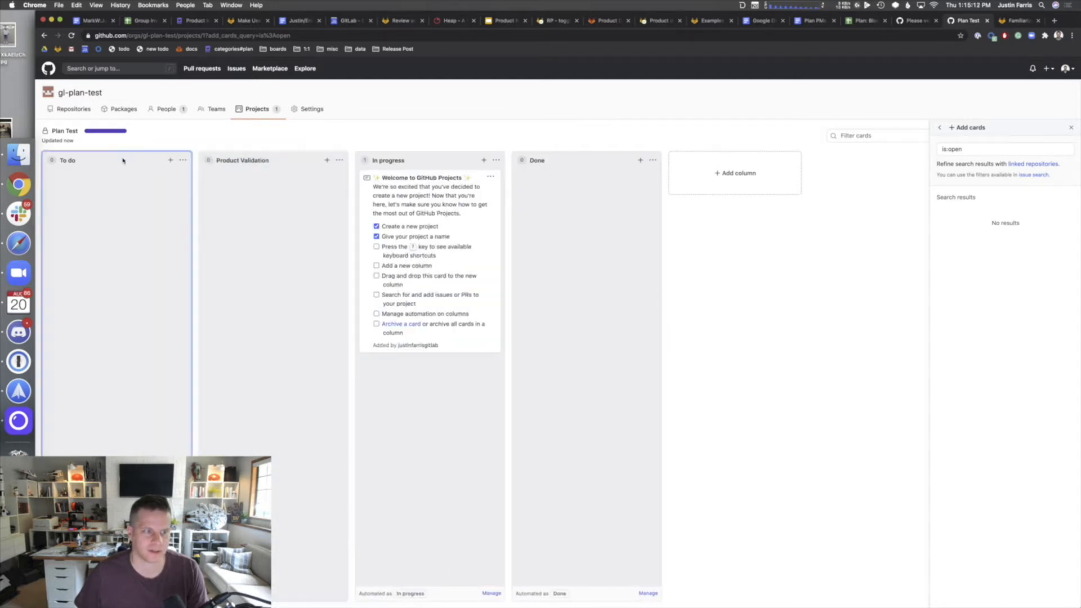
left_click(339, 160)
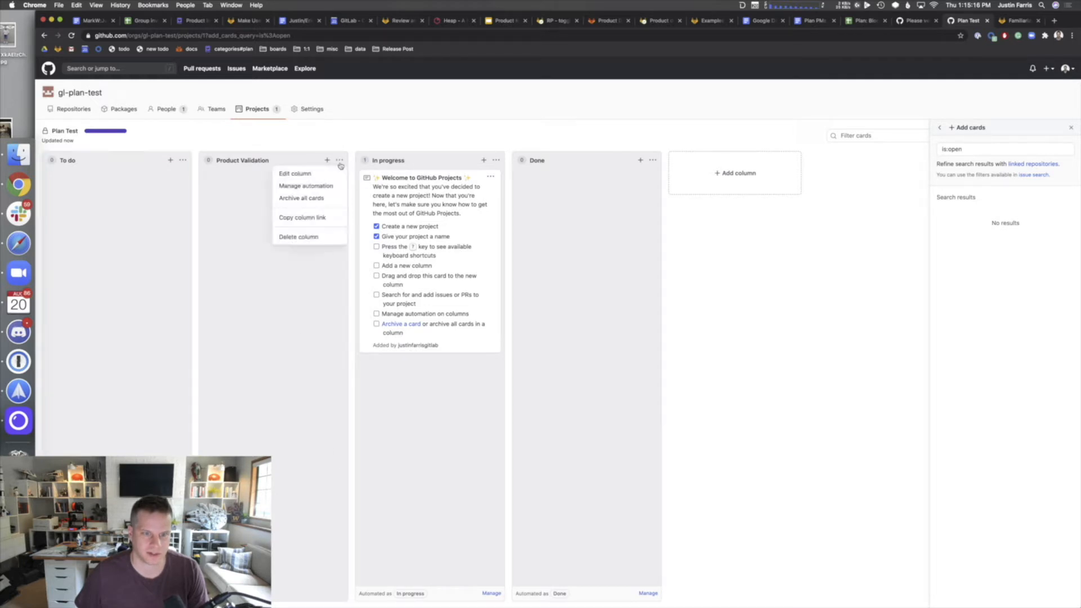
left_click(318, 189)
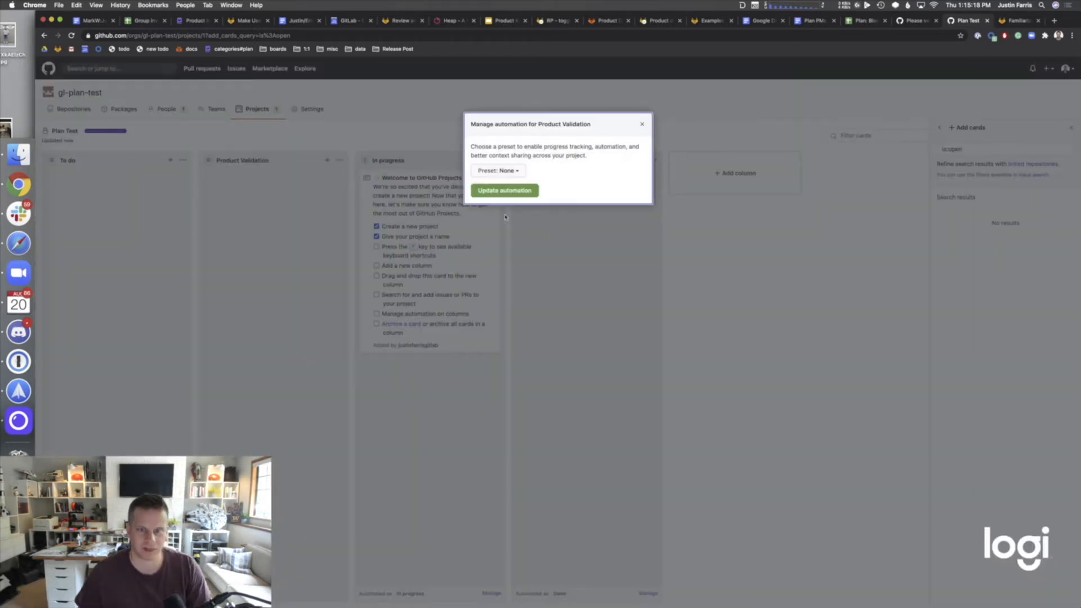
- Preview the To do preset for Product Validation, then close its automation dialog without updating
left_click(514, 171)
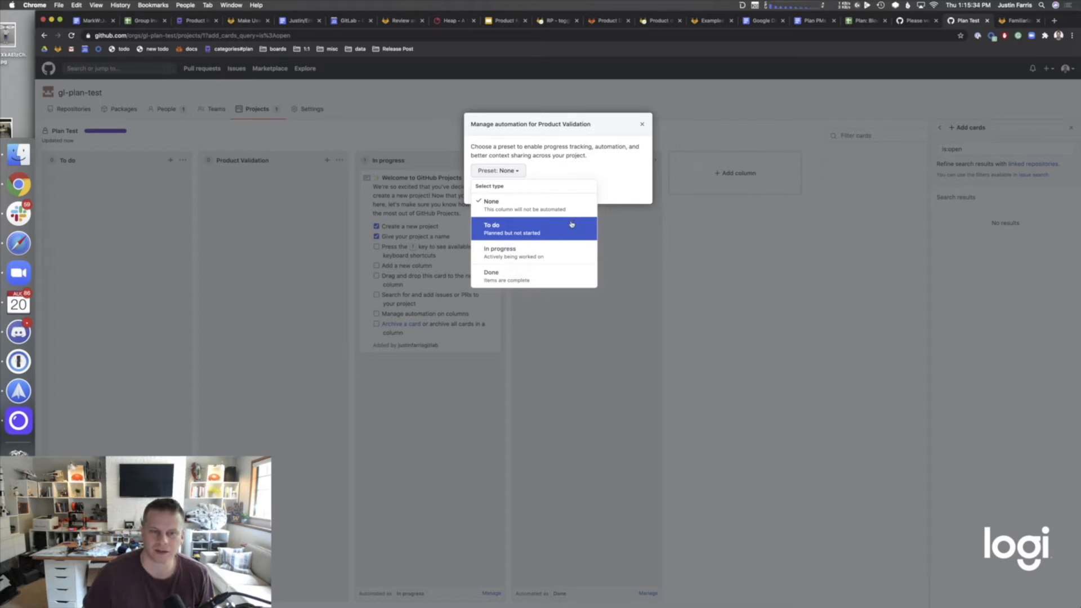
left_click(571, 224)
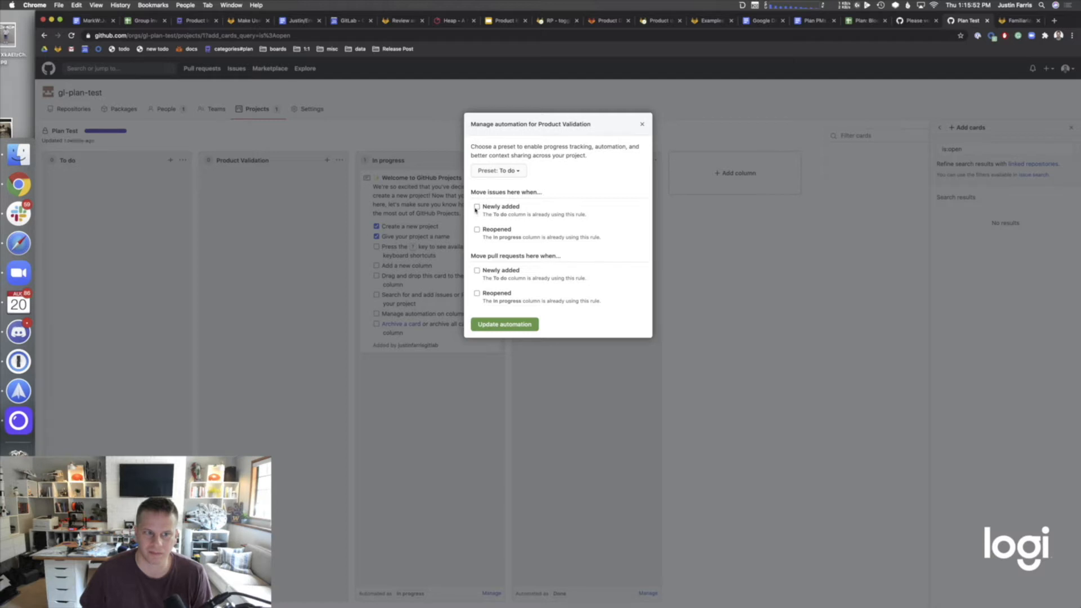
left_click(642, 124)
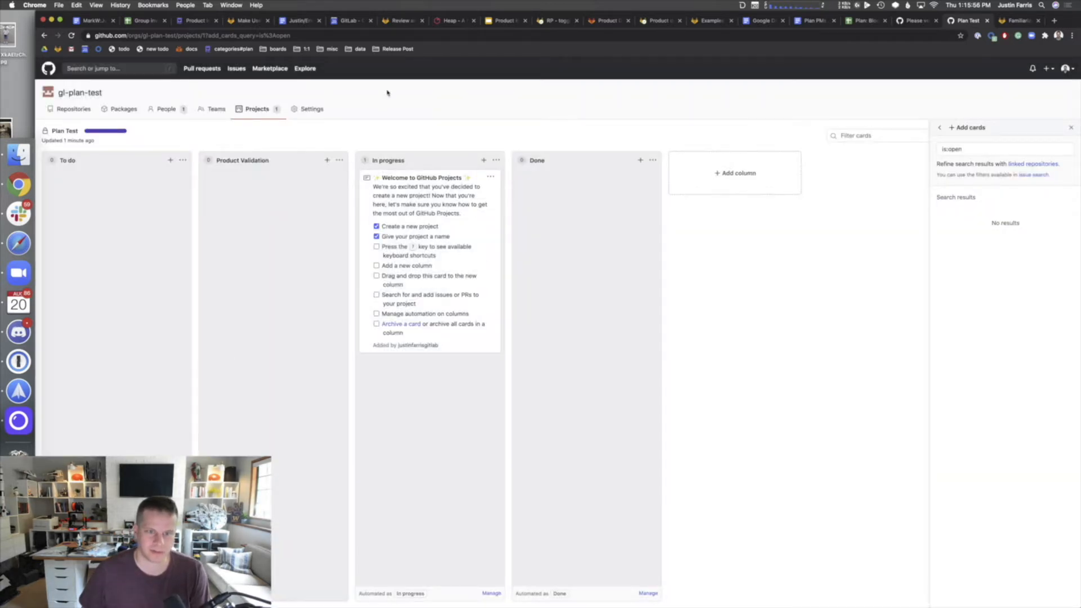
- Archive the Welcome card and go to the organization's repositories page
left_click(491, 176)
left_click(463, 227)
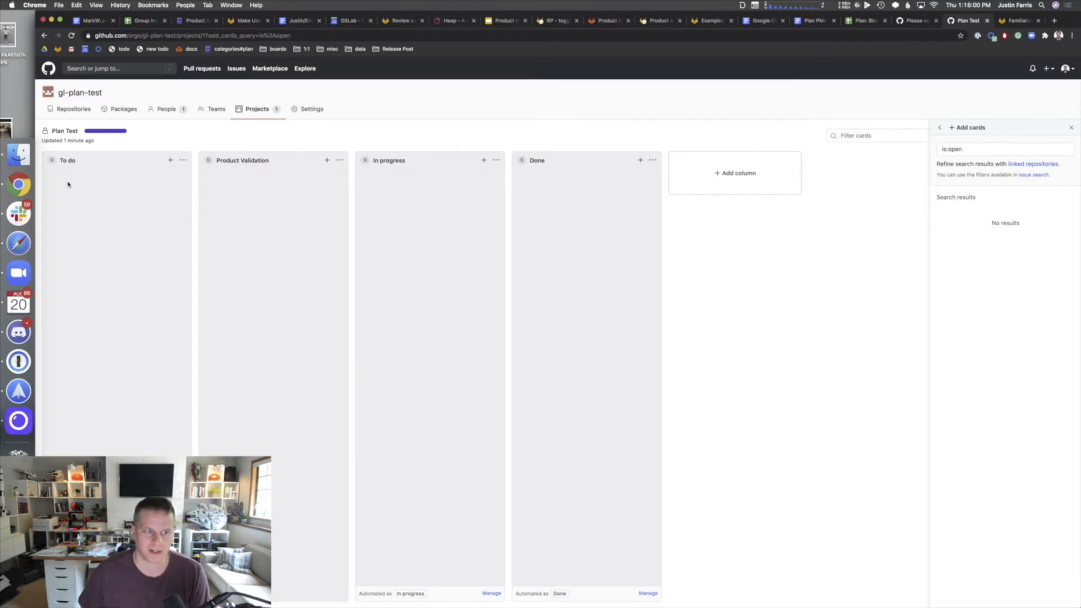
left_click(87, 109)
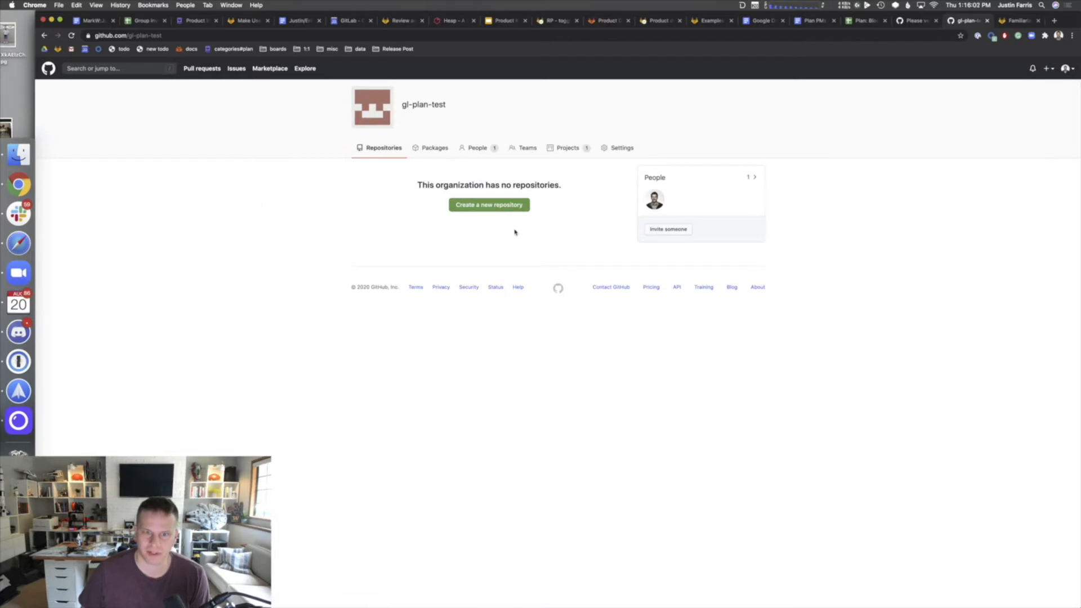
- Create a new repository named plan-test, initialized with a README
left_click(515, 210)
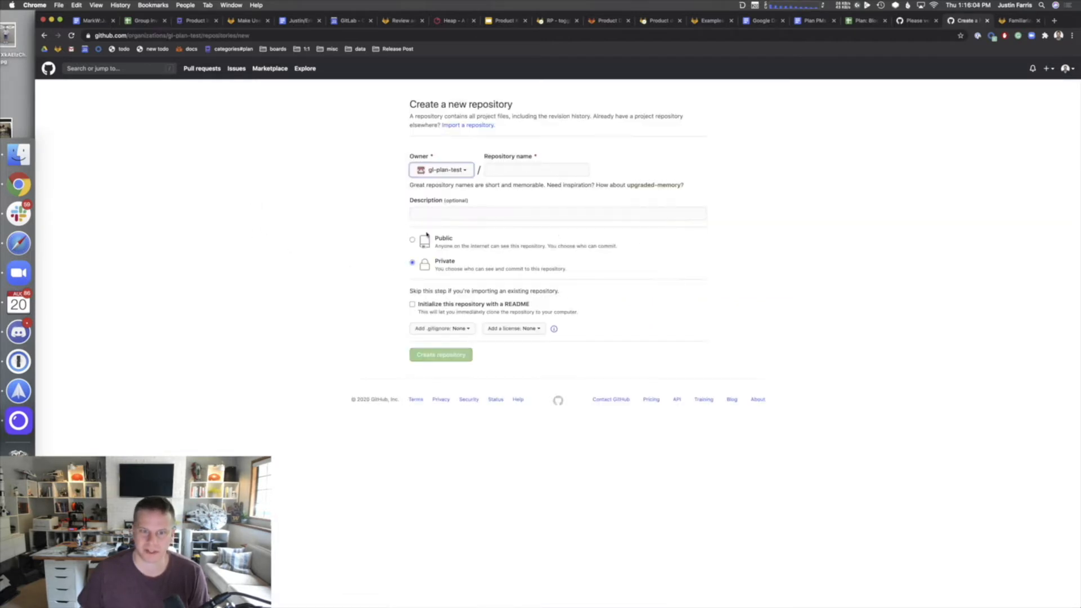
key("Tab")
type("pl")
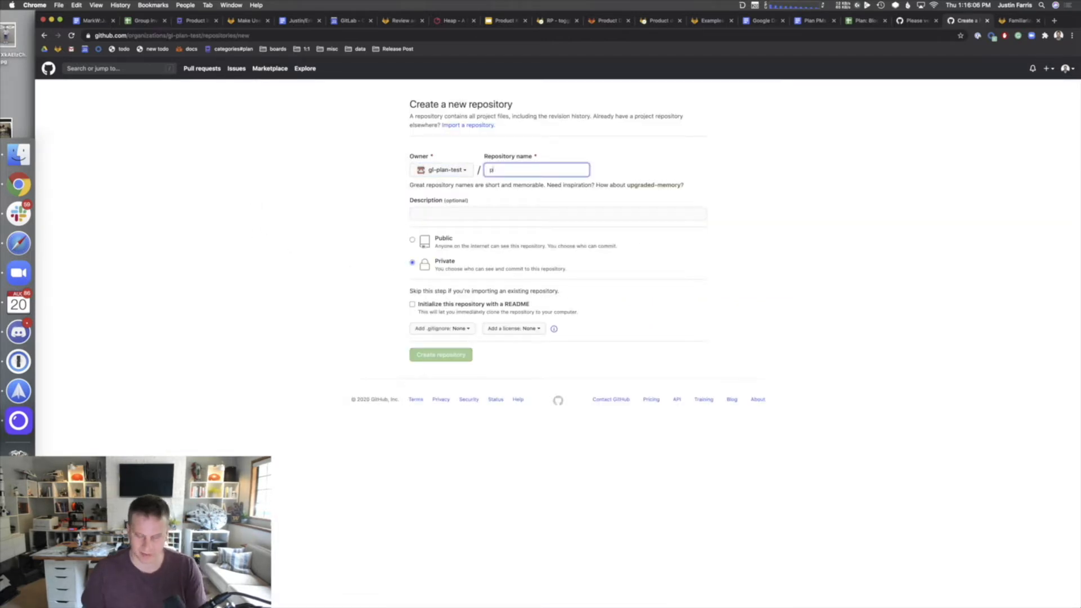
type("an-test")
key("Tab")
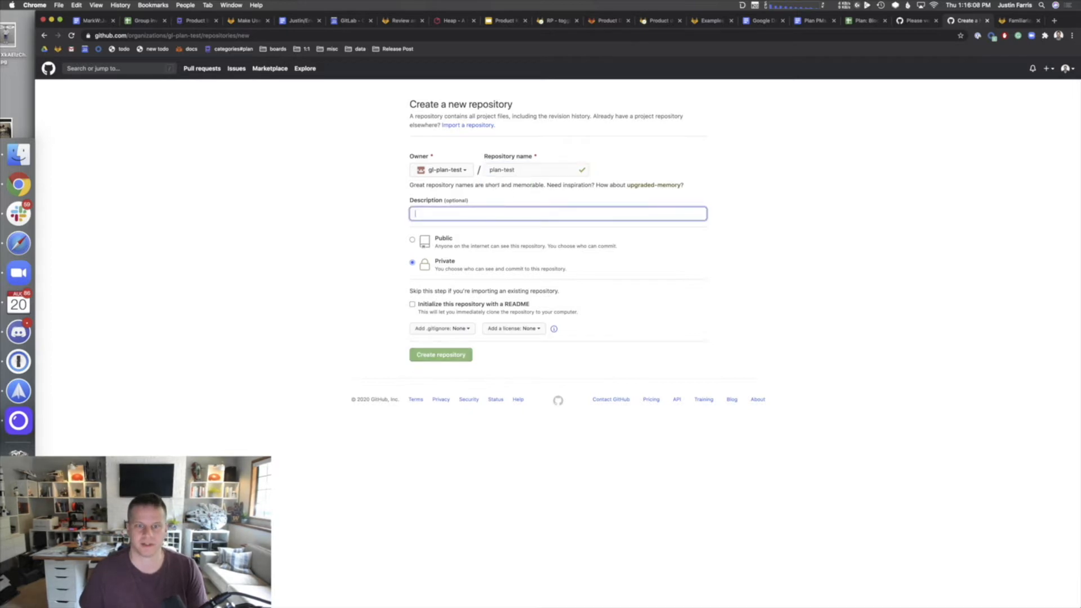
left_click(418, 305)
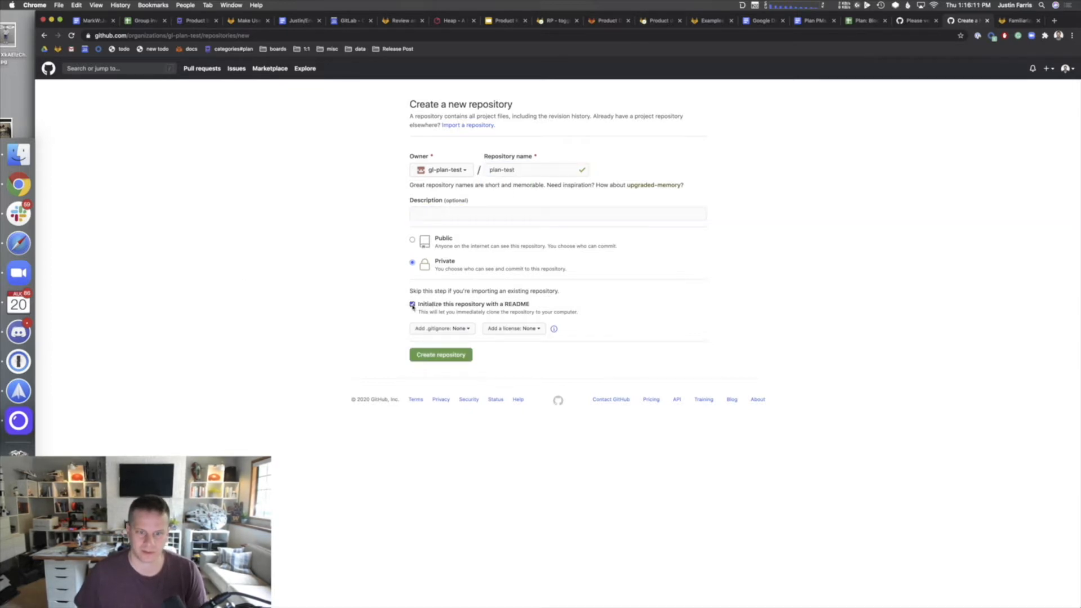
left_click(442, 355)
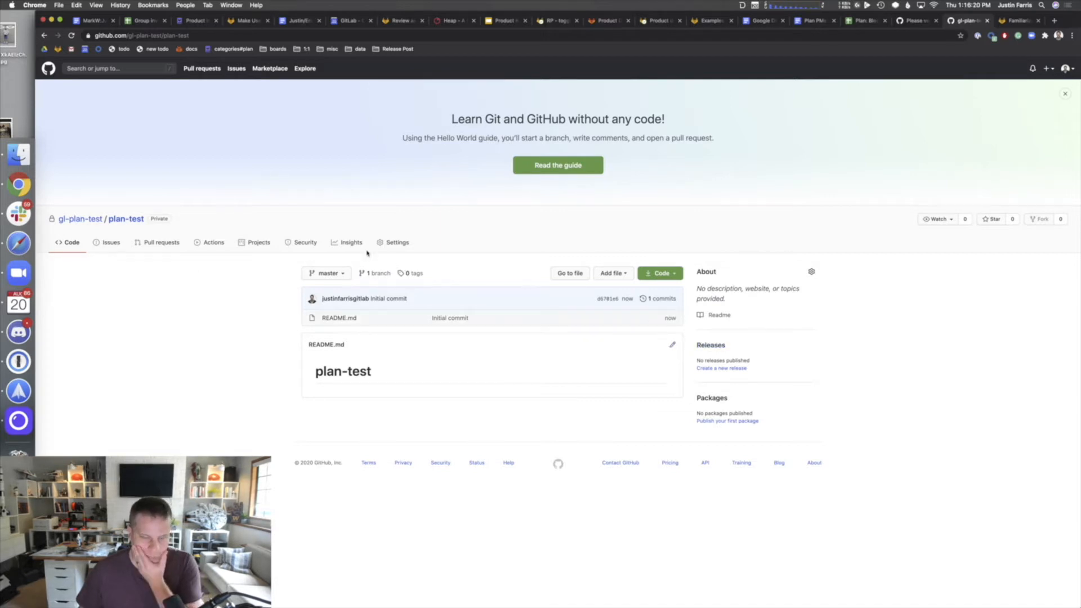
- Check plan-test's Projects tab and read the project boards documentation
left_click(271, 245)
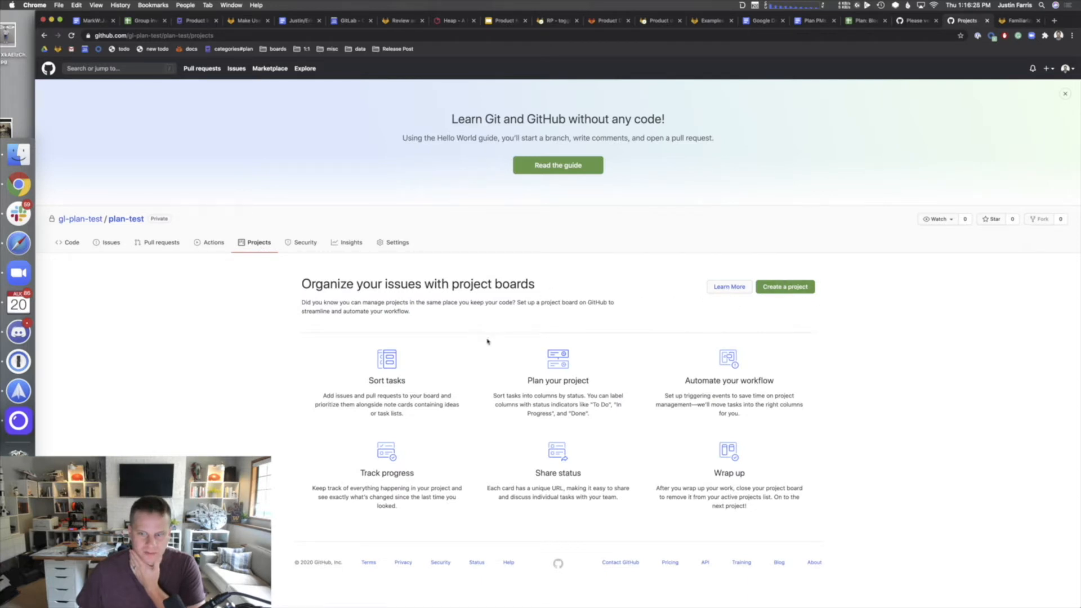
left_click(260, 247)
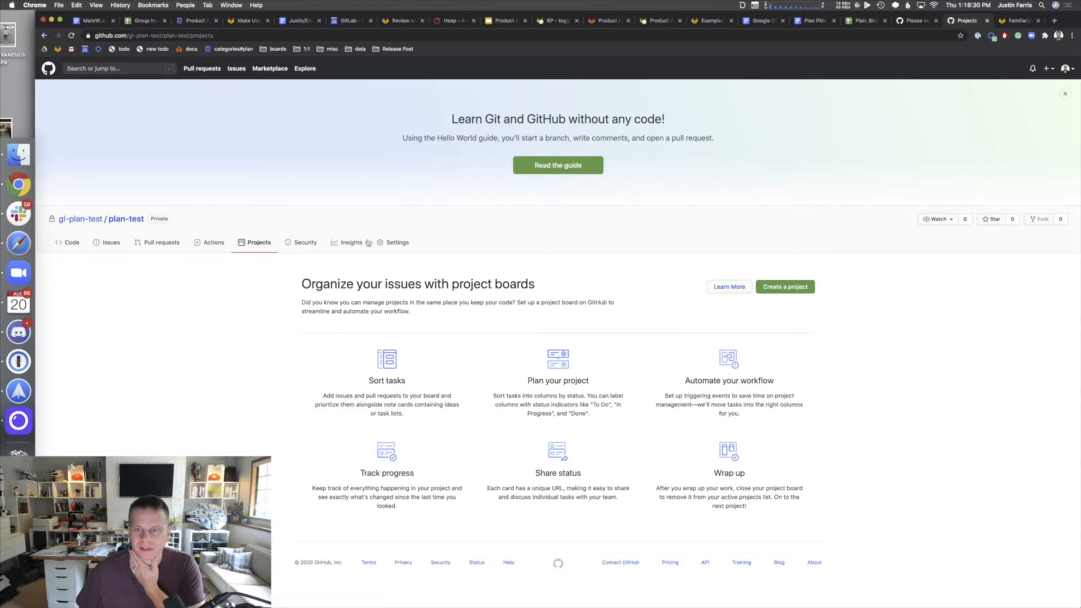
left_click(743, 290)
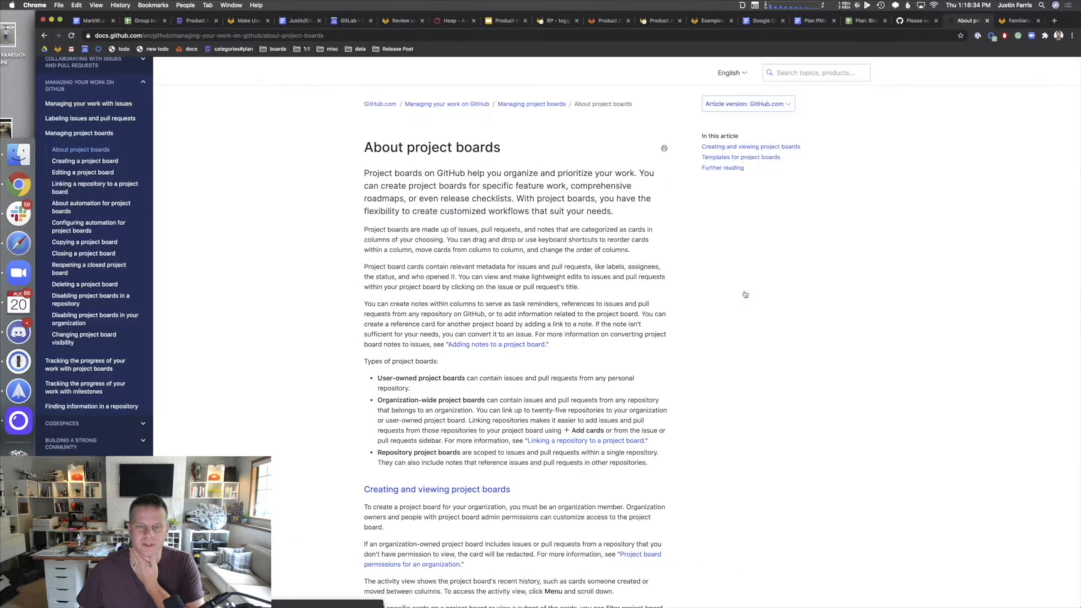
left_click(43, 35)
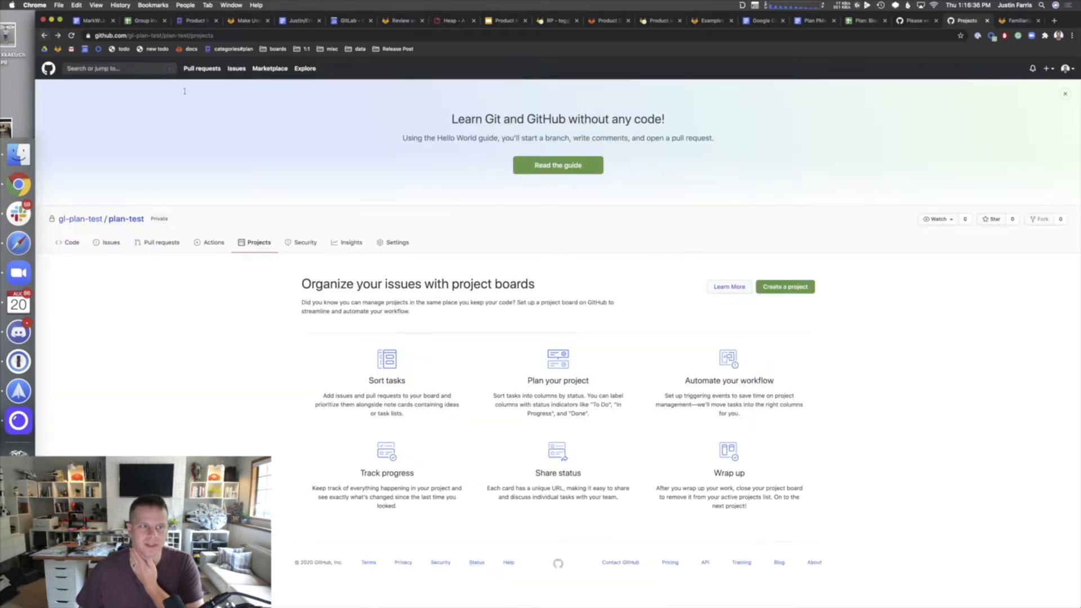
- Visit the gl-plan-test organization's projects, then return to plan-test's Projects tab
left_click(93, 220)
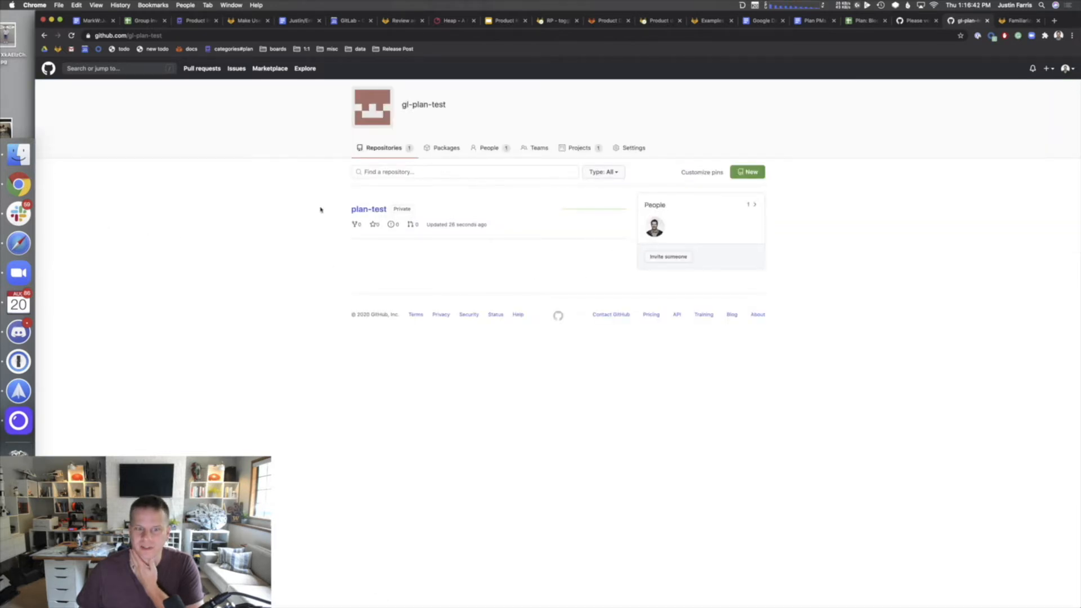
left_click(580, 150)
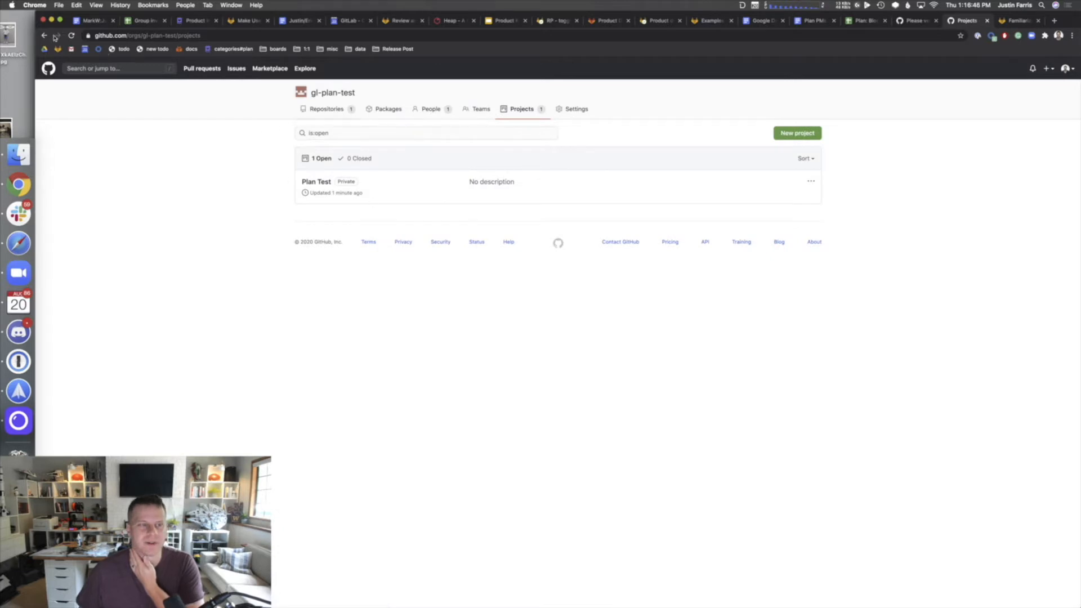
left_click(327, 117)
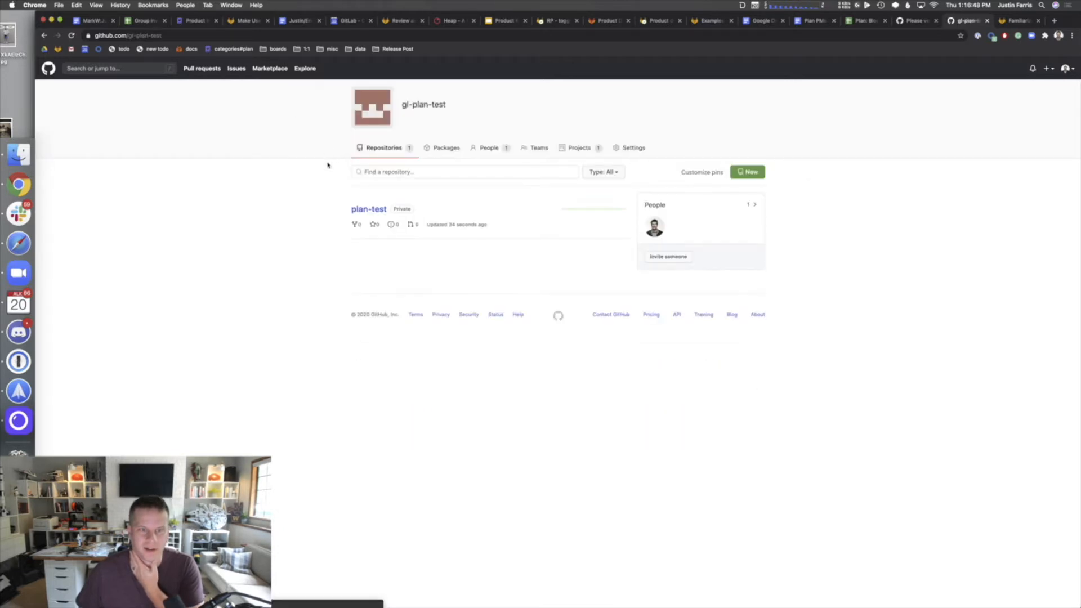
left_click(373, 215)
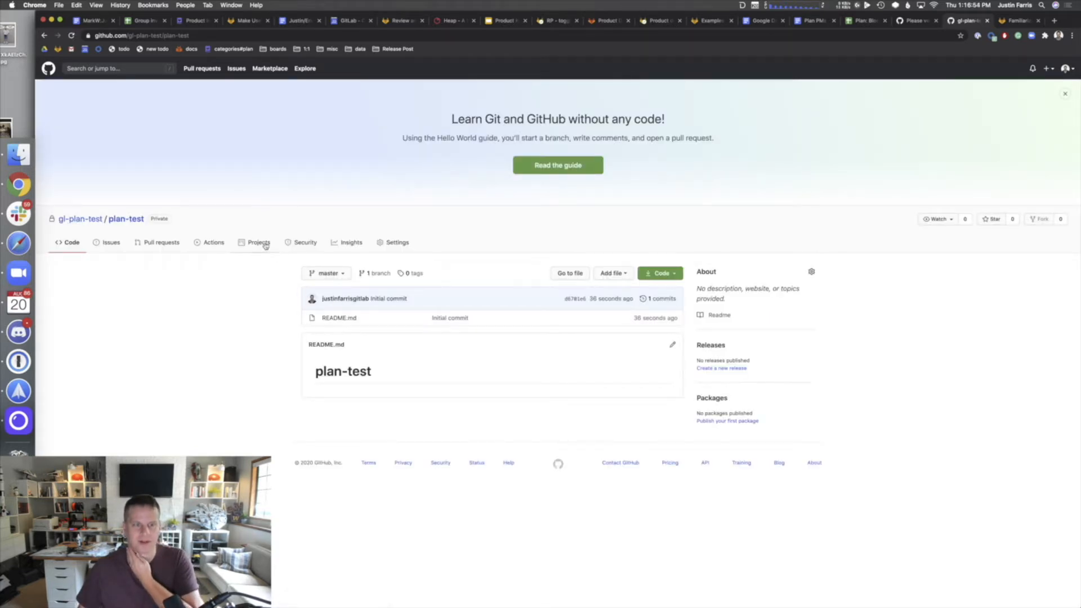
left_click(260, 243)
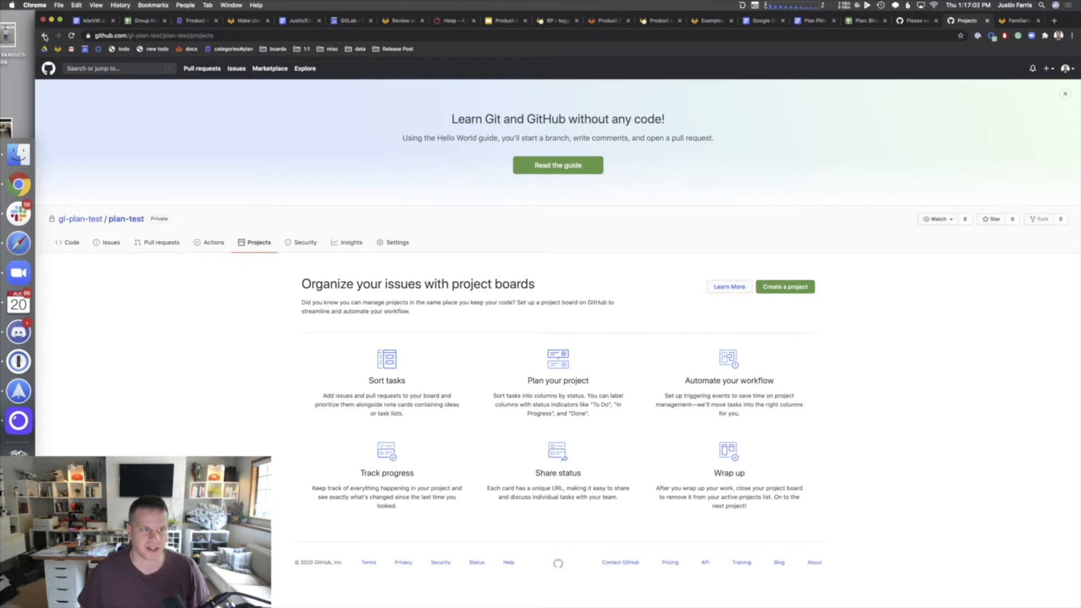
- Go back to the gl-plan-test organization page and open its Projects list
left_click(45, 35)
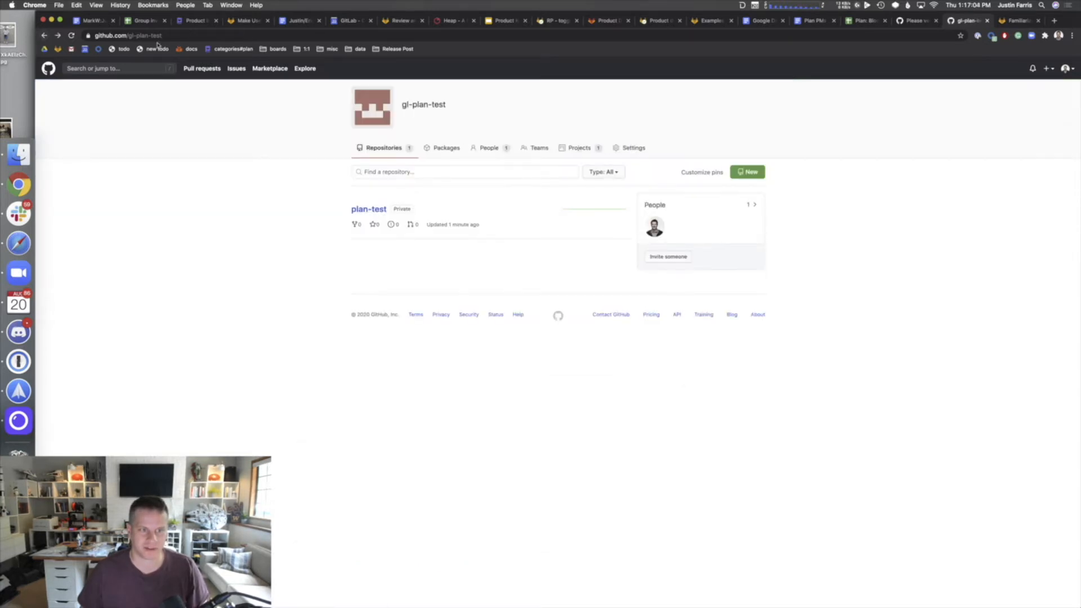
left_click(156, 35)
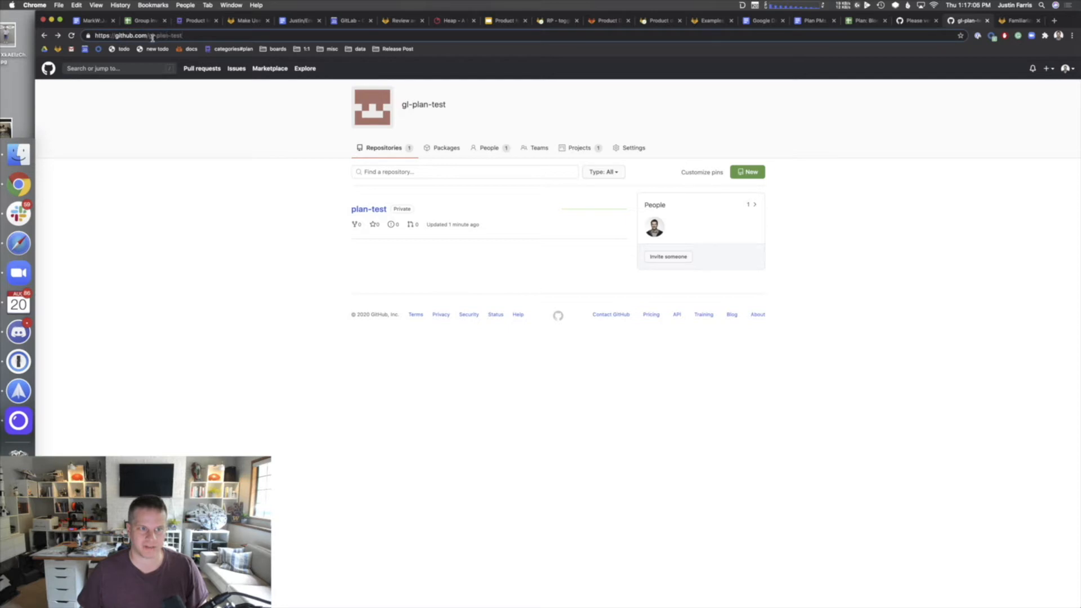
left_click_drag(150, 36, 197, 34)
left_click(197, 34)
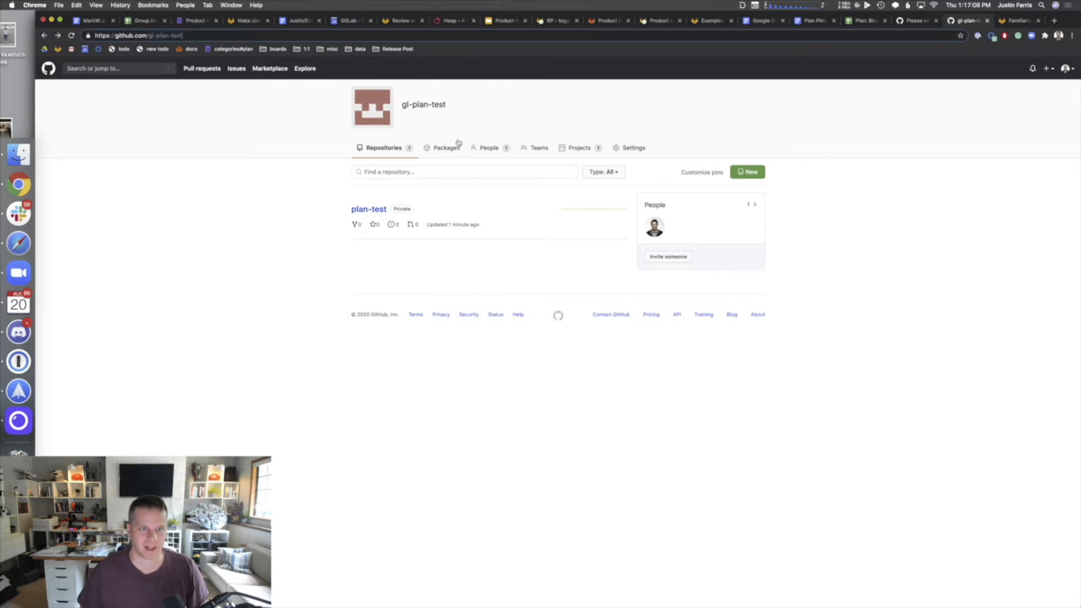
left_click(591, 148)
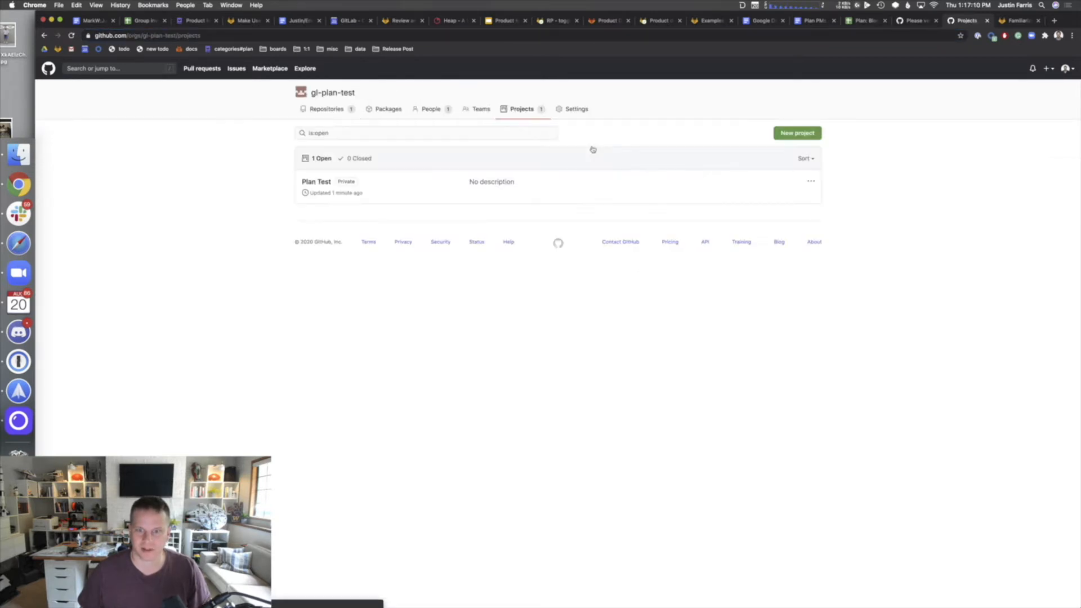
- Open the Plan Test project, dismiss the Add cards and activity panels, and start a To do note
left_click(314, 180)
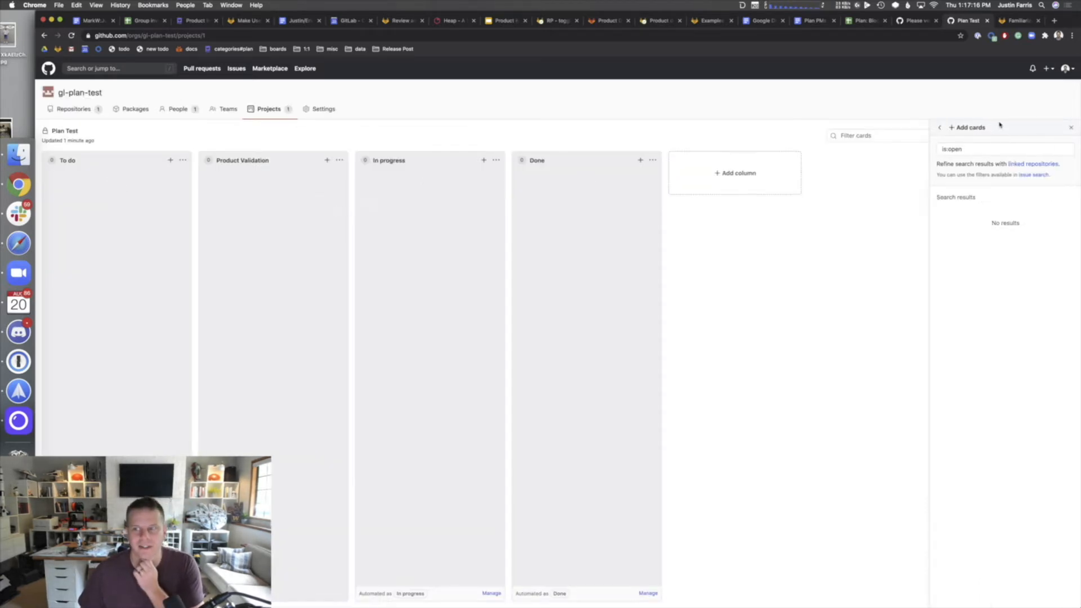
left_click(1070, 128)
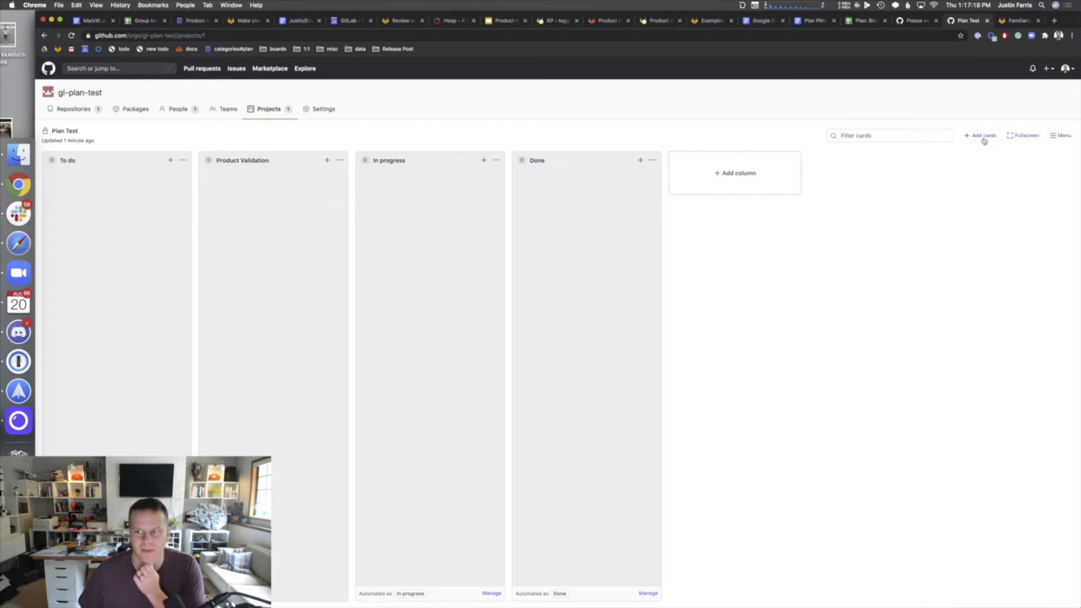
left_click(1060, 136)
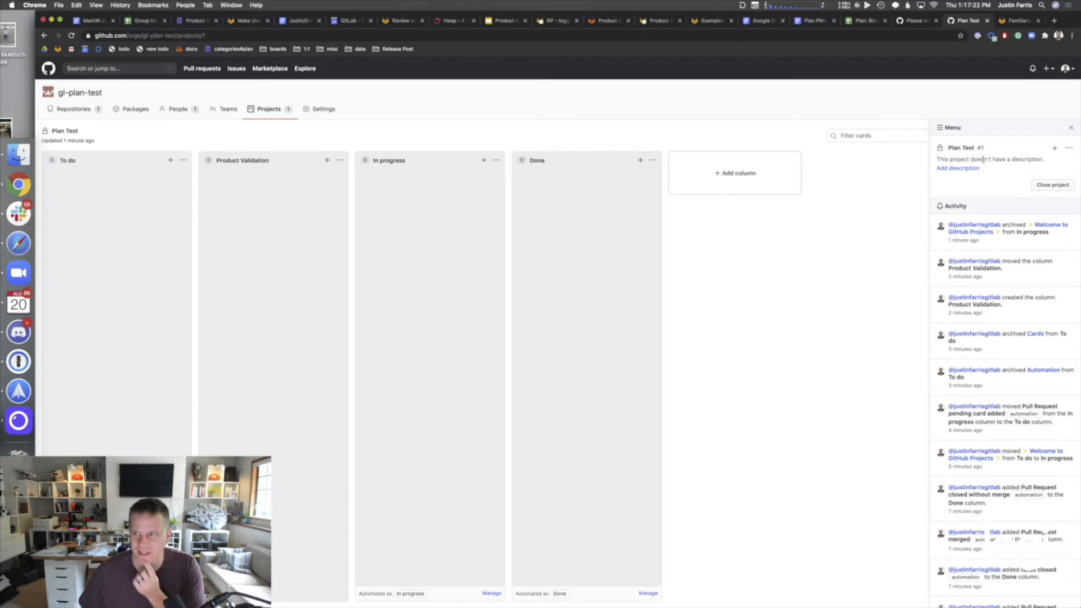
left_click(1070, 128)
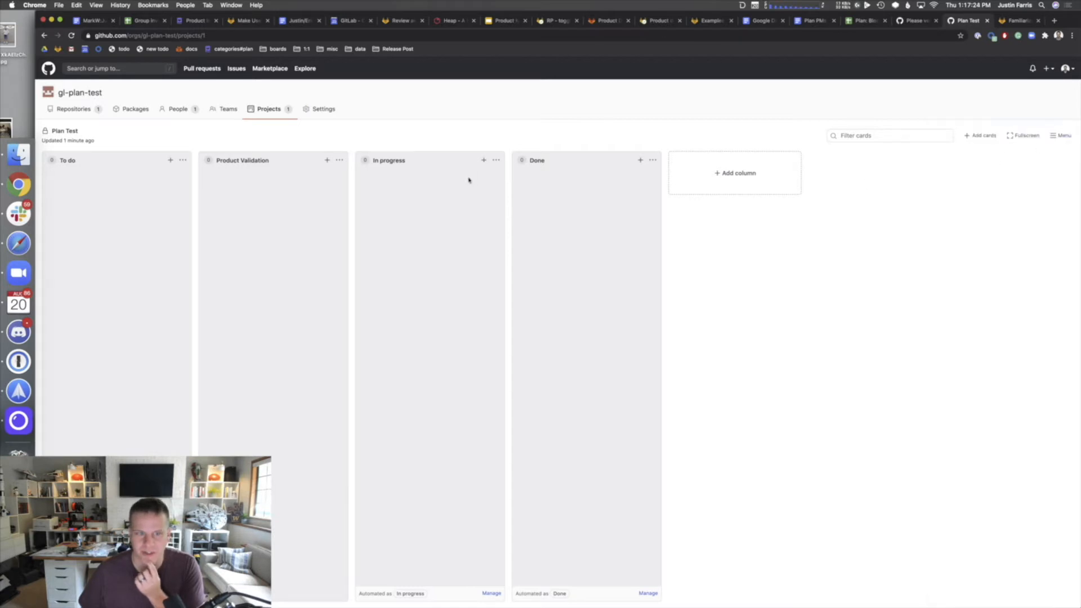
left_click(171, 160)
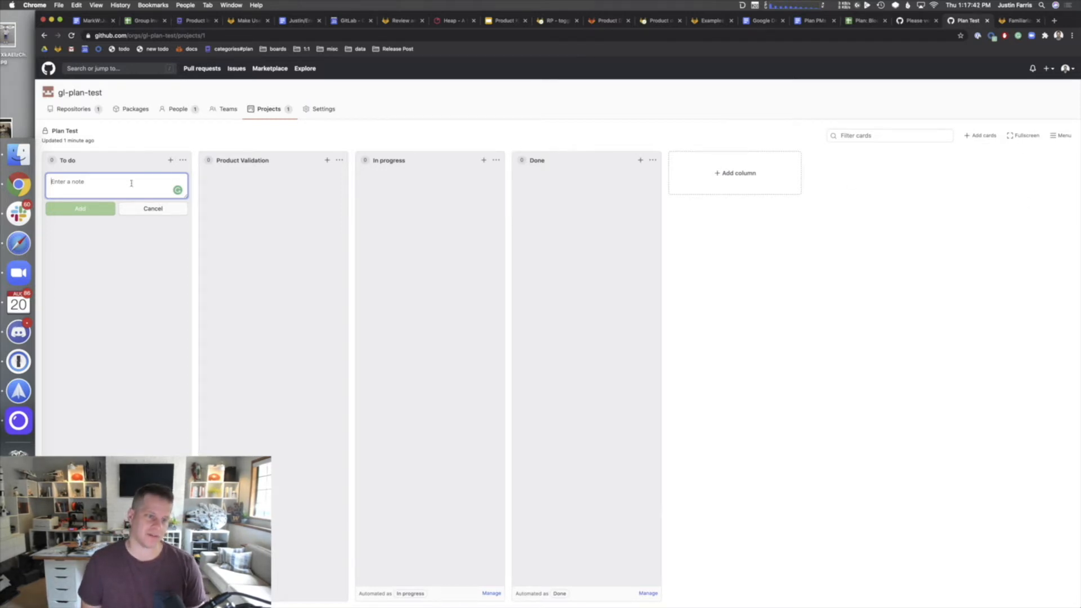
- Add a note card 'Issue 1 - design' to the To do column
type("Issue.")
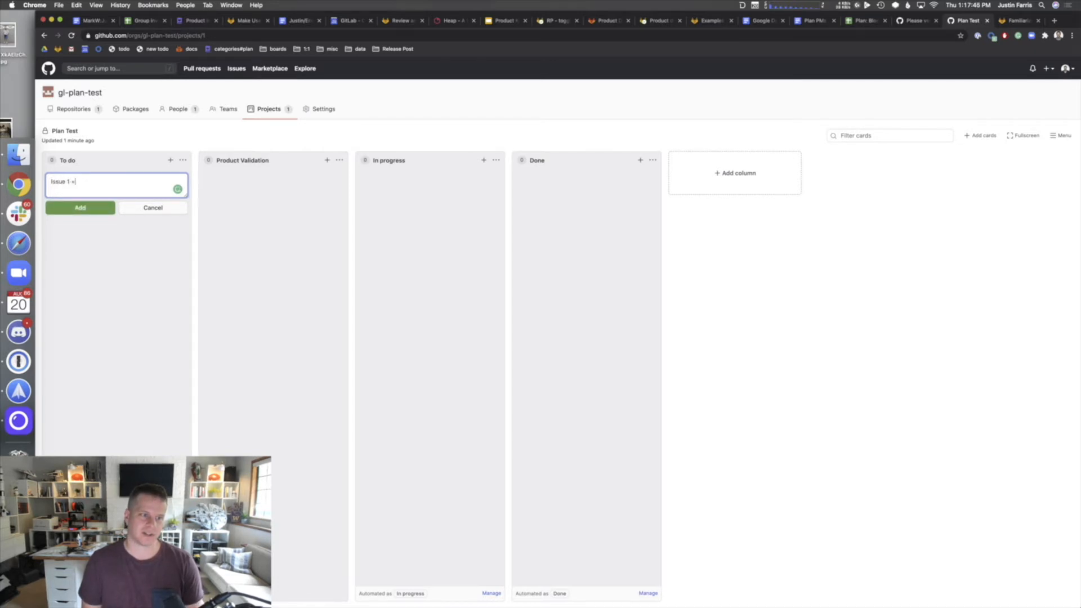
type("1 - design")
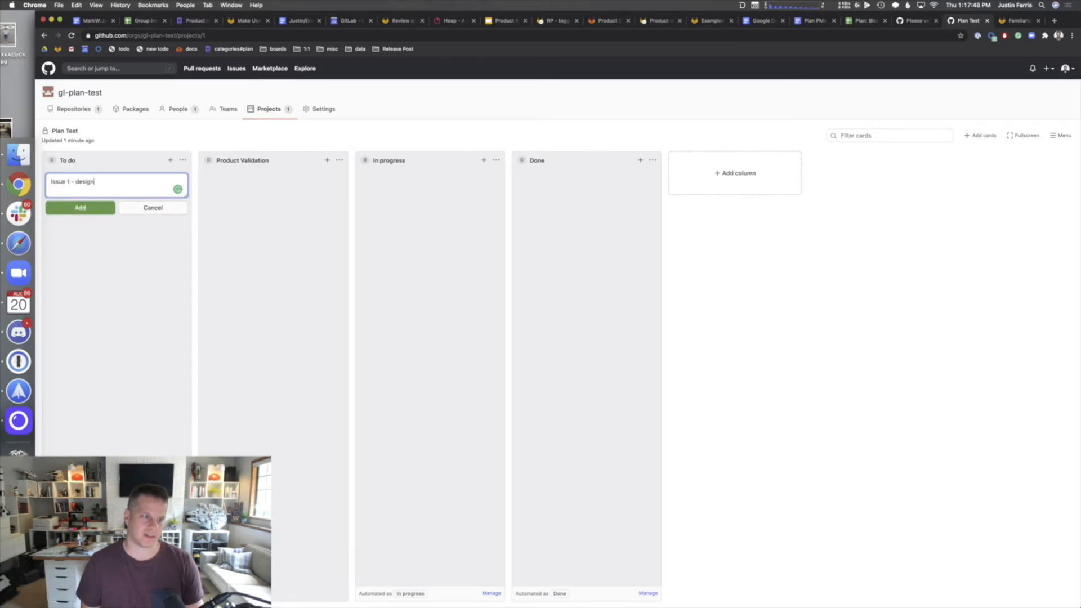
left_click(89, 207)
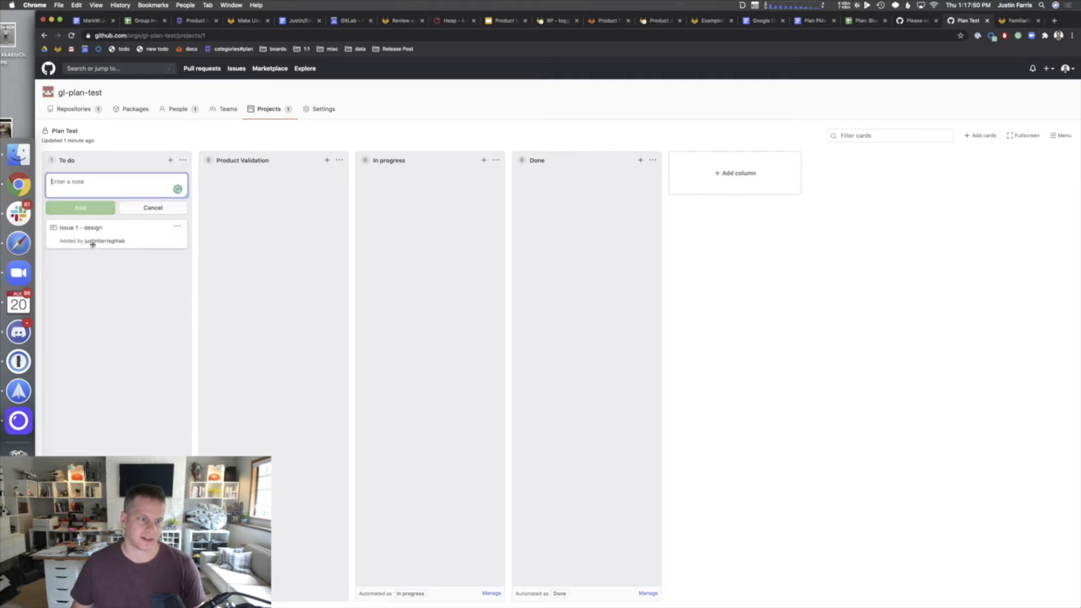
left_click(177, 225)
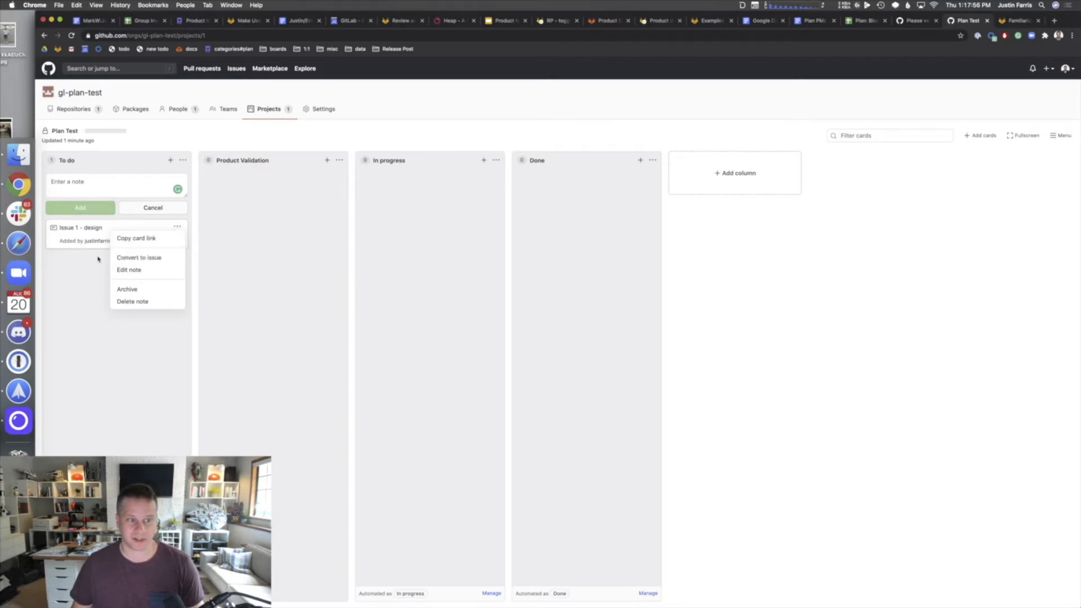
left_click(138, 207)
left_click(153, 208)
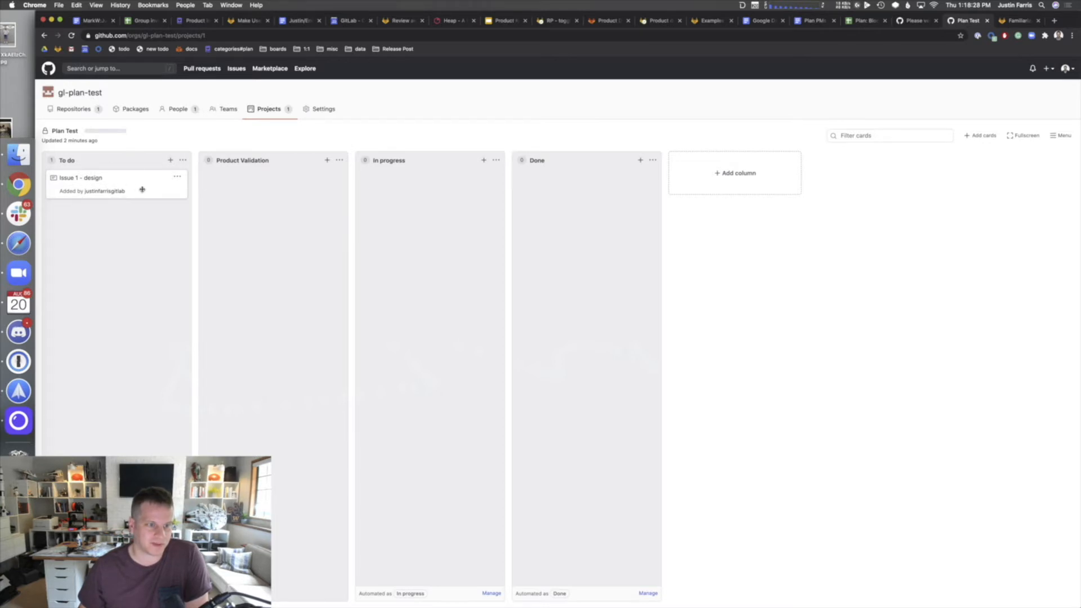
- Open Edit note on the Issue 1 - design card, then close it without changes
left_click(148, 185)
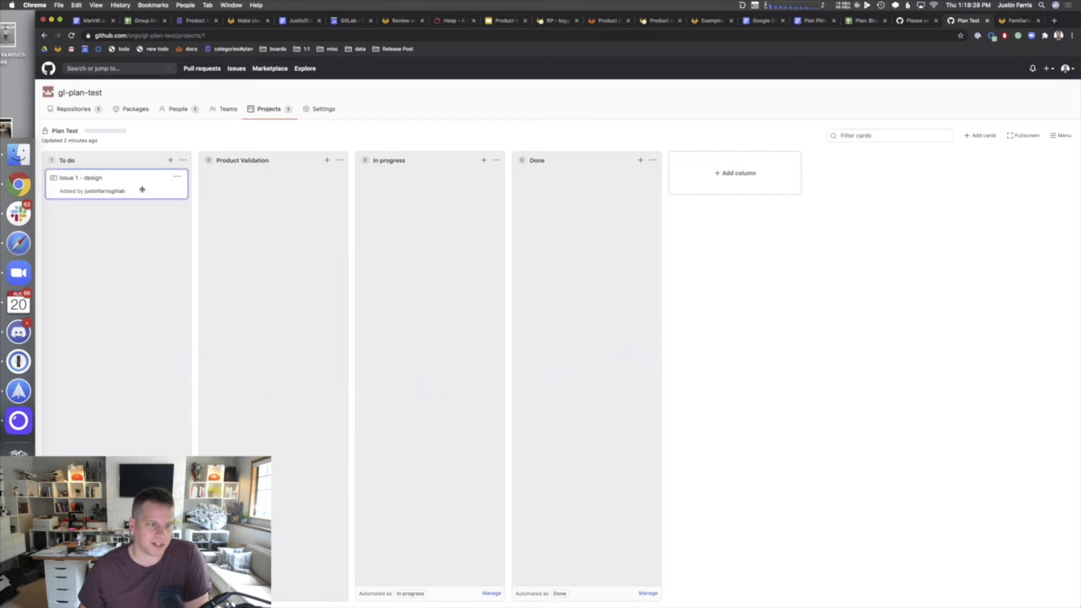
left_click(178, 177)
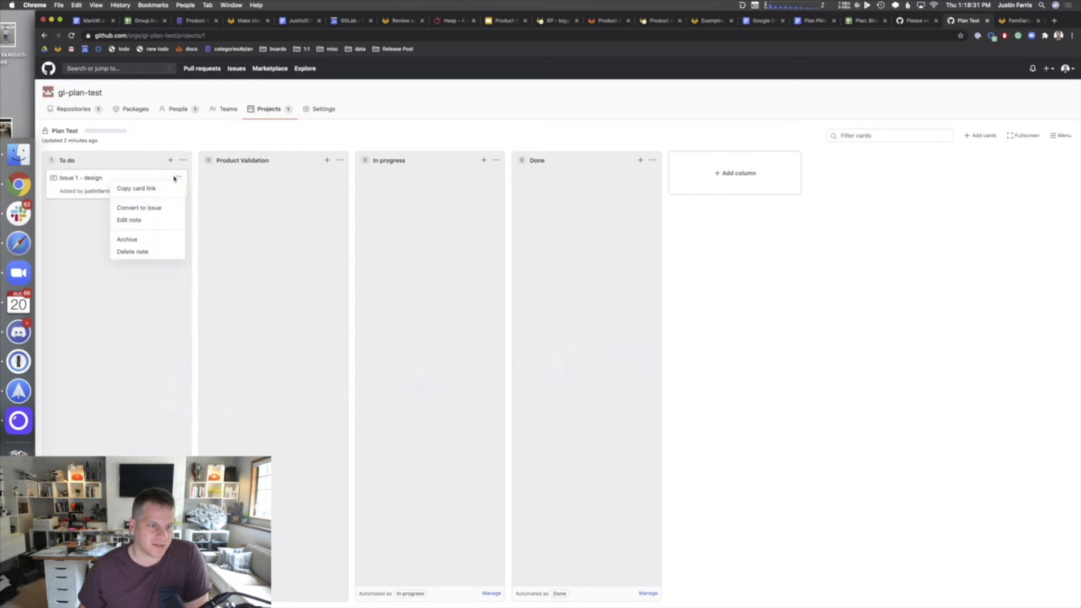
left_click(74, 193)
left_click(74, 193)
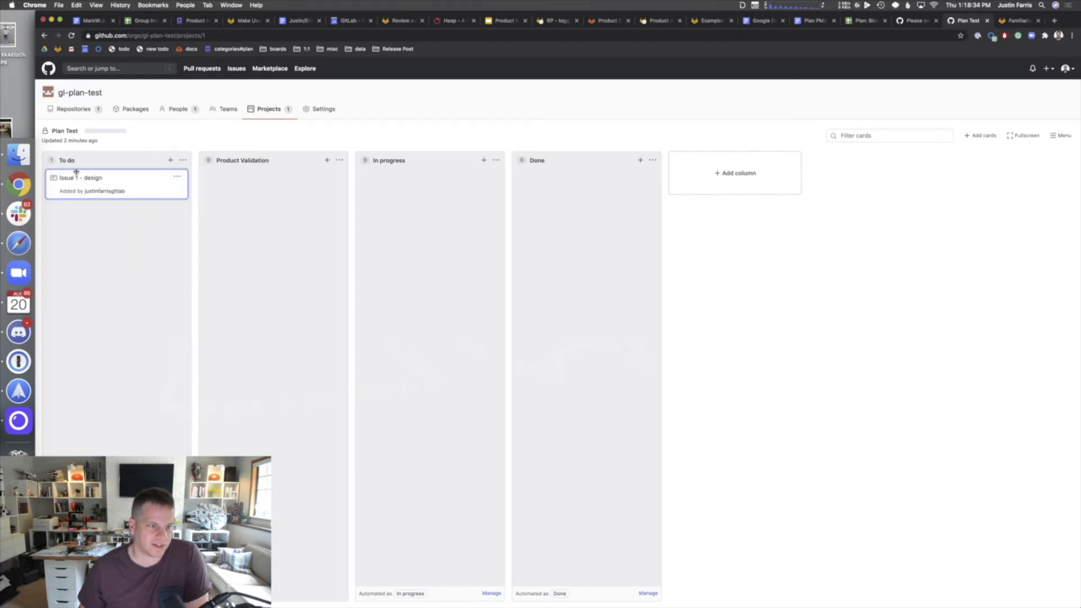
left_click(177, 177)
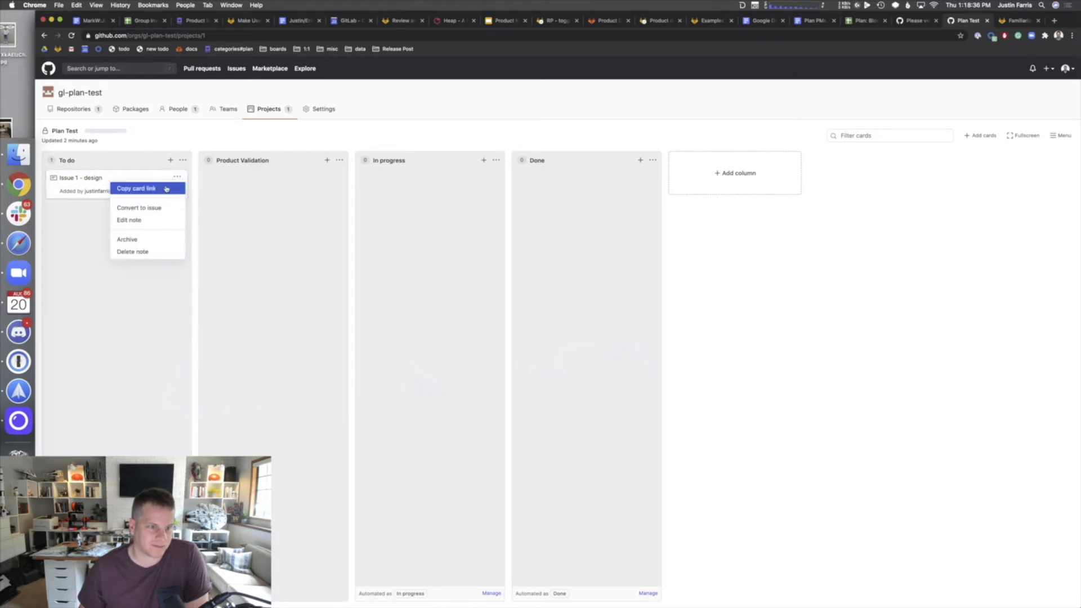
left_click(132, 220)
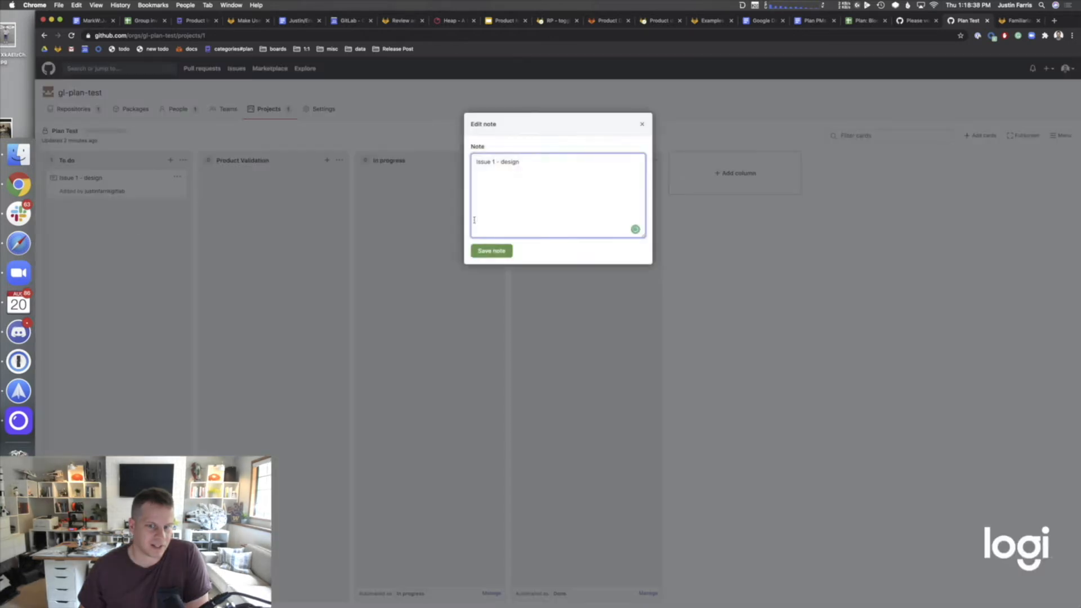
key("super+a")
left_click(642, 124)
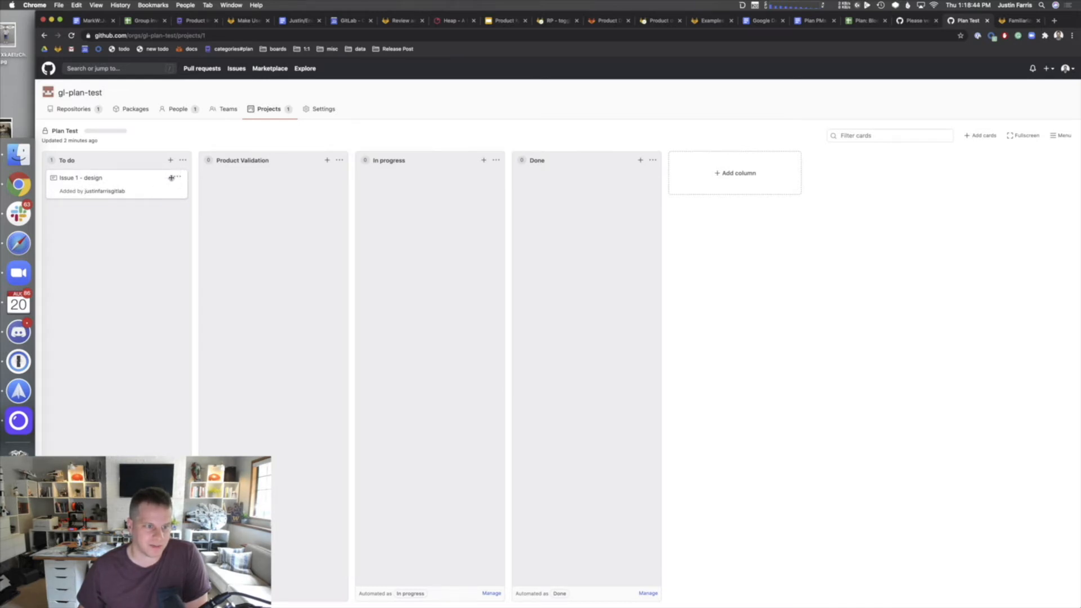
- Convert the Issue 1 - design note into an issue in the plan-test repository
left_click(178, 176)
left_click(163, 208)
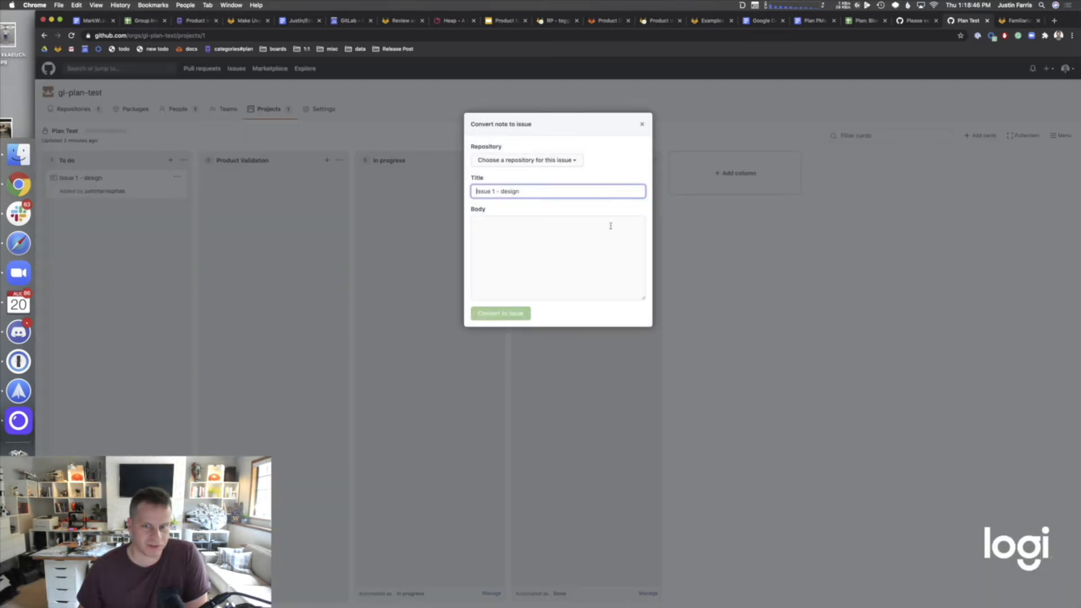
left_click(526, 162)
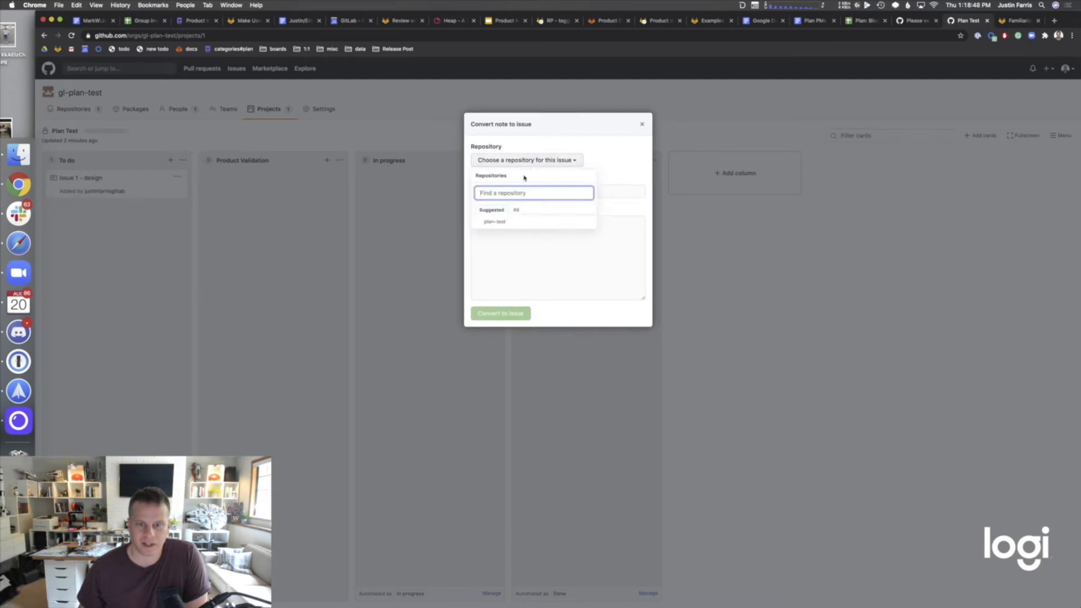
left_click(519, 157)
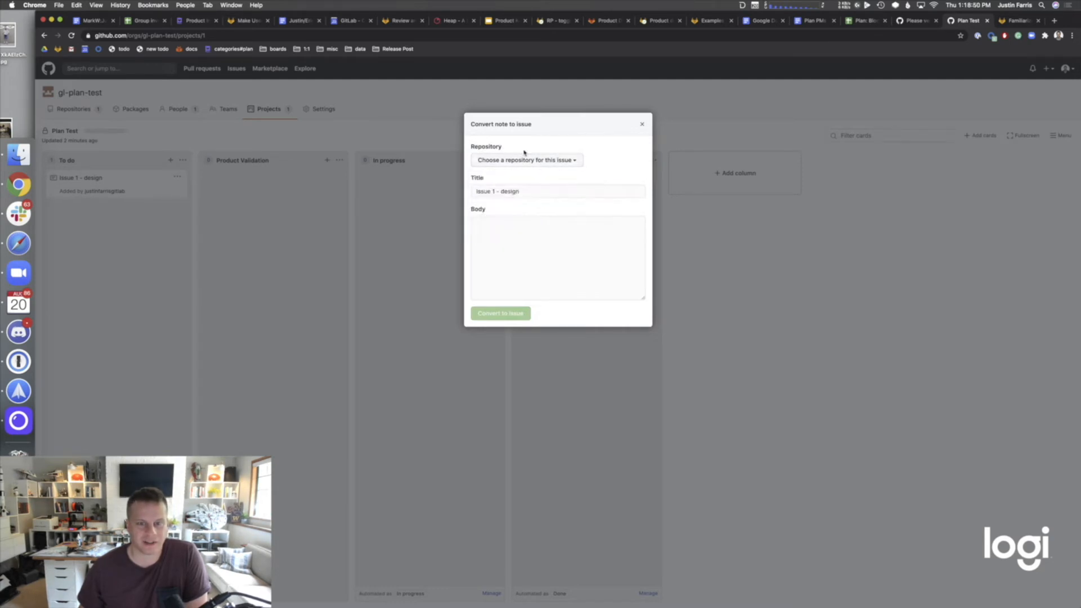
left_click(539, 160)
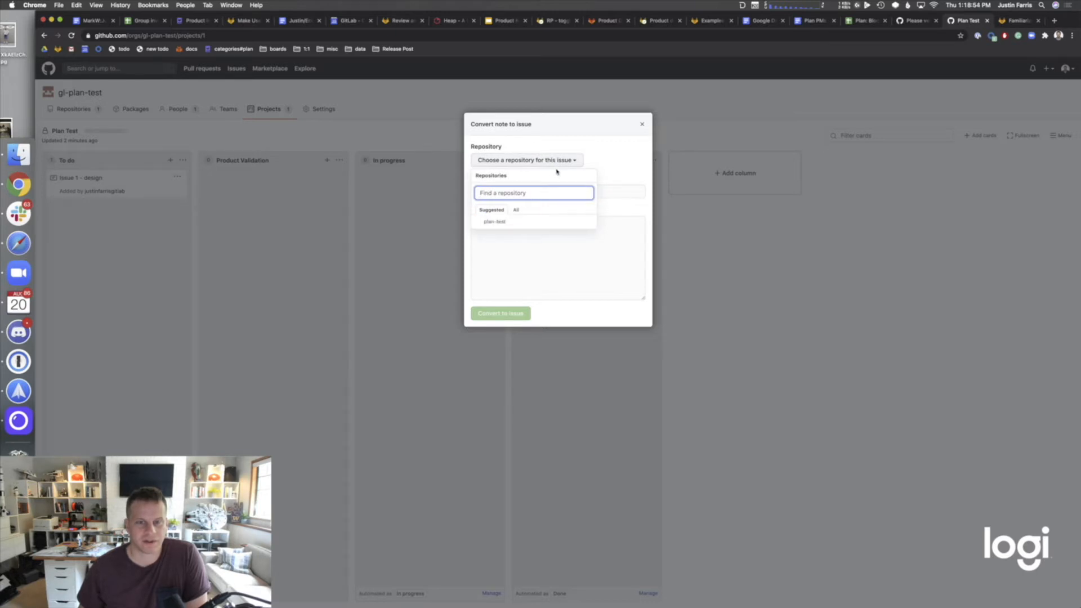
left_click(541, 222)
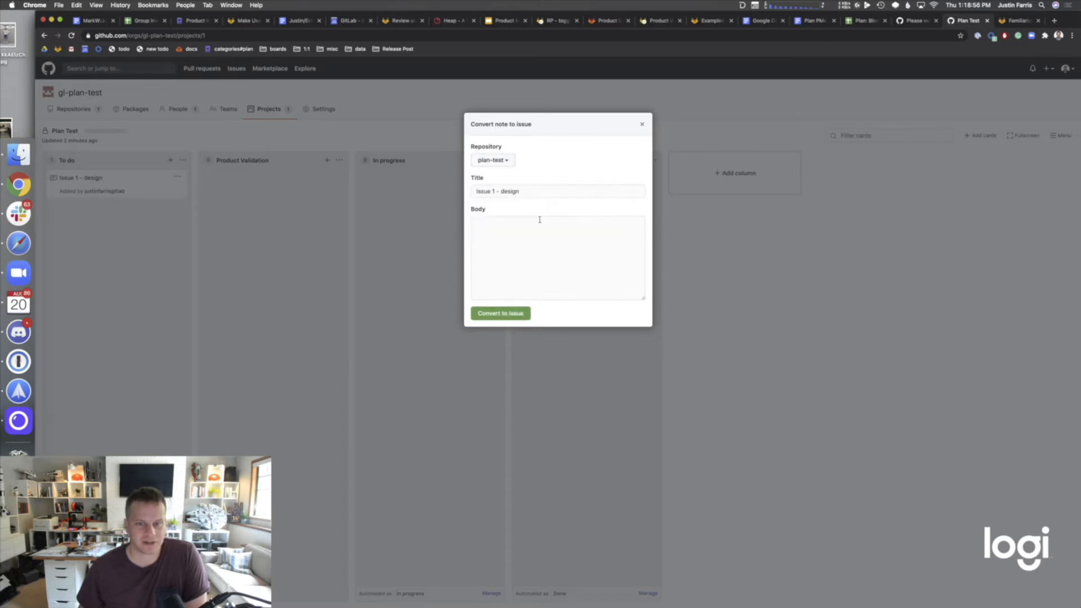
left_click(539, 227)
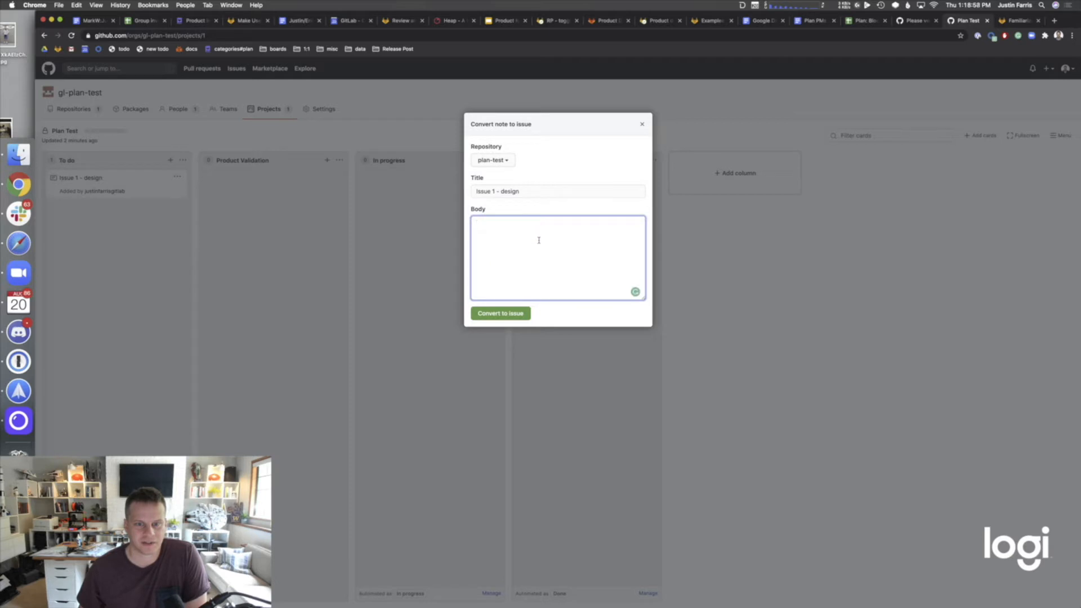
left_click(511, 318)
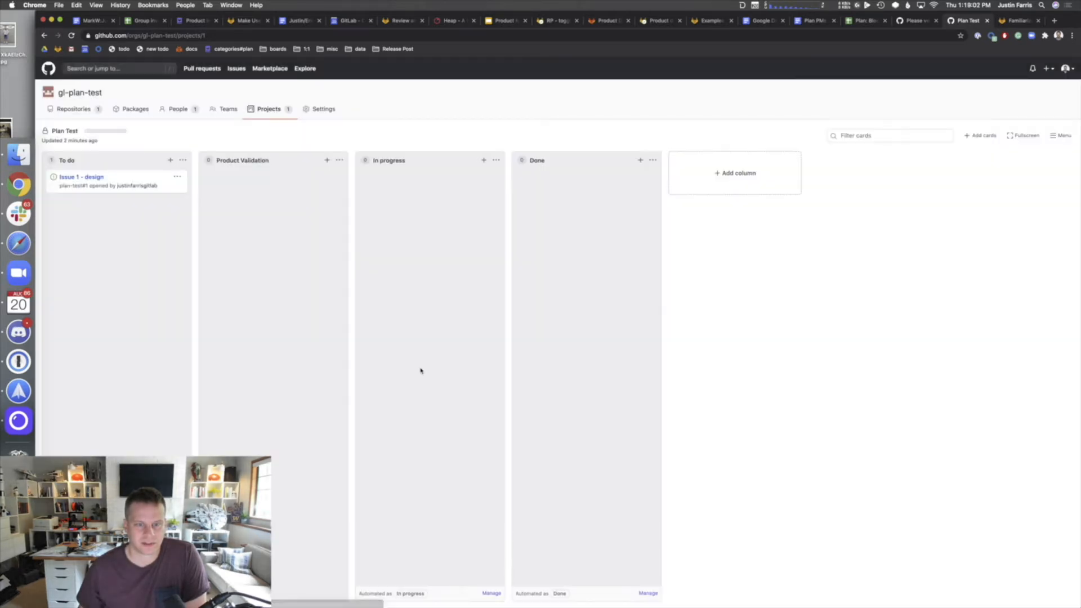
- Confirm Issue 1 - design exists as issue #1 in plan-test, then open its empty Projects page
left_click(78, 108)
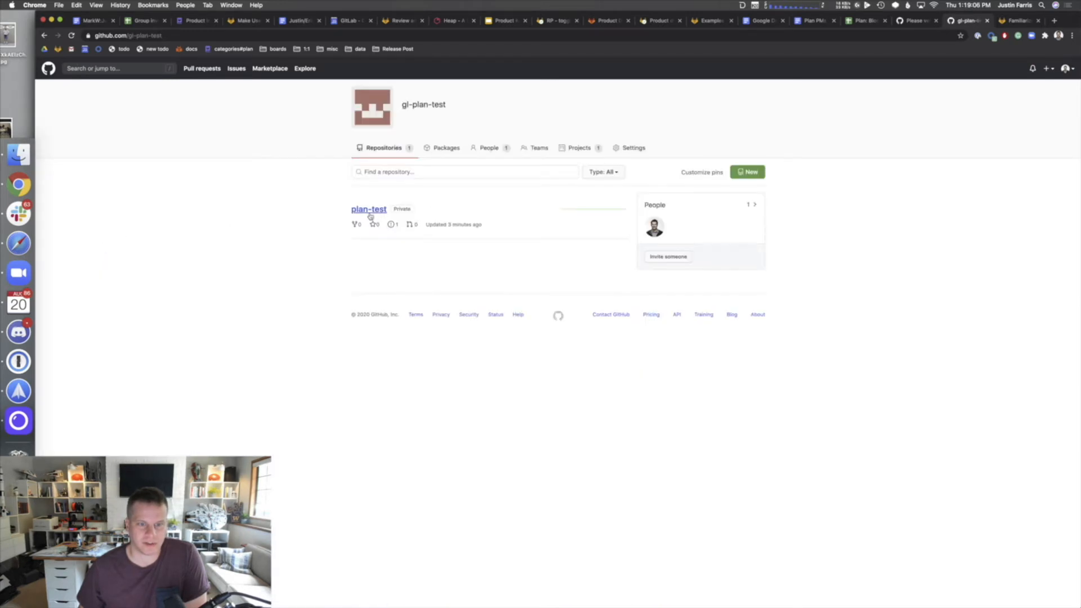
left_click(372, 212)
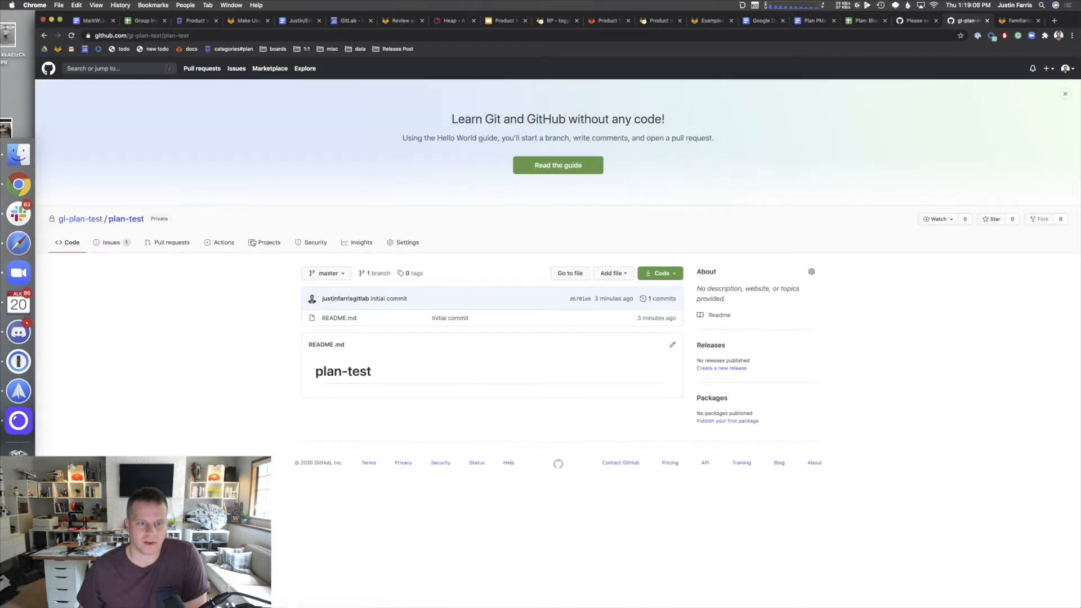
left_click(258, 242)
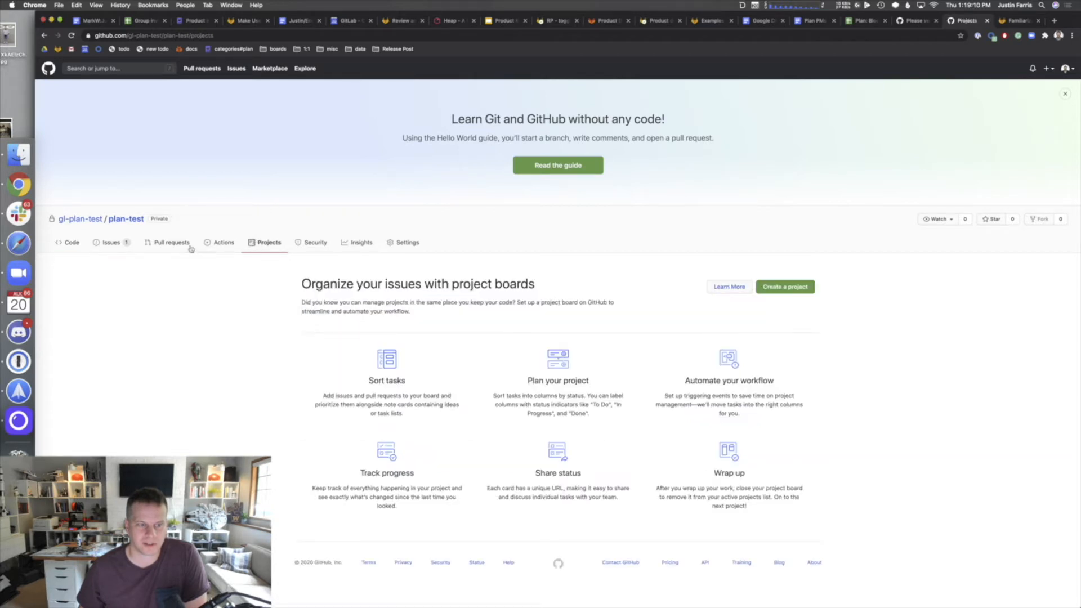
left_click(110, 242)
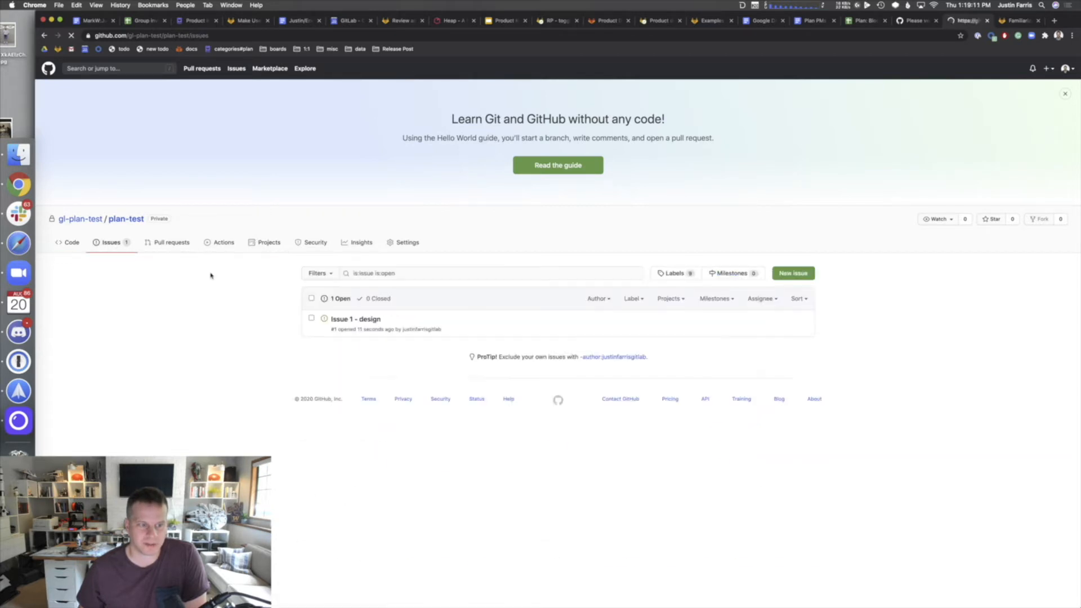
left_click(372, 319)
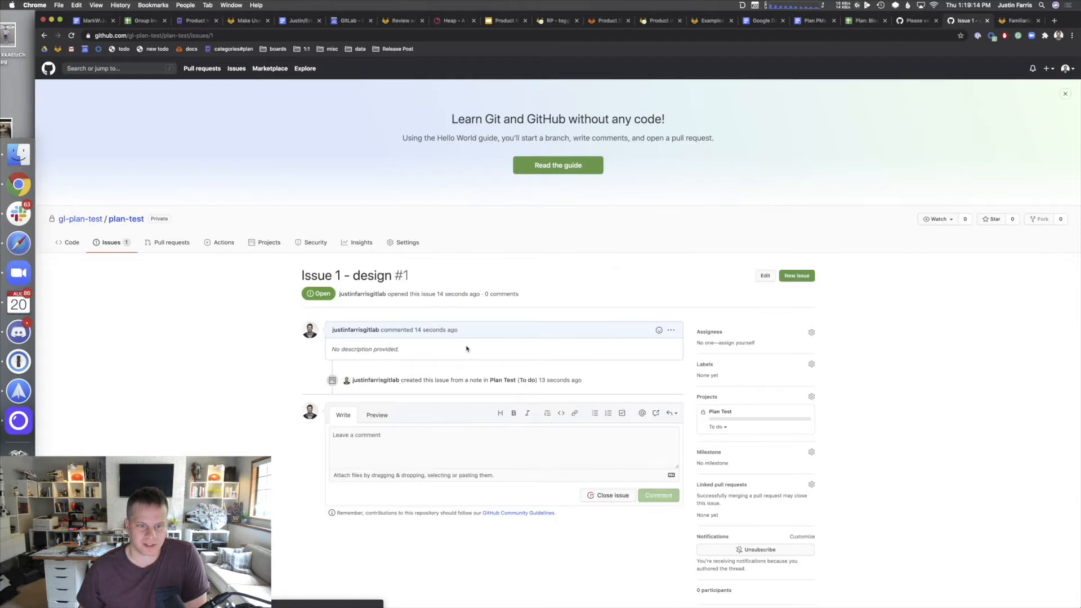
scroll(748, 388, "down", 2)
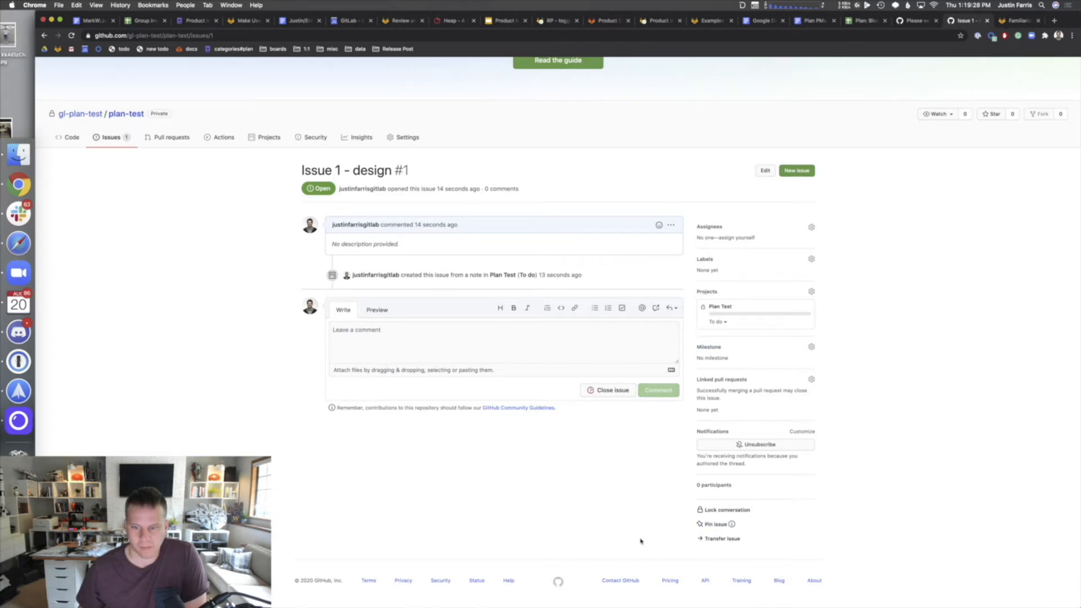
scroll(394, 521, "up", 2)
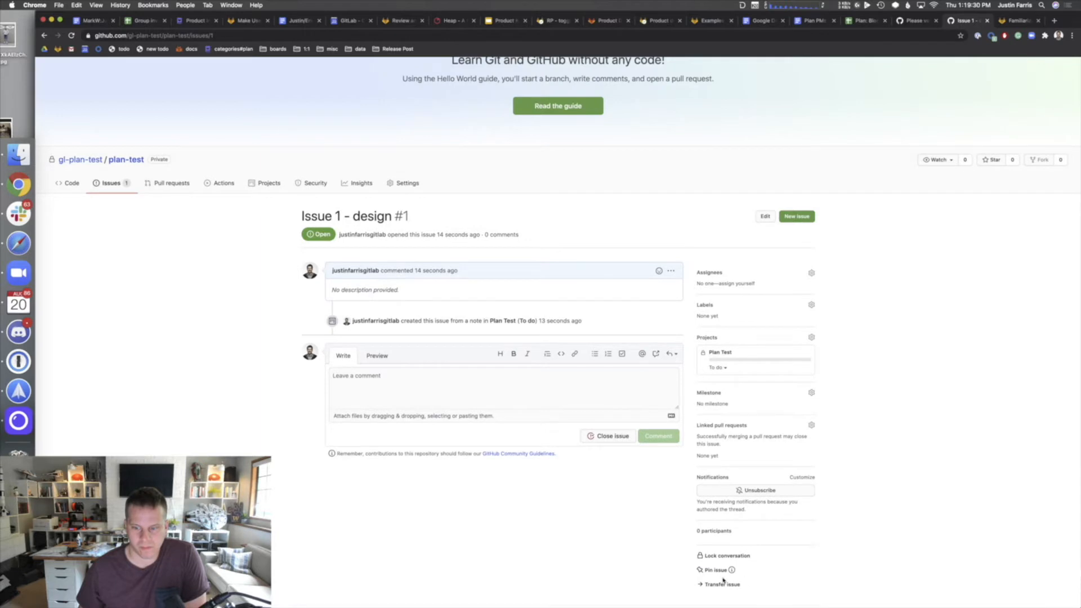
scroll(448, 532, "up", 2)
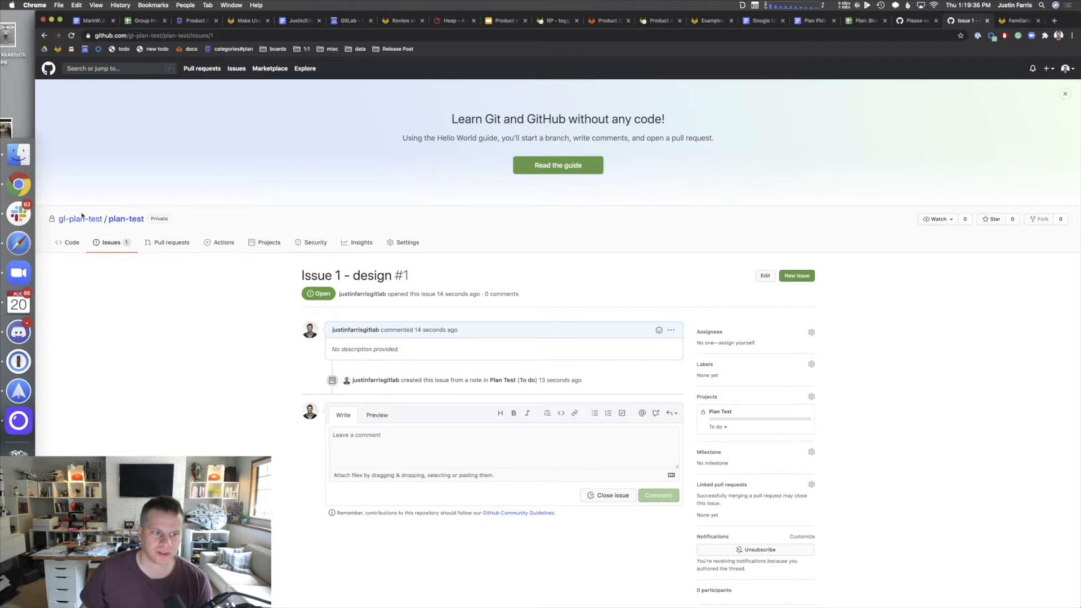
mouse_move(80, 219)
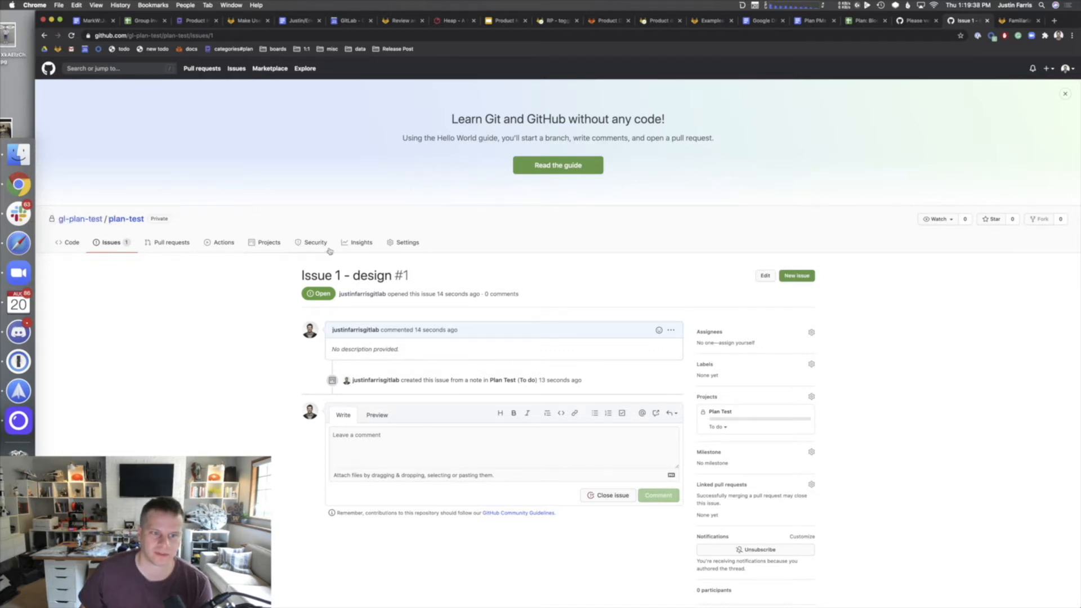
left_click(262, 243)
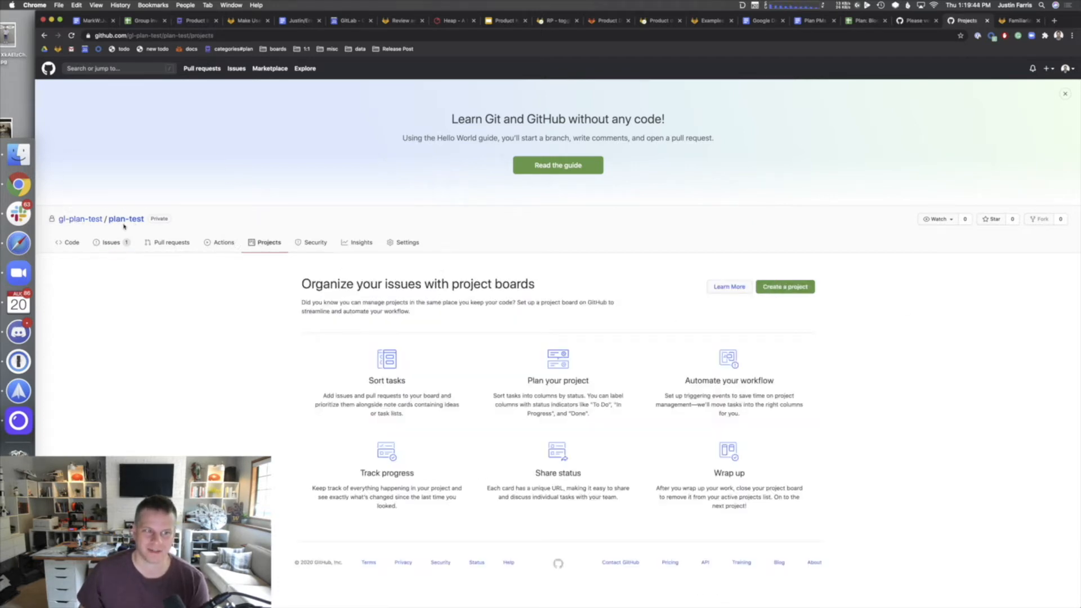
- Create a repository project board named 'Plan Project' in plan-test
left_click(796, 287)
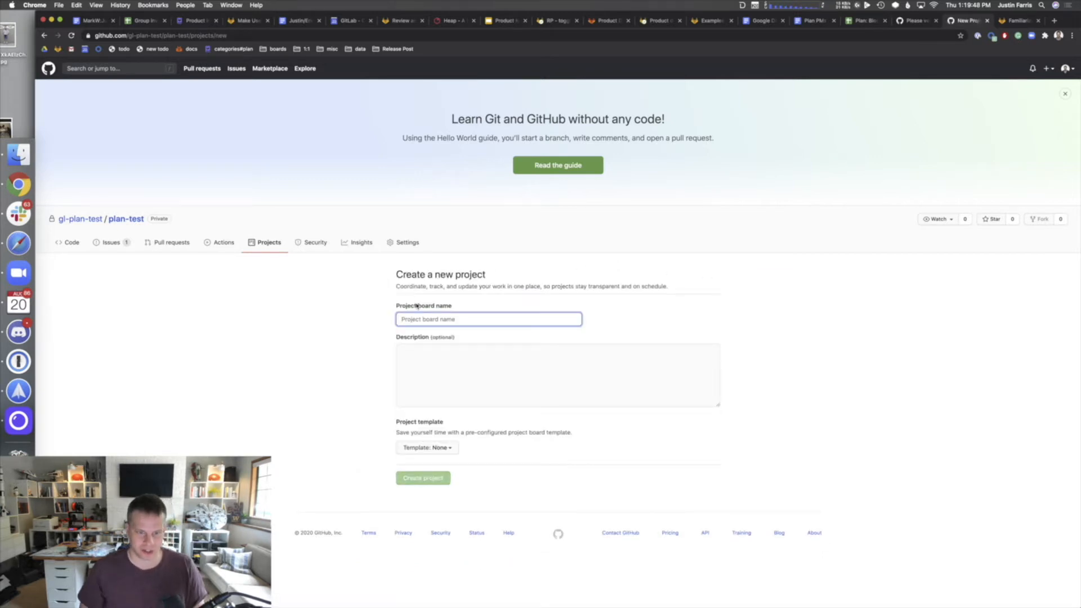
type("Pl")
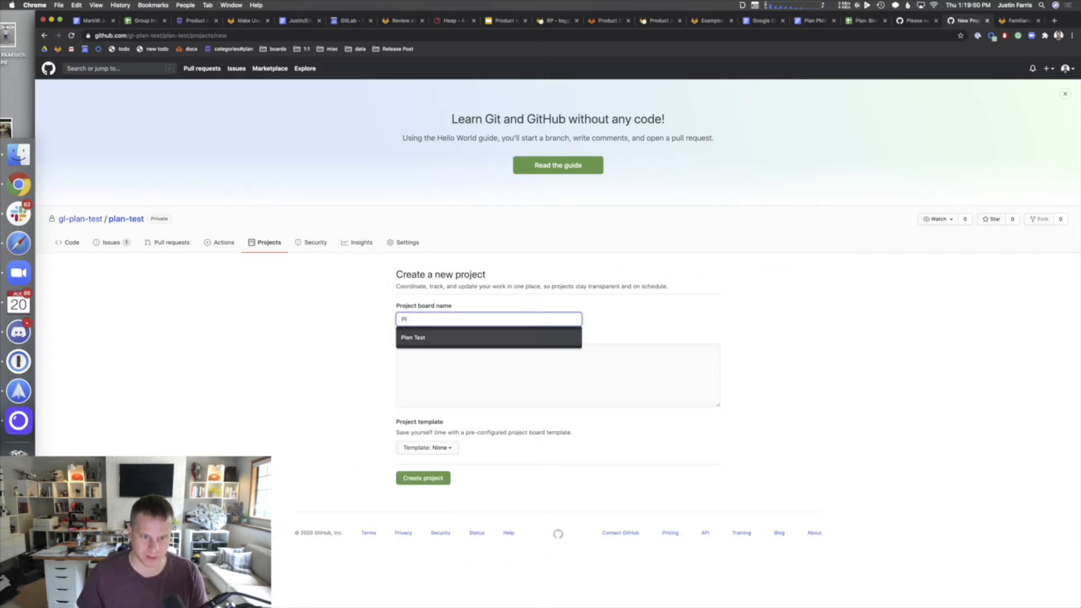
left_click(412, 337)
left_click(482, 381)
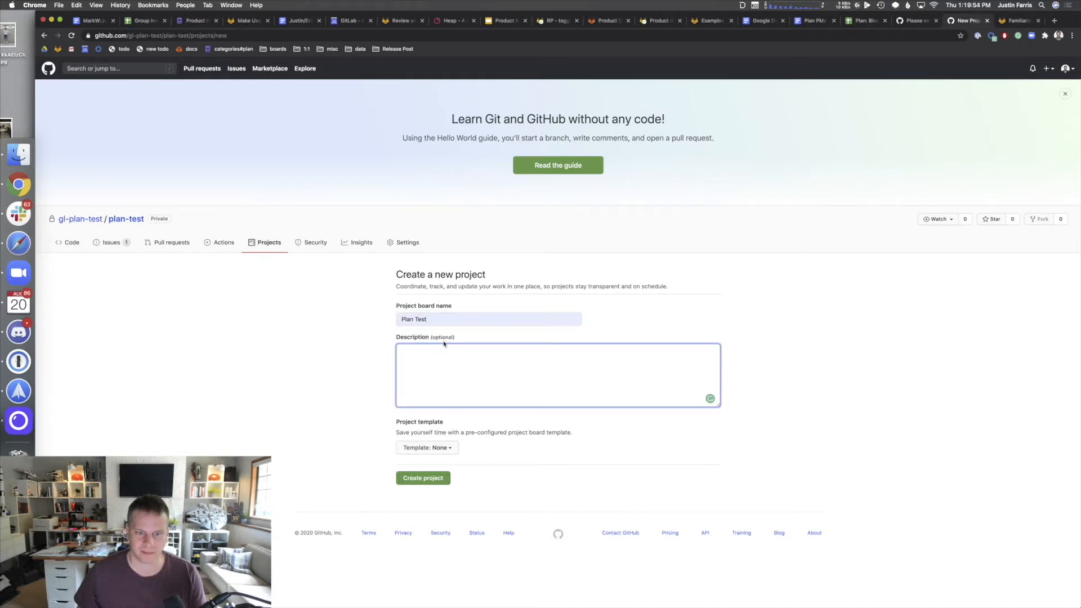
left_click(439, 324)
double_click(415, 319)
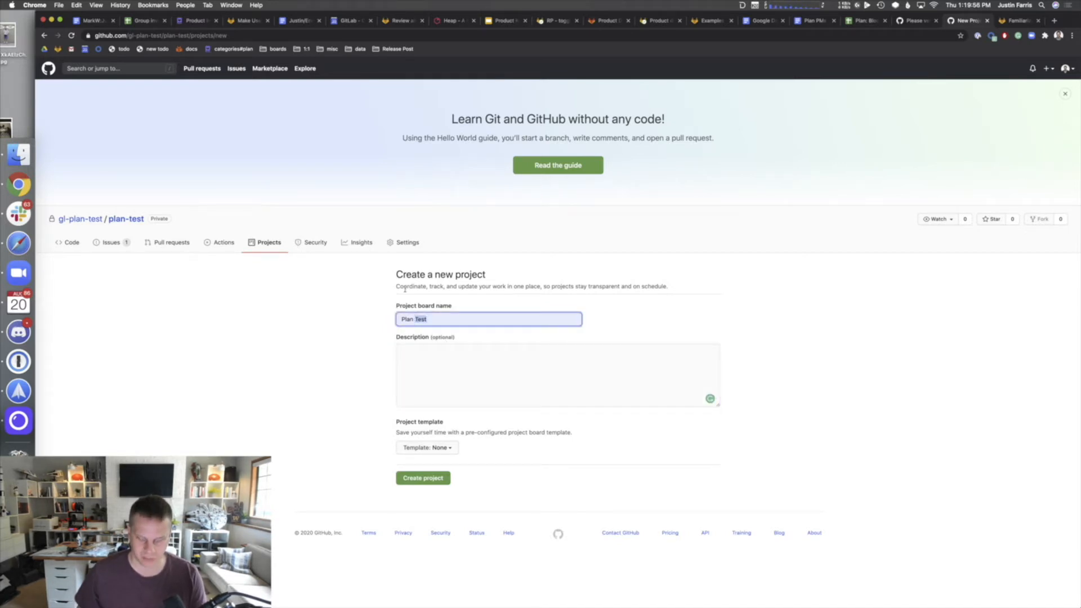
type("Projec")
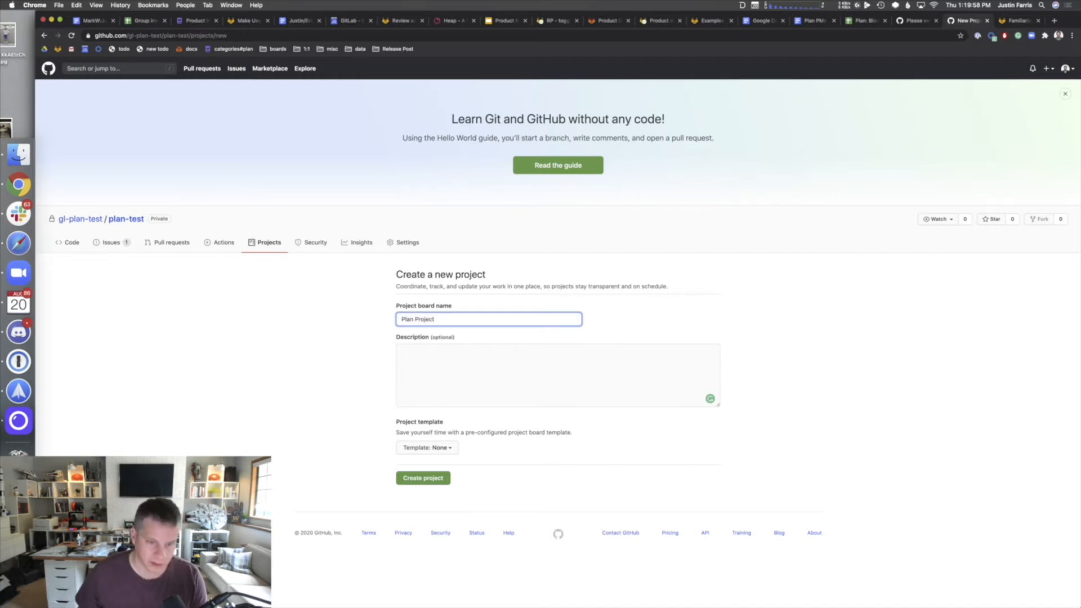
left_click(431, 474)
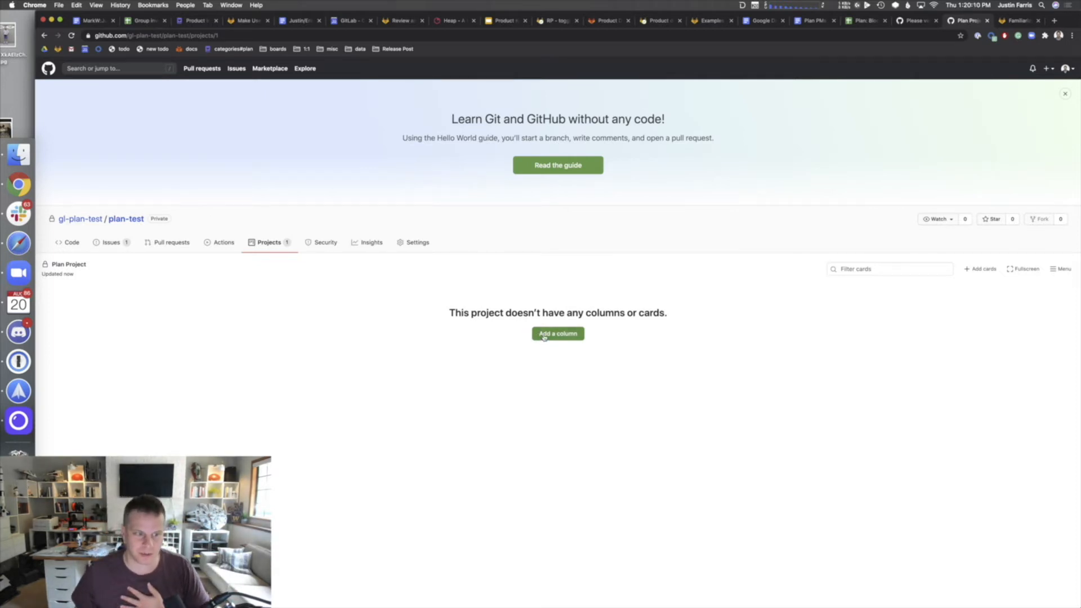
- Add a Backlog column using the To do automation preset
left_click(544, 338)
type("Tod")
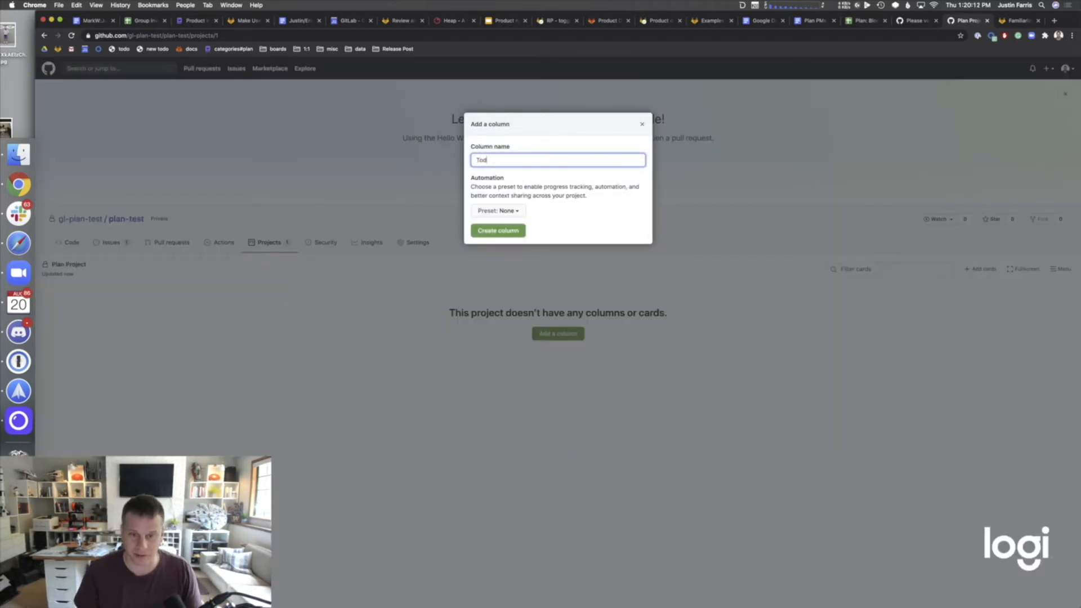
type("o")
key("BackSpace")
key("BackSpace")
key("BackSpace")
key("BackSpace")
type("Backlog")
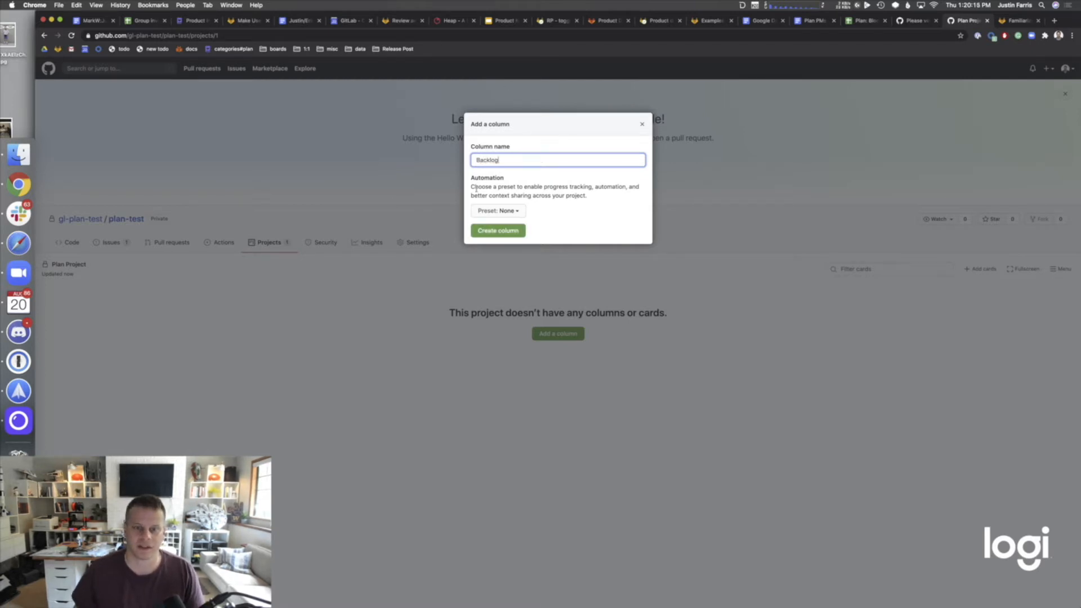
left_click(497, 210)
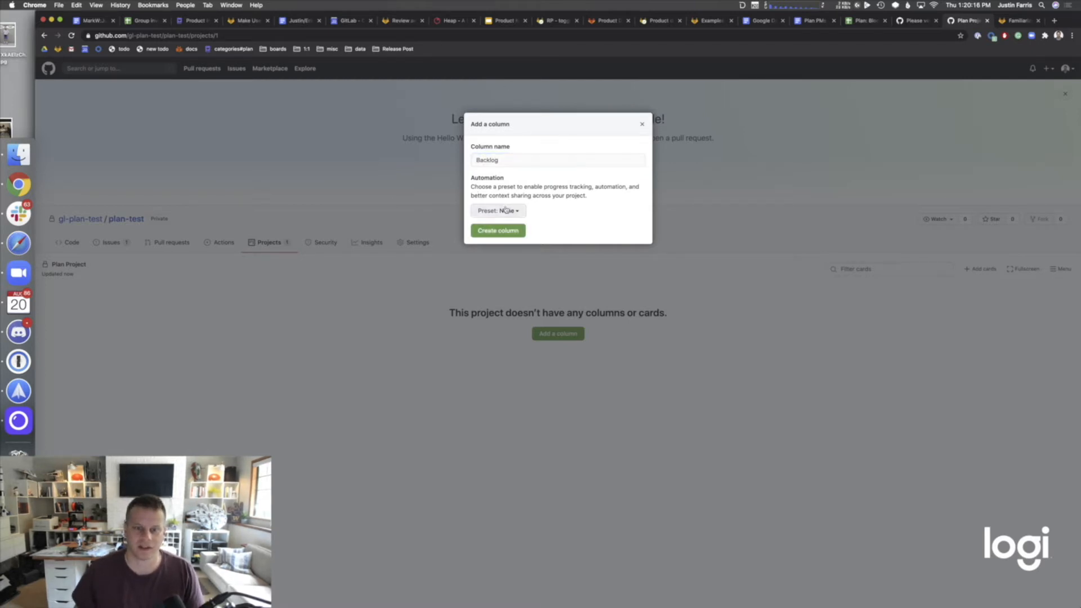
left_click(498, 260)
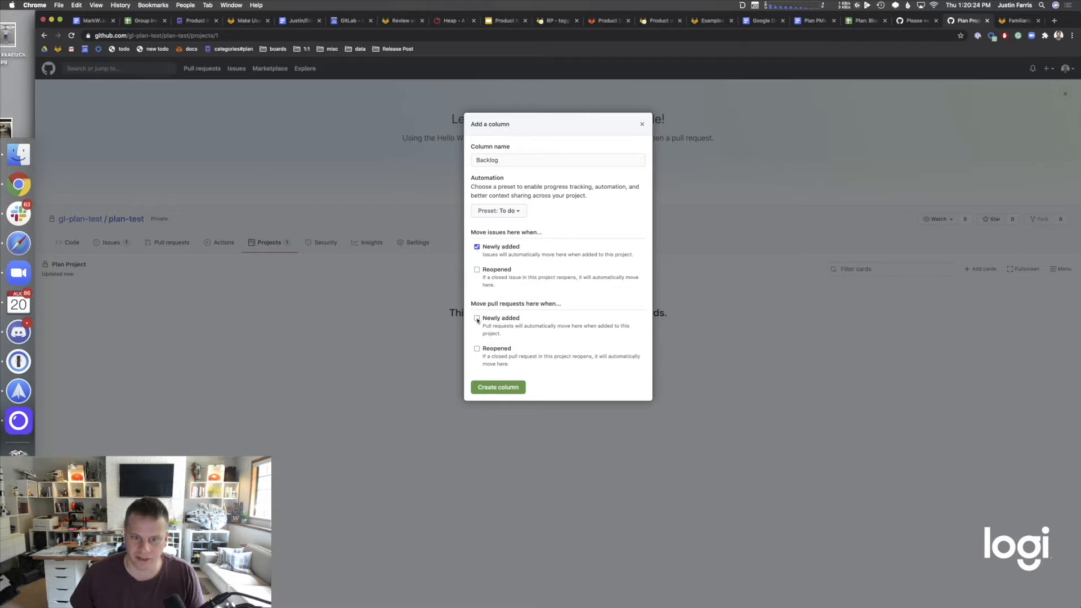
left_click(498, 388)
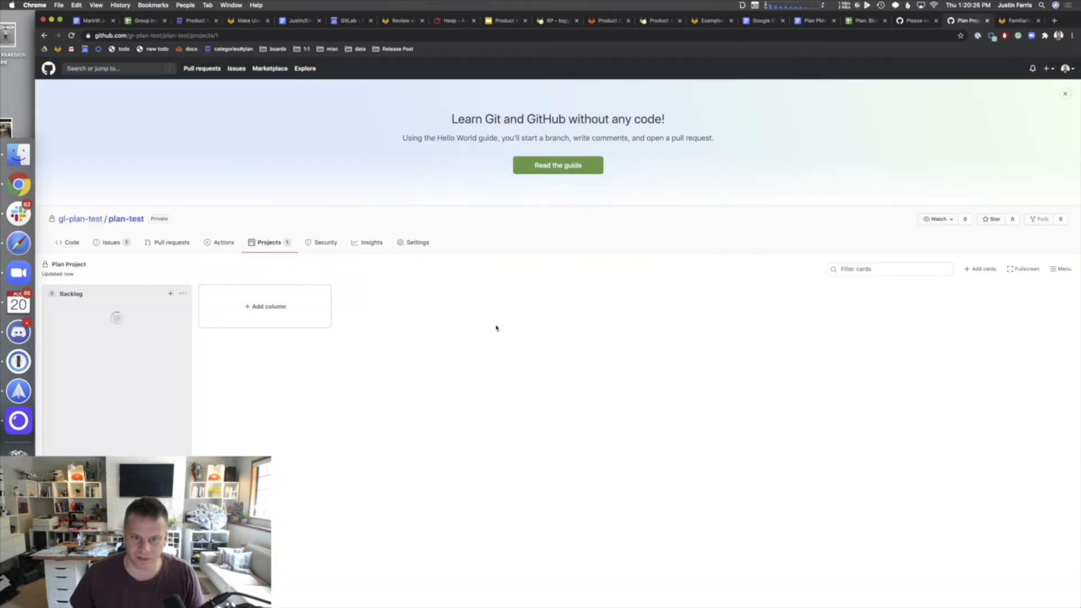
- Add an In Progress column using the In progress automation preset
left_click(268, 307)
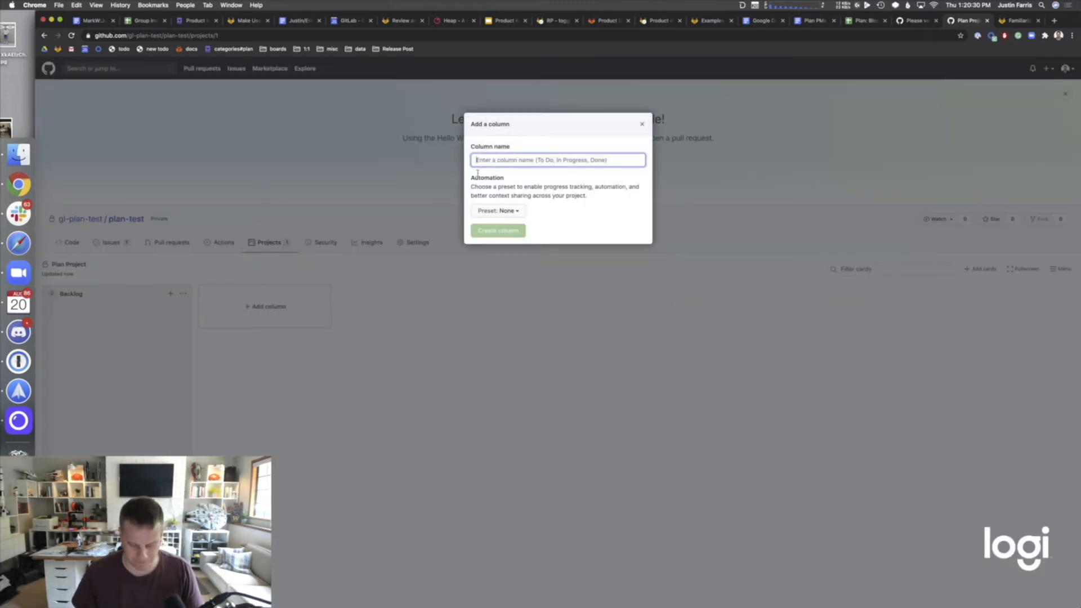
type("In Progress")
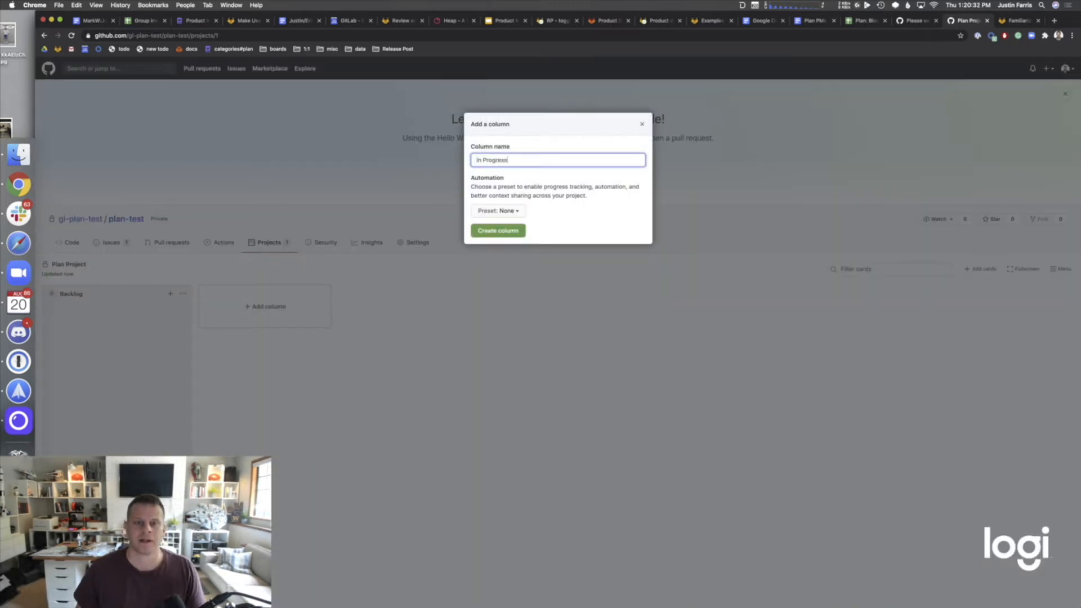
left_click(523, 215)
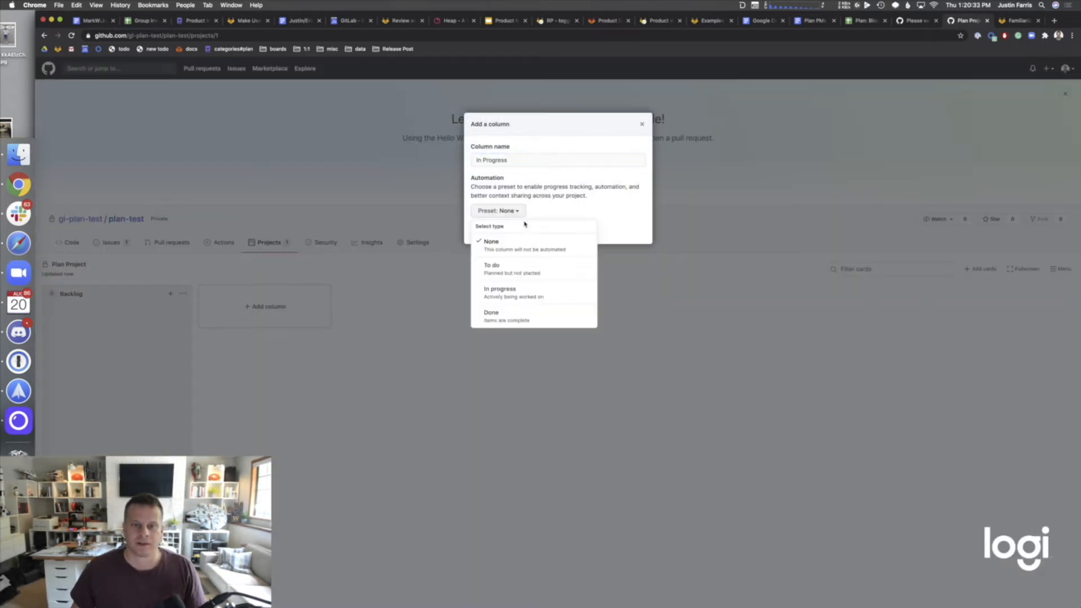
left_click(527, 289)
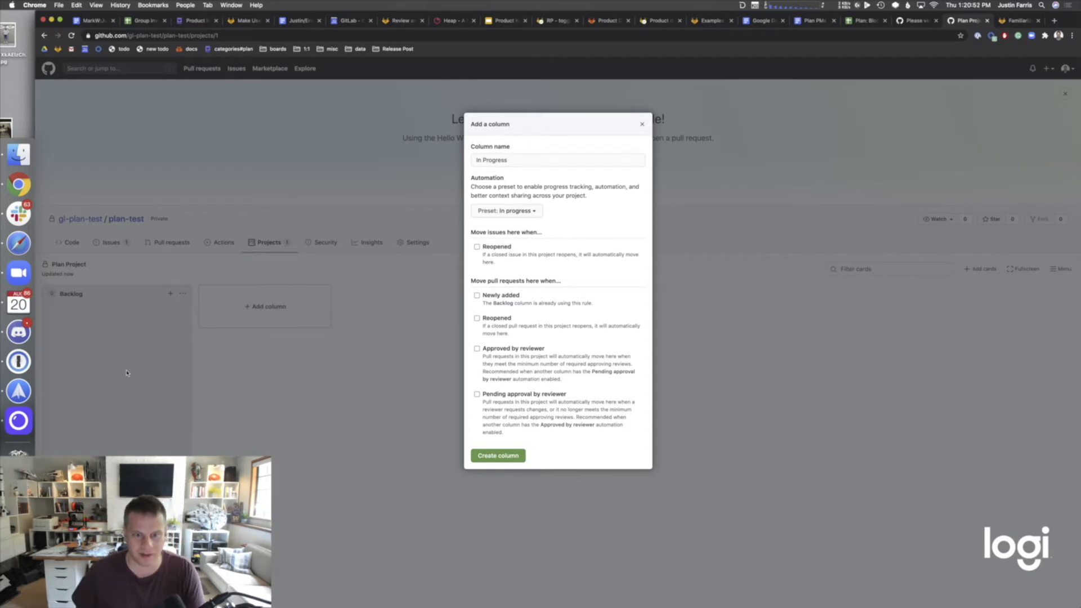
left_click(492, 460)
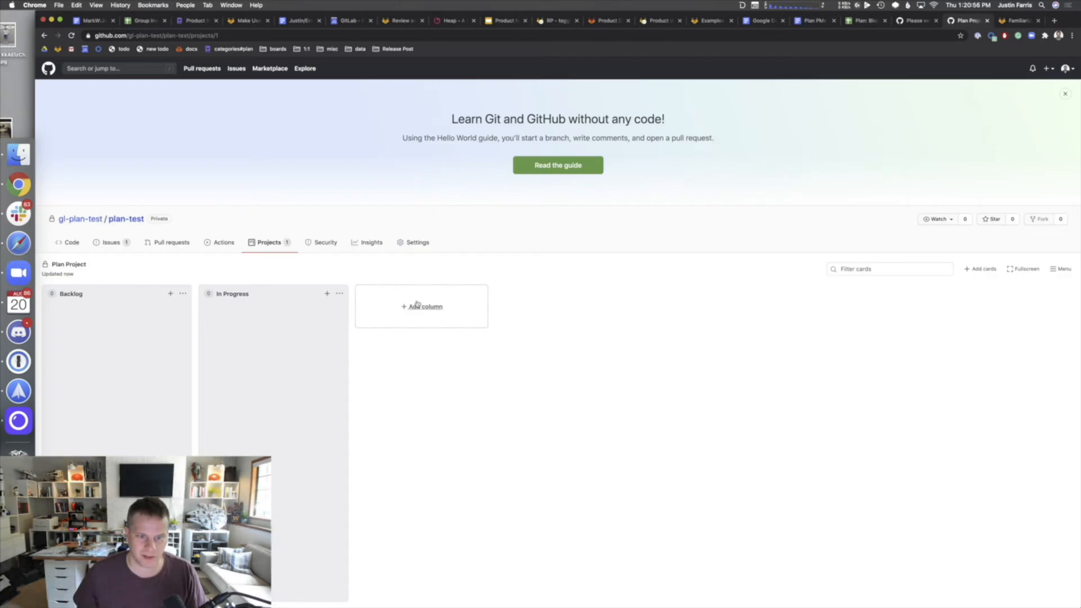
- Add an In Test column using the In progress automation preset
left_click(417, 305)
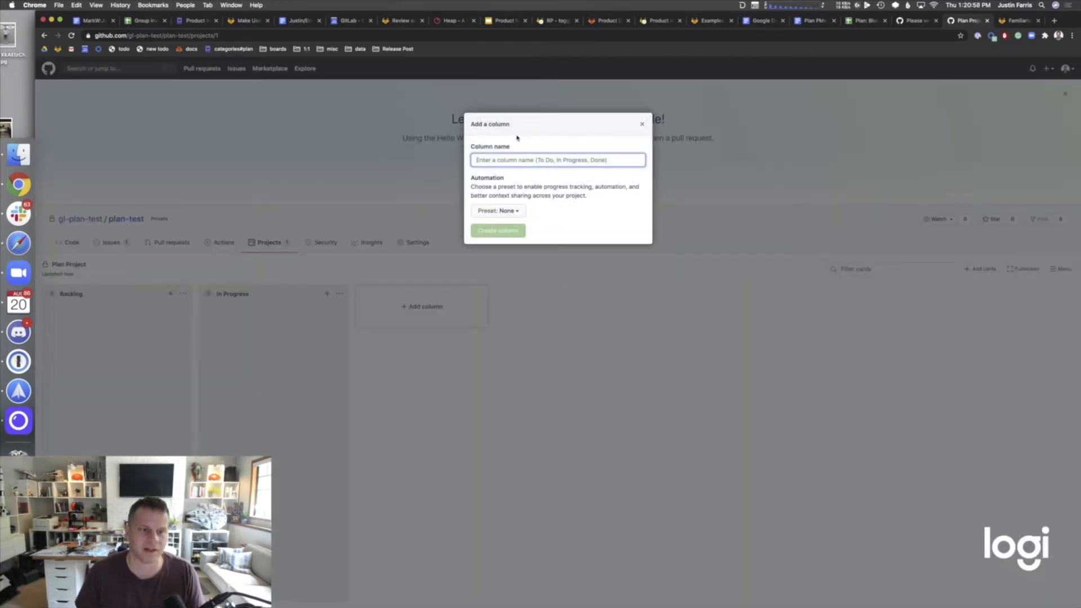
type("D")
key("BackSpace")
type("In")
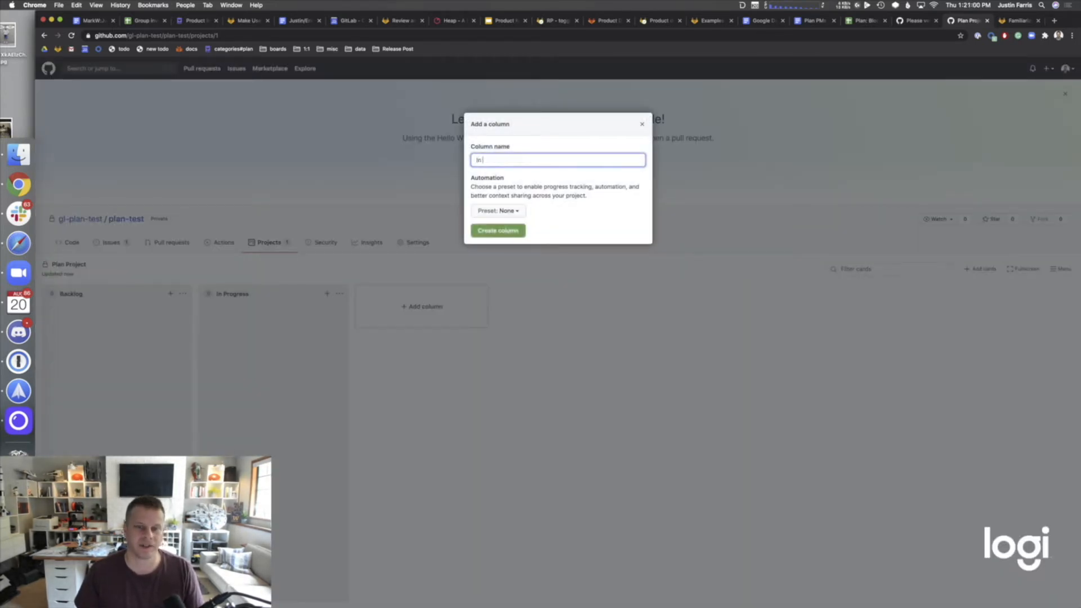
type(" Test")
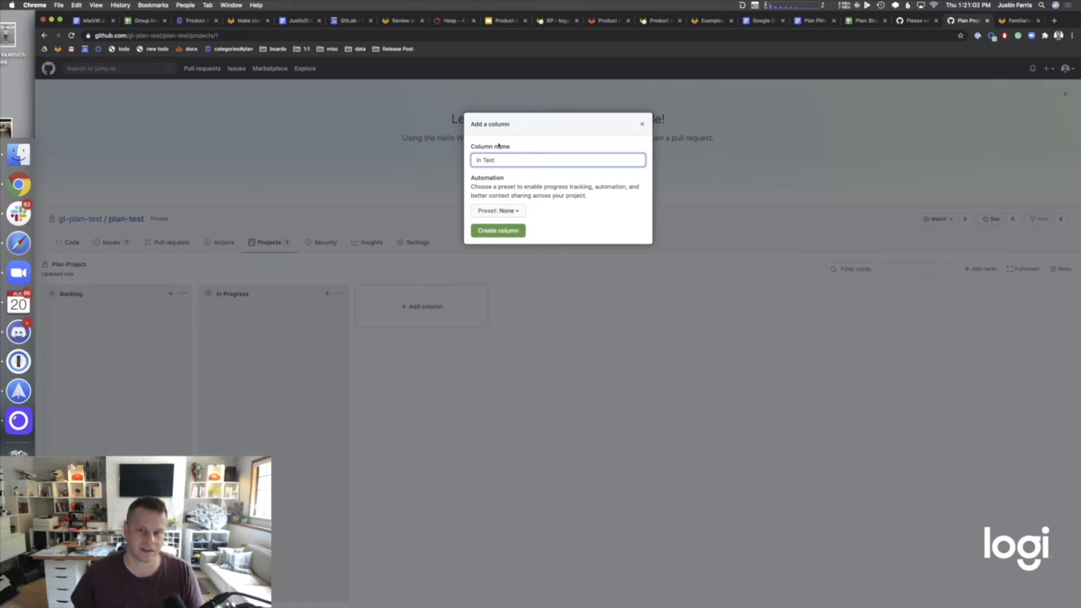
left_click(484, 214)
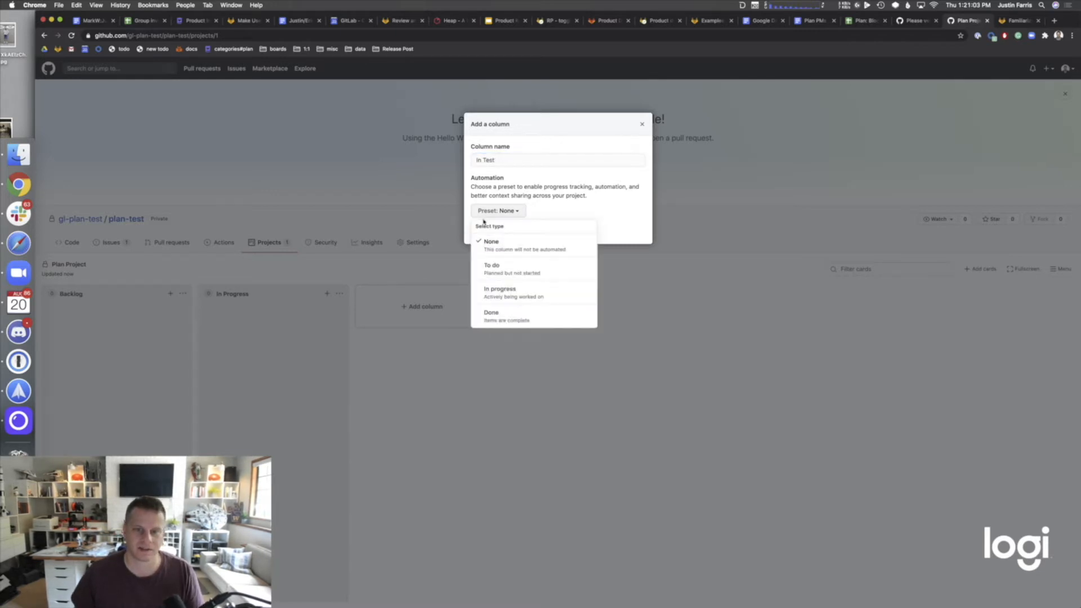
left_click(489, 301)
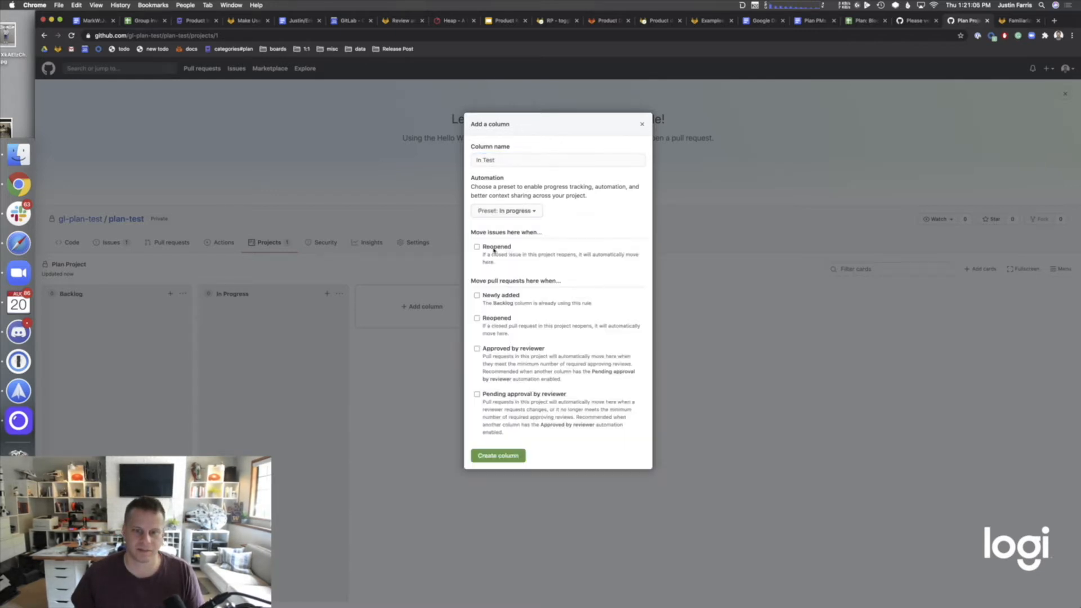
left_click(498, 454)
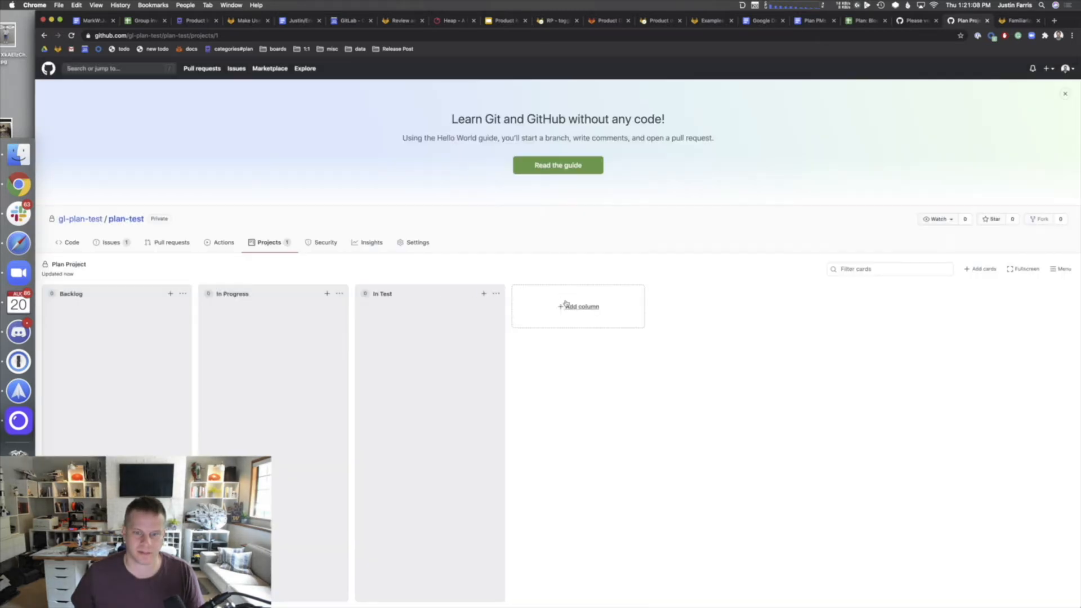
- Add a Done column using the Done automation preset
left_click(566, 304)
type("Done")
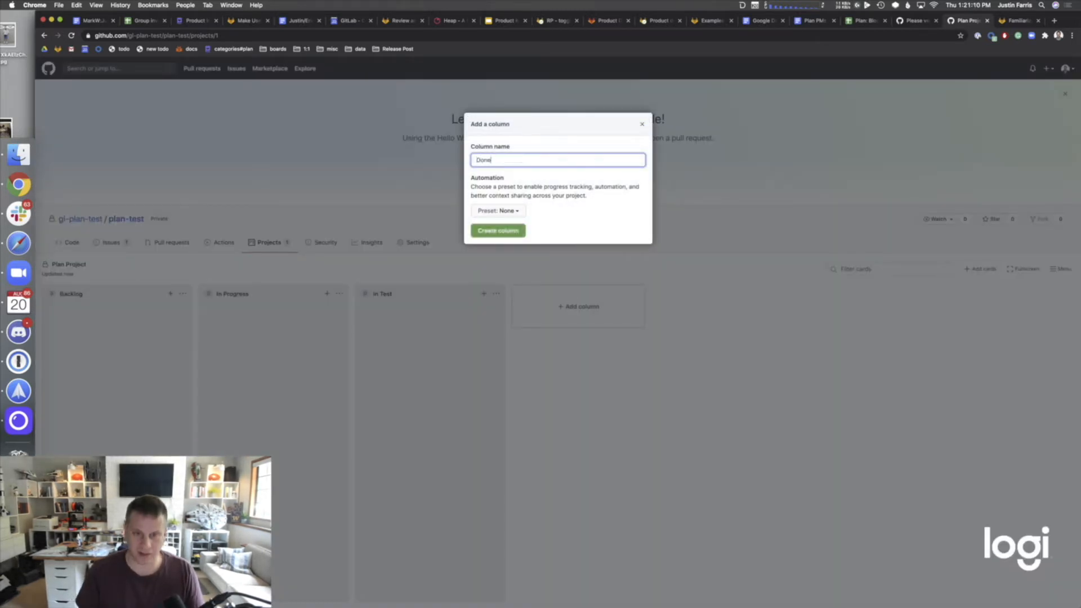
key("Tab")
key("Return")
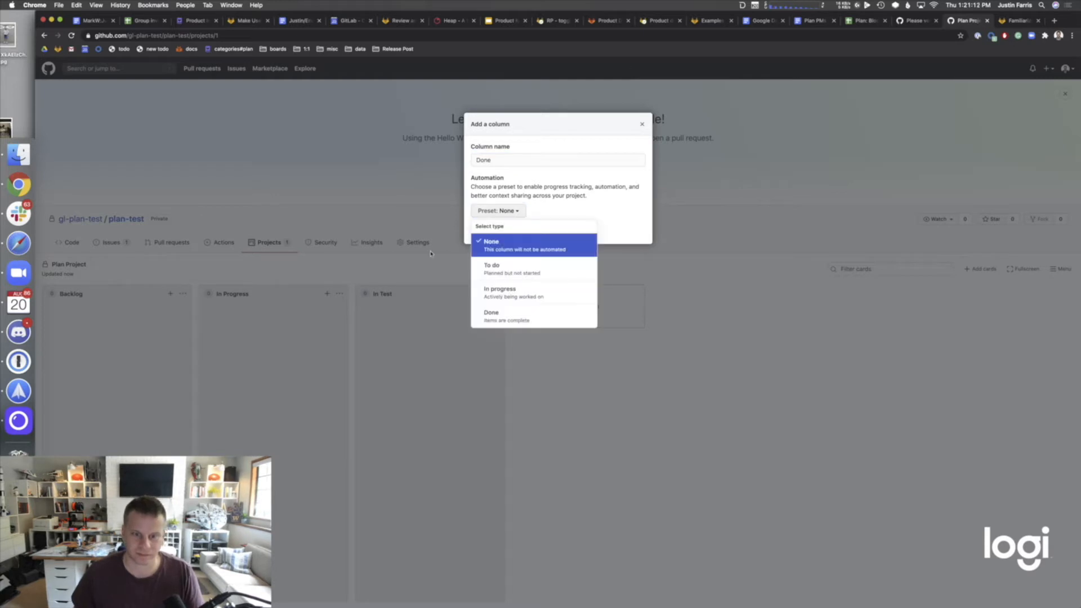
left_click(549, 315)
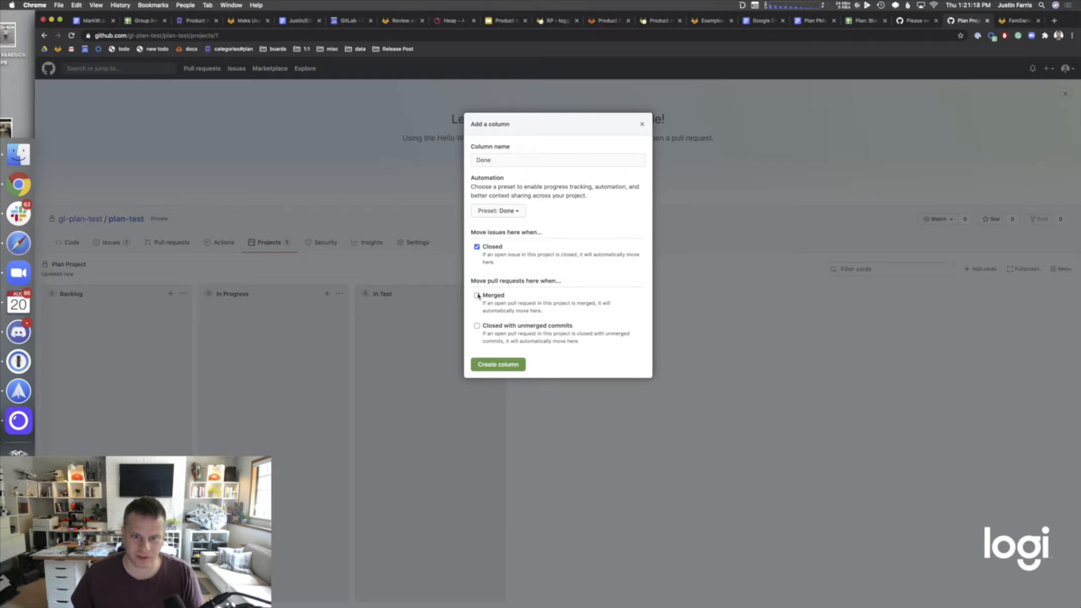
left_click(520, 367)
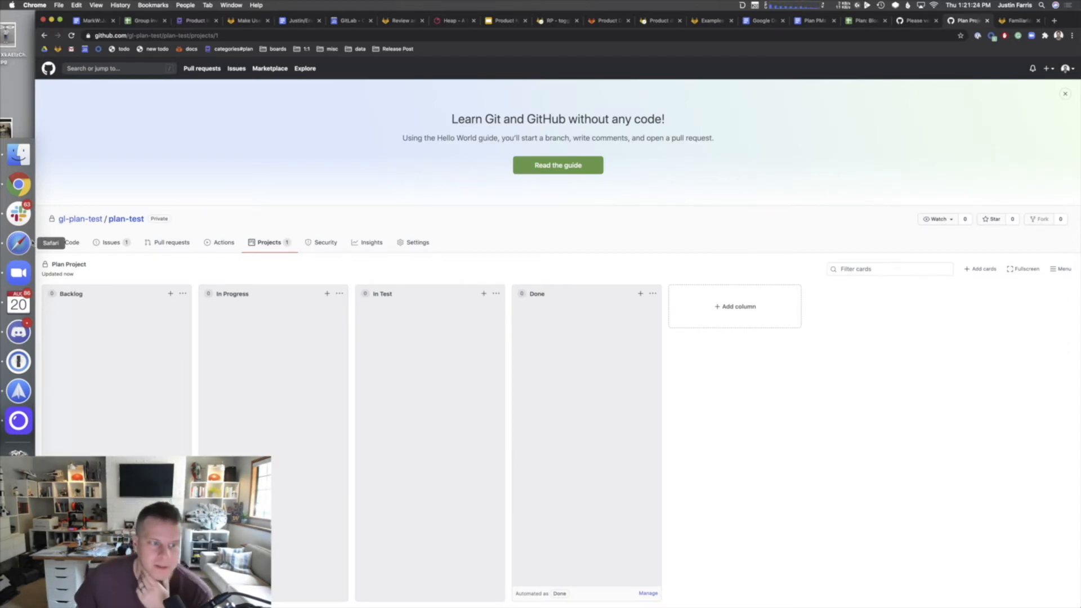
left_click(110, 242)
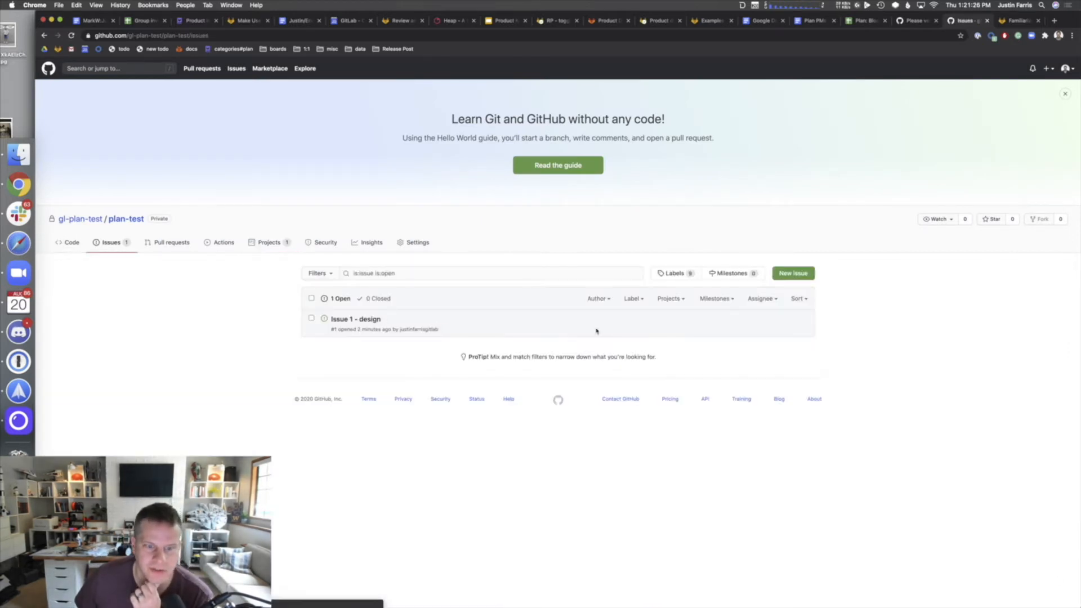
- File a 'Backend Work' issue described 'Add the backend logic and endpoints for my feature'
left_click(811, 273)
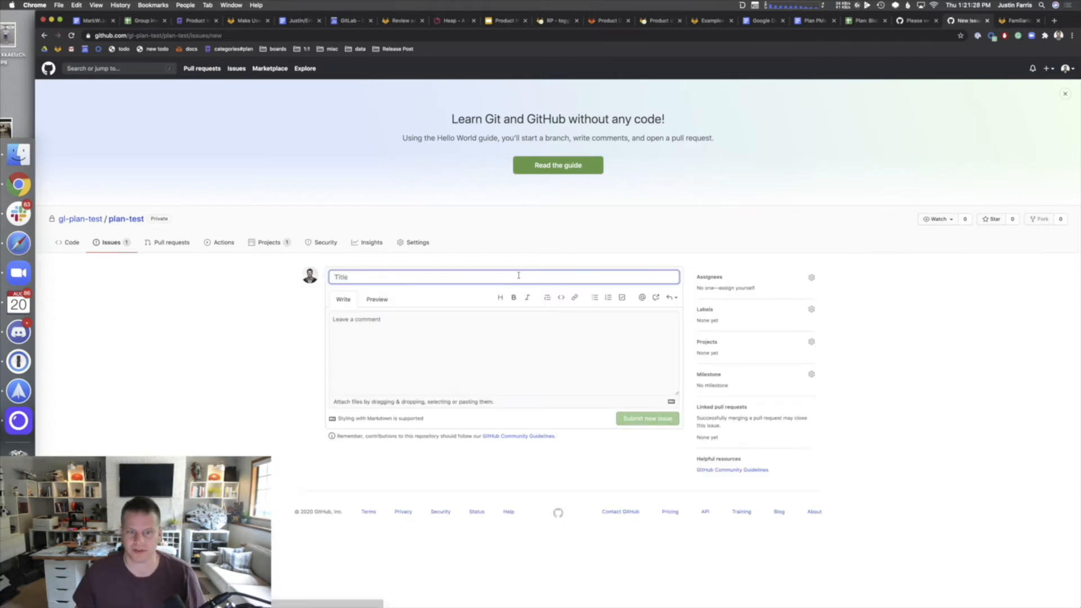
type("Issue 2 -")
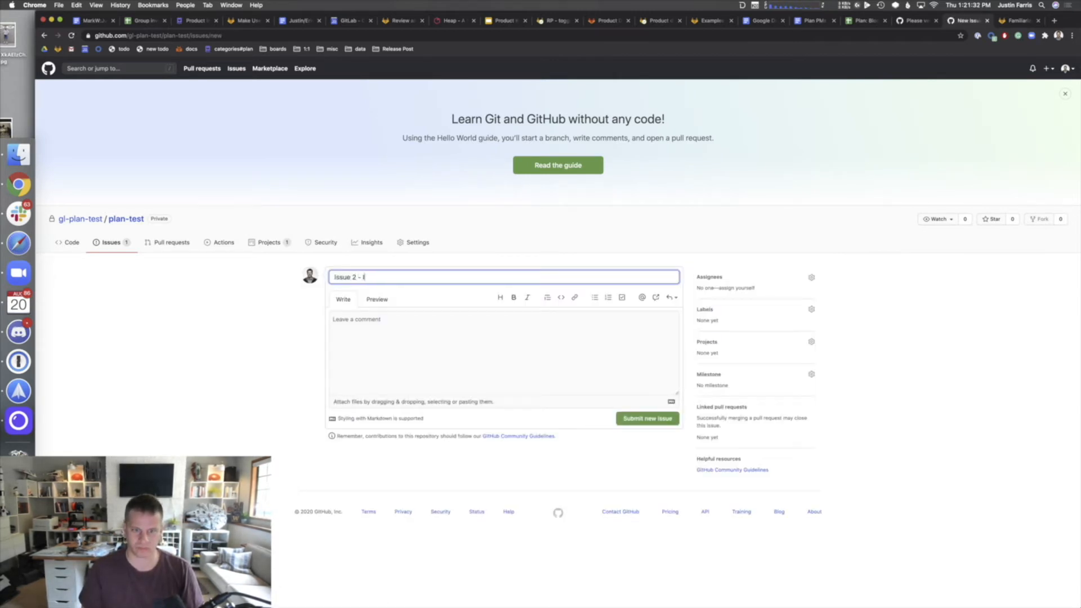
key("BackSpace")
key("BackSpace")
key("BackSpace")
key("BackSpace")
key("BackSpace")
key("BackSpace")
type("Backend Work")
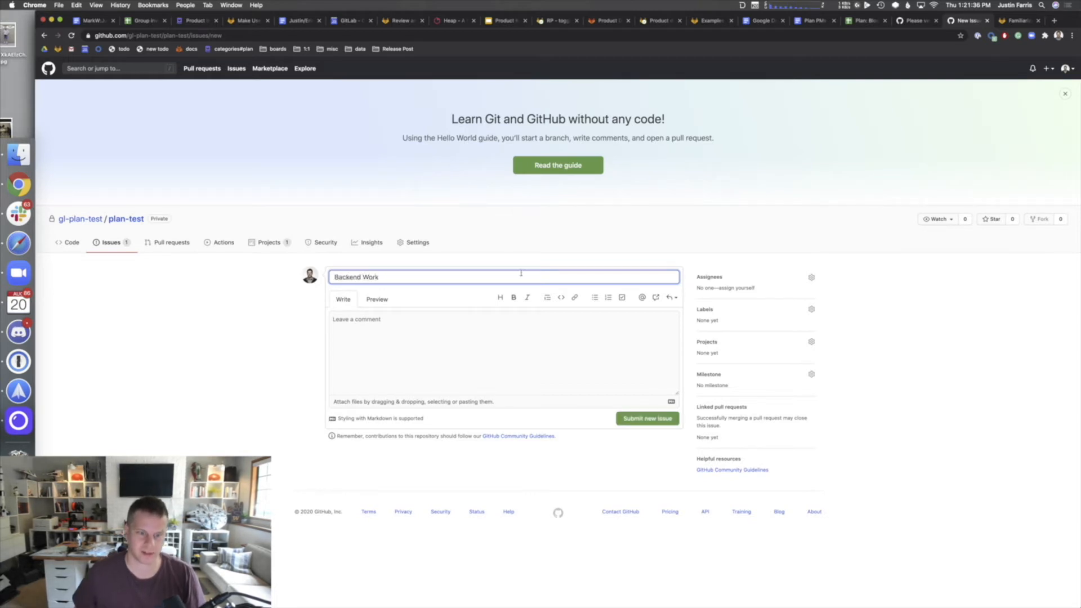
left_click(529, 315)
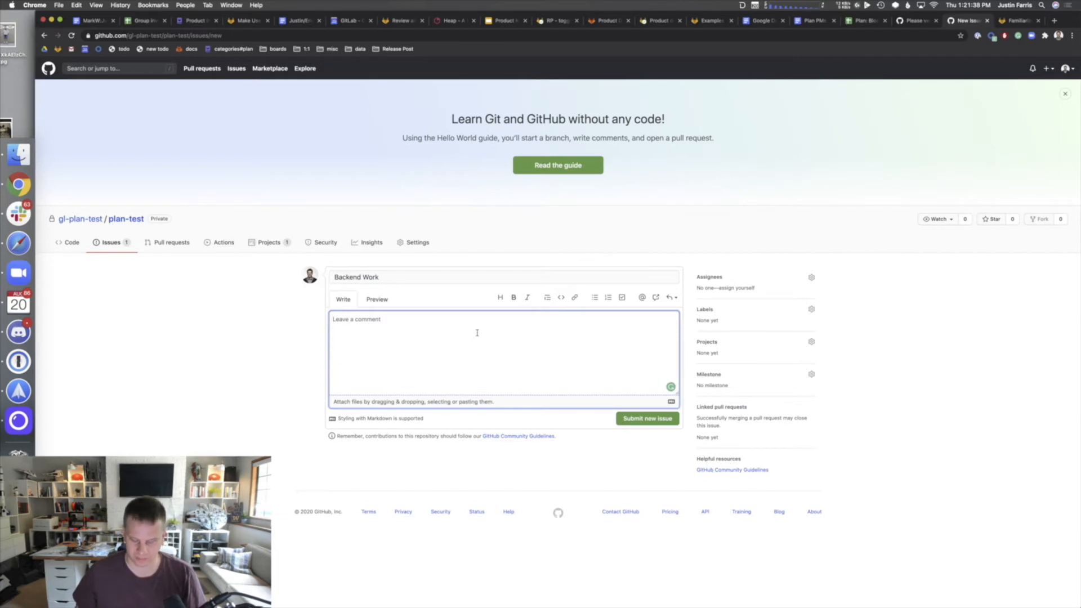
type("Adding con")
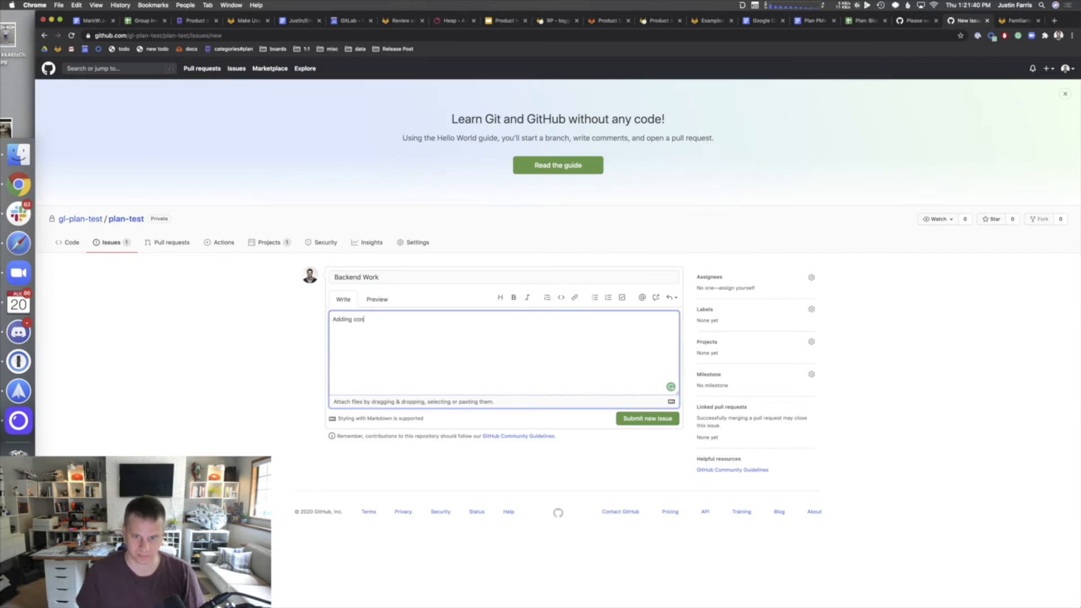
key("alt+BackSpace")
key("alt+BackSpace")
type("Add")
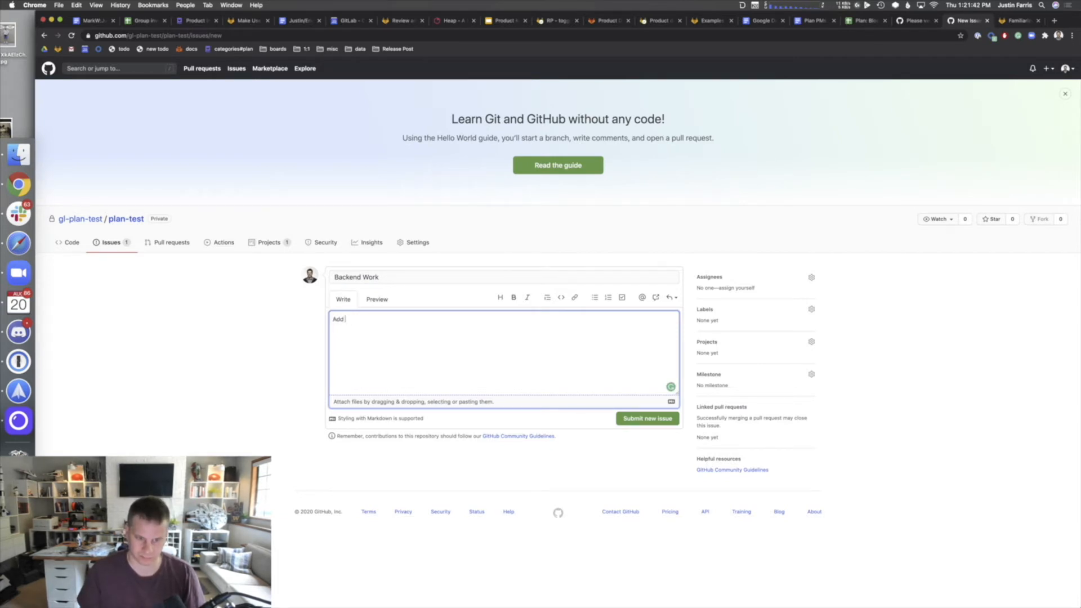
type(" the backend")
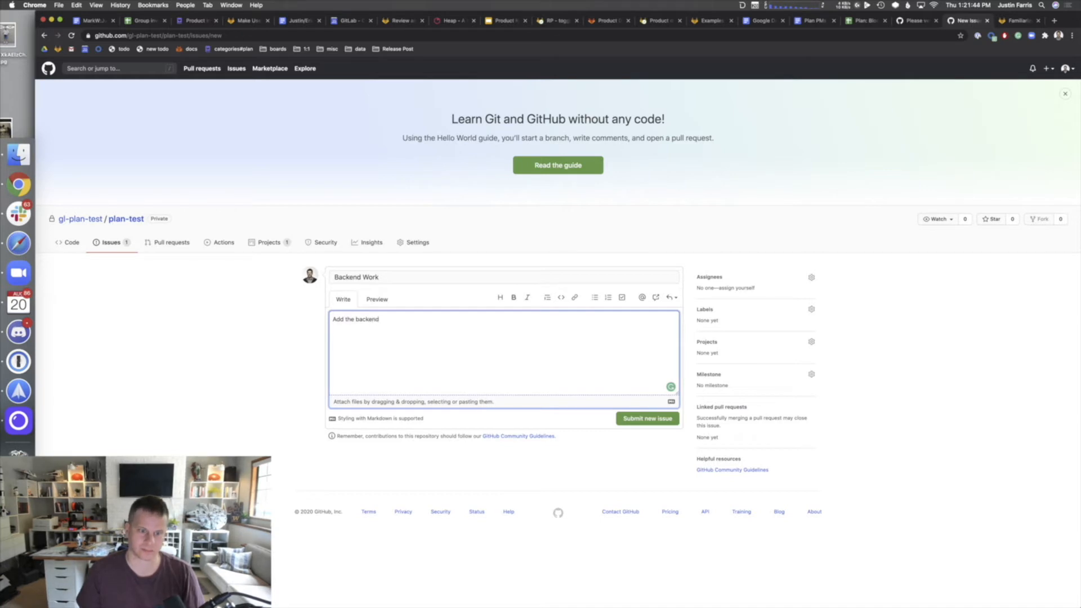
type(" logic an")
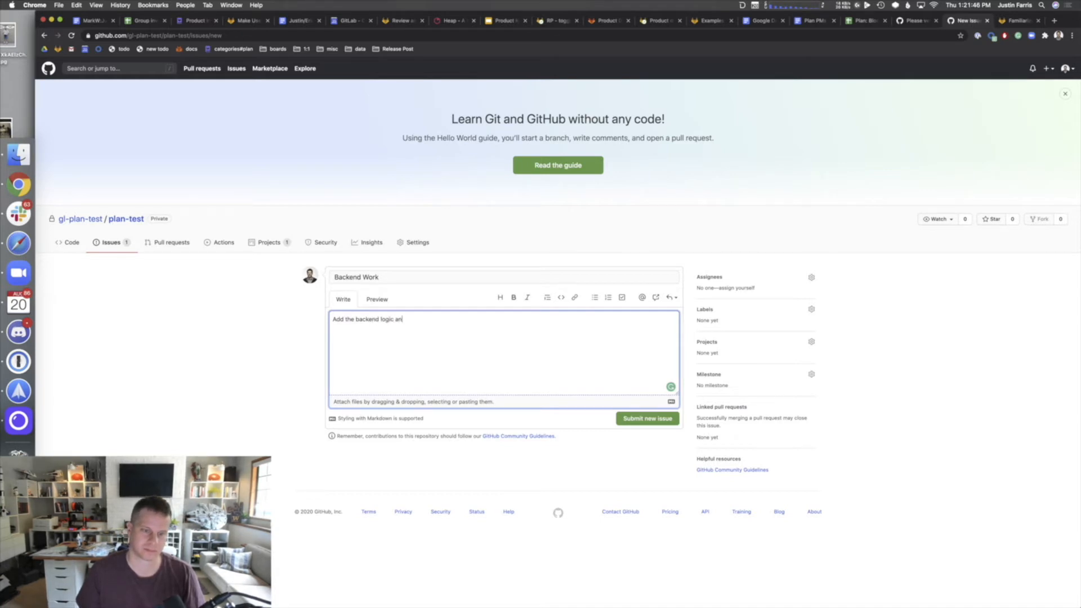
type("d endpoints for my")
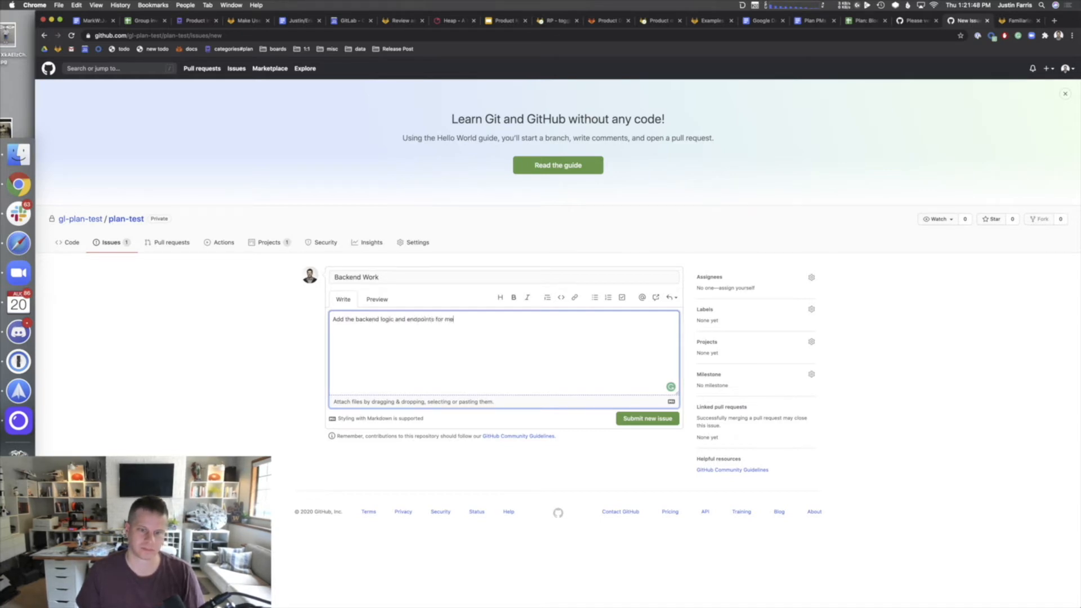
type(" feature")
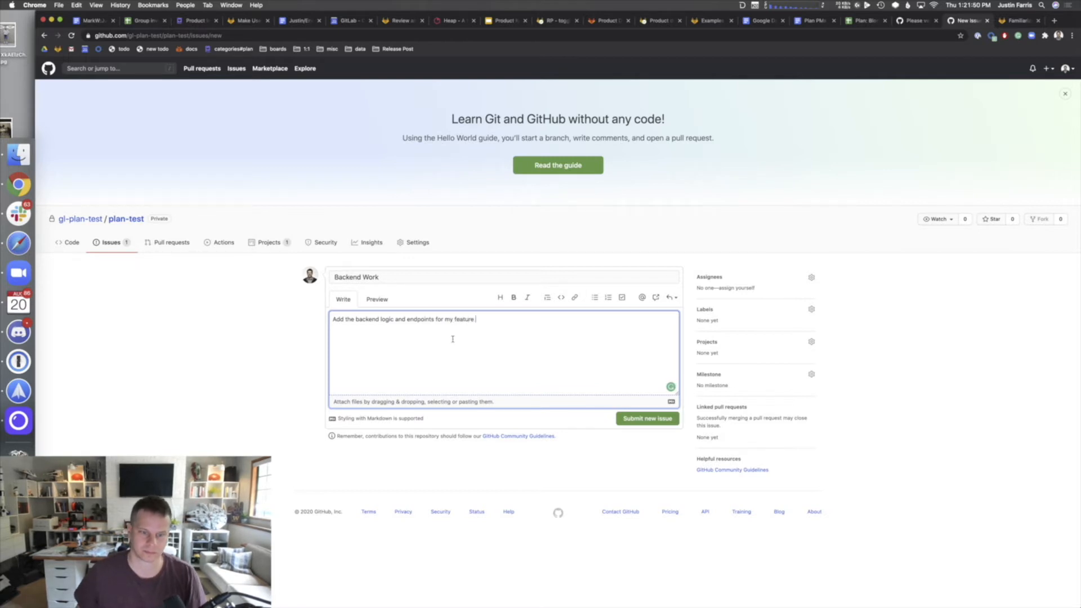
left_click(665, 422)
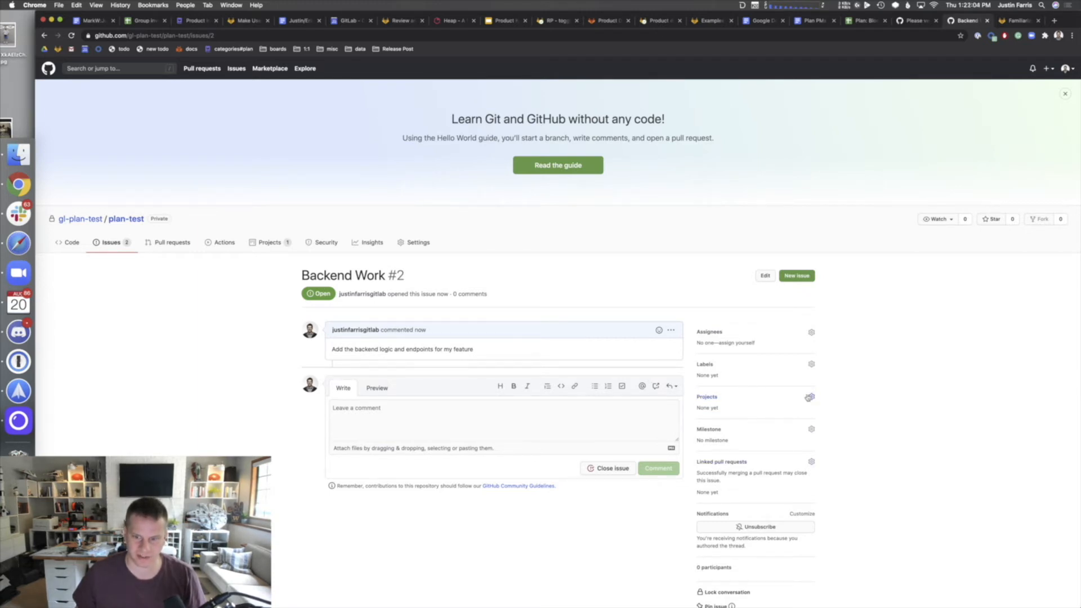
- Leave the issue without a project and start a new blank issue
left_click(808, 398)
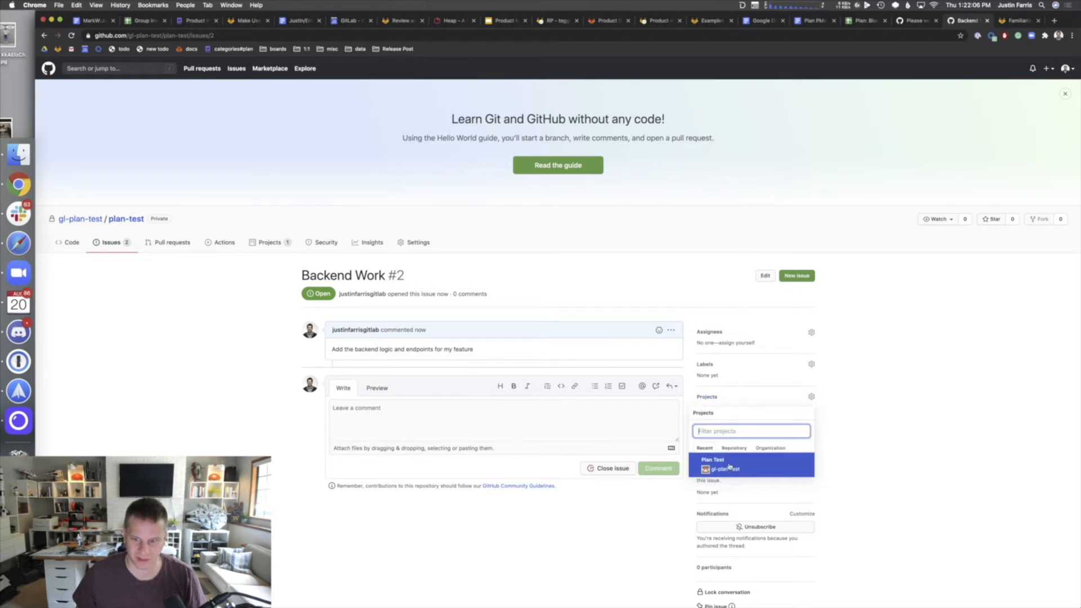
left_click(865, 407)
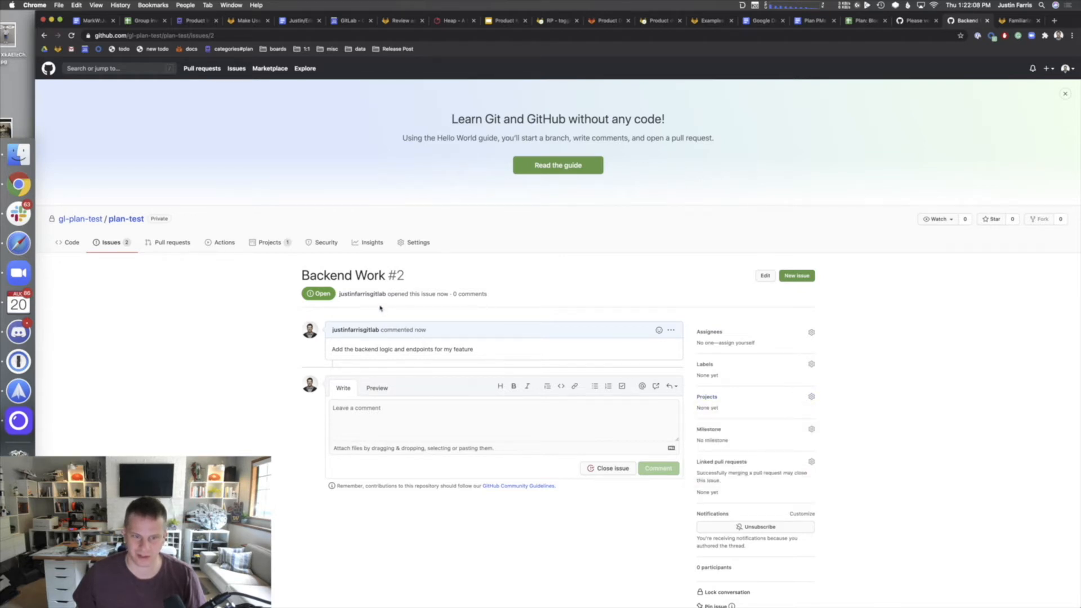
left_click(810, 278)
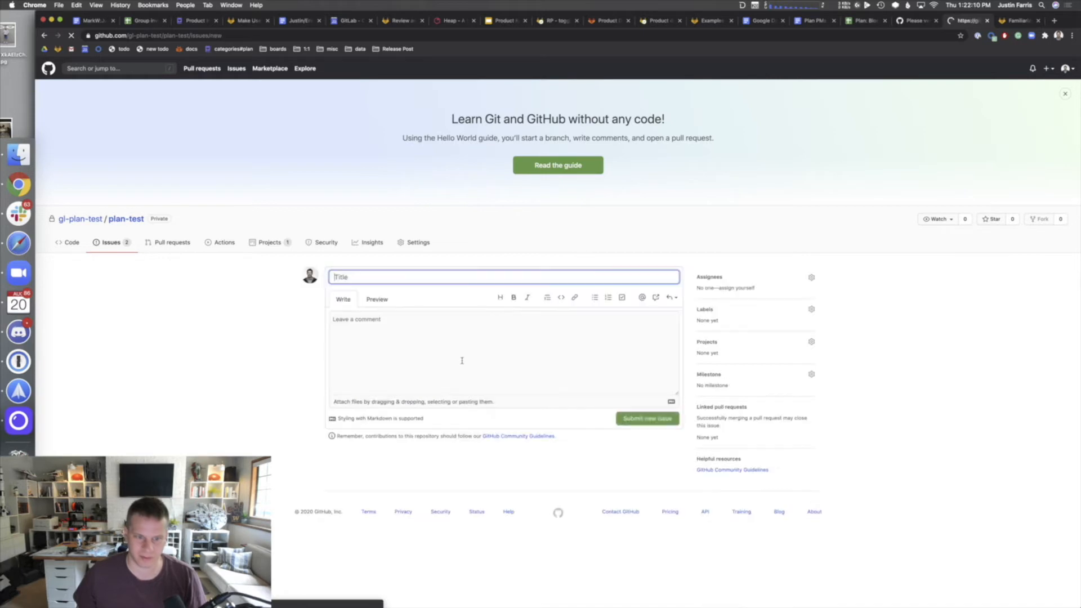
- Create a 'Frontend components' issue described 'Build new front end components for my feature'
left_click(444, 329)
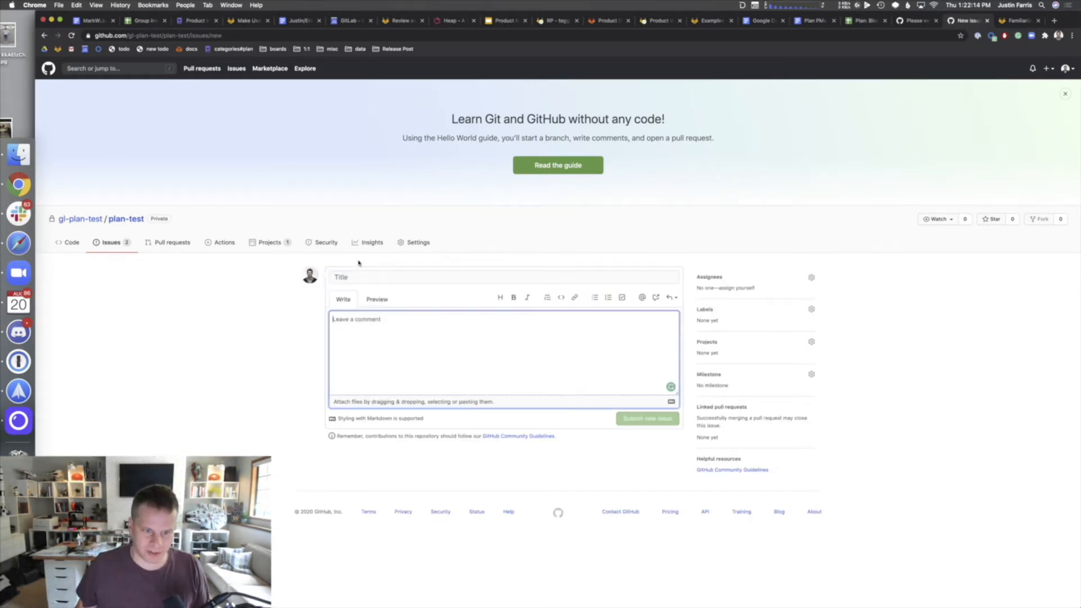
left_click(350, 274)
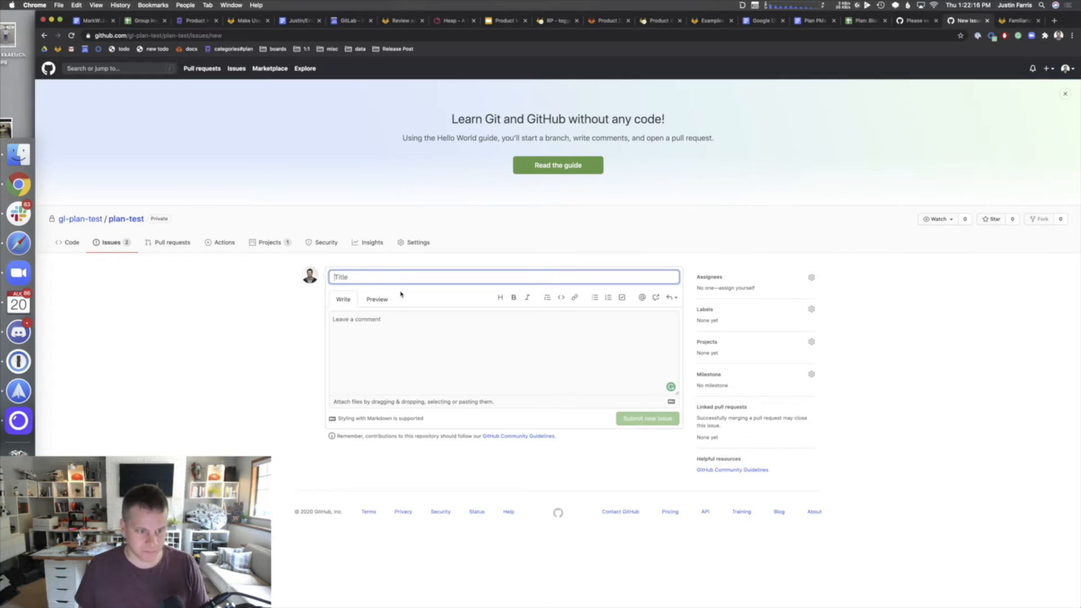
type("I")
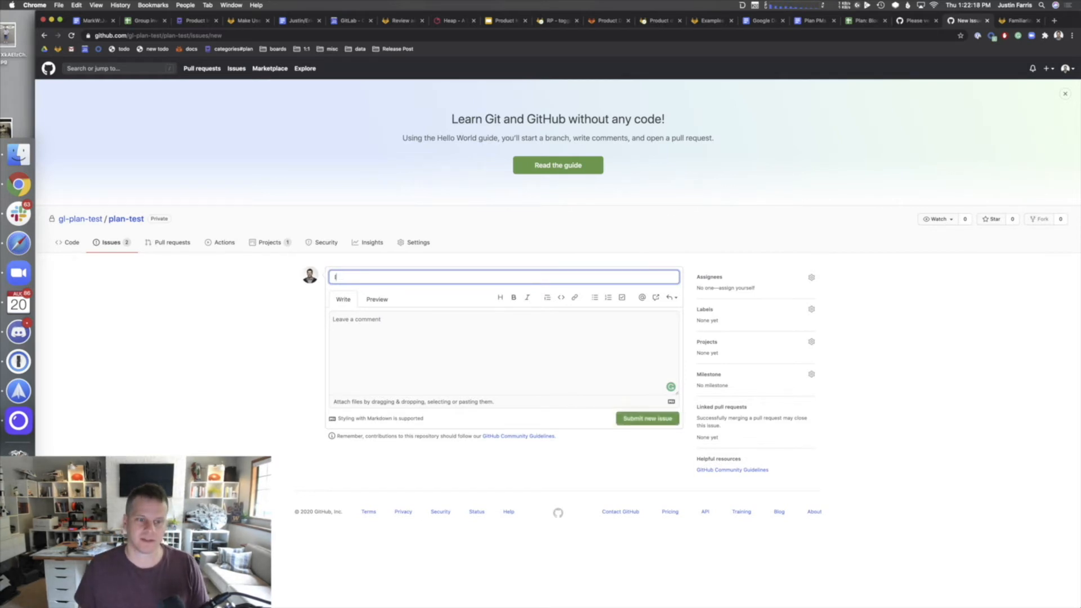
key("BackSpace")
type("Frontend components")
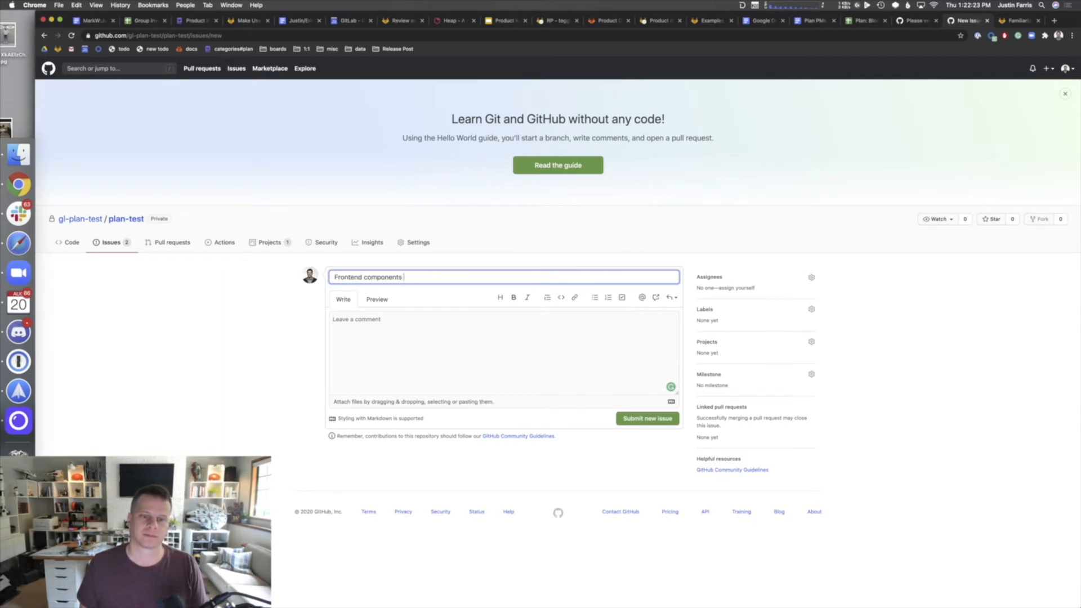
key("Tab")
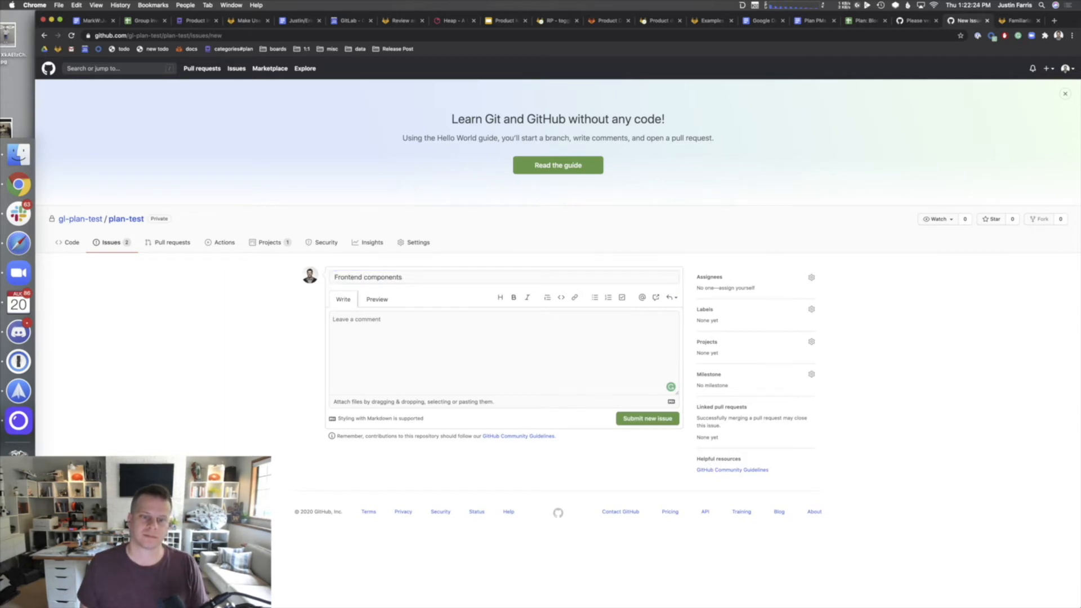
key("Tab")
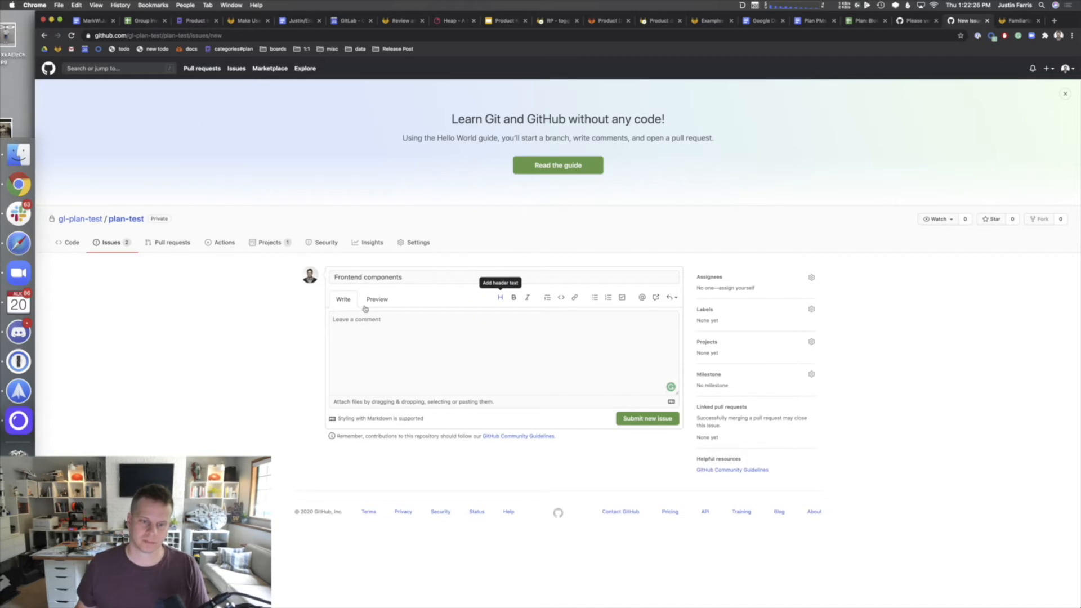
left_click(370, 335)
type("Build new ")
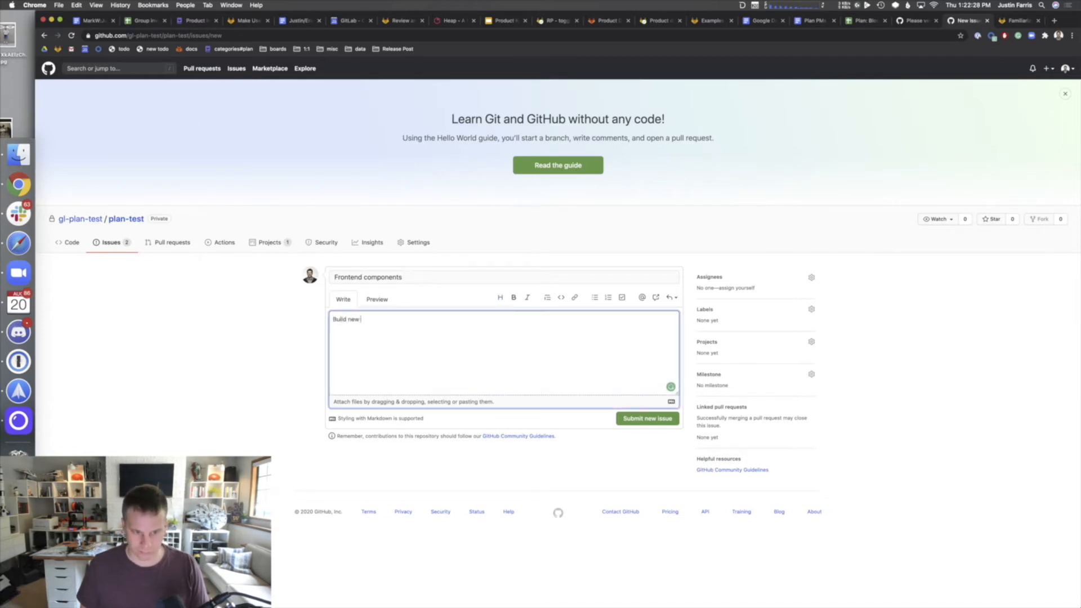
type("front end comp")
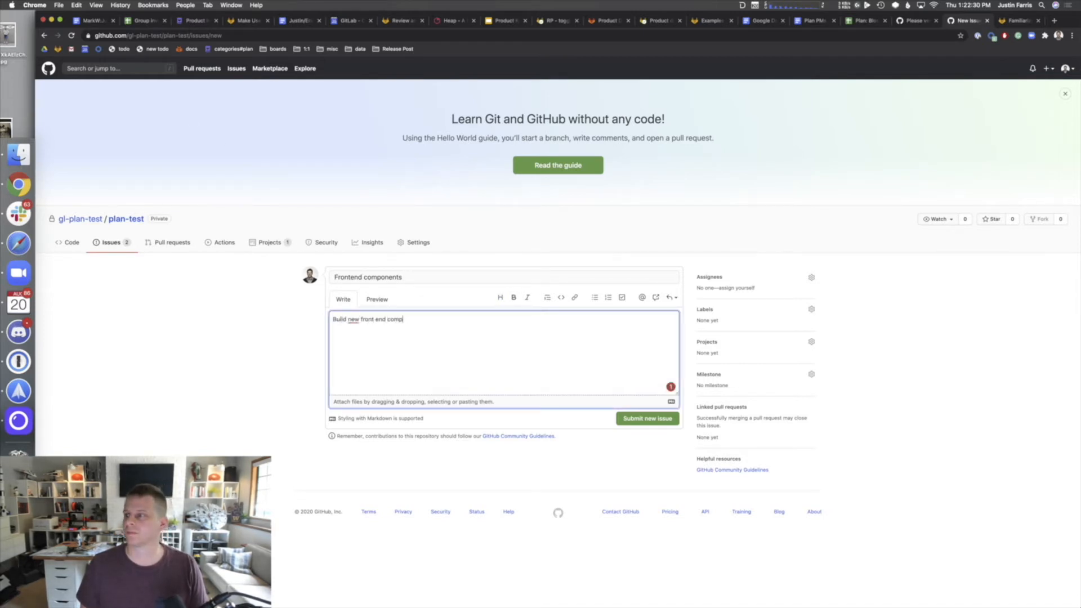
type("onetns")
key("BackSpace")
key("BackSpace")
key("BackSpace")
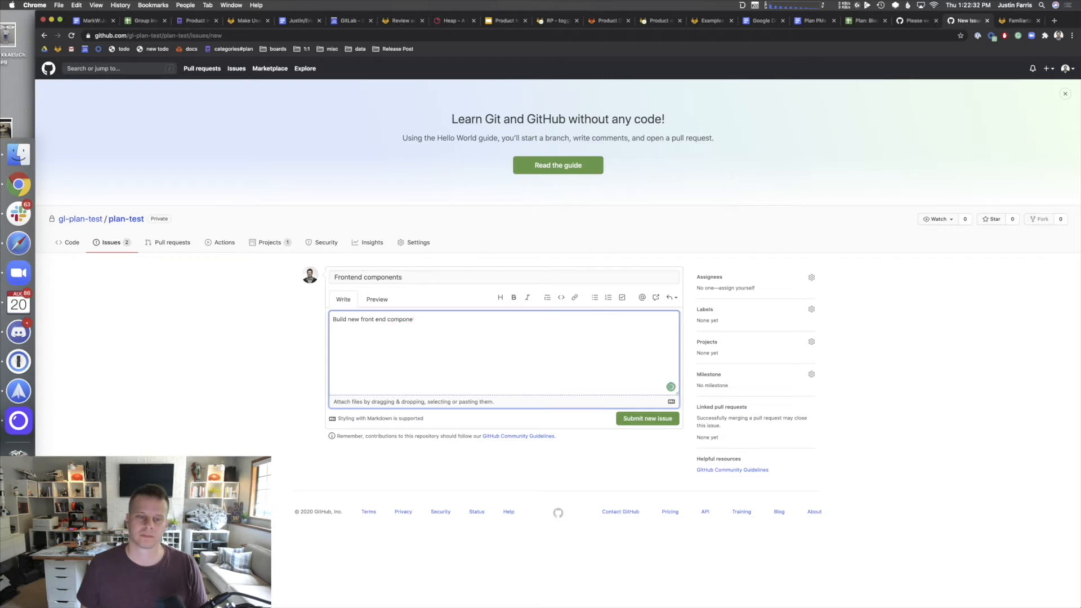
type("nts for my feature")
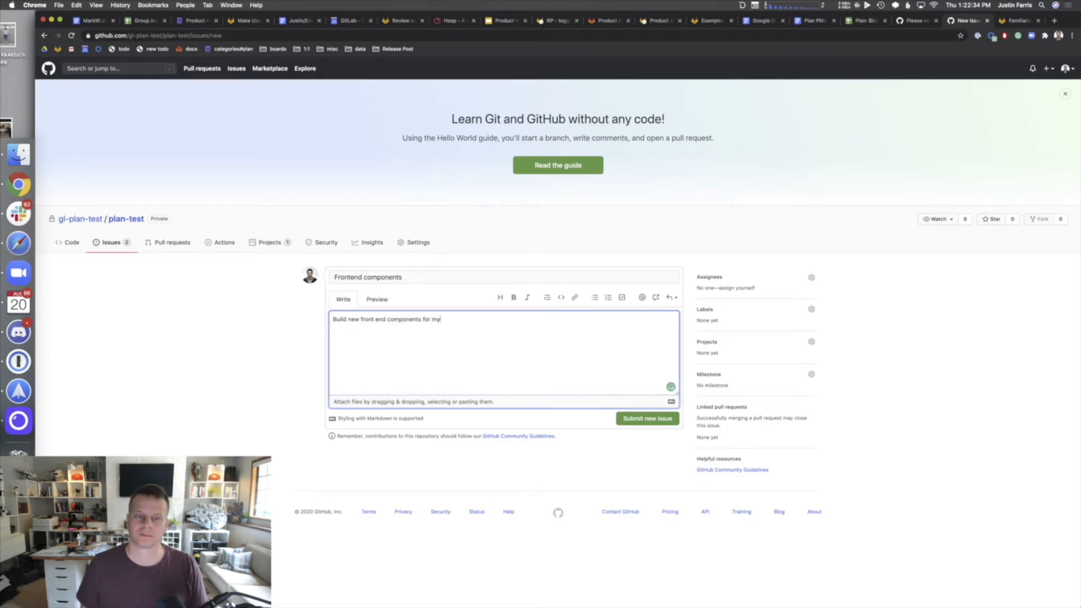
left_click(670, 423)
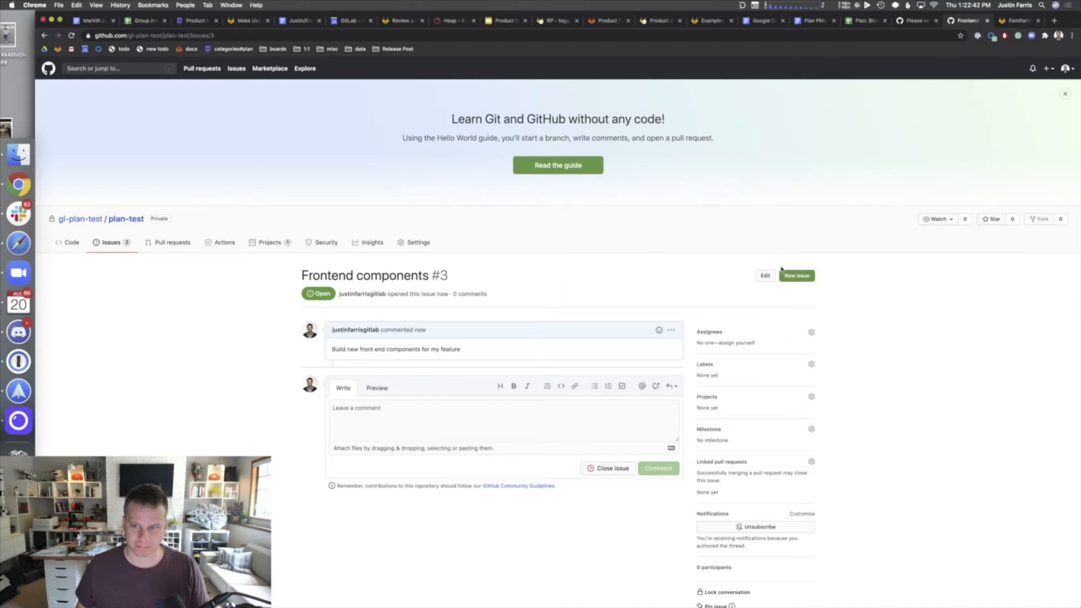
- Create issue #4 'Setup database' described 'Setup database and some basic CRUD', attaching no file
left_click(800, 276)
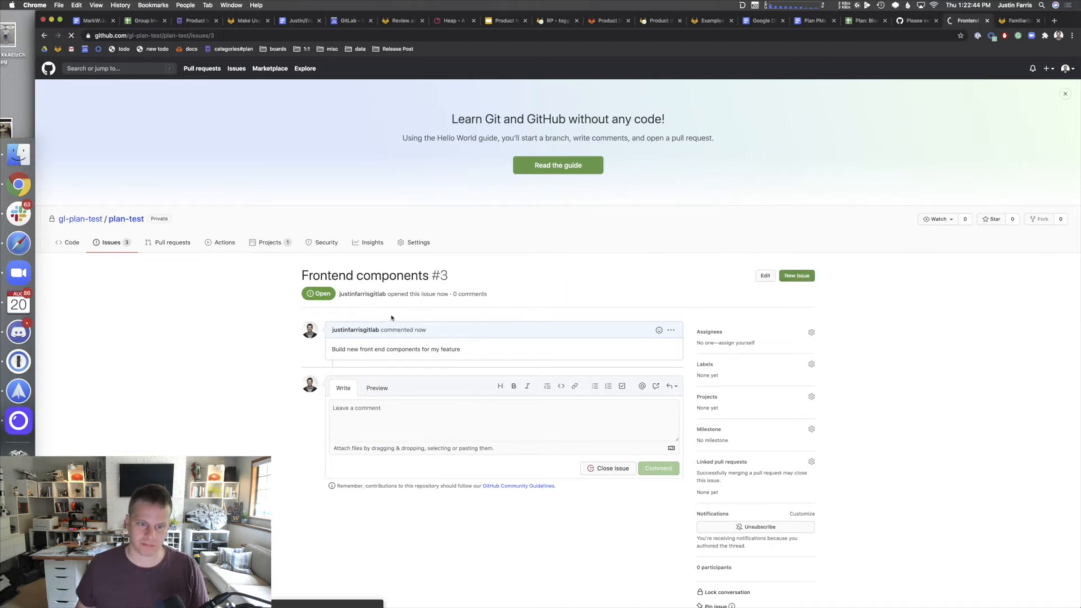
type("Setup ")
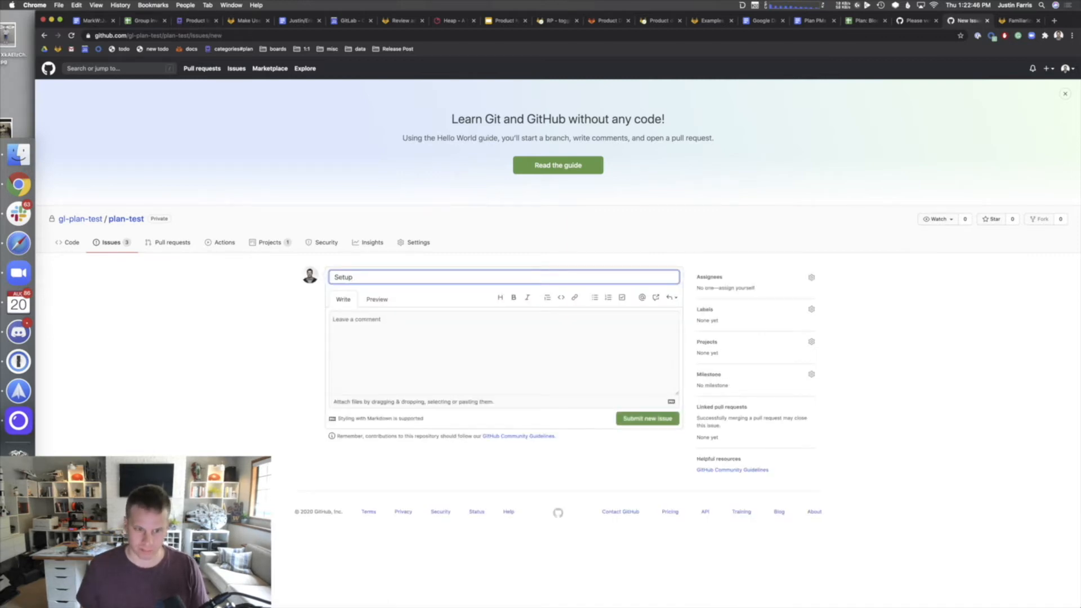
type("databse")
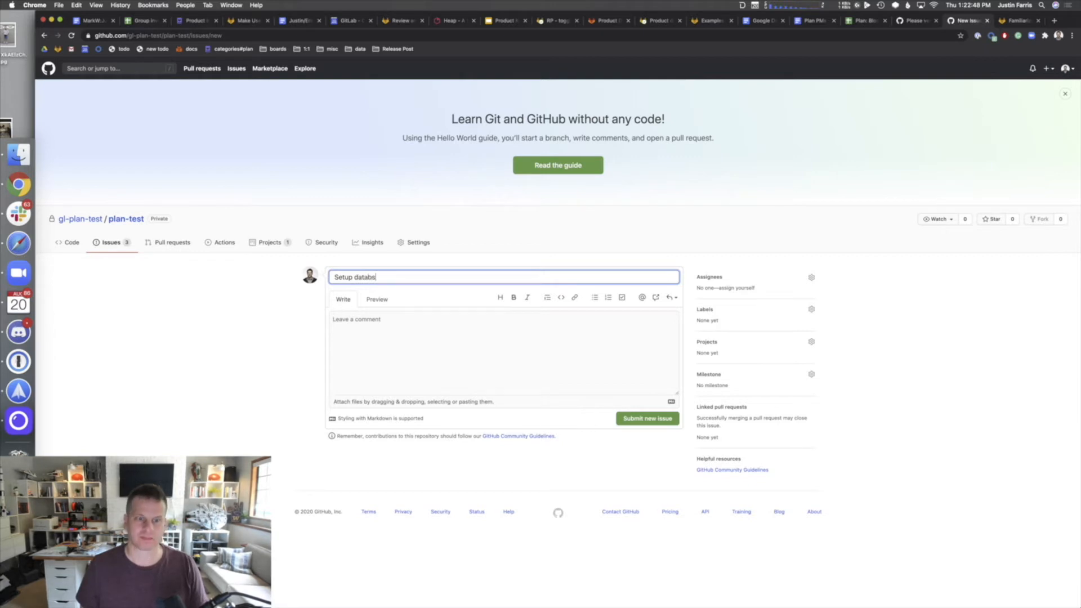
key("BackSpace")
key("BackSpace")
key("BackSpace")
type("base")
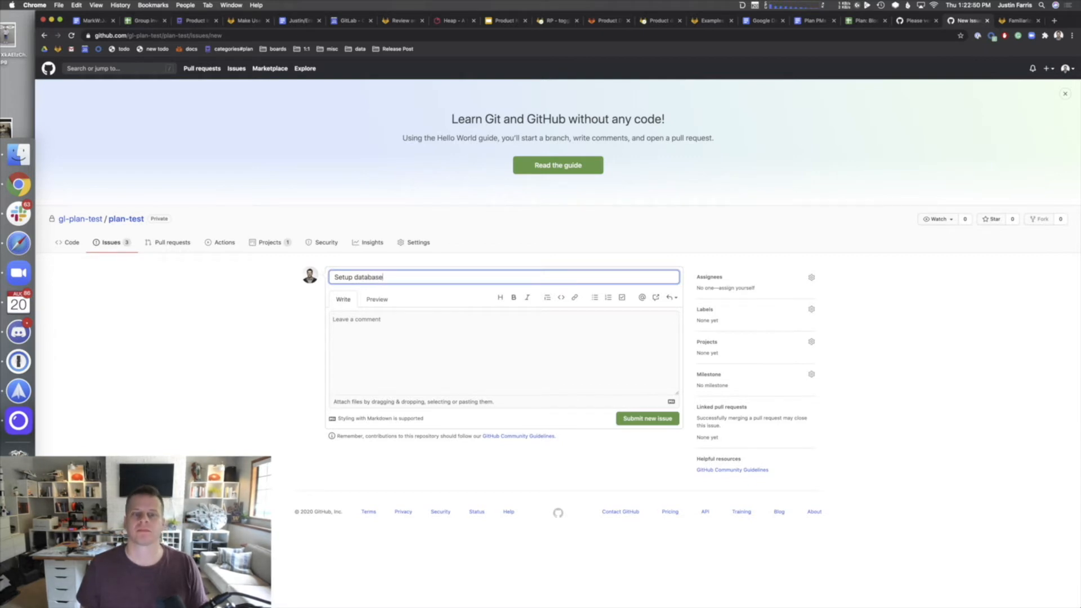
key("Tab")
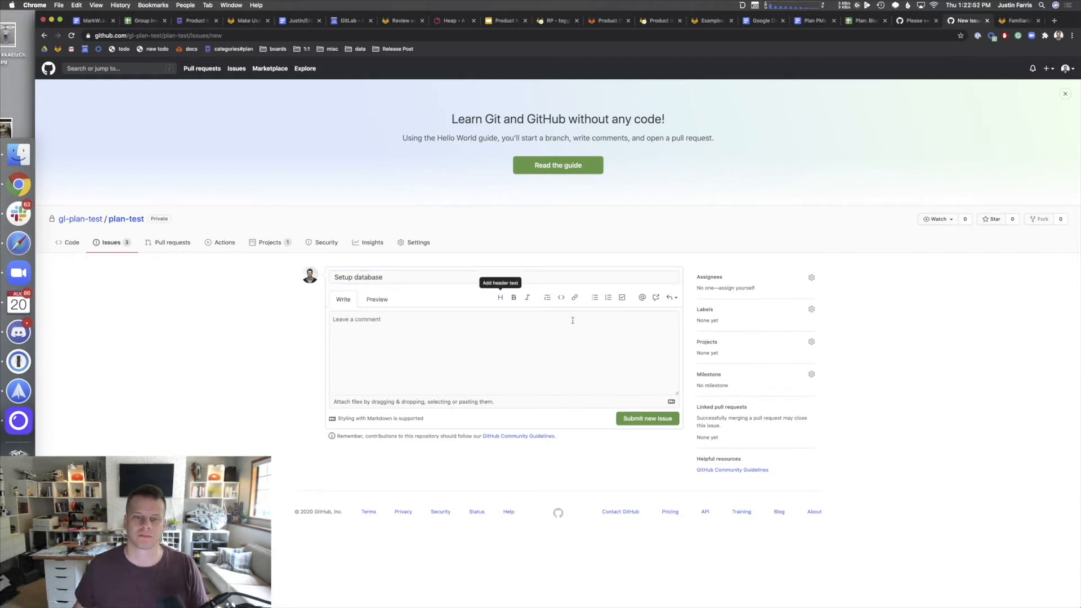
left_click(571, 320)
type("Setup da")
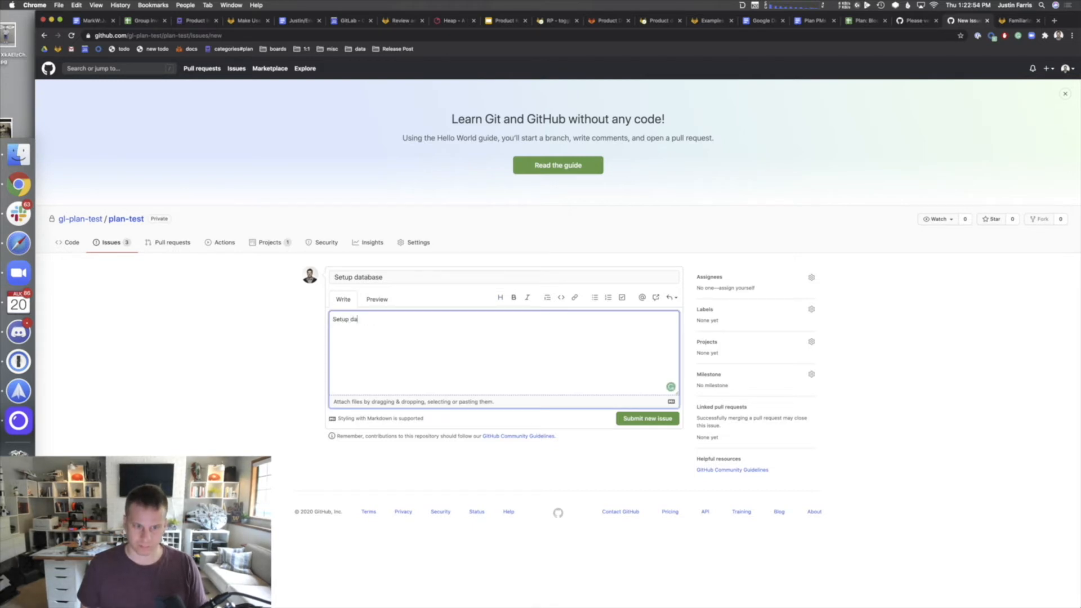
type("tabase and some b")
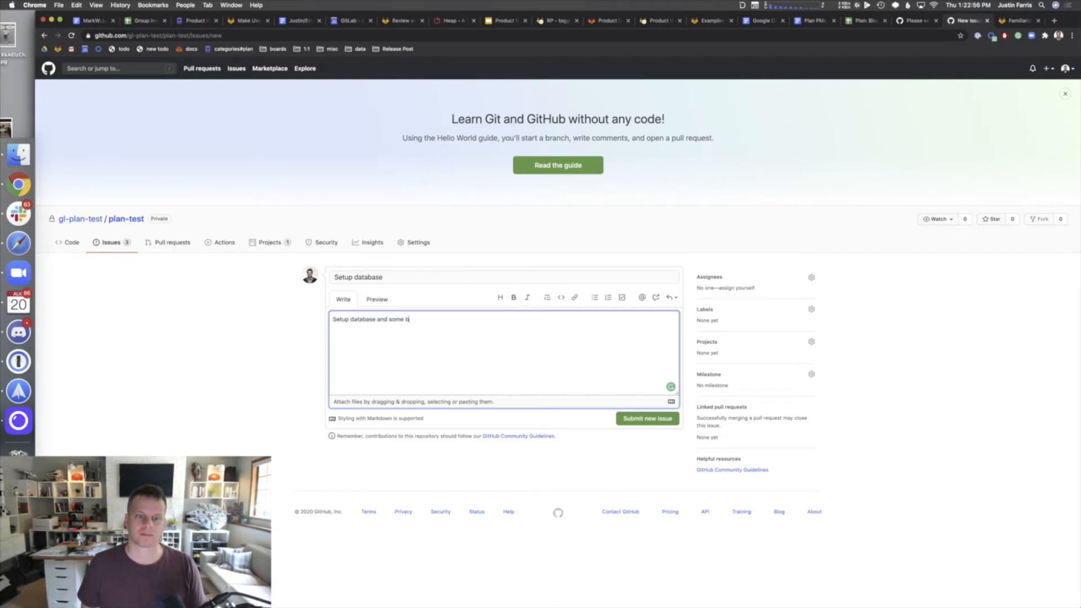
type("asic CRUD")
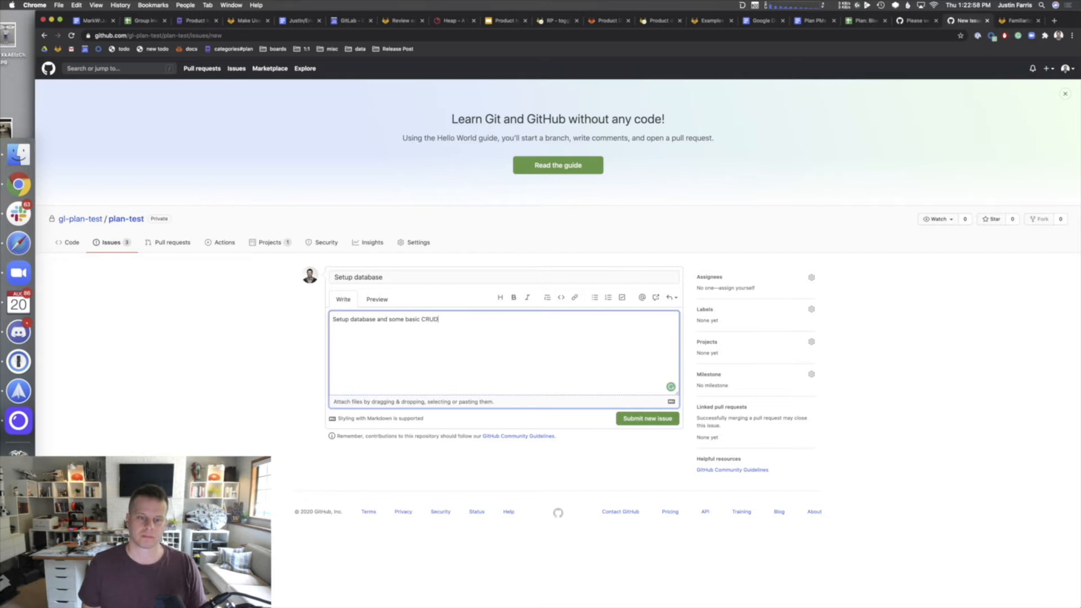
left_click(642, 407)
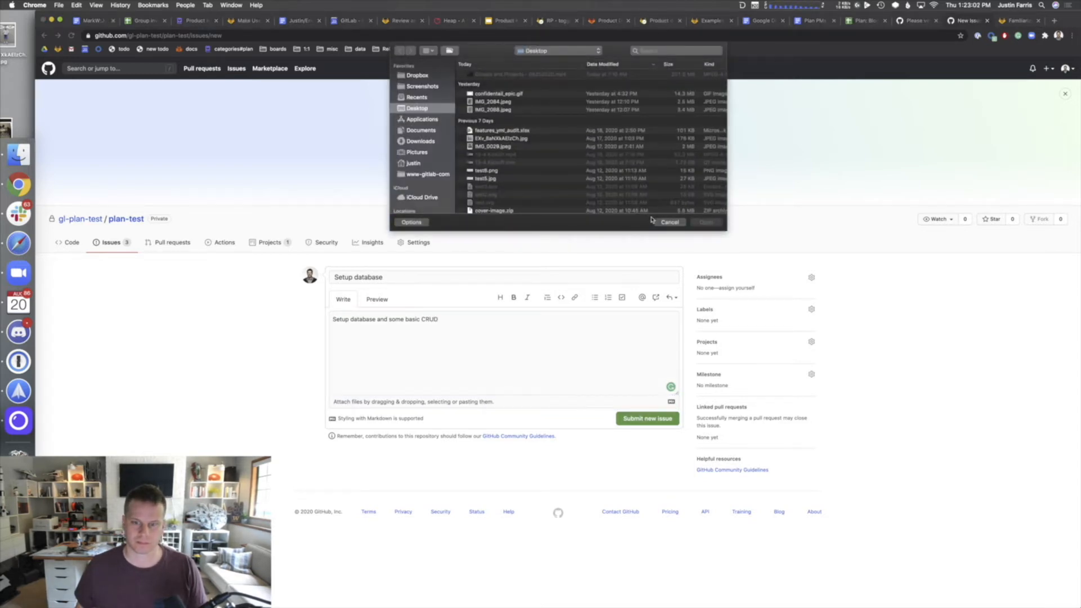
left_click(664, 222)
left_click(669, 421)
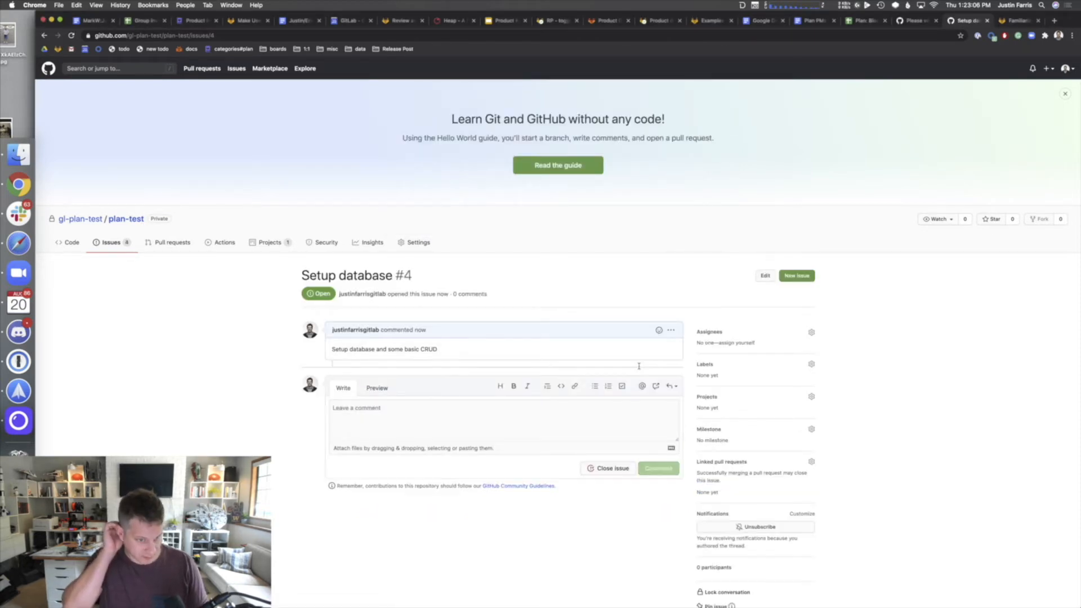
- Create issue #5 'Write release post item' described 'release post for my new issue', then view the issues list
left_click(794, 277)
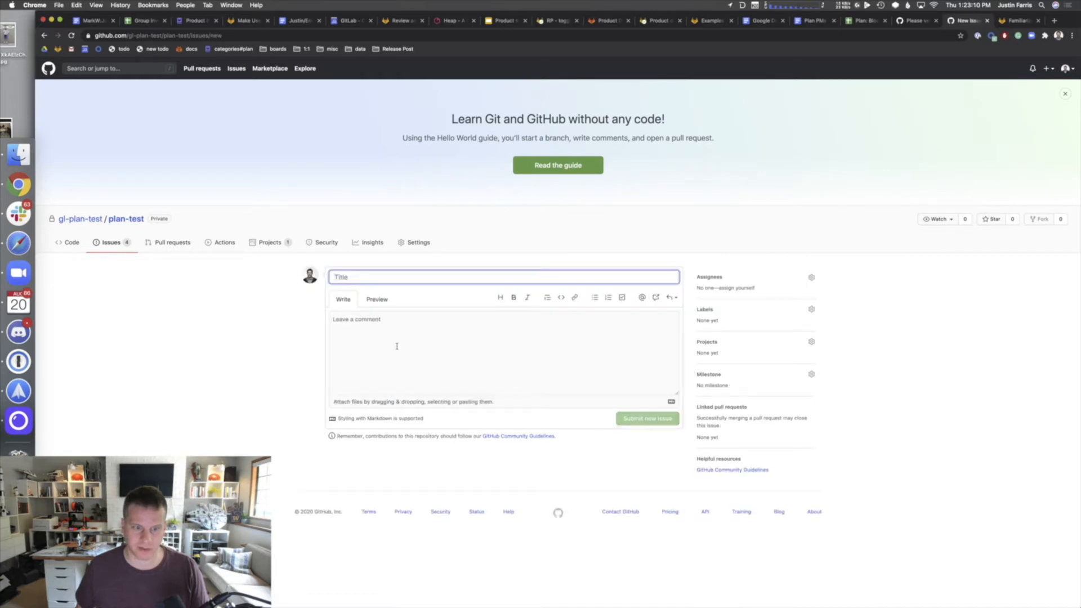
left_click(390, 347)
left_click(384, 276)
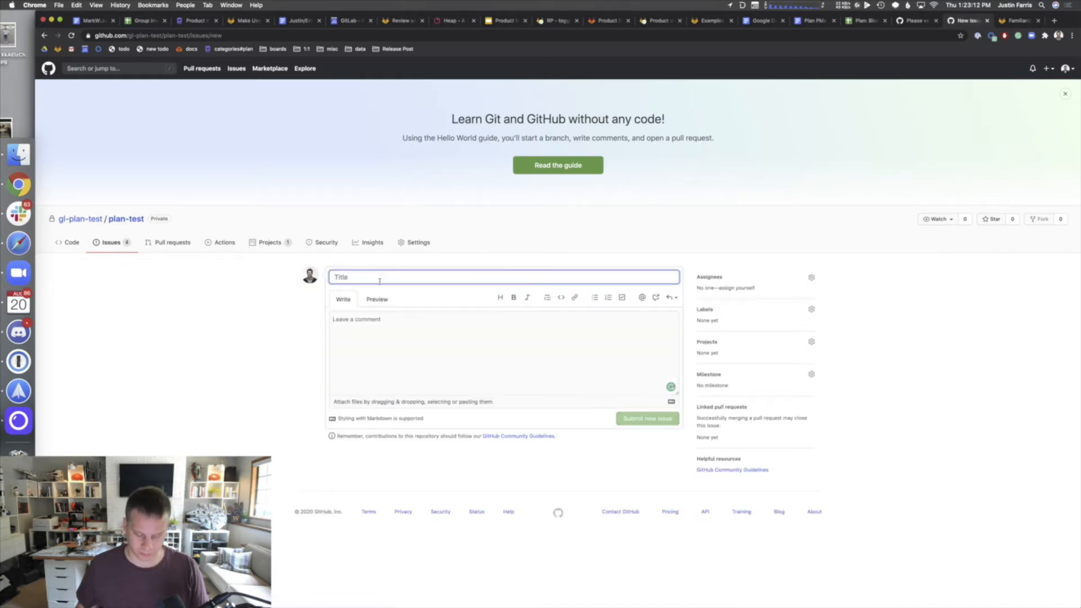
type("Write release po")
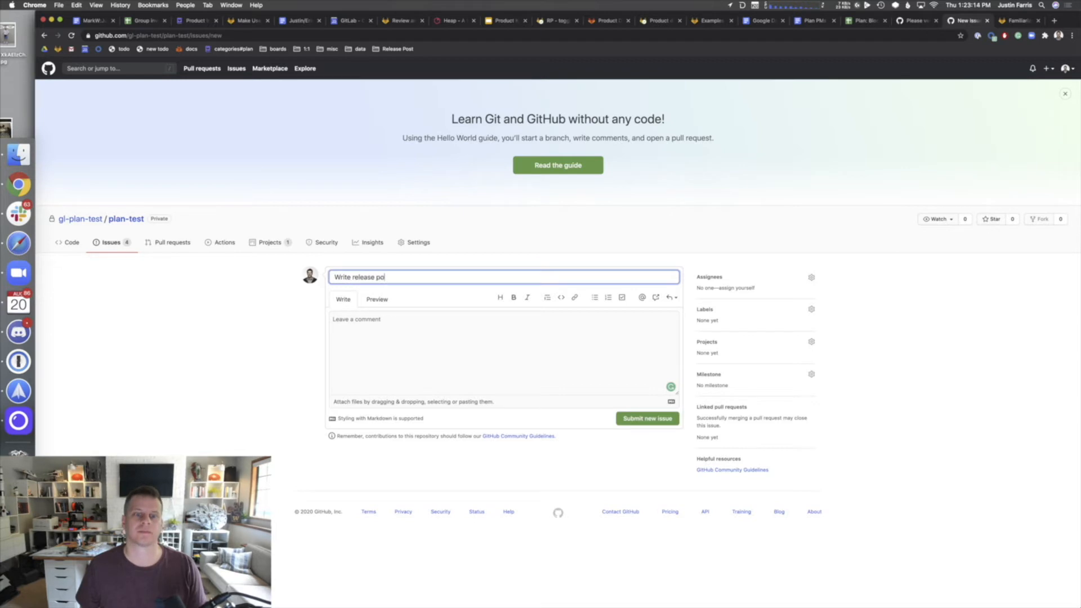
type("st item")
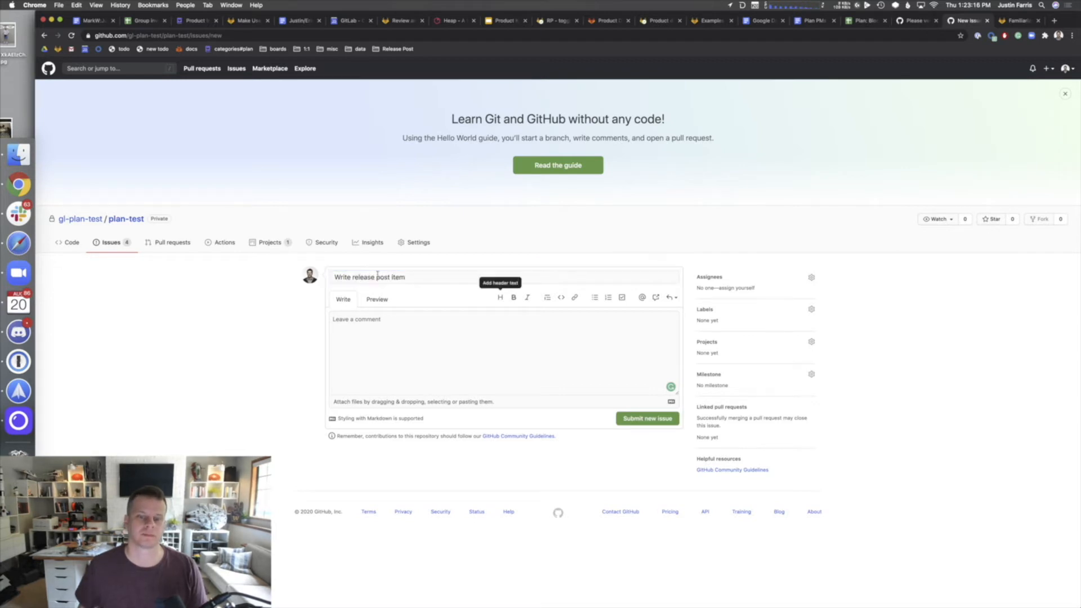
left_click(569, 332)
type("rep")
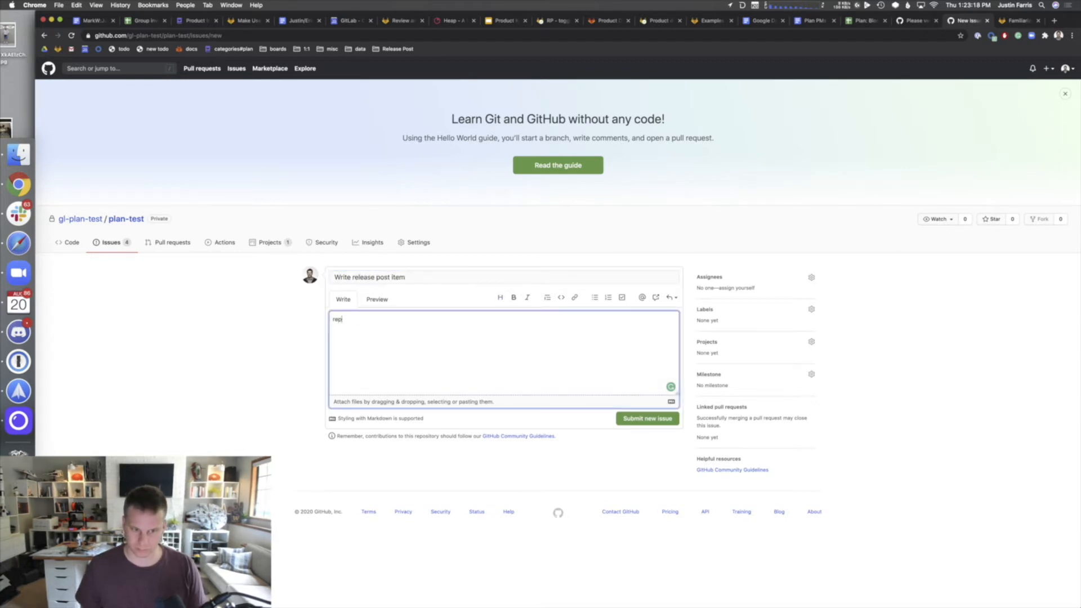
key("BackSpace")
key("BackSpace")
key("BackSpace")
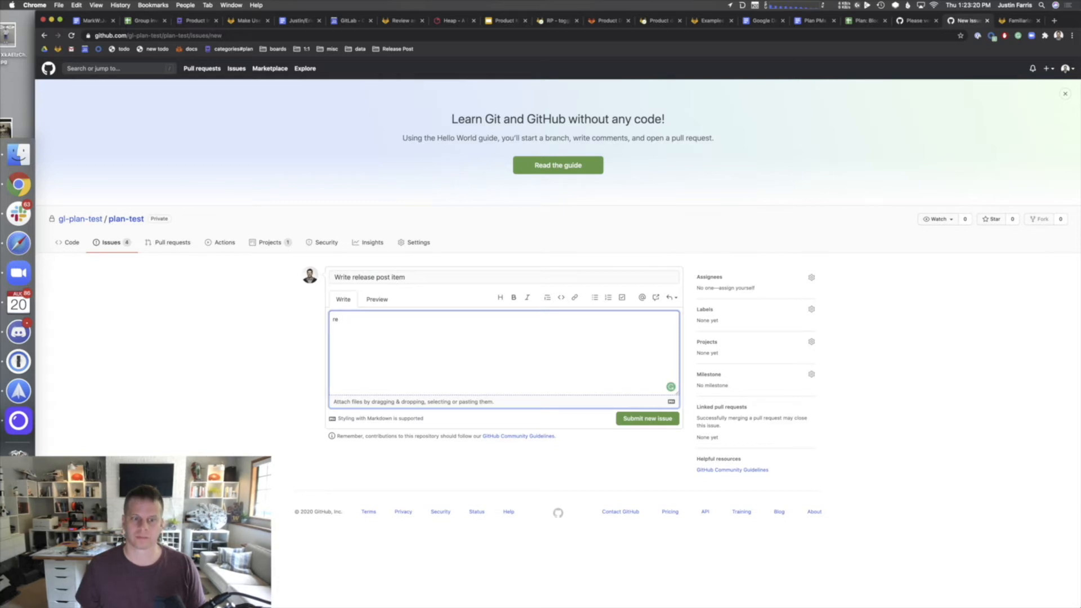
type("lease post for ")
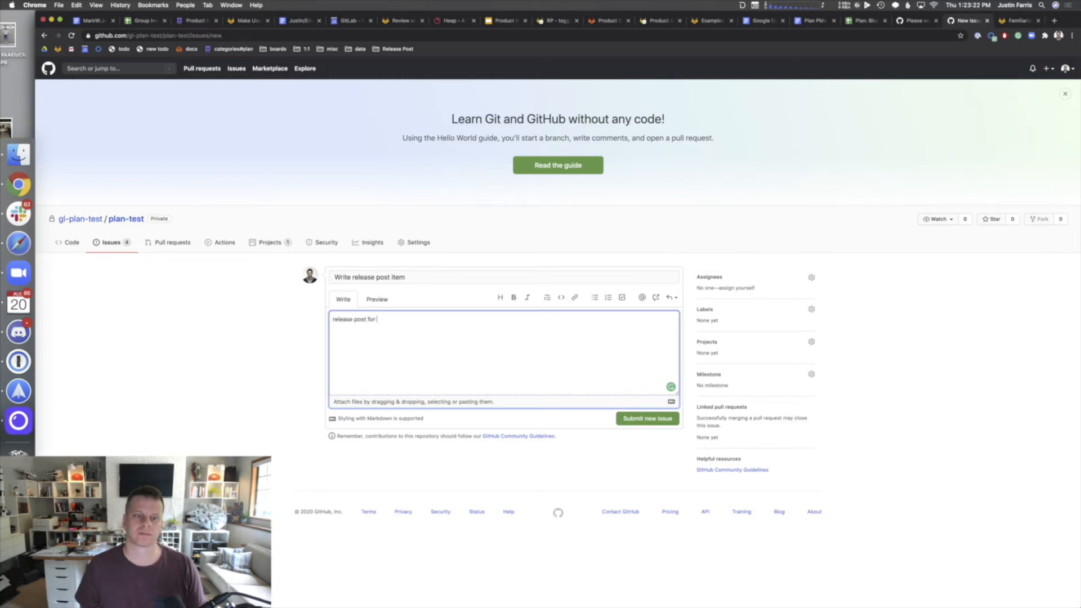
type("my new issue")
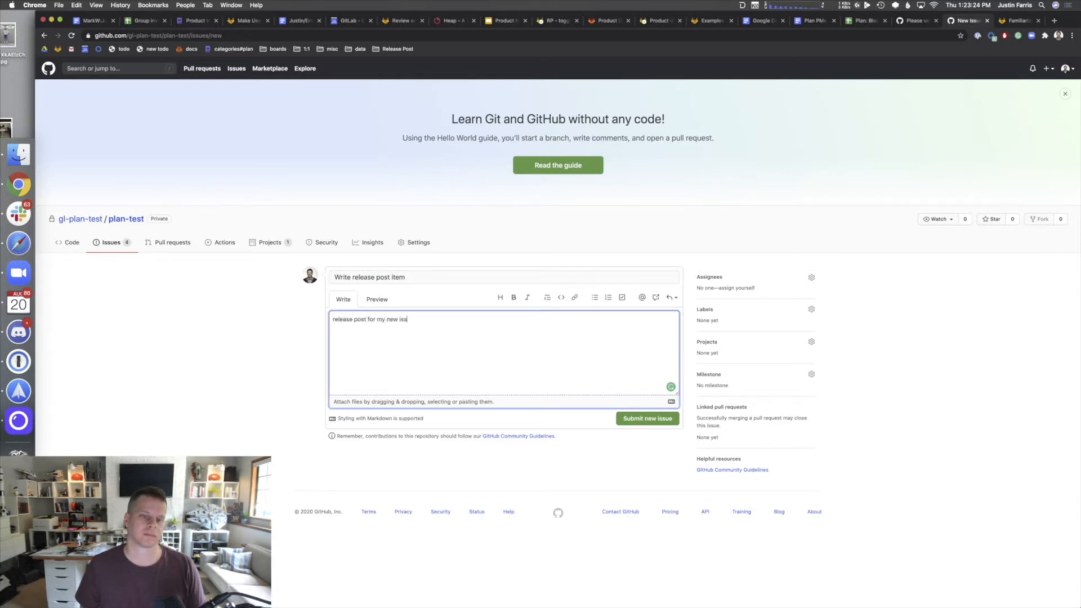
left_click(658, 419)
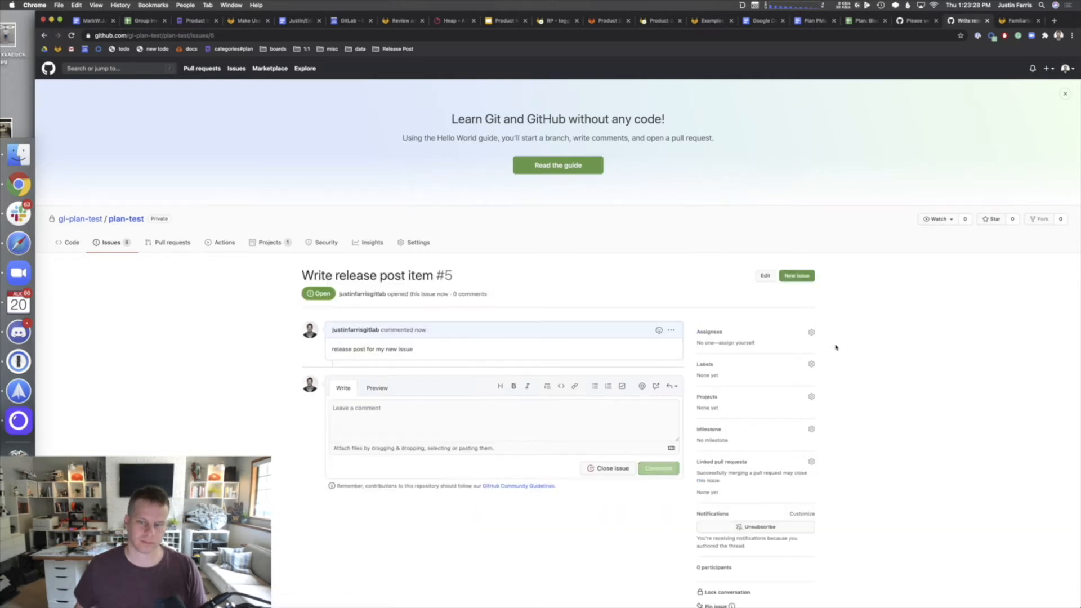
left_click(112, 244)
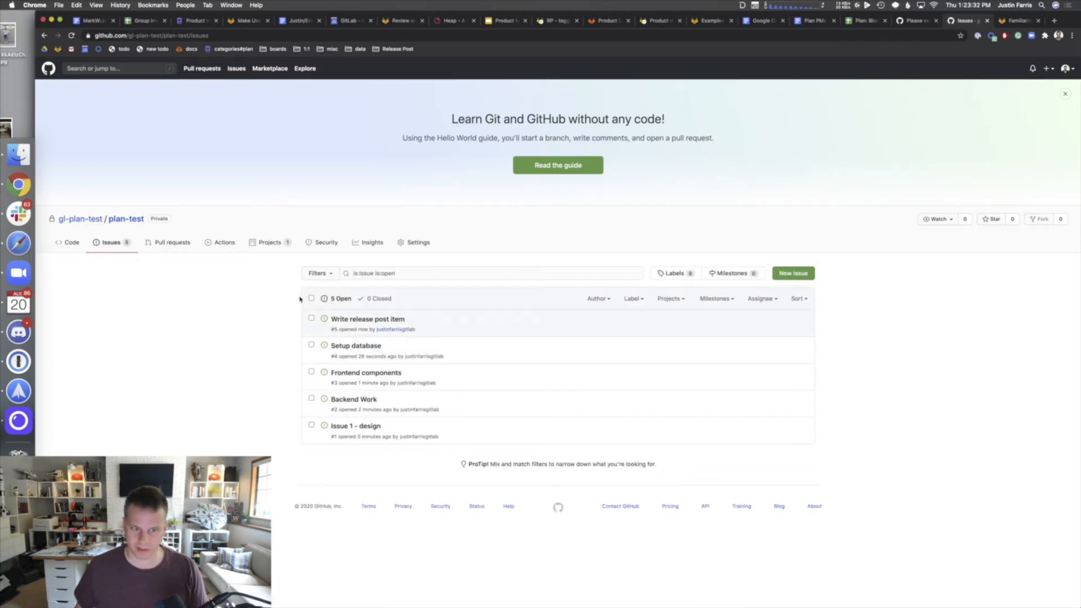
left_click(311, 298)
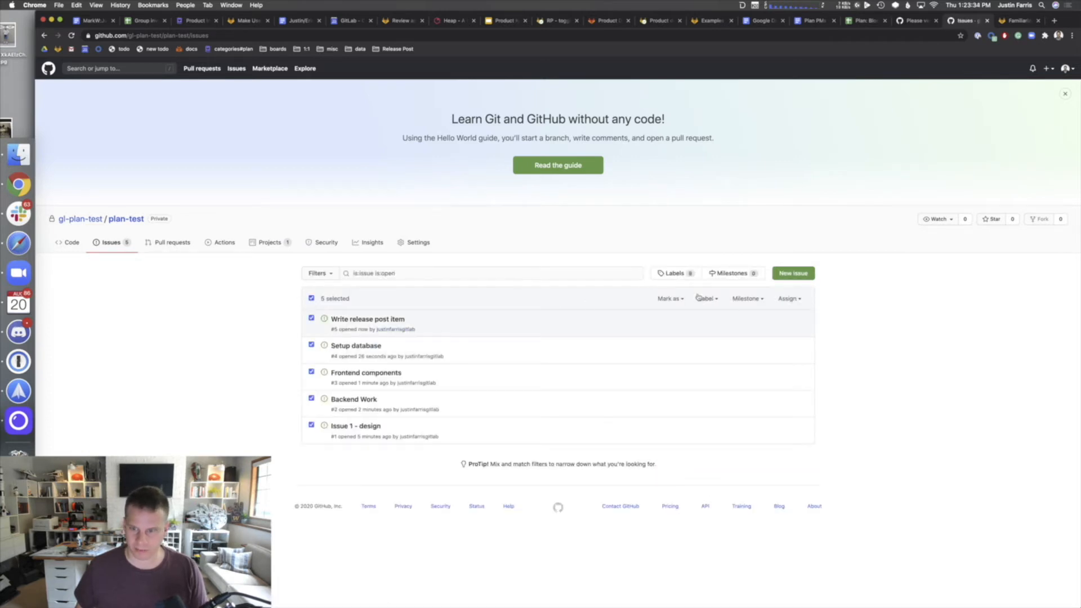
left_click(786, 302)
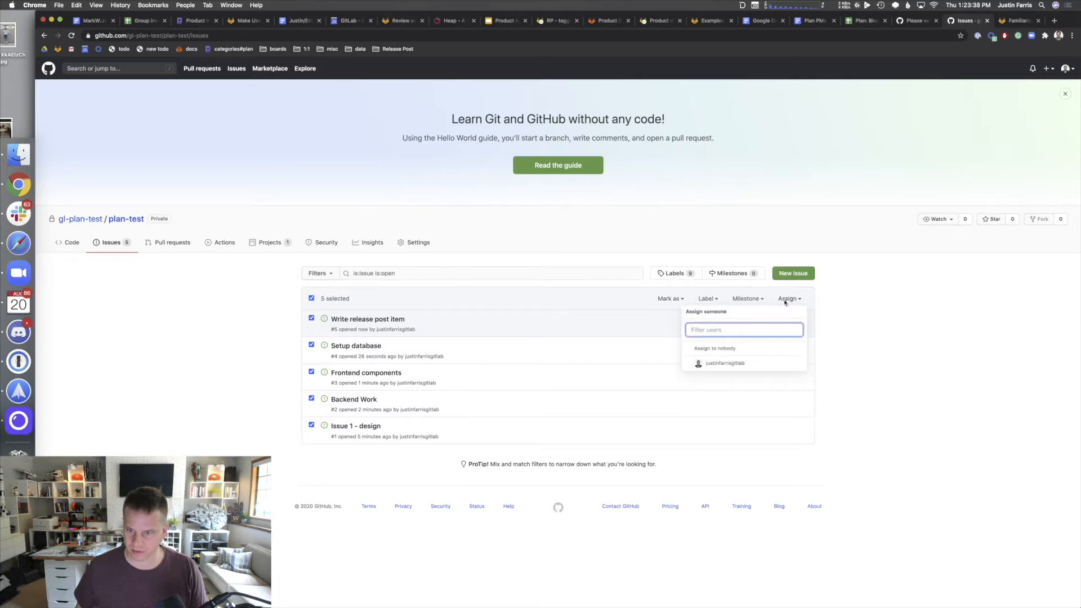
left_click(787, 298)
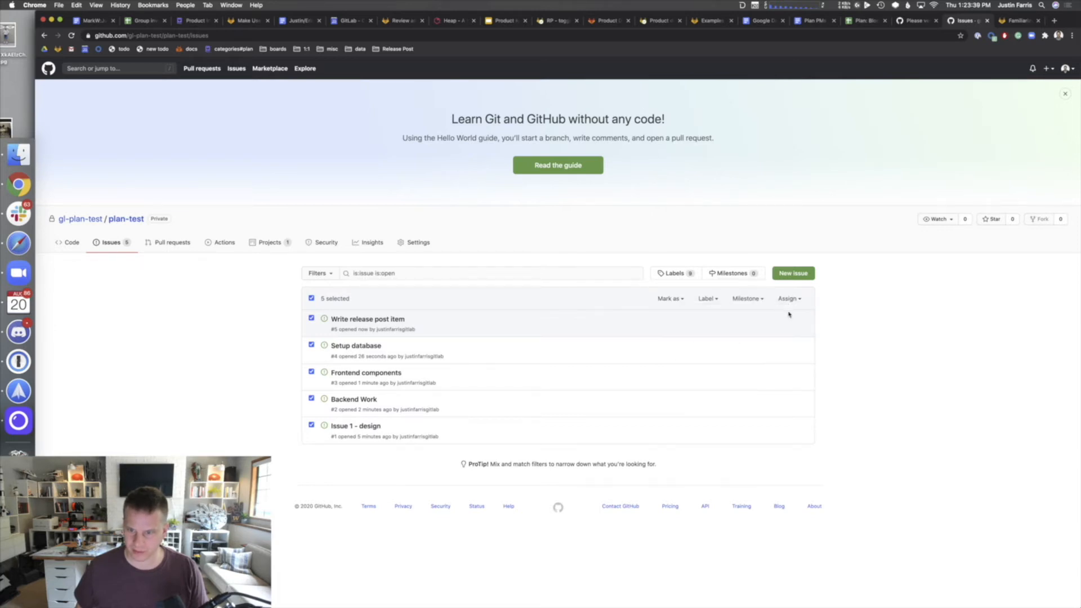
left_click(735, 299)
left_click(732, 299)
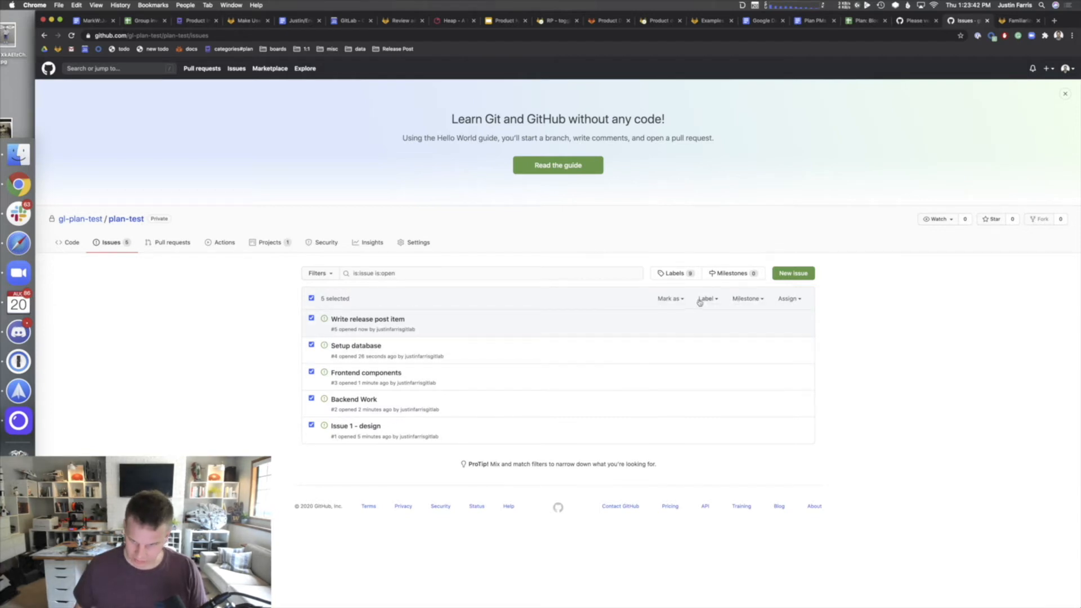
left_click(699, 301)
left_click(698, 302)
left_click(673, 302)
left_click(677, 304)
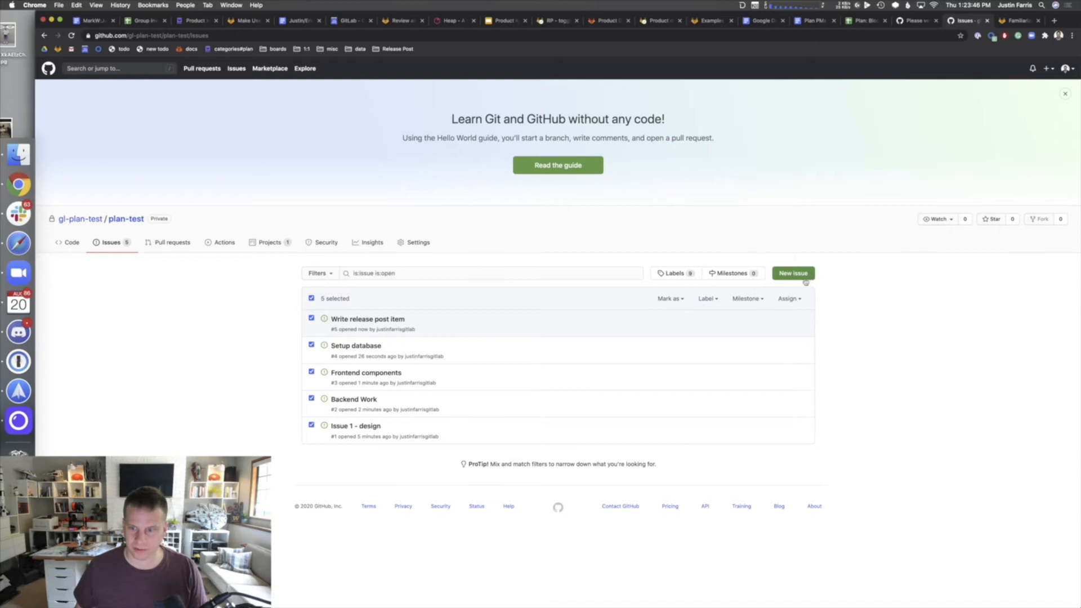
- Open the Plan Project board and add 'Write release post item' to the Backlog column
left_click(274, 253)
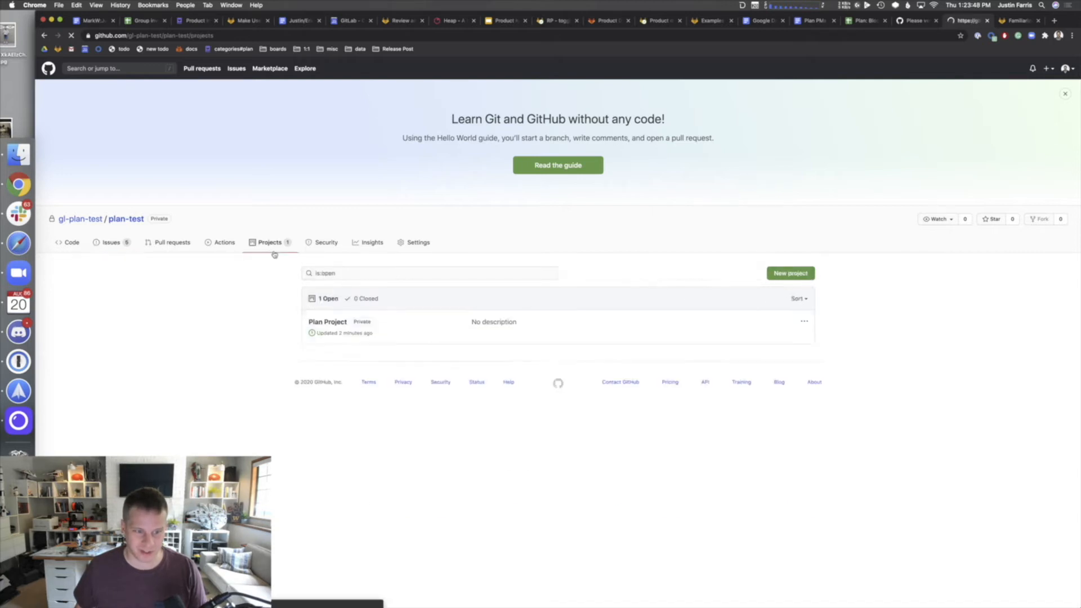
left_click(343, 323)
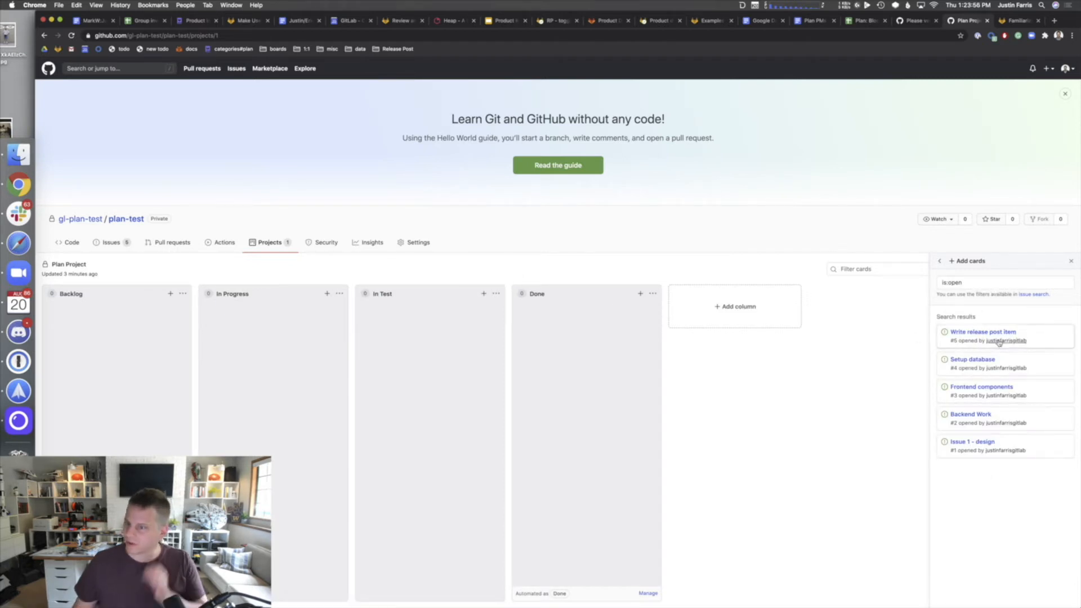
left_click_drag(1020, 333, 169, 358)
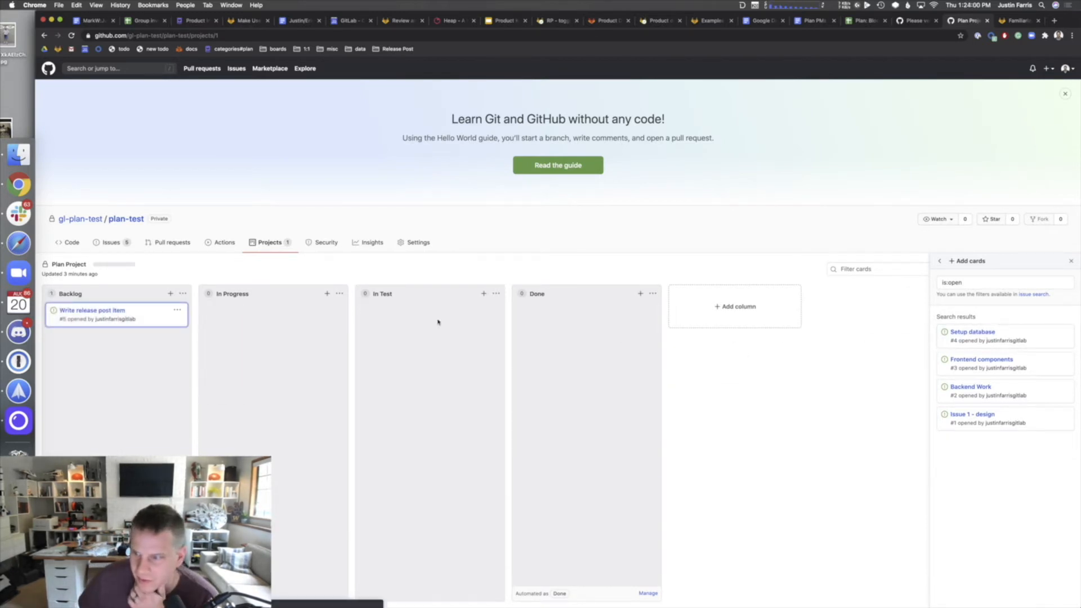
- Review the Backlog column's automation settings, which show the To do preset
left_click(178, 593)
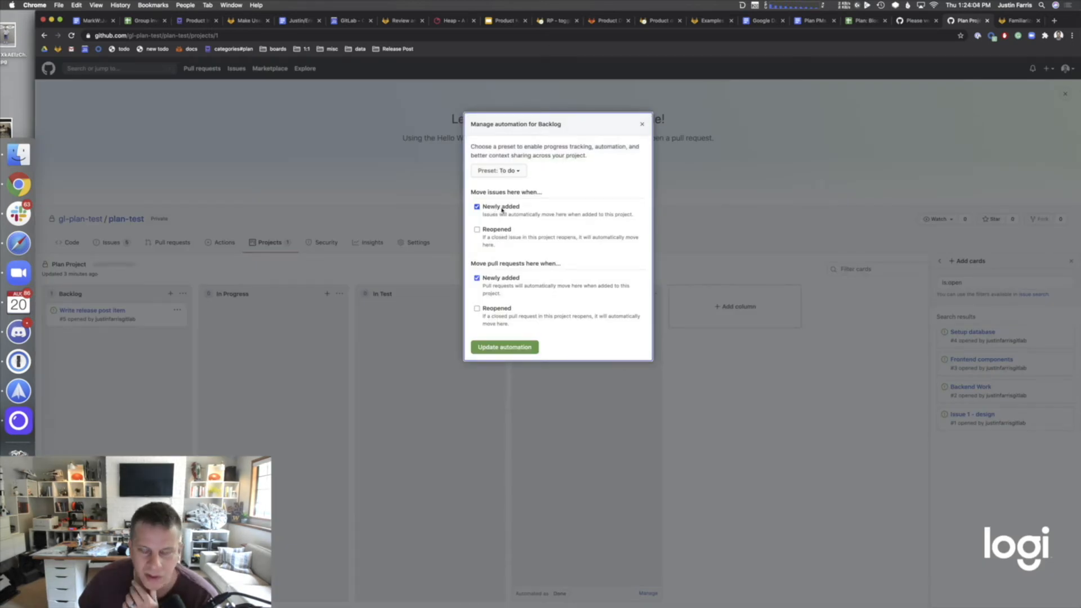
left_click(639, 129)
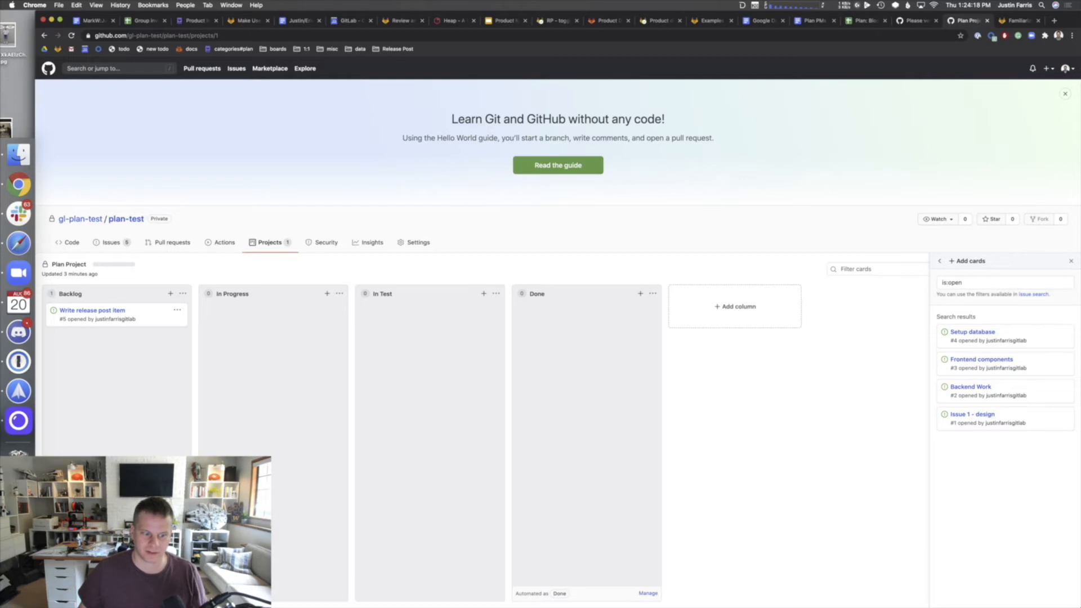
left_click(178, 594)
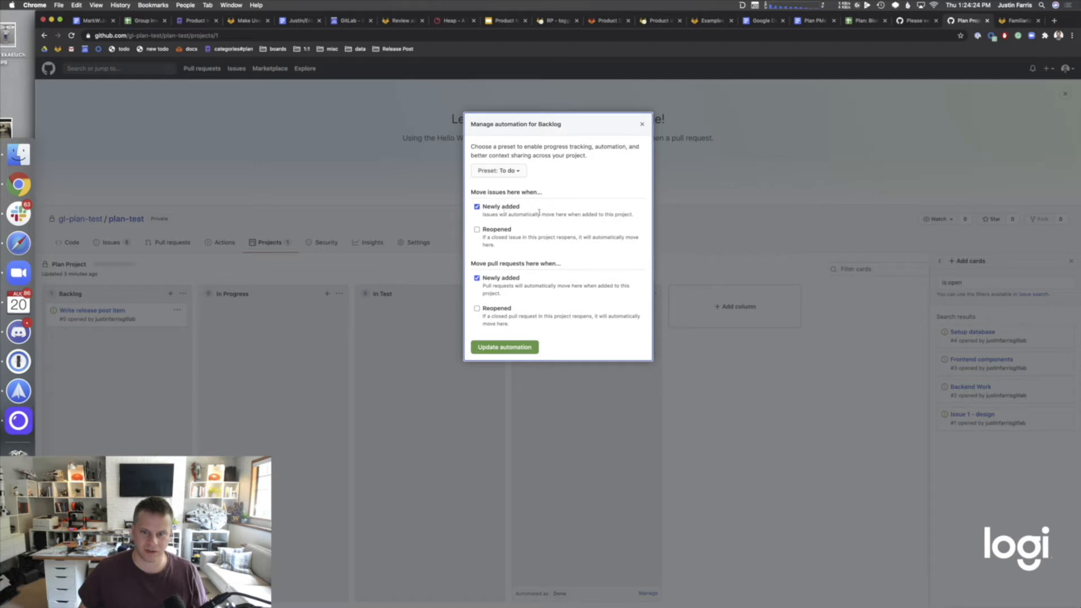
left_click(641, 124)
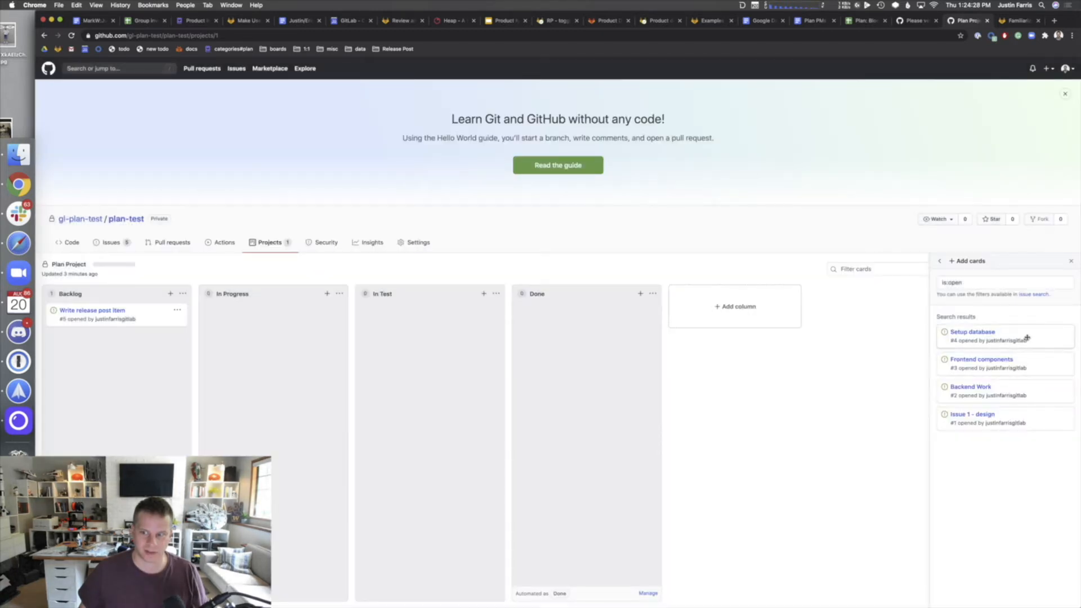
- Add Setup database, Frontend components, Backend Work and Issue 1 - design to Backlog
left_click_drag(1027, 338, 150, 398)
left_click_drag(1023, 333, 129, 372)
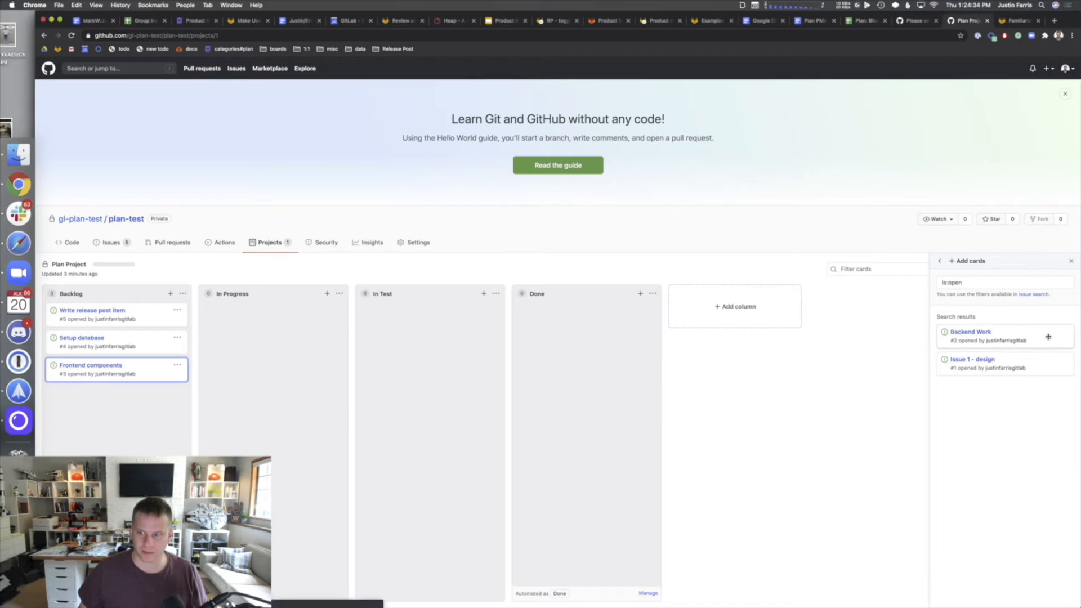
left_click_drag(1045, 338, 124, 401)
left_click_drag(1024, 336, 118, 419)
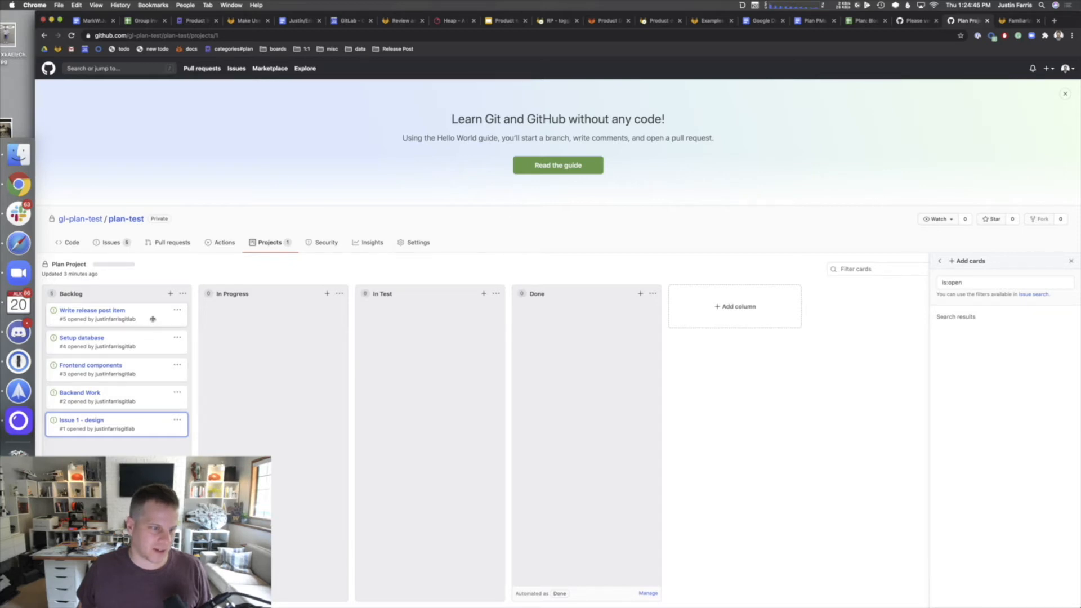
- Move Issue 1 - design, Frontend components and Setup database to In Progress, and Backend Work to In Test
left_click_drag(155, 429, 302, 393)
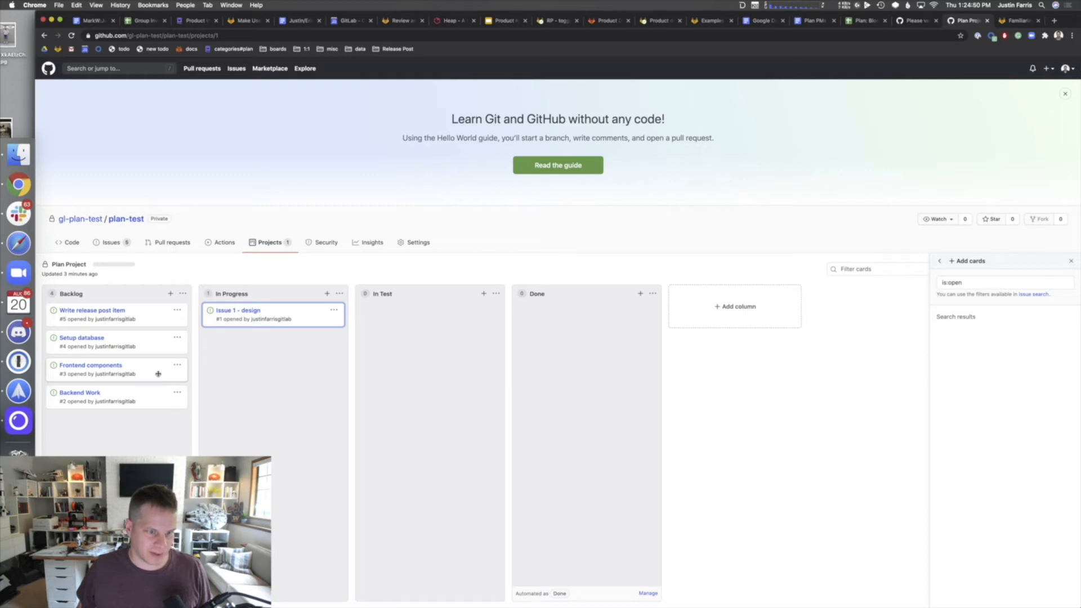
left_click_drag(158, 373, 212, 372)
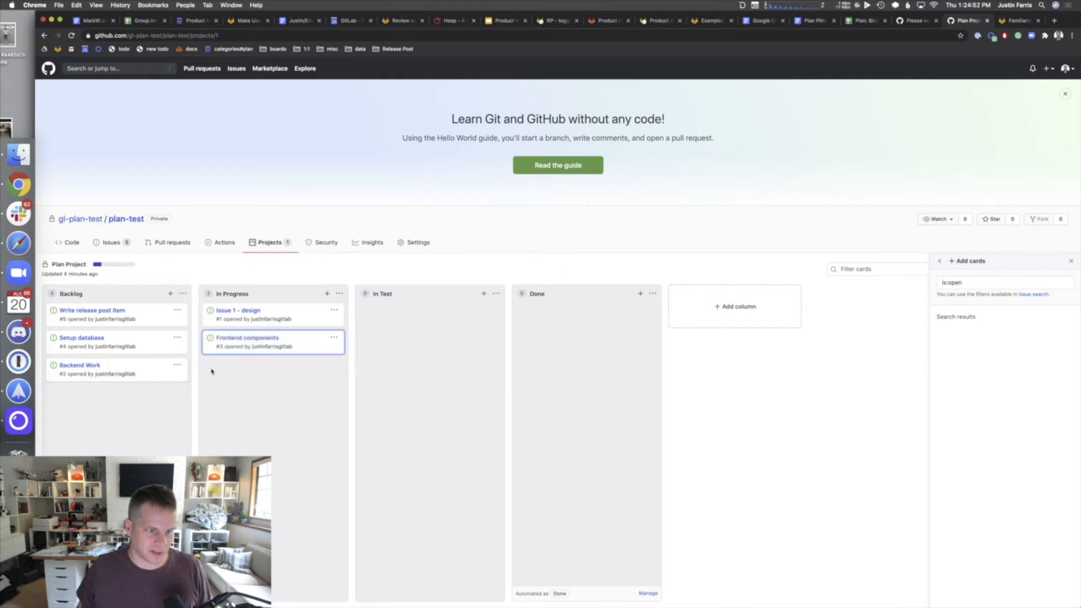
left_click_drag(159, 349, 288, 383)
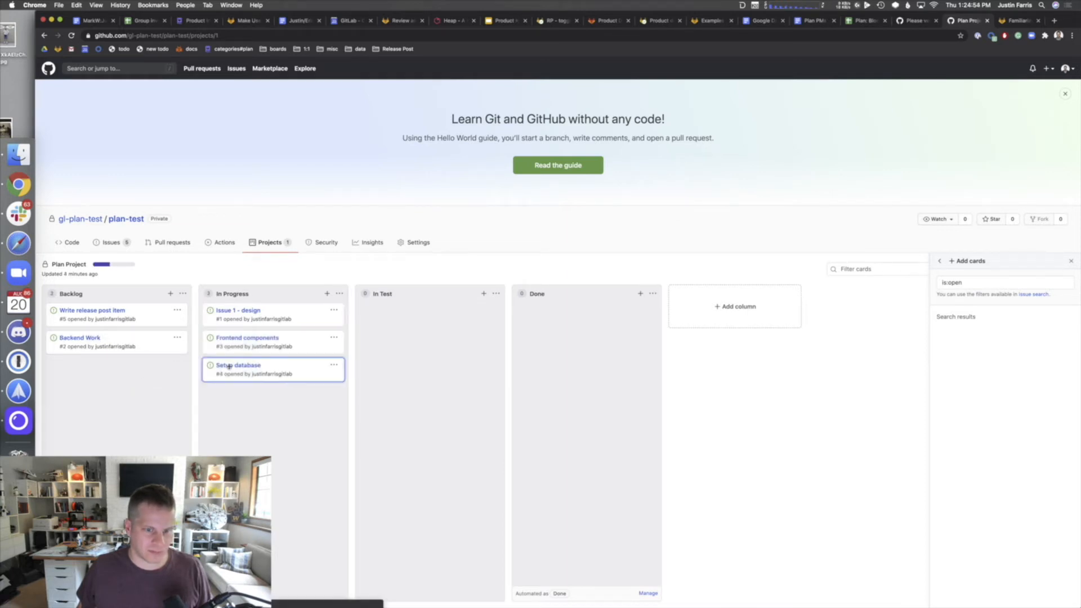
left_click_drag(140, 343, 443, 332)
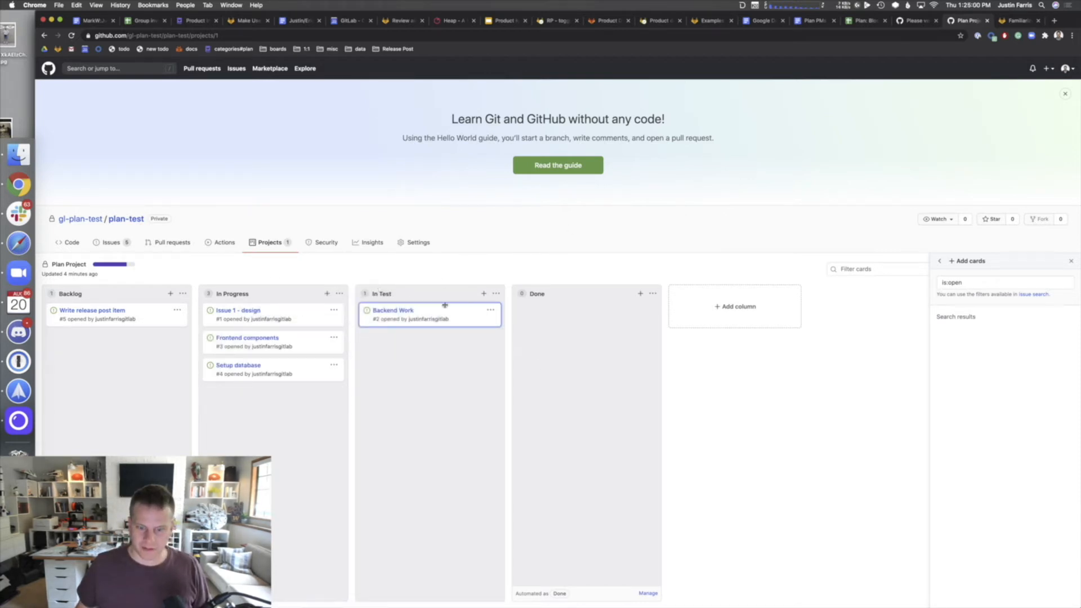
left_click(645, 594)
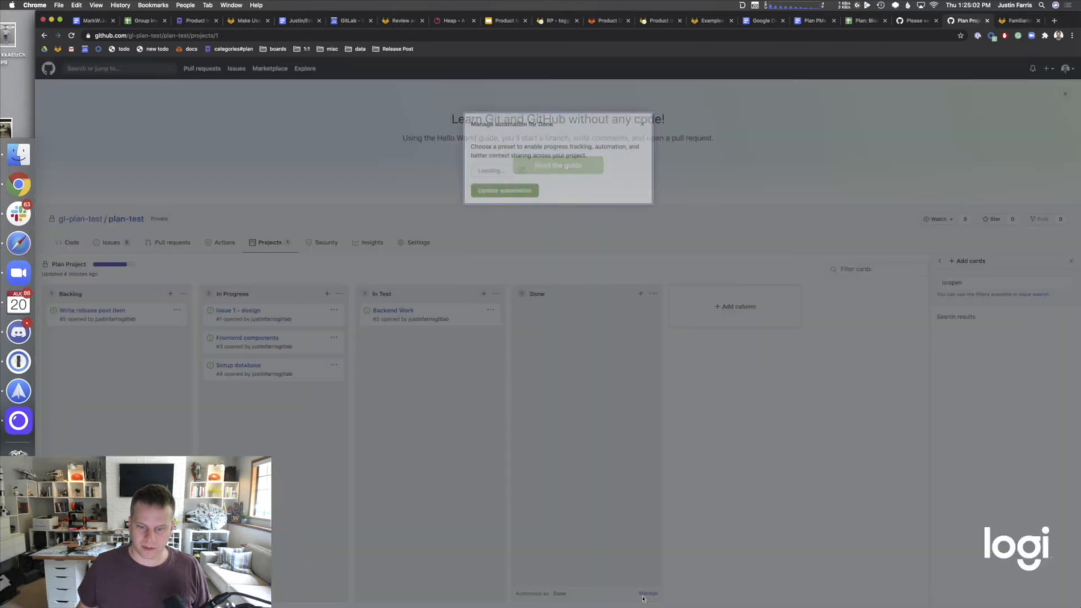
left_click(642, 124)
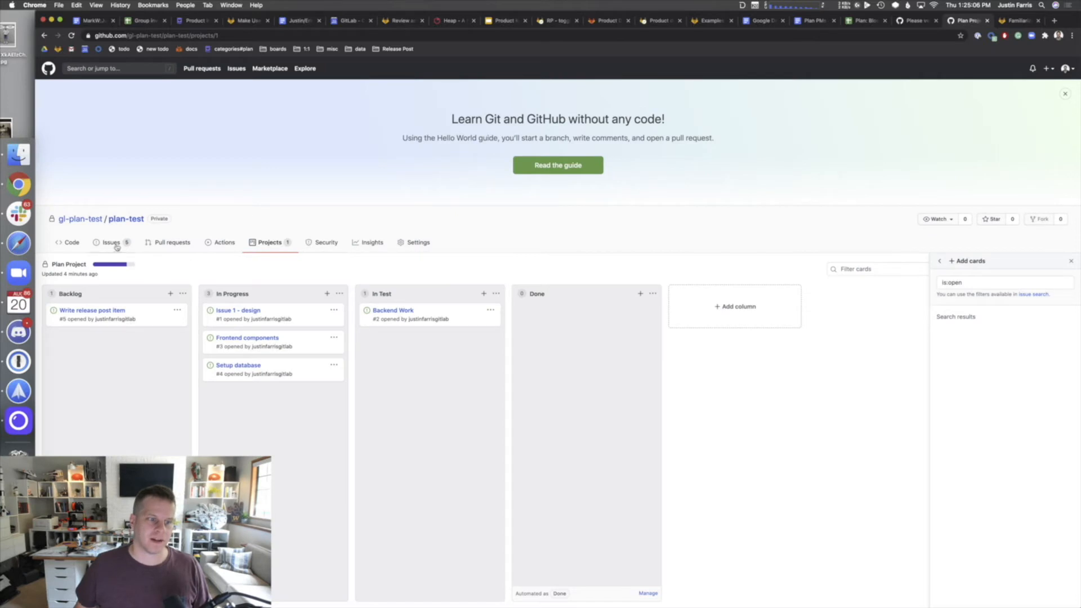
- Add 'adding a line' to README.md and propose it on a new branch with summary 'updating readme'
left_click(56, 242)
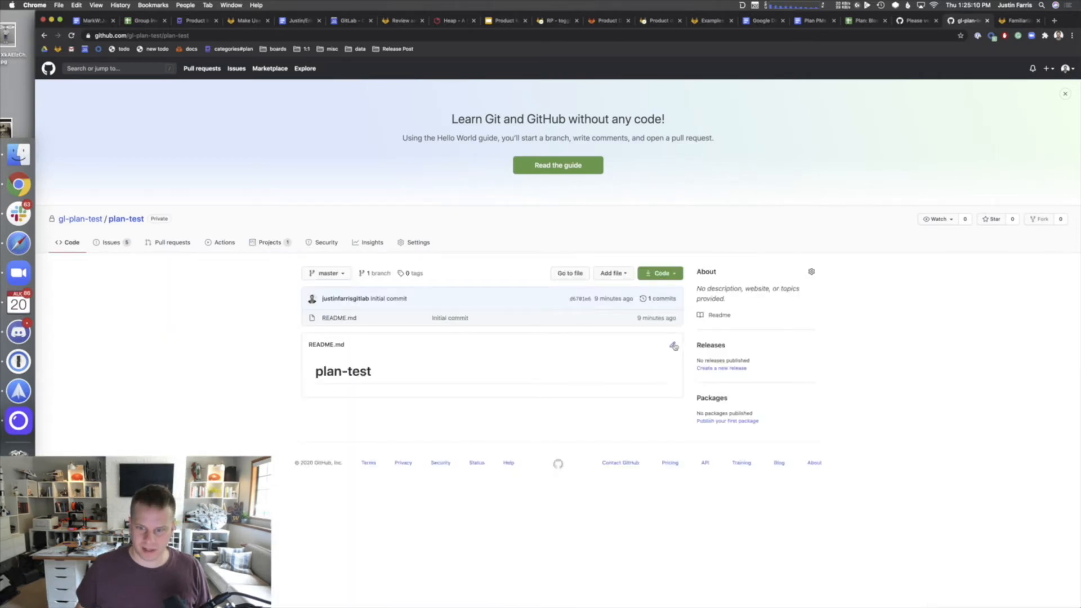
left_click(673, 346)
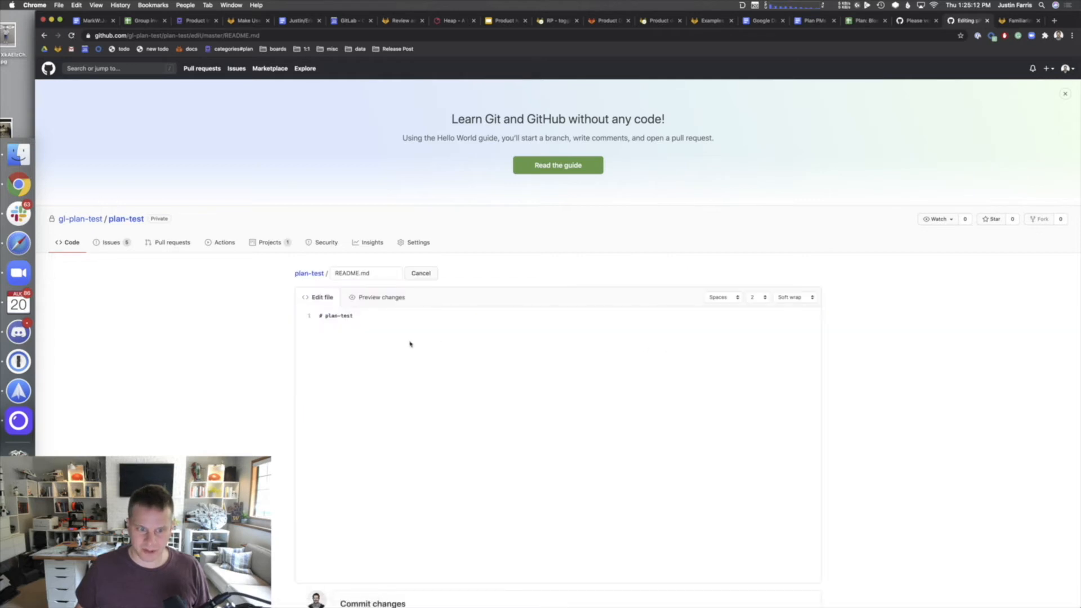
key("Return")
key("Return")
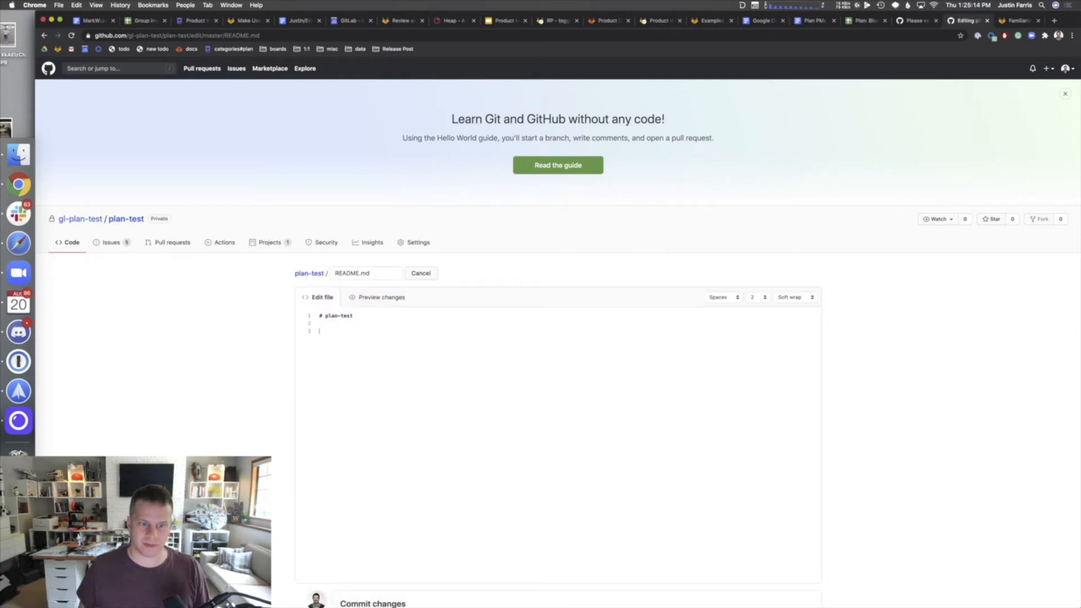
type("adding a line")
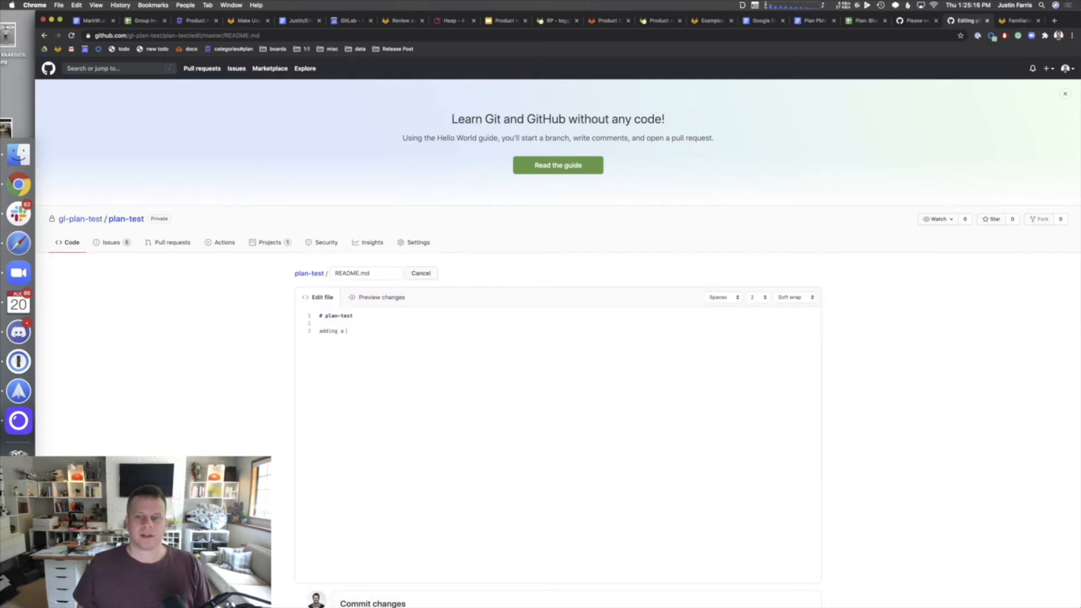
scroll(250, 425, "down", 2)
scroll(250, 425, "down", 3)
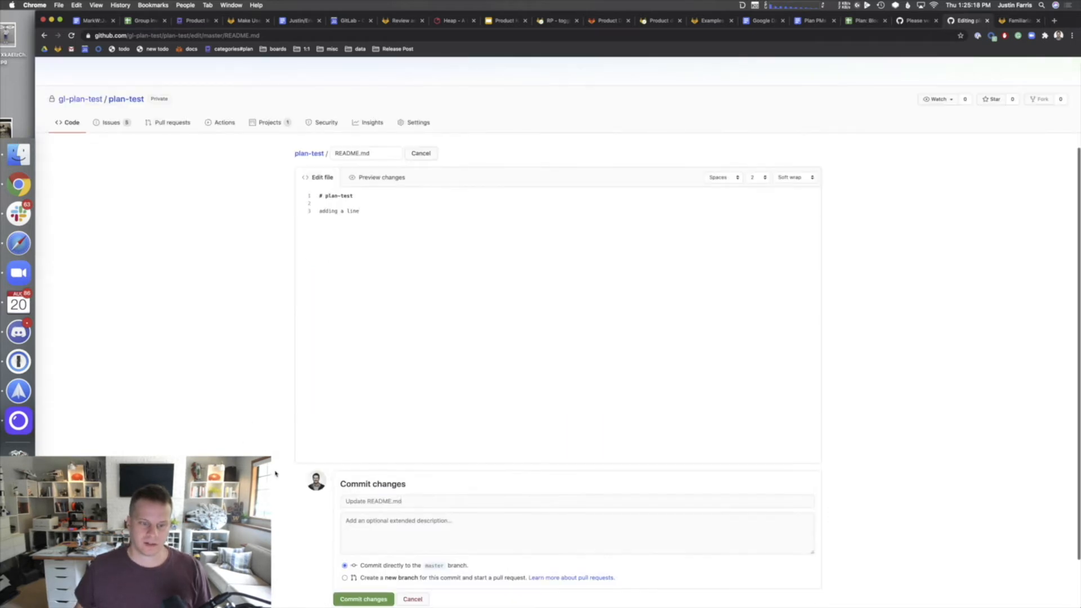
left_click(371, 518)
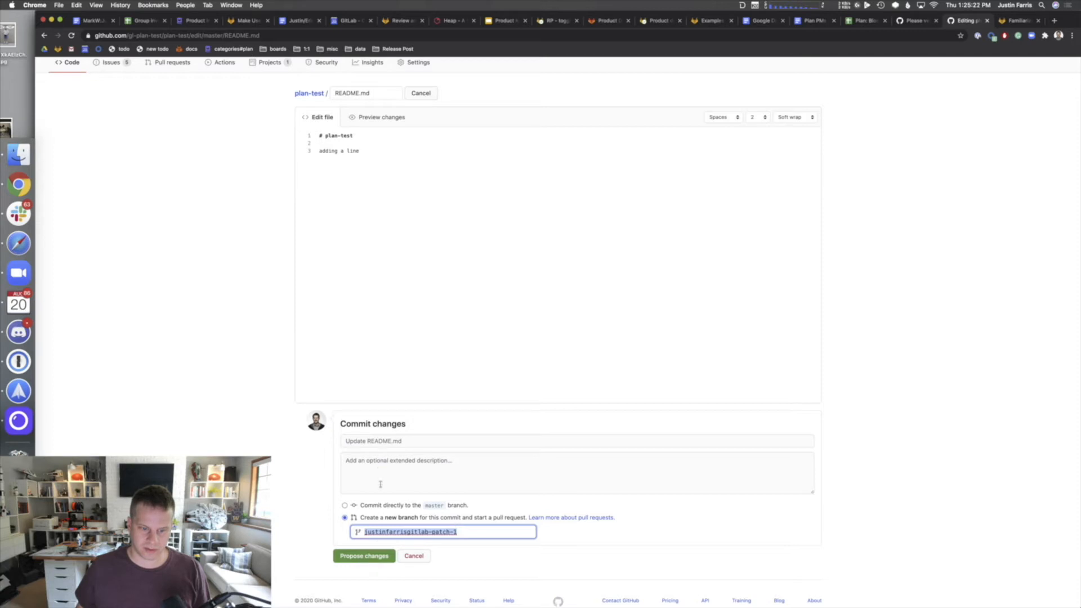
left_click(372, 441)
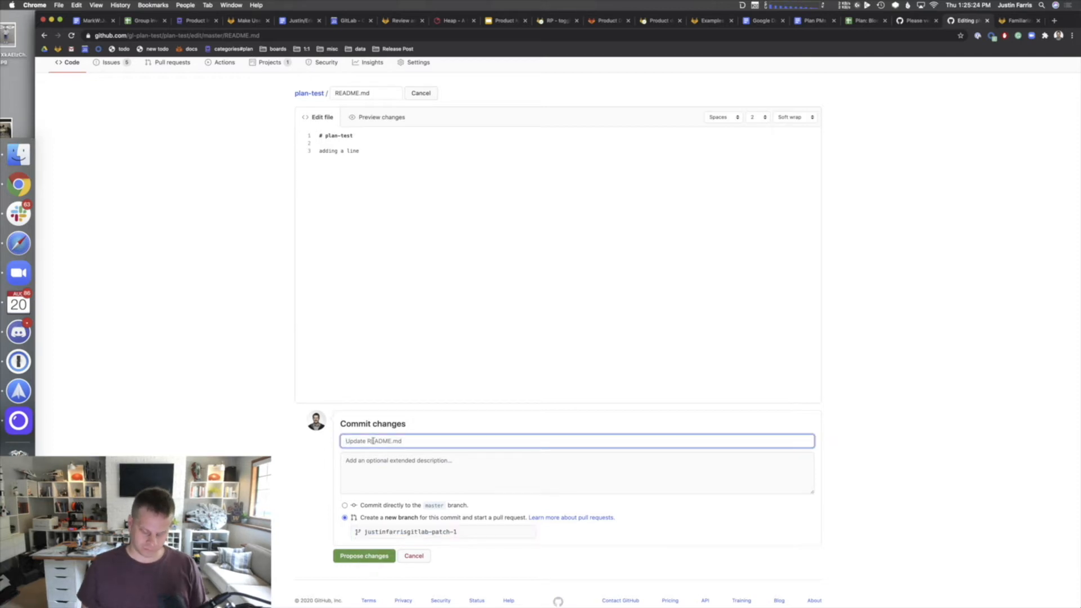
type("updating readme")
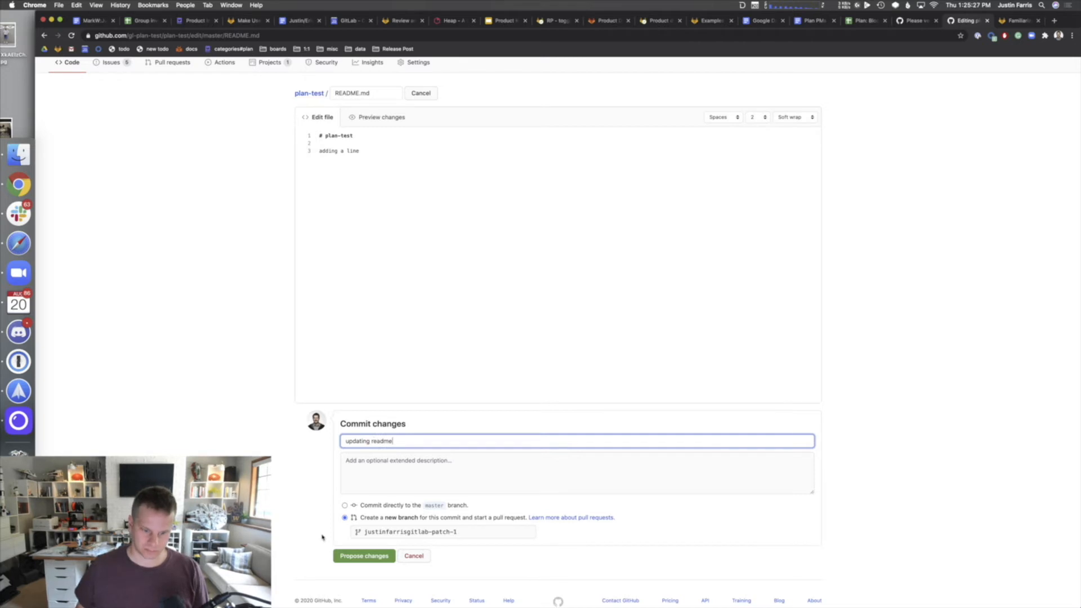
left_click(364, 556)
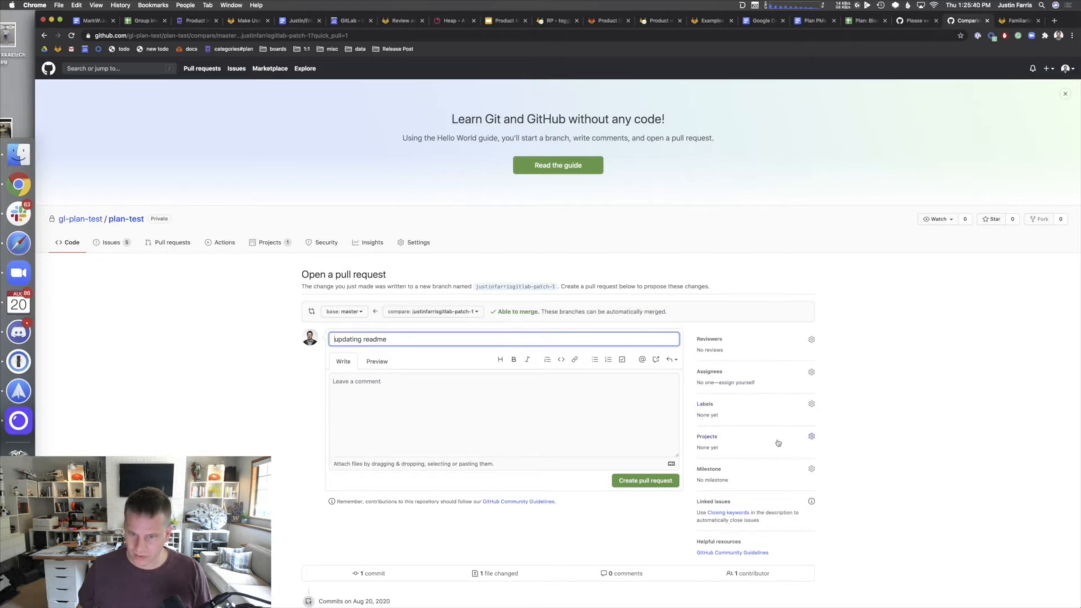
- Open the 'updating readme' pull request, described 'updates readme with a line' and linked to Plan Project
left_click(810, 436)
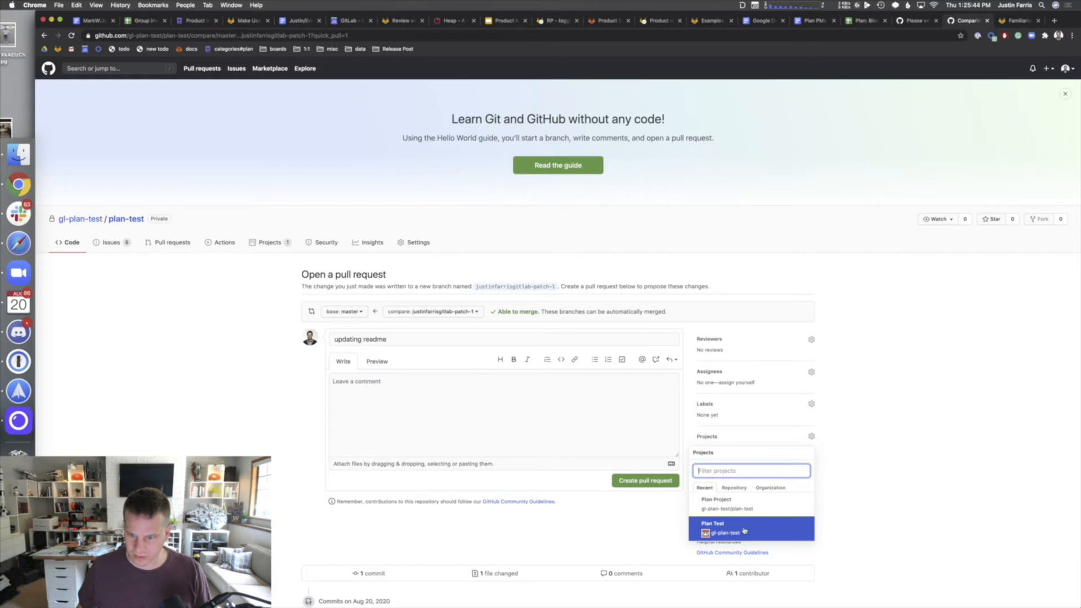
left_click(758, 505)
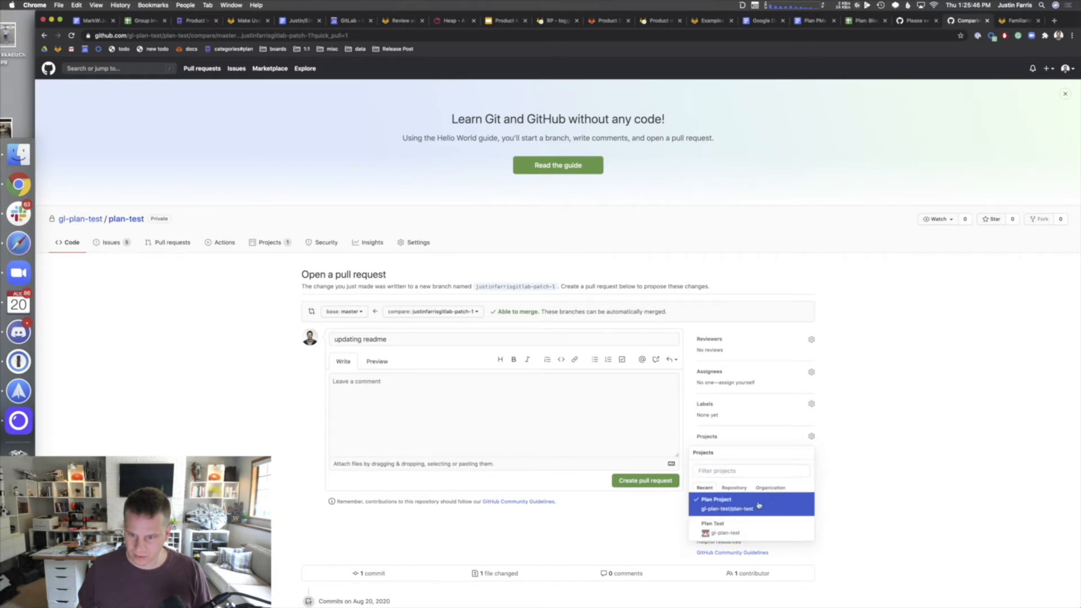
left_click(872, 445)
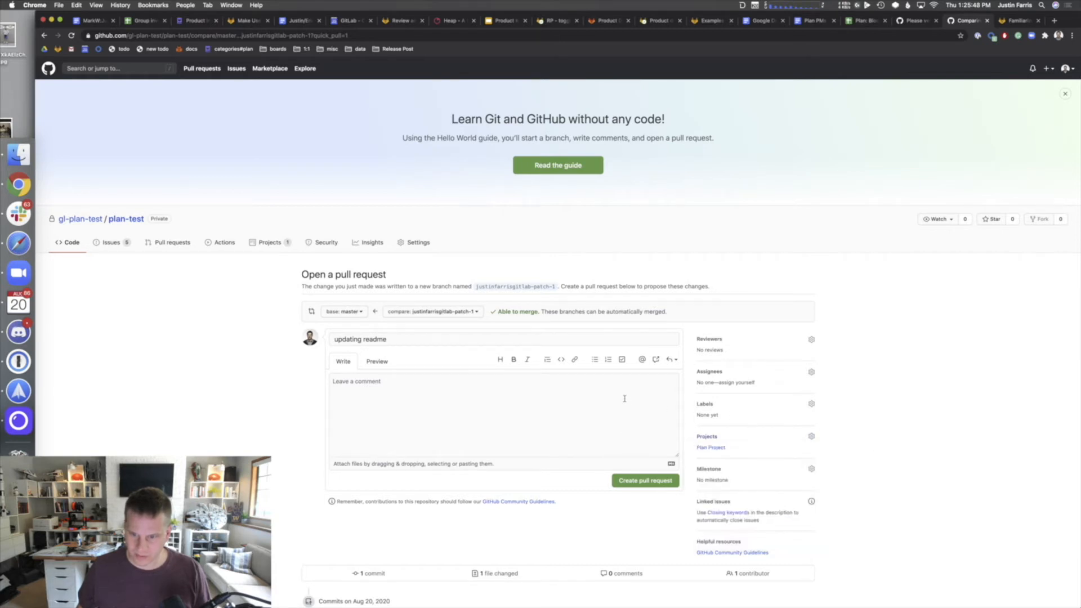
left_click(561, 413)
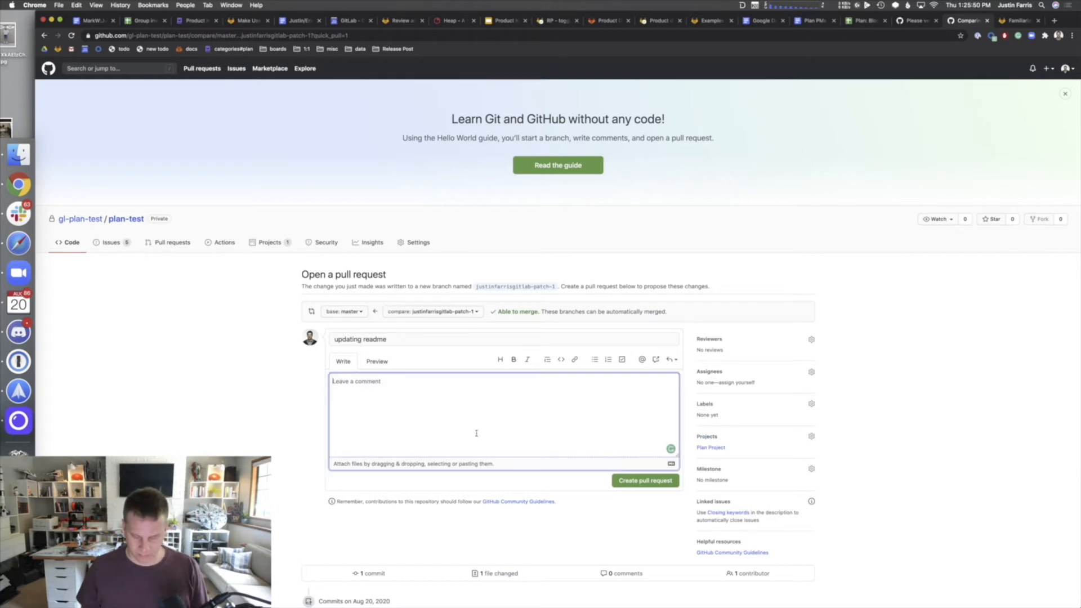
type("updates readme")
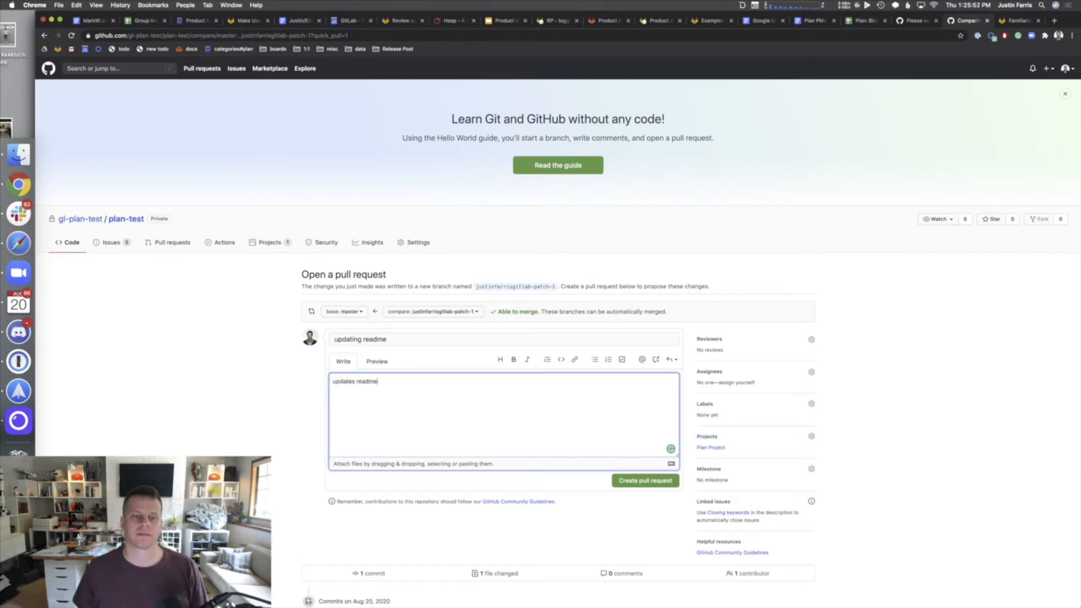
type(" with a line")
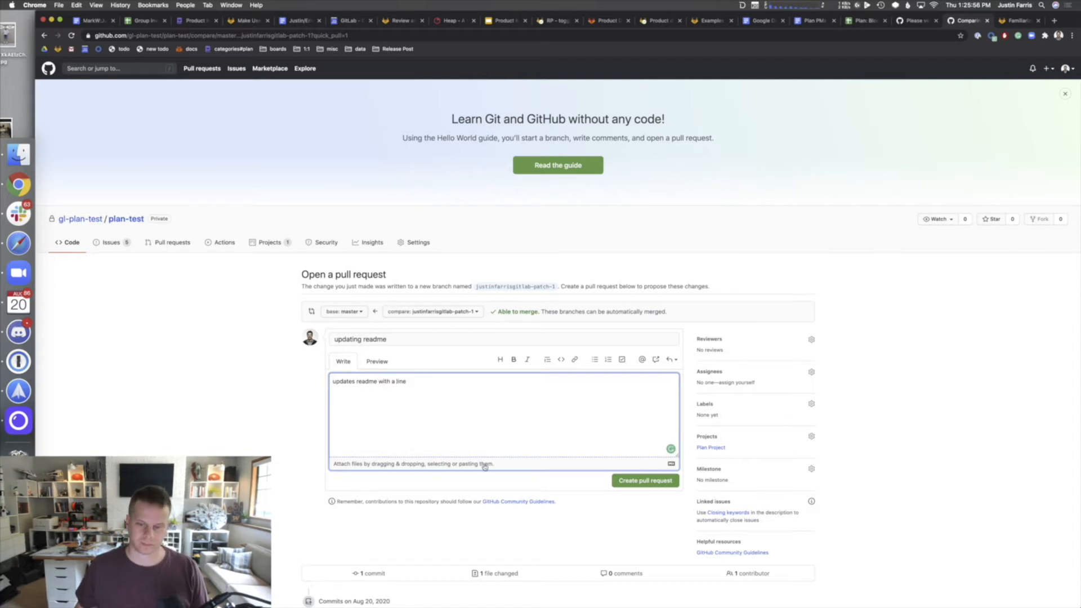
left_click(649, 483)
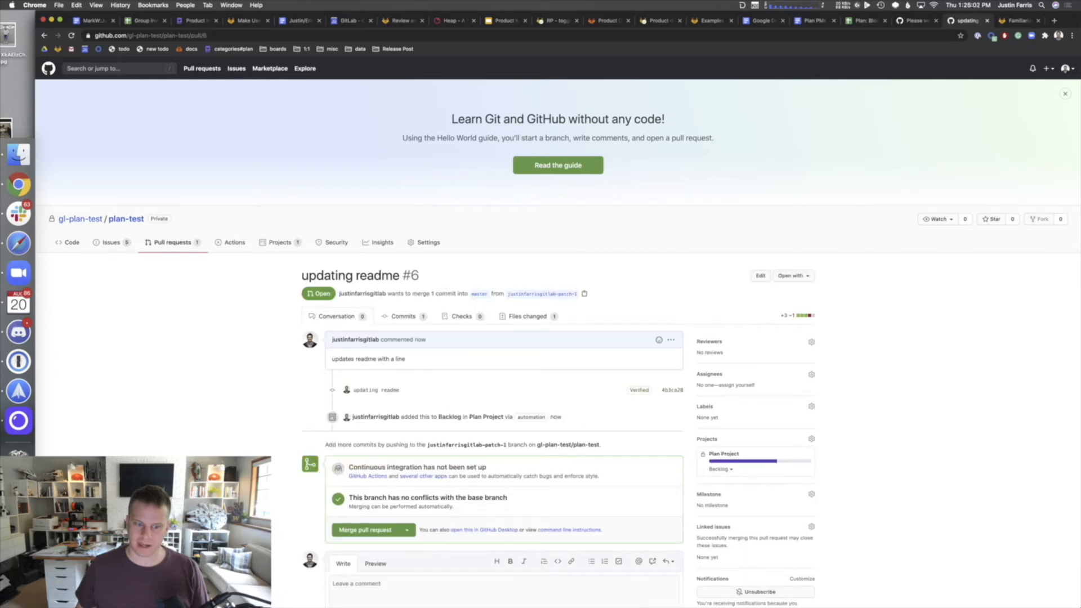
scroll(135, 447, "down", 5)
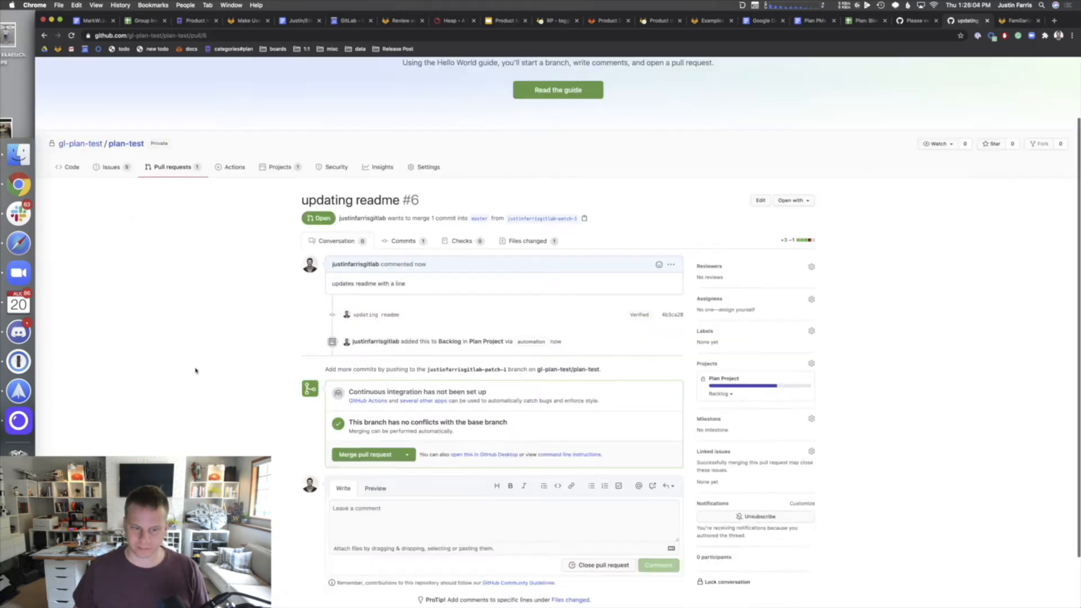
scroll(194, 372, "up", 5)
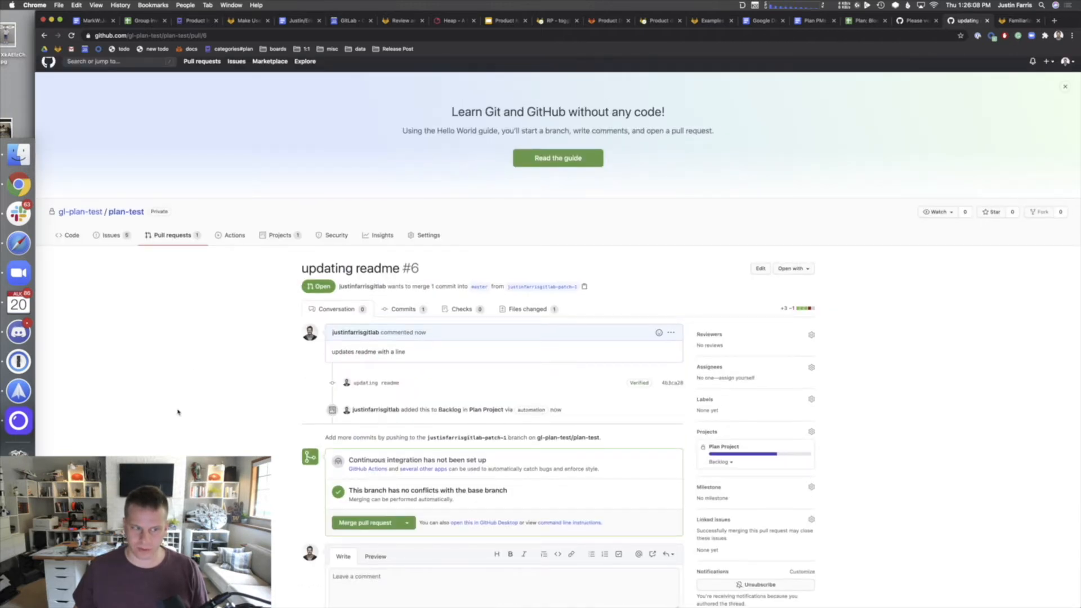
- On Plan Project, drag the updating readme card into In Progress, then open pull request #6
left_click(288, 235)
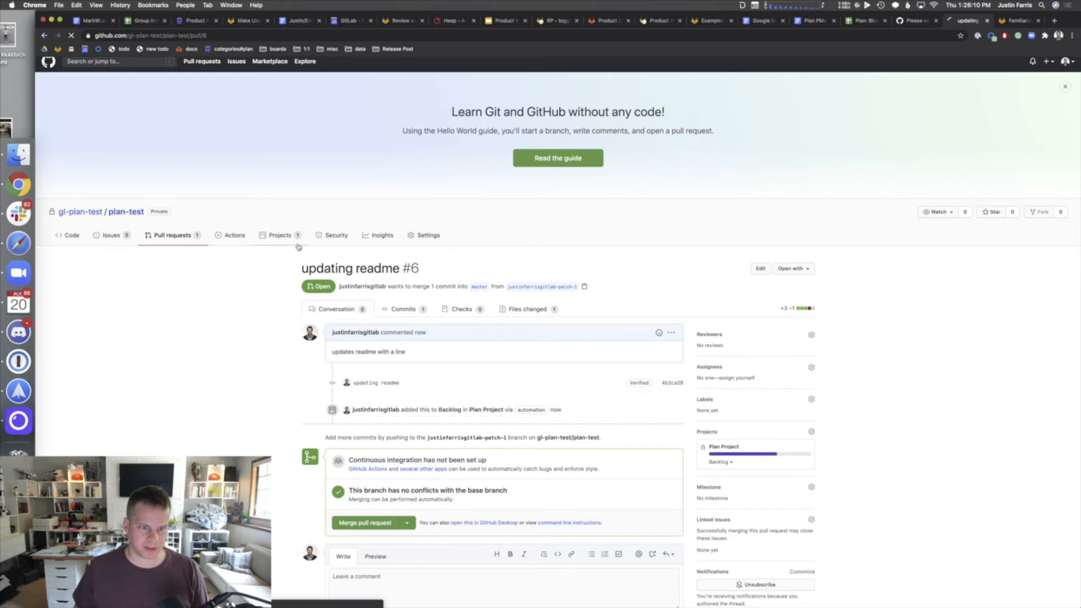
left_click(324, 321)
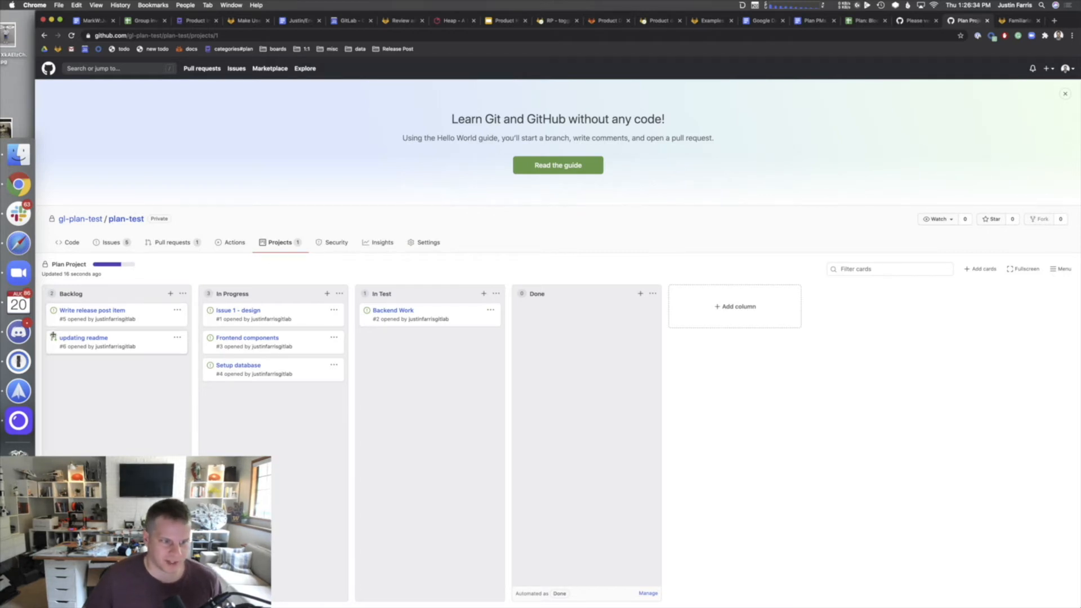
left_click_drag(123, 342, 296, 397)
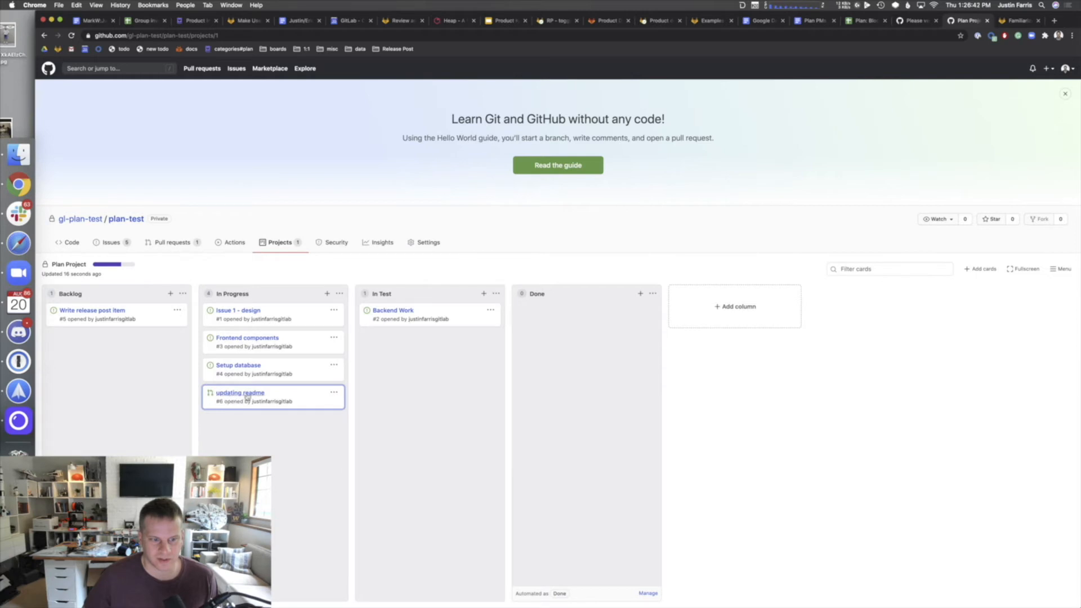
left_click(269, 394)
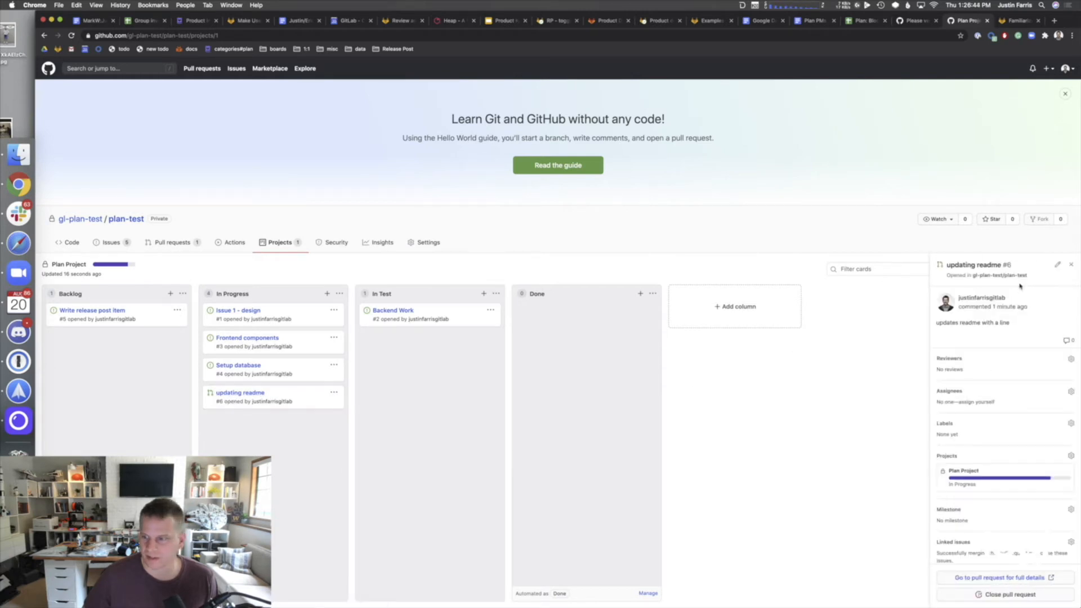
scroll(1005, 476, "down", 1)
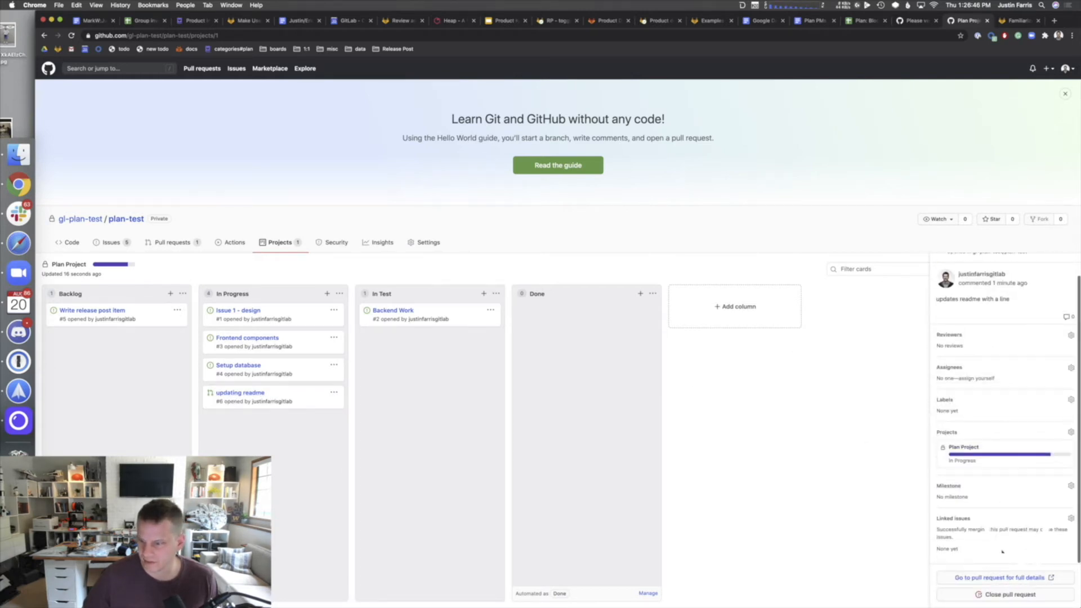
left_click(996, 580)
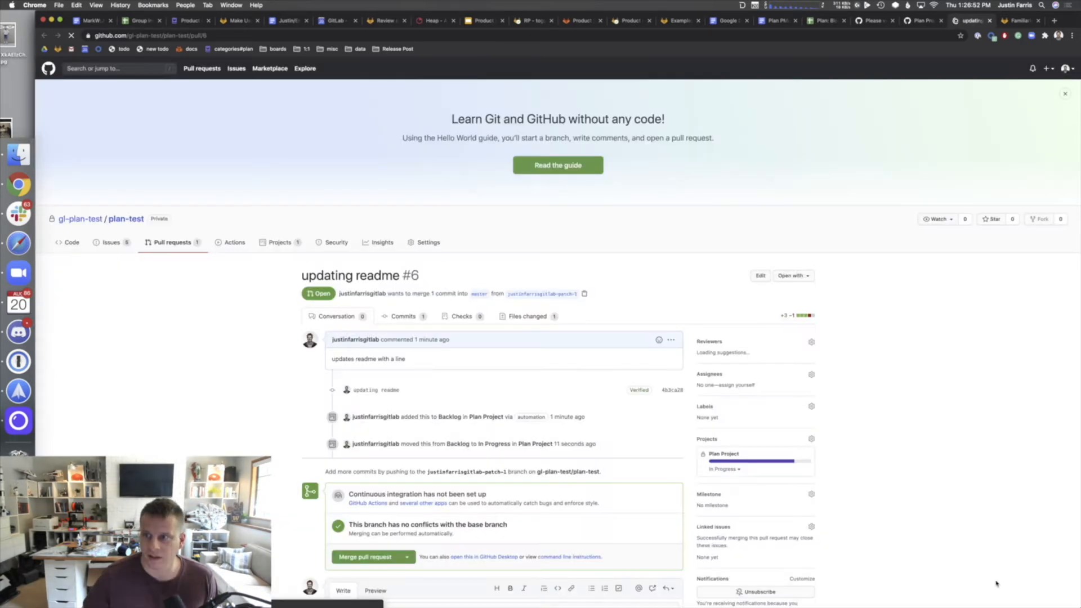
- Merge pull request #6 into master and confirm the merge
scroll(425, 488, "down", 3)
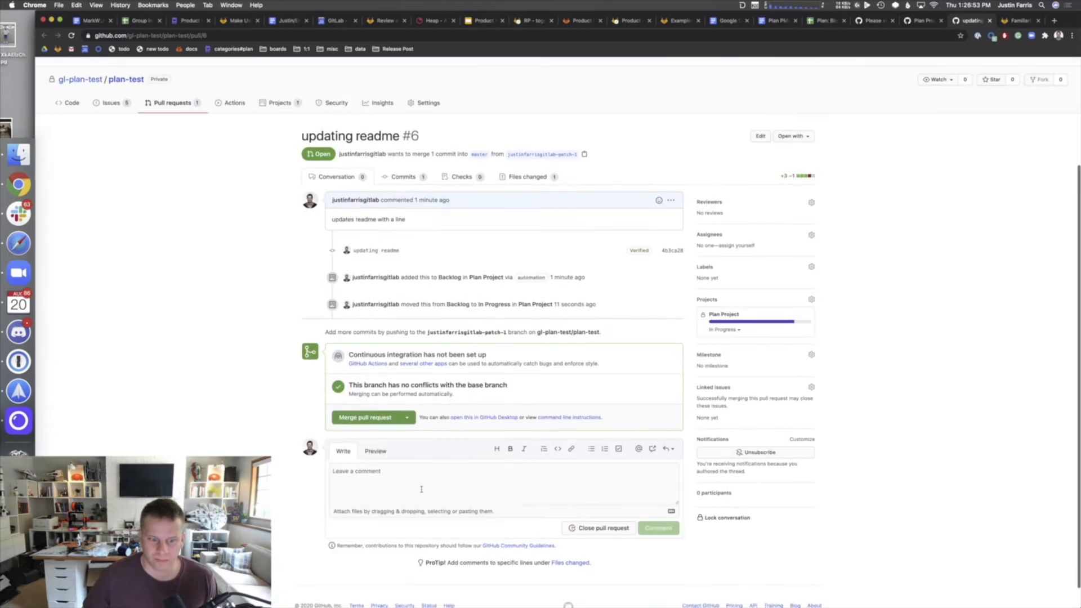
left_click(385, 416)
left_click(365, 407)
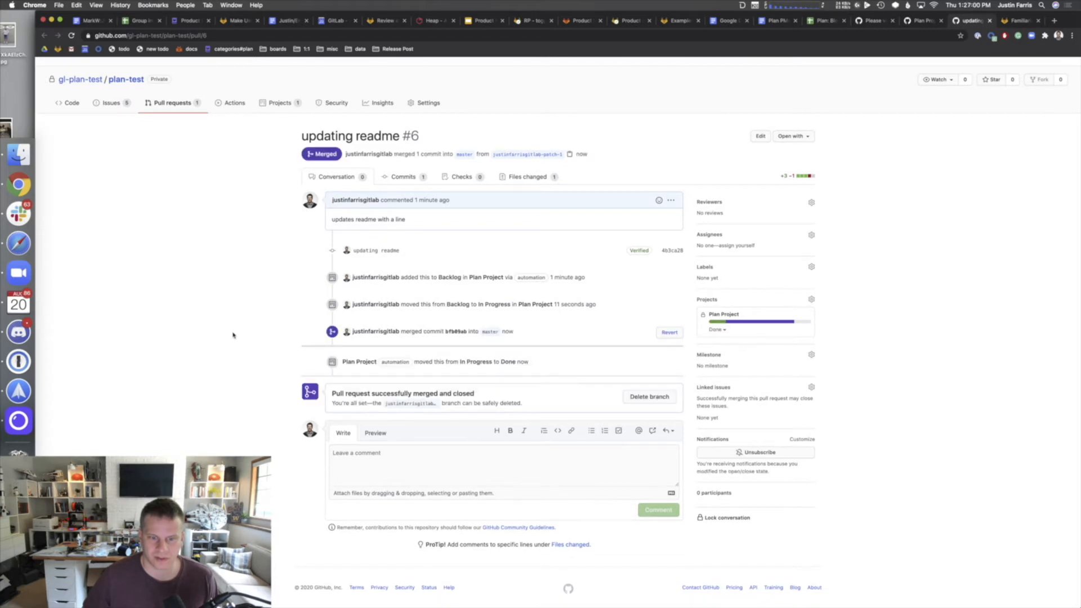
scroll(239, 332, "up", 3)
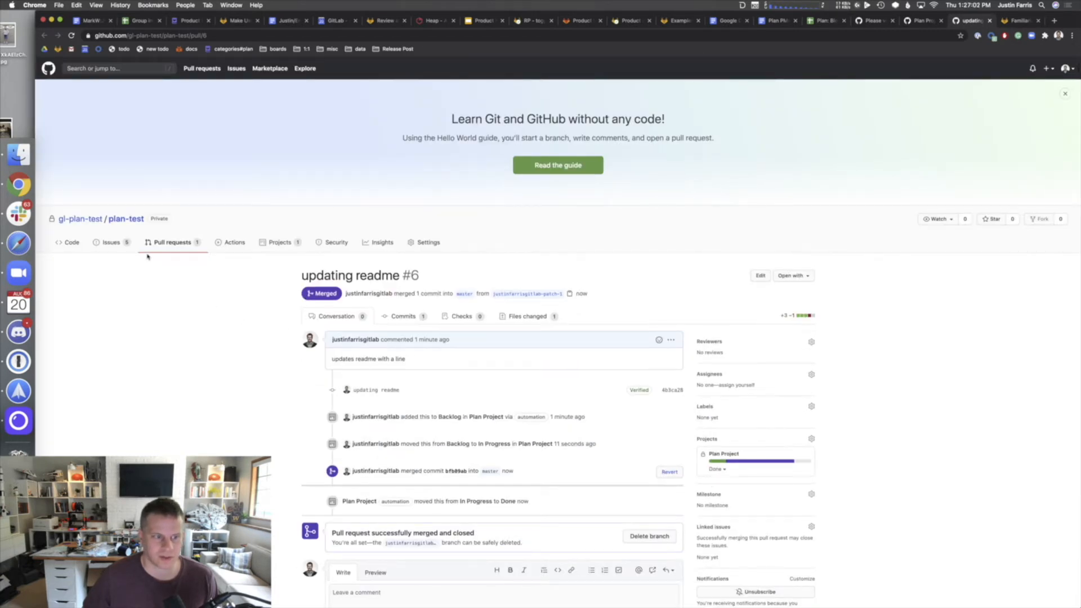
- Open the Plan Project board and check the Backend Work card's details
left_click(280, 243)
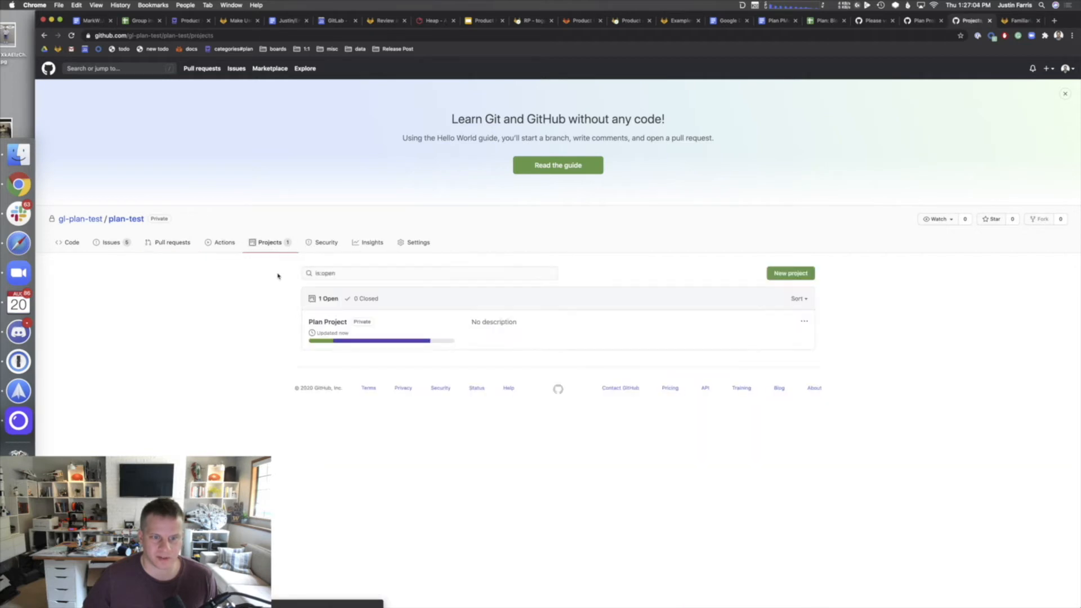
left_click(326, 322)
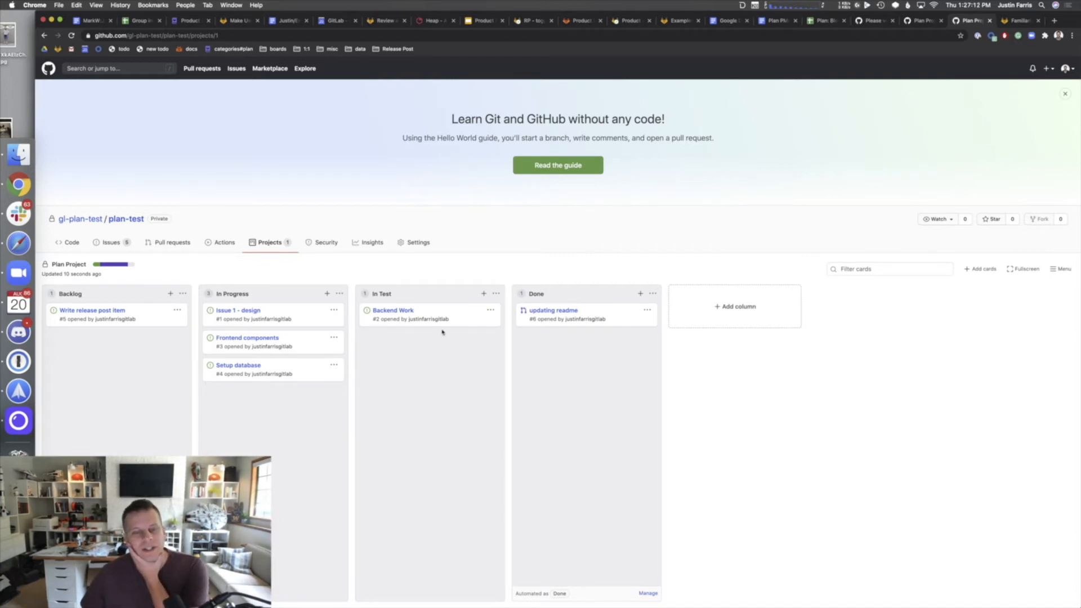
left_click(377, 318)
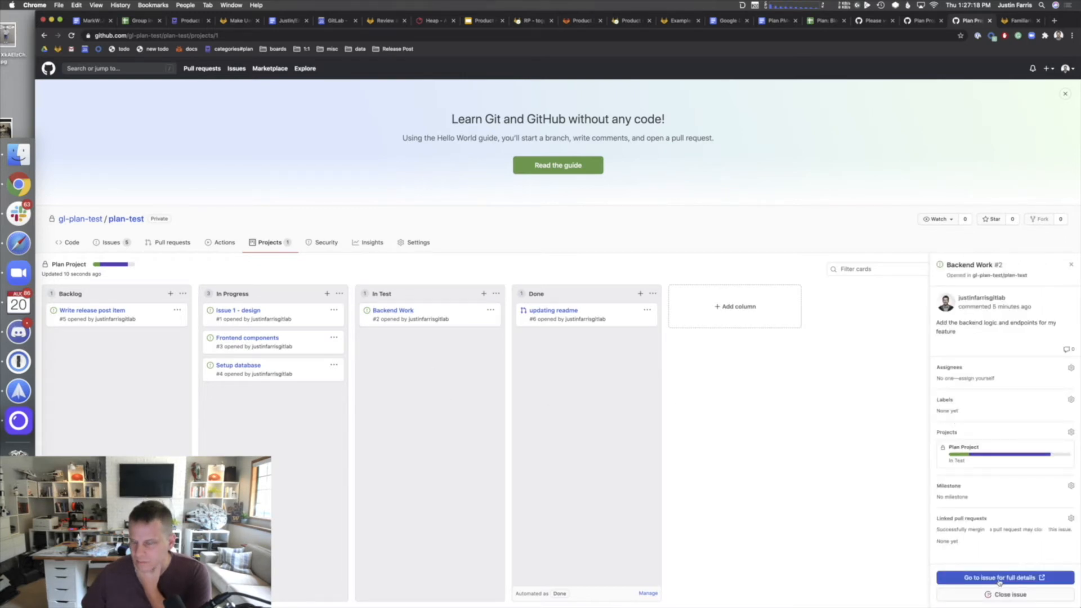
left_click(1068, 267)
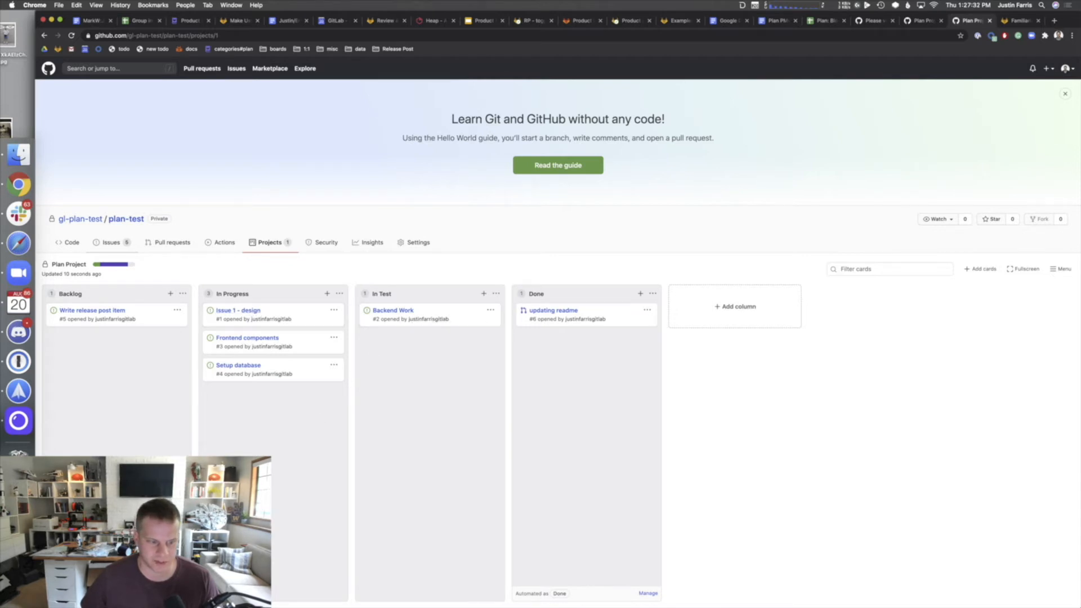
- Look over the Backlog column's automation settings without changes, then go to the issue list
left_click(178, 592)
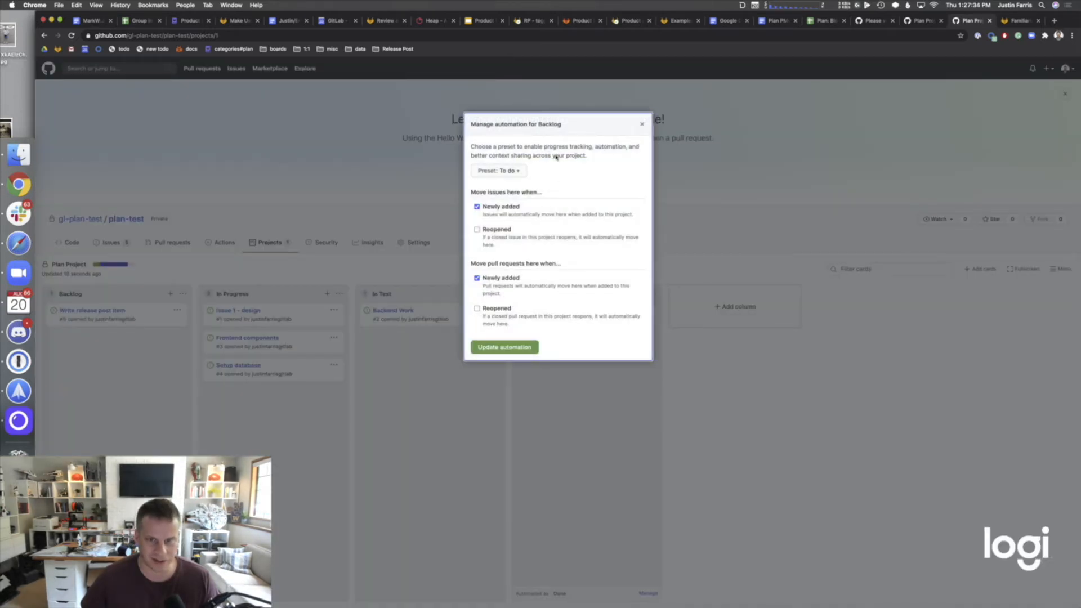
left_click(642, 125)
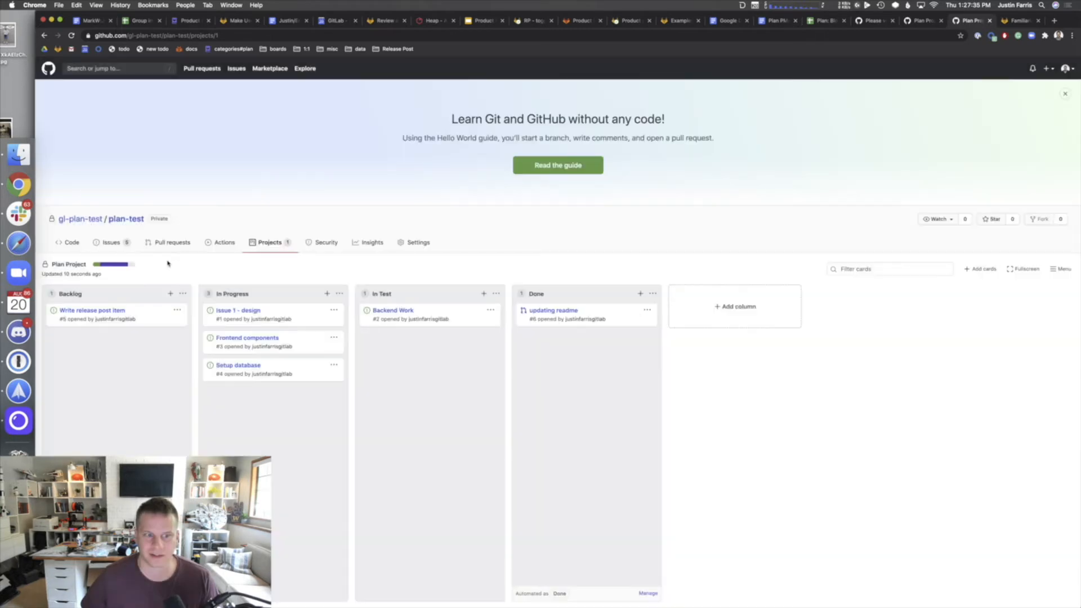
left_click(108, 242)
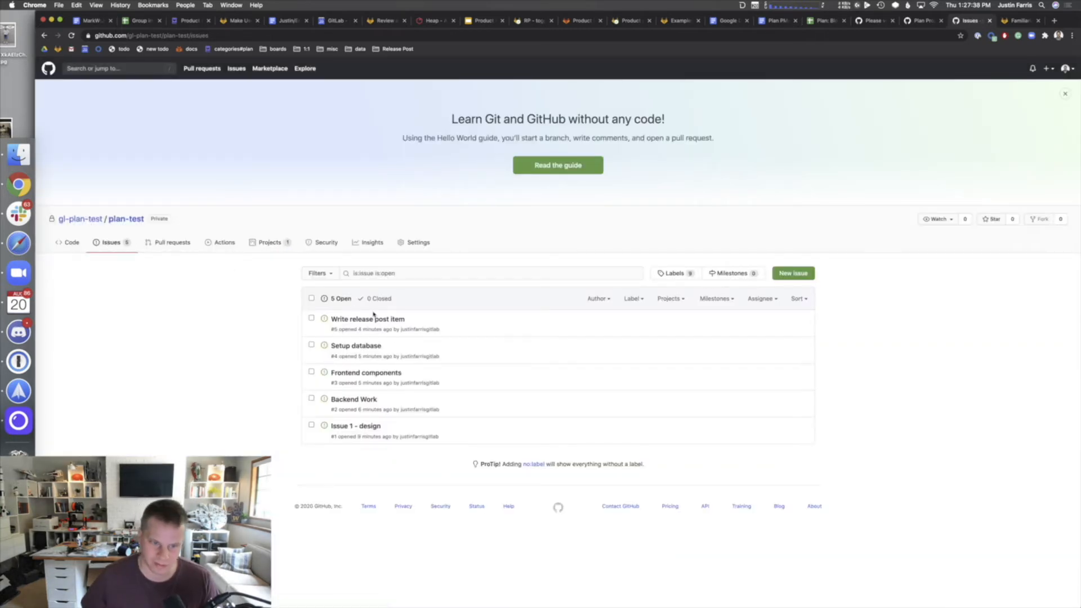
- Create a 'release post' label and apply it to the Write release post item issue
left_click(378, 319)
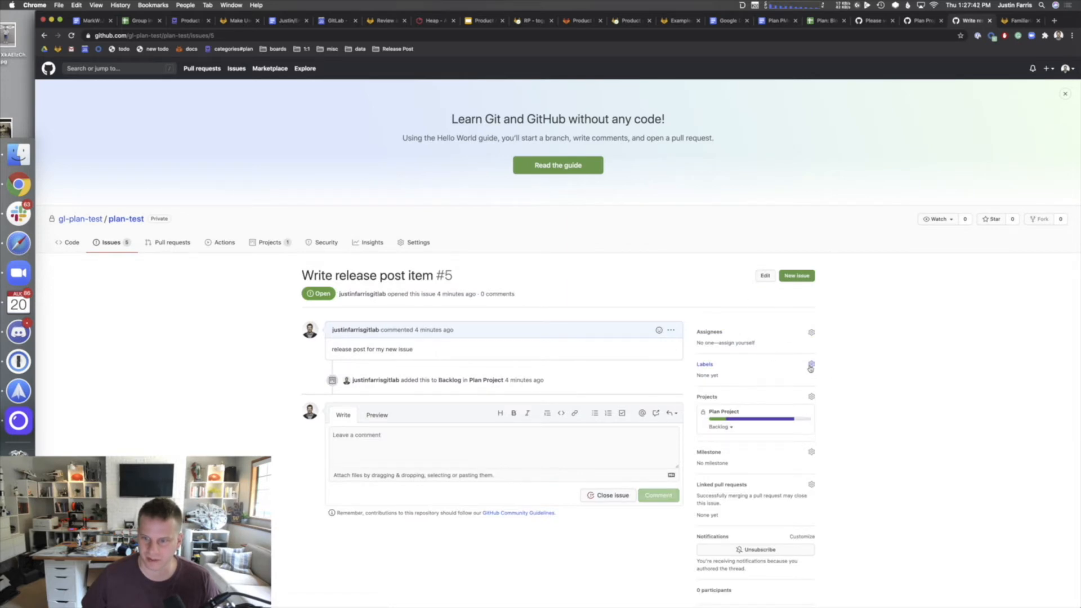
left_click(811, 365)
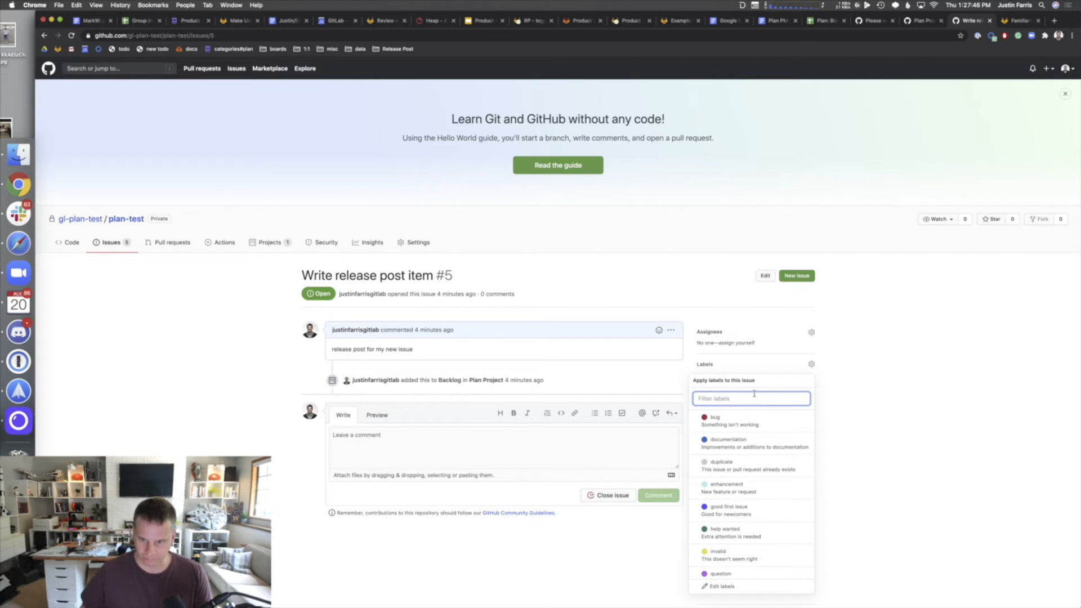
type("r")
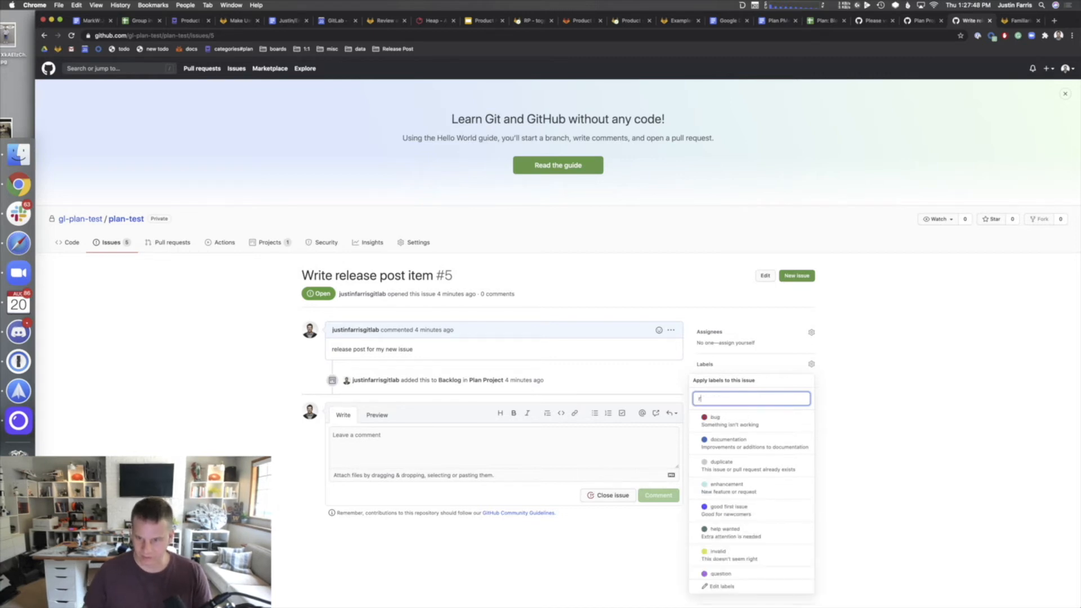
type("elease post")
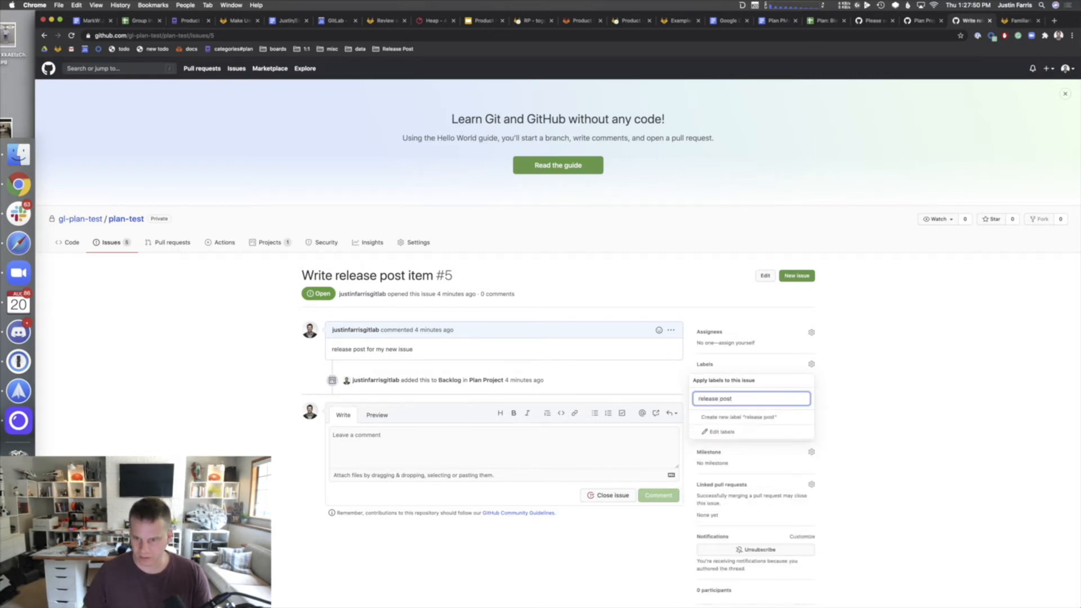
left_click(742, 417)
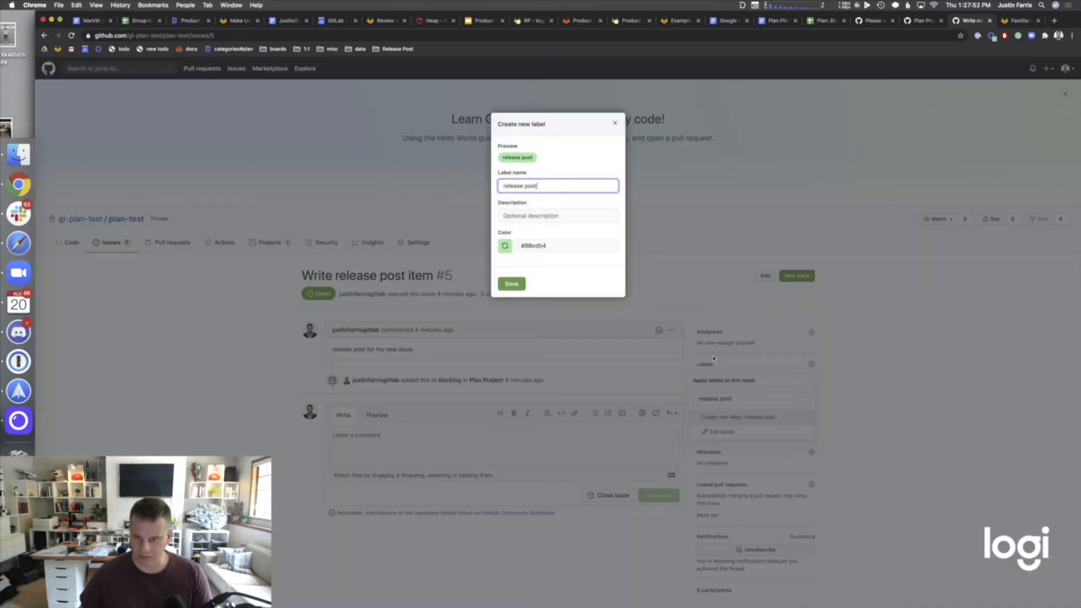
left_click(511, 283)
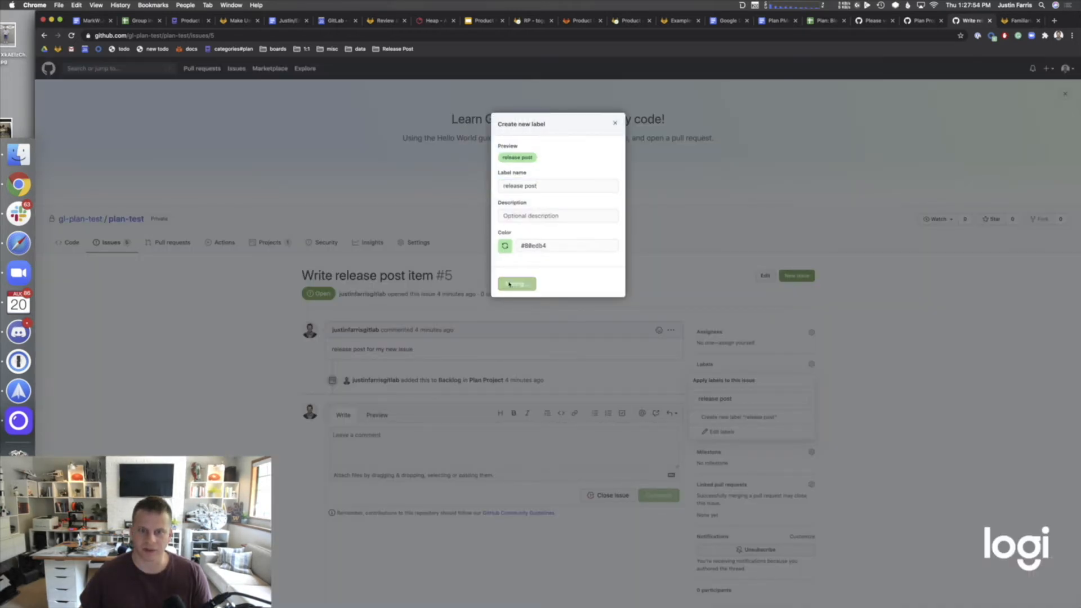
left_click(830, 407)
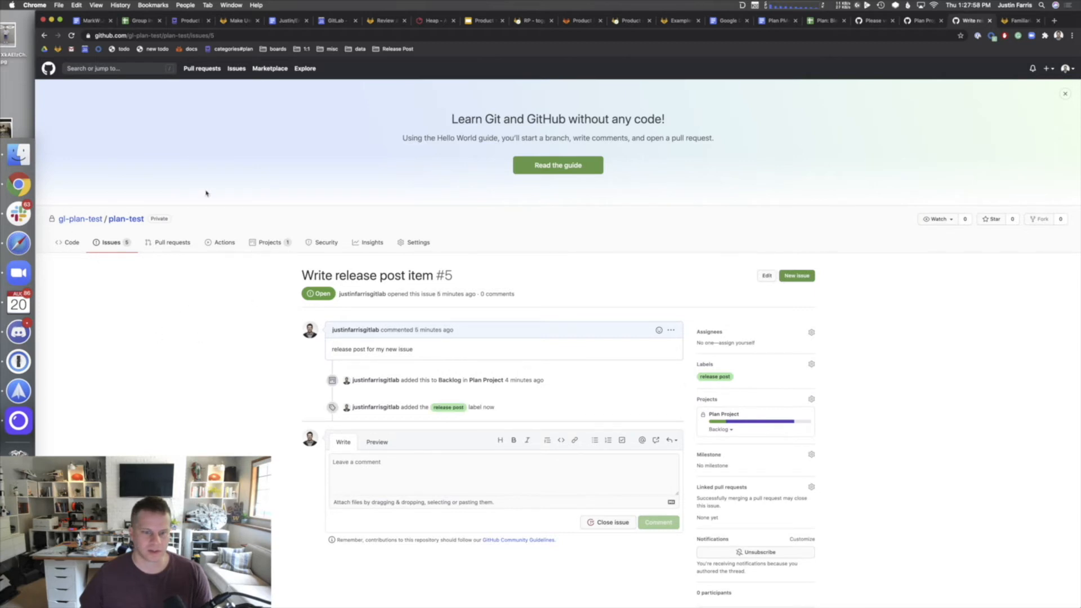
- Create a 'frontend' label and apply it to the Frontend components issue
left_click(44, 34)
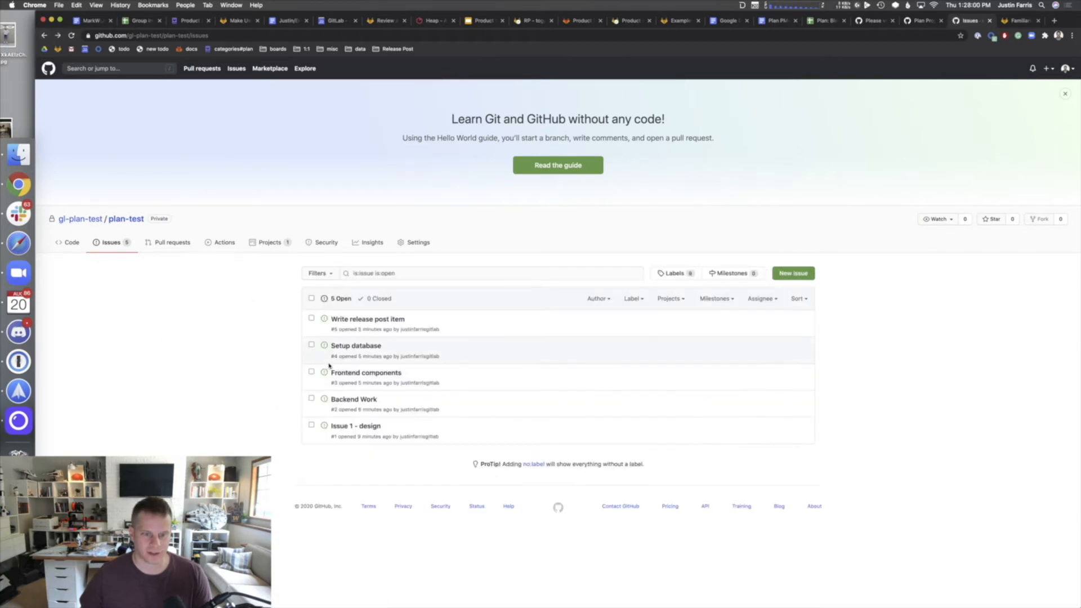
left_click(337, 372)
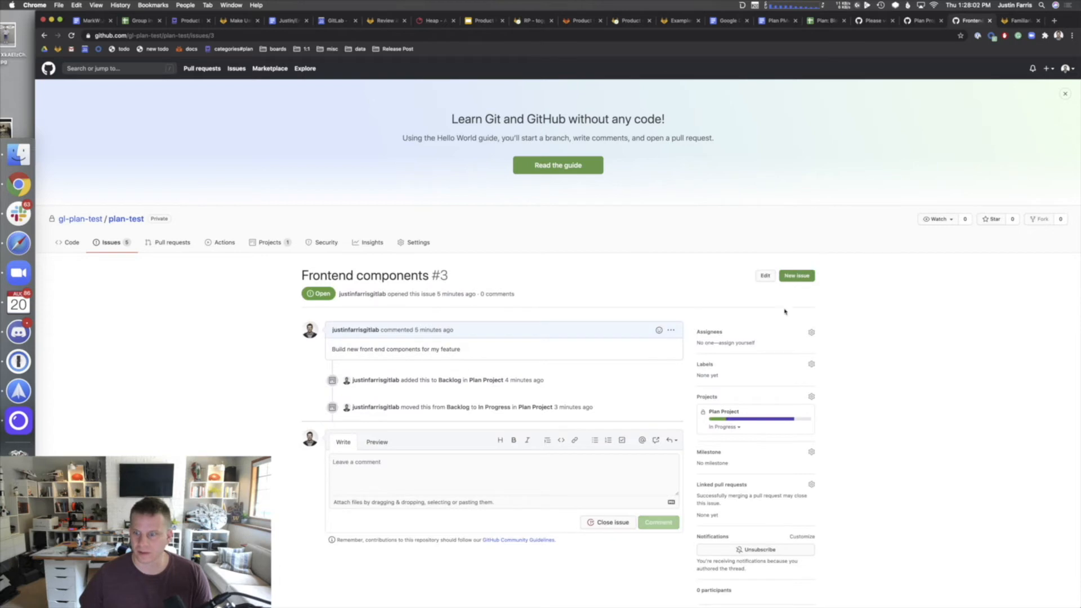
left_click(811, 364)
type("f")
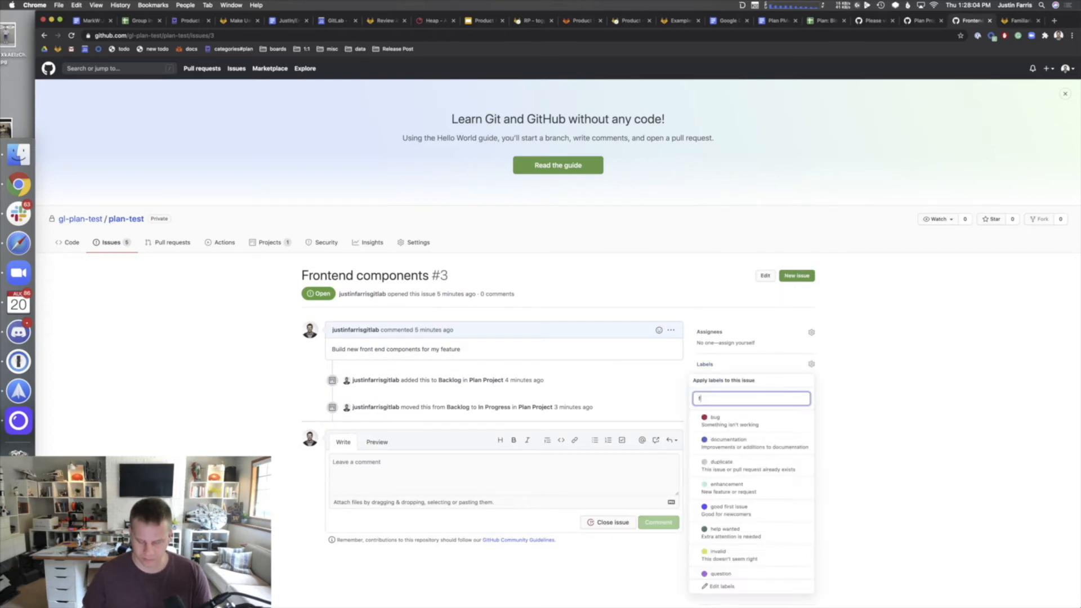
type("rontend")
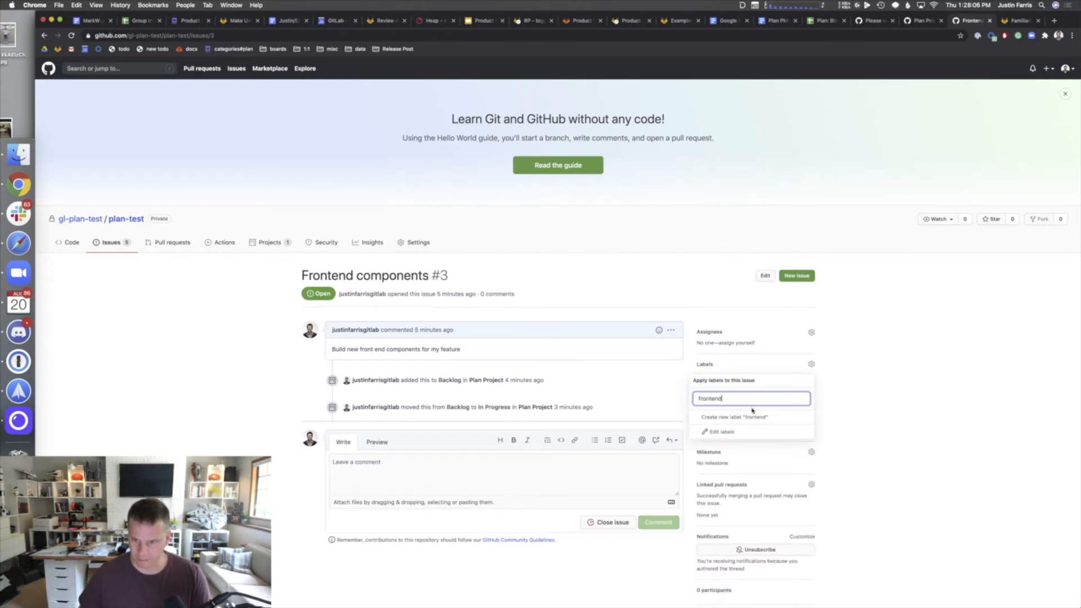
left_click(753, 416)
left_click(524, 283)
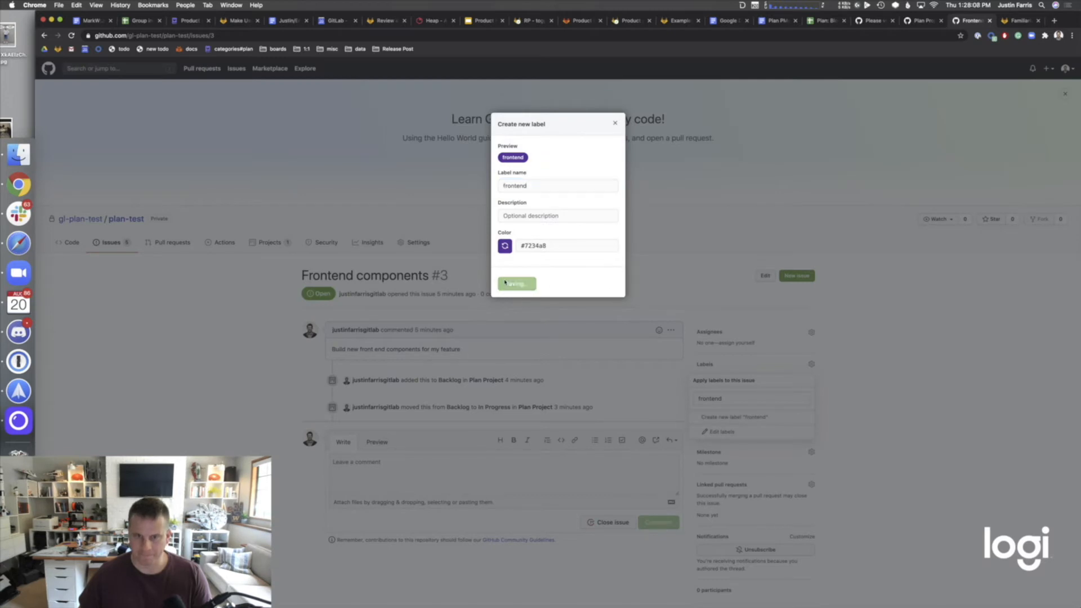
left_click(19, 391)
left_click(159, 315)
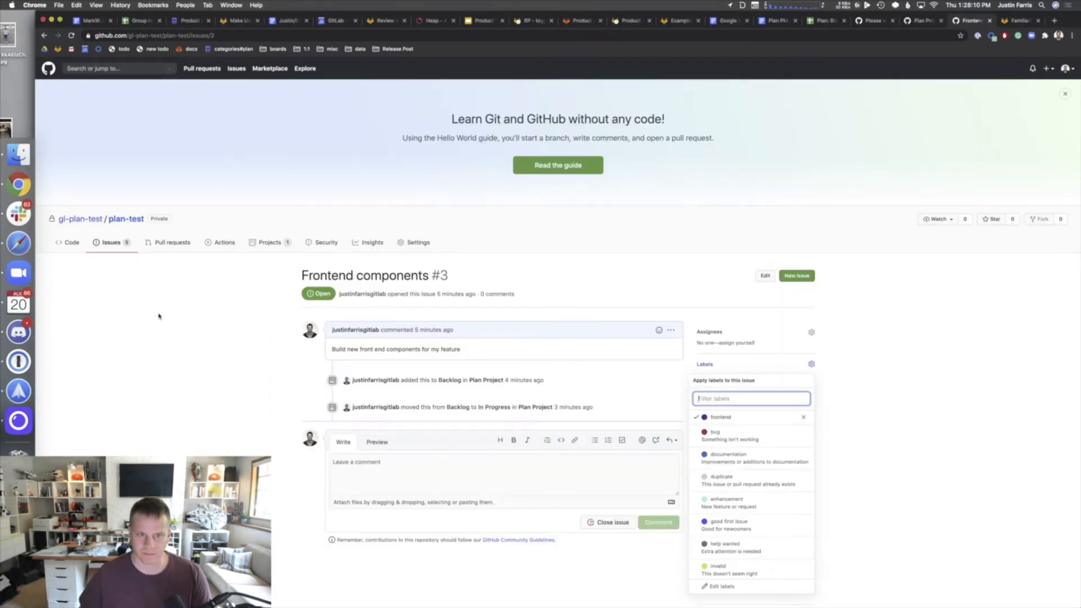
left_click(162, 317)
- Create a 'backend' label, apply it to Backend Work #2, and open the projects list
left_click(44, 36)
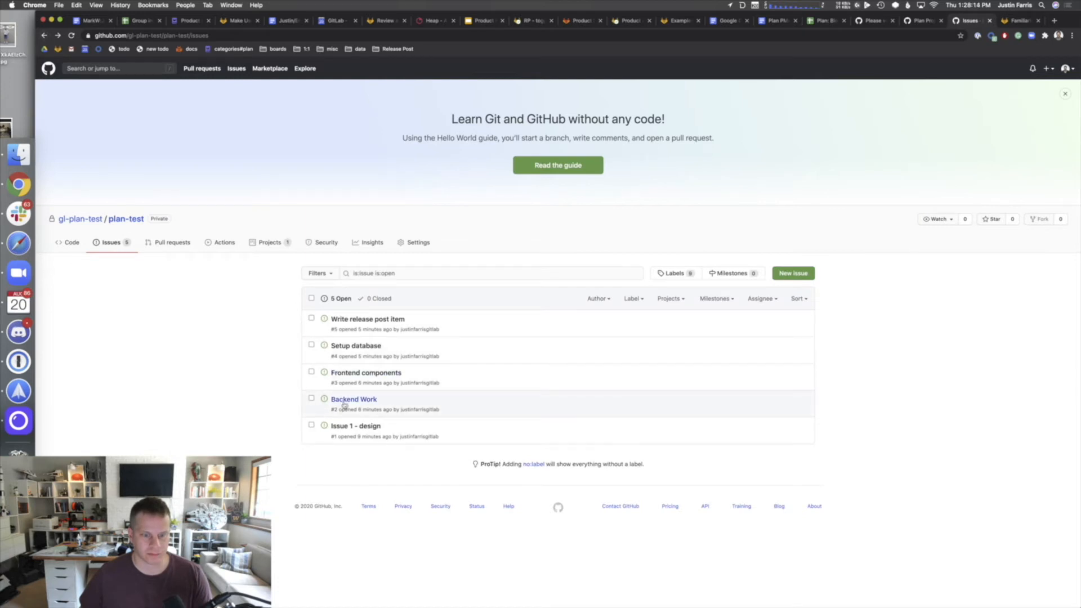
left_click(339, 399)
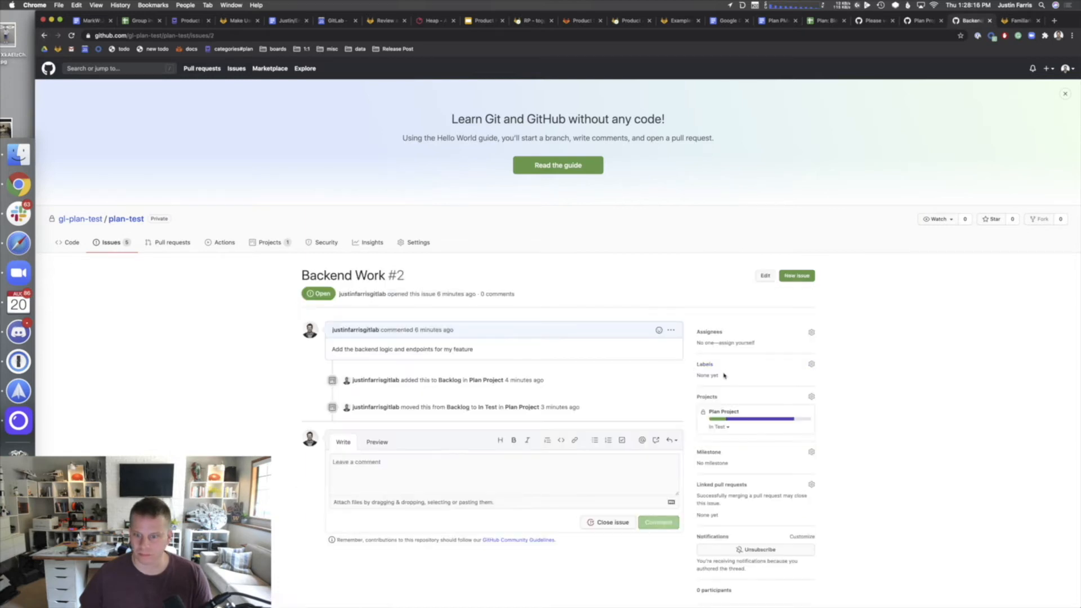
left_click(810, 364)
type("baclemd")
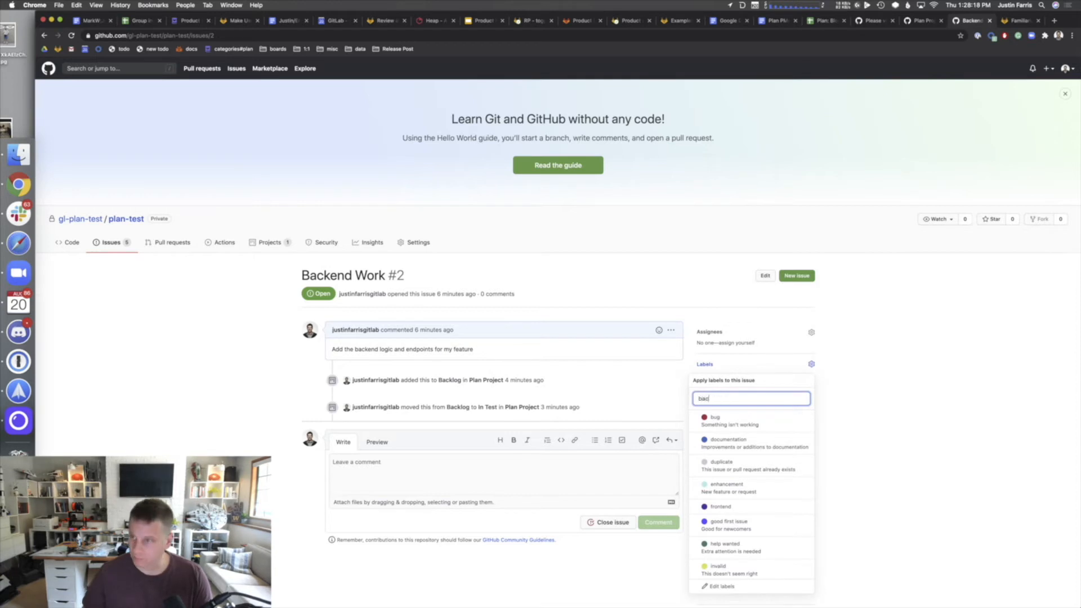
key("BackSpace")
key("BackSpace")
key("BackSpace")
key("BackSpace")
key("BackSpace")
key("BackSpace")
key("BackSpace")
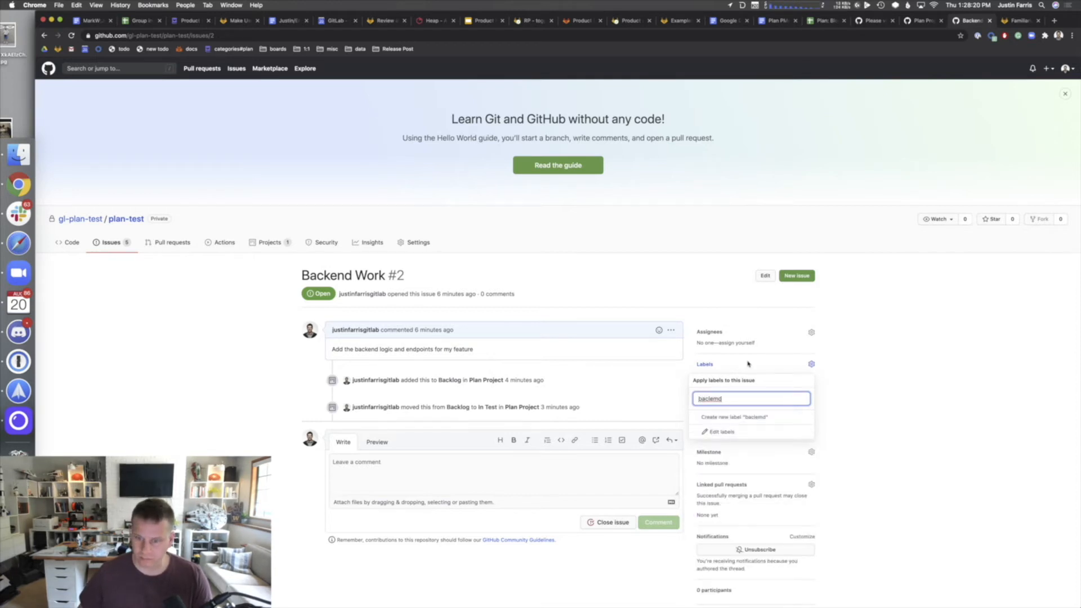
type("backen")
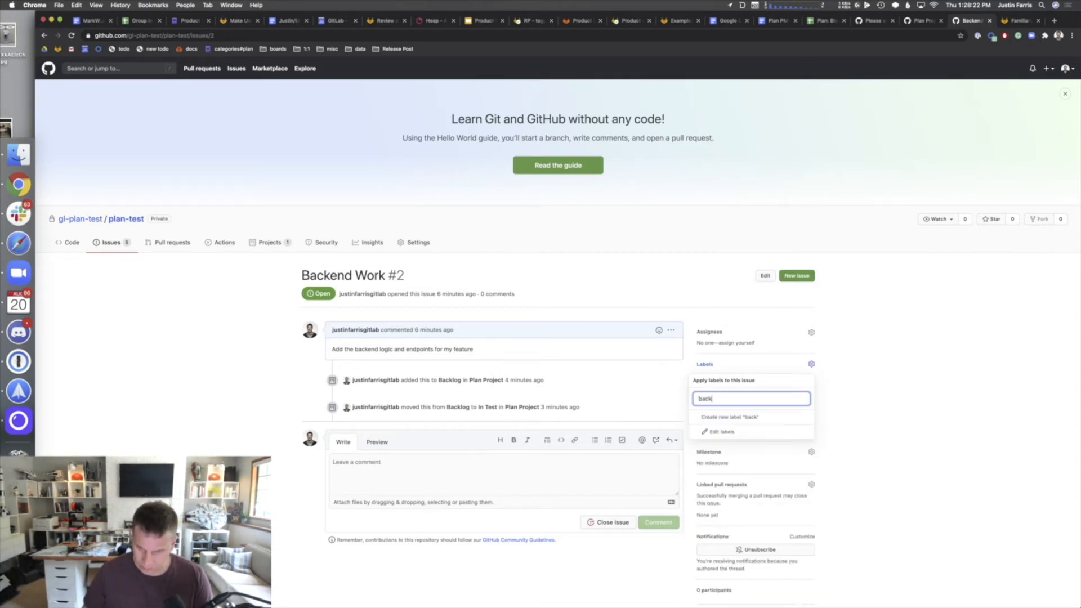
left_click(749, 416)
left_click(512, 284)
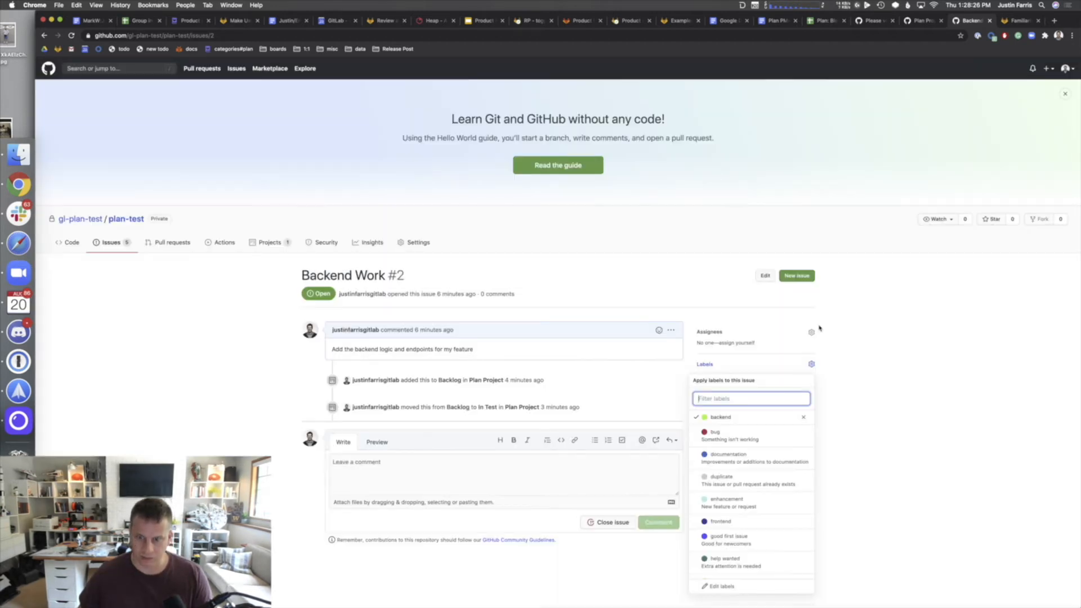
left_click(891, 338)
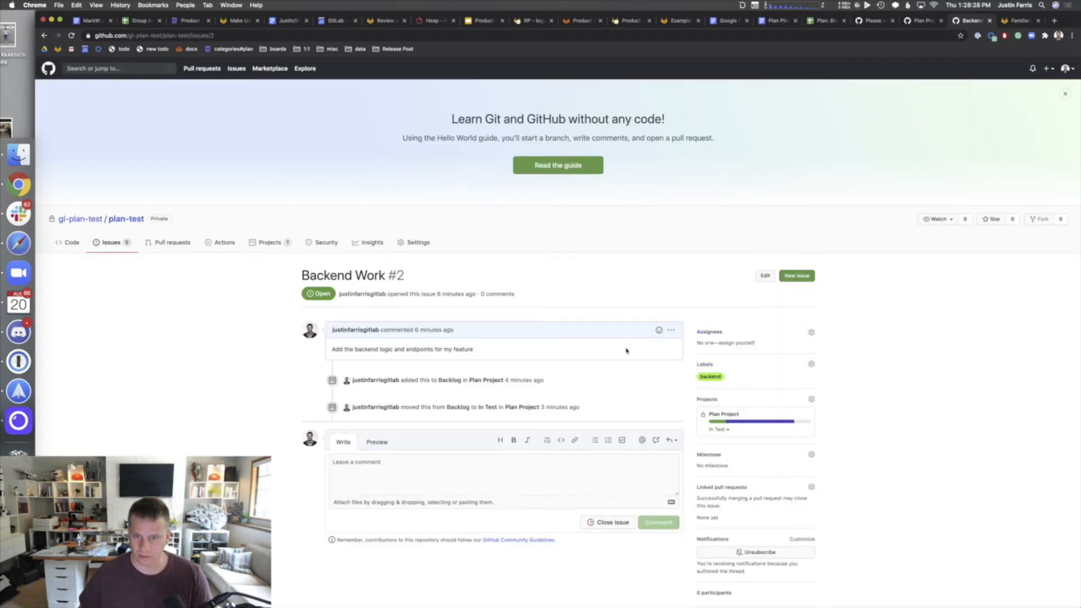
left_click(266, 242)
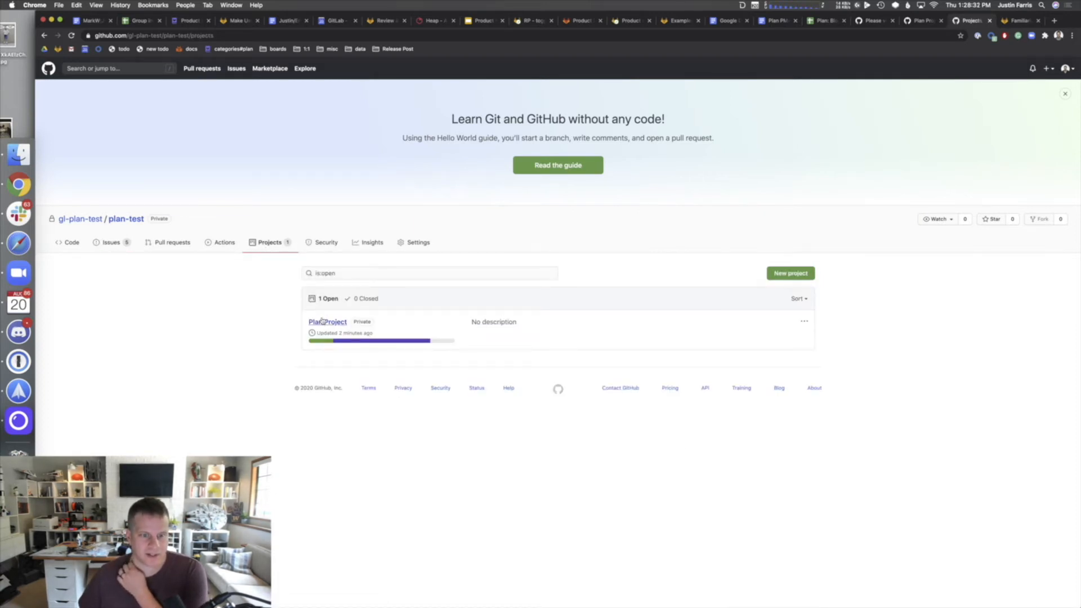
- Open Plan Project and look at the Write release post item card's options without acting
left_click(324, 322)
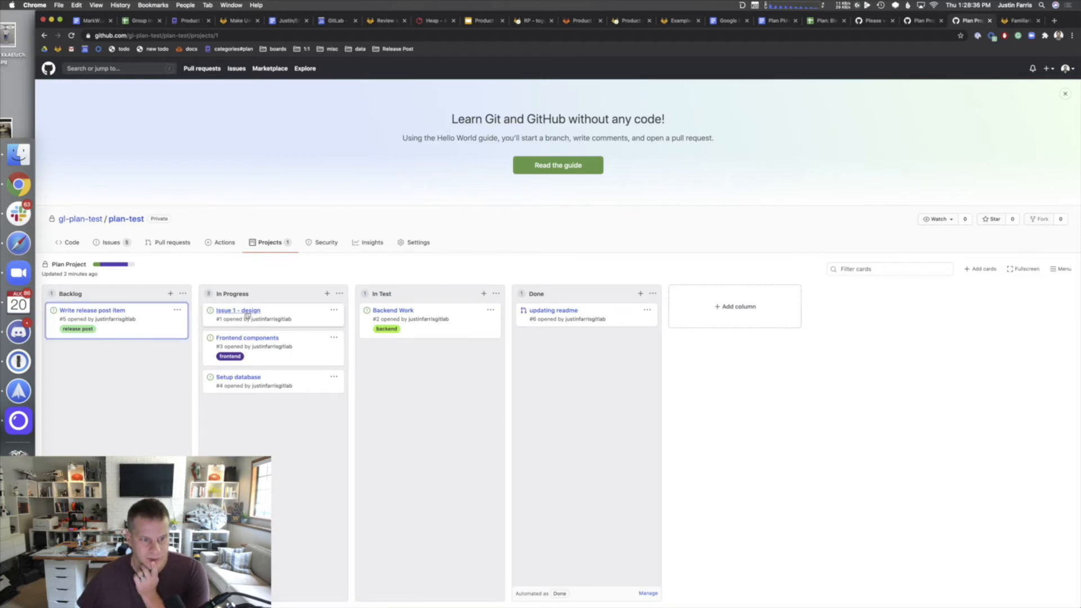
left_click(177, 310)
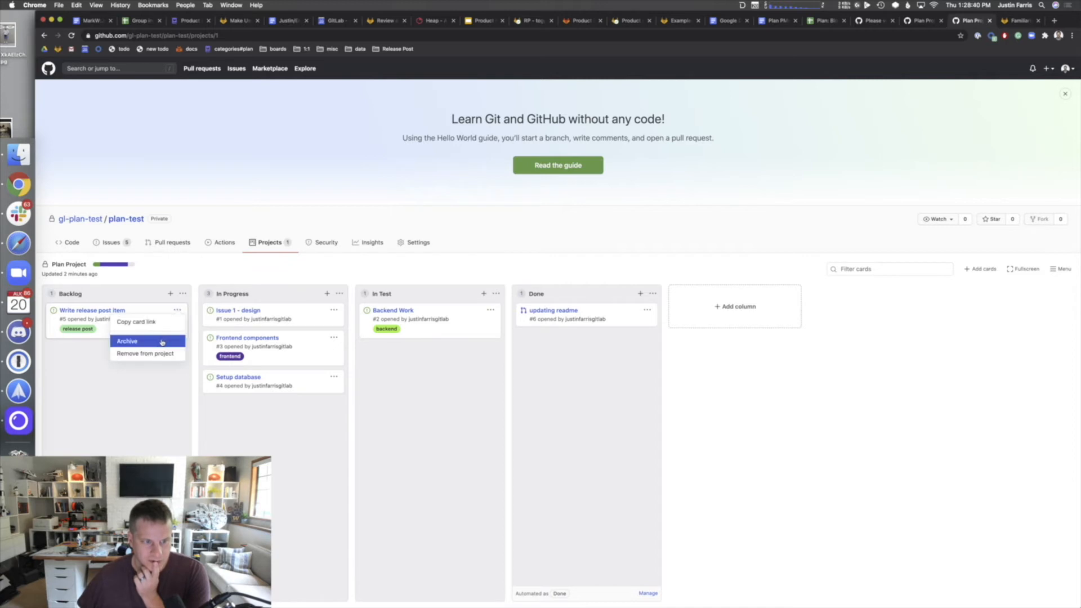
left_click(124, 396)
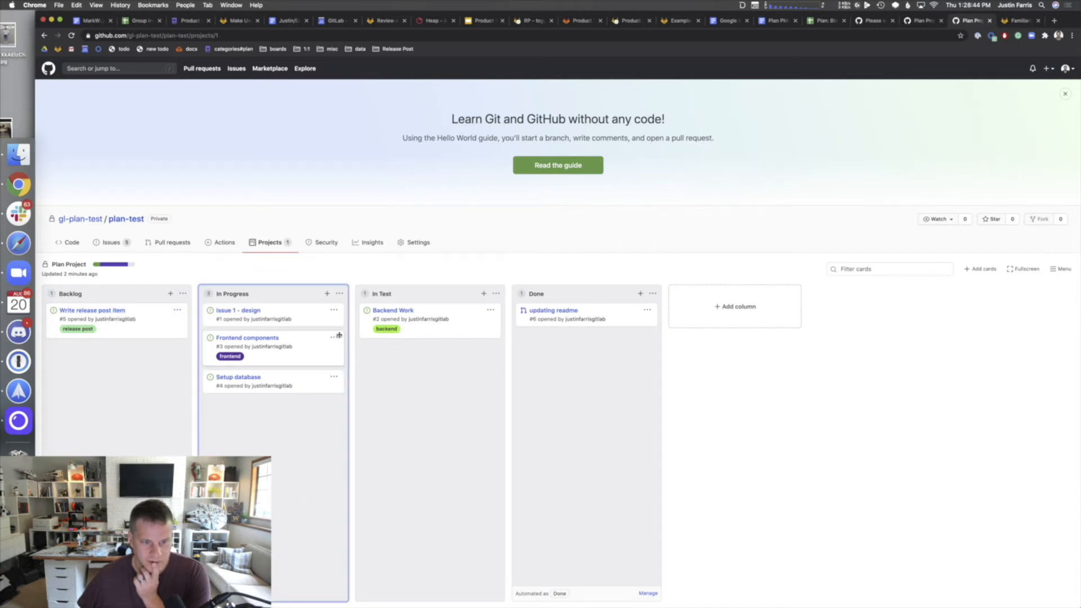
- Review In Progress automation presets without changes, then show the Backend Work card's details
left_click(339, 293)
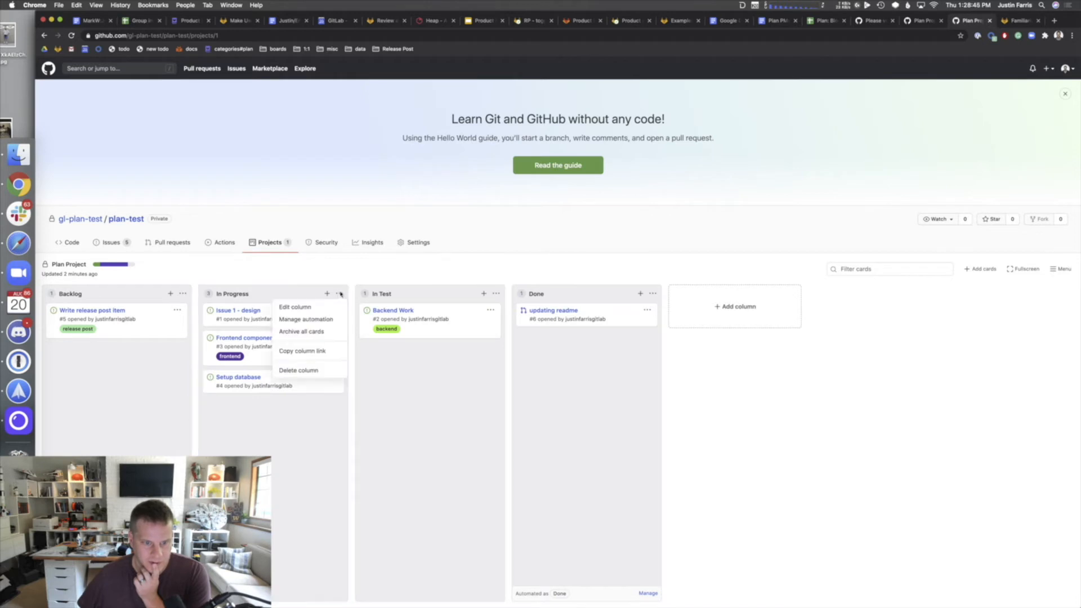
left_click(330, 320)
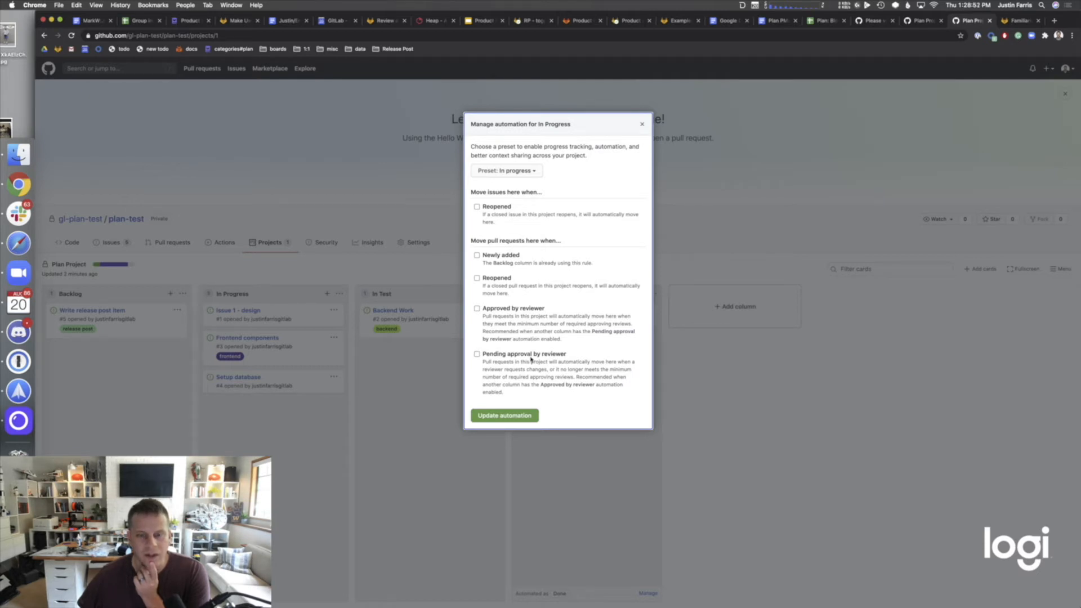
left_click(534, 174)
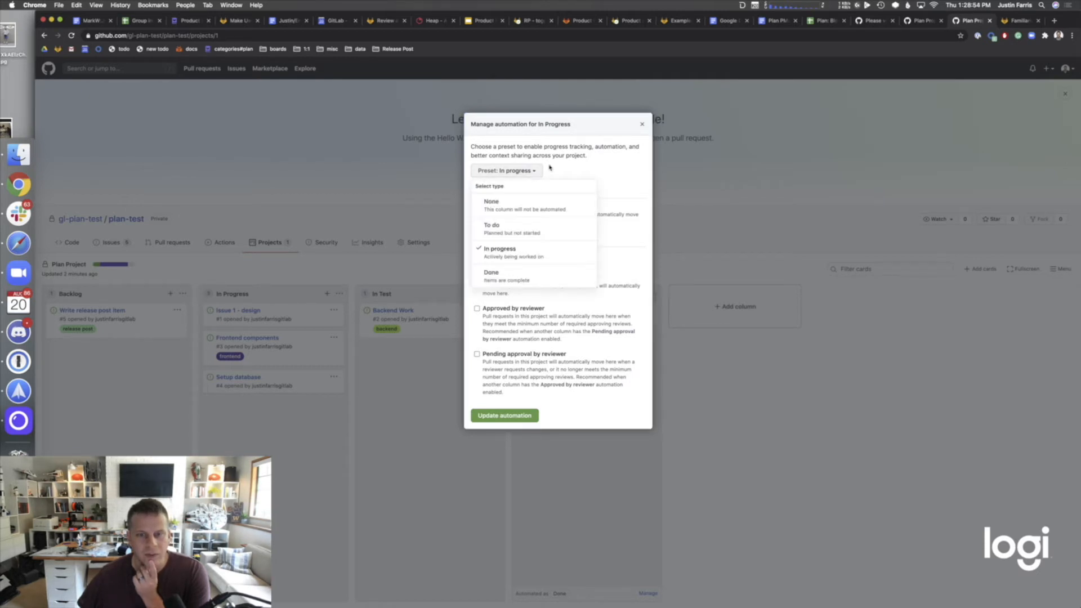
left_click(554, 164)
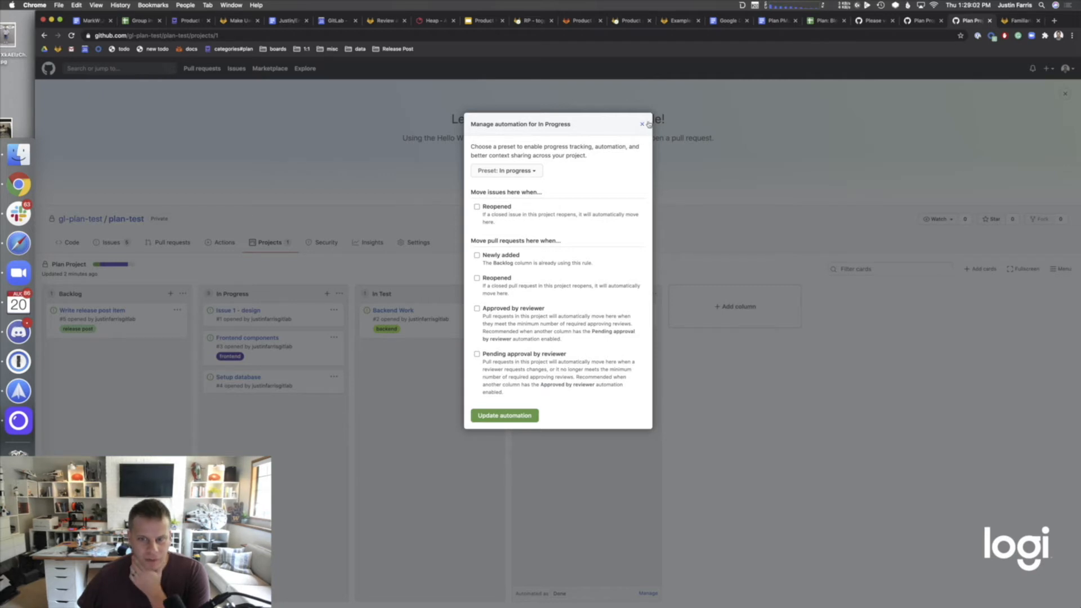
left_click(643, 124)
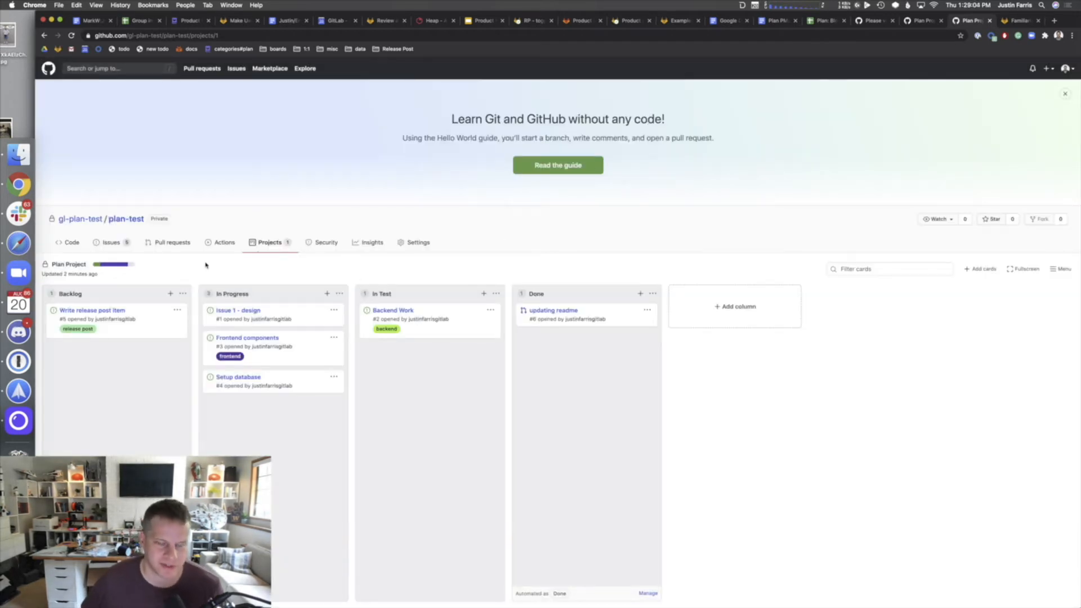
left_click(431, 328)
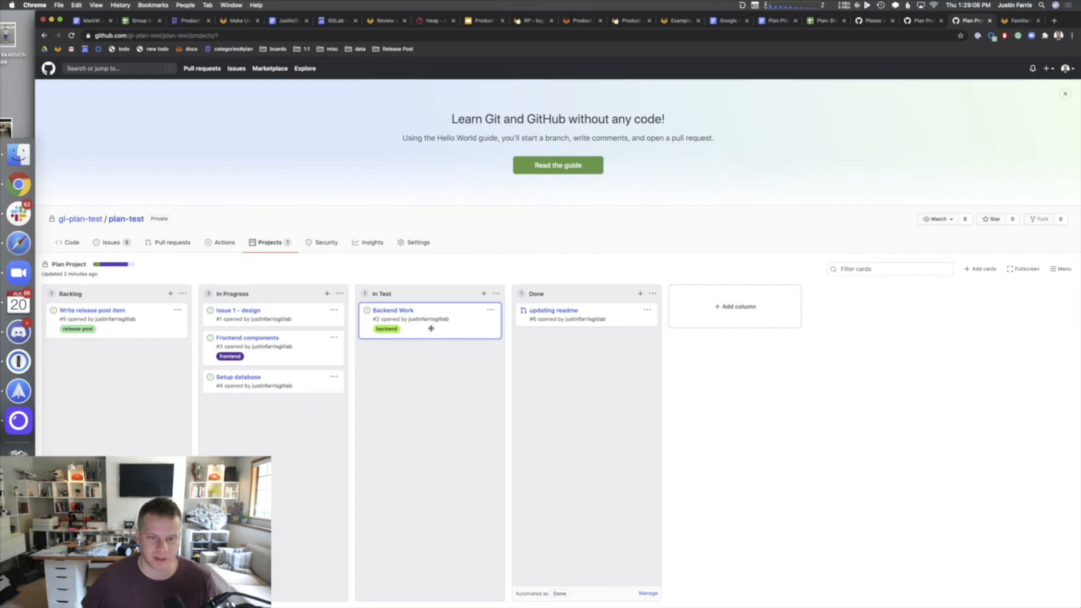
left_click(385, 312)
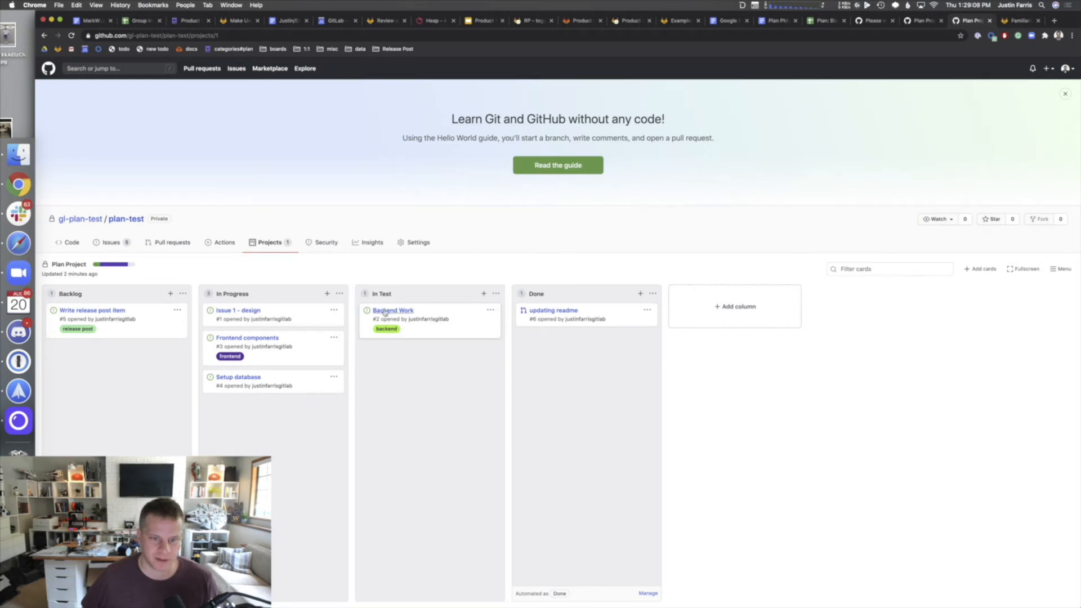
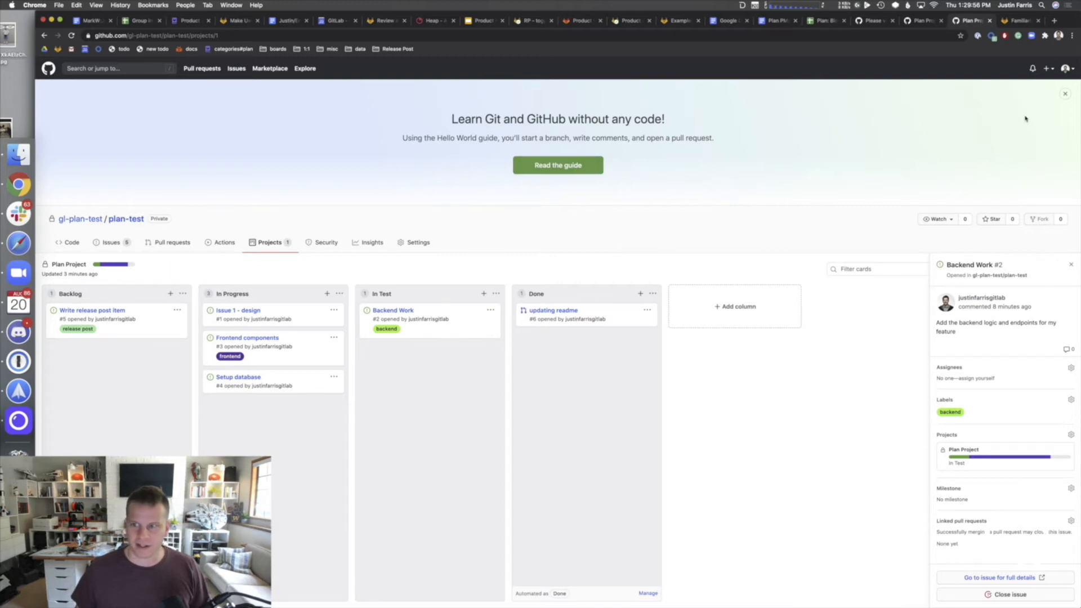
- Close the Learn Git and GitHub banner and open Backend Work #2 as a full issue page
left_click(1064, 94)
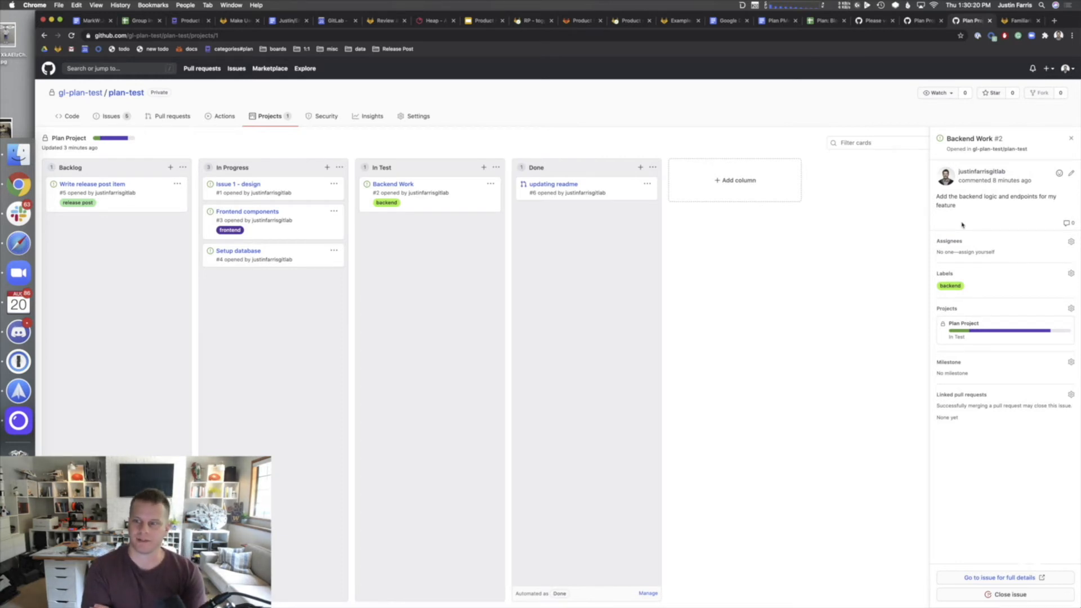
left_click(982, 139)
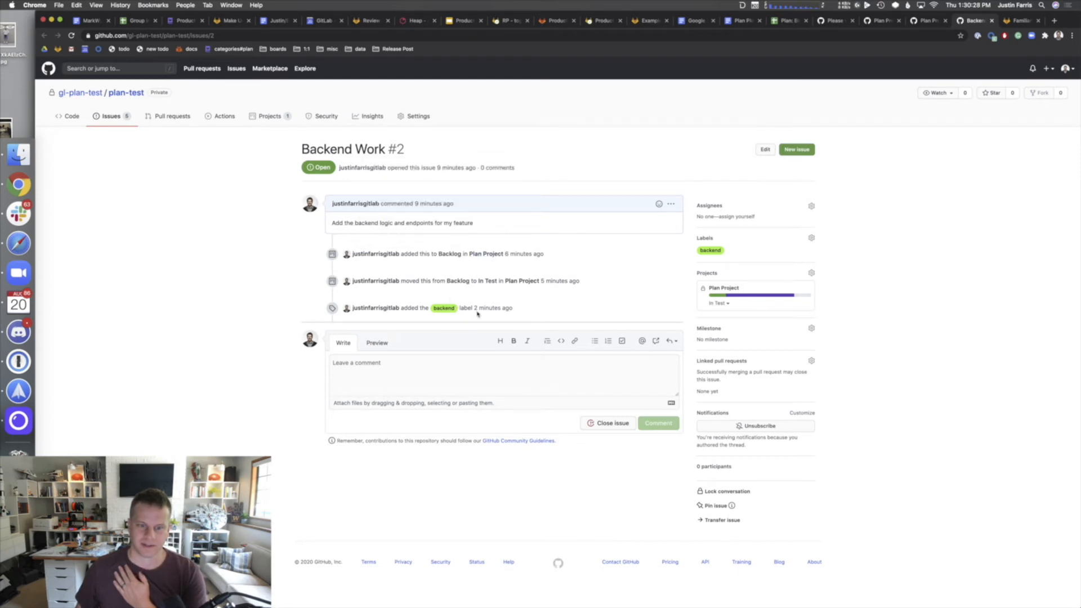
- Switch between the Plan Project board and the Backend Work #2 issue, ending on the board
left_click(917, 23)
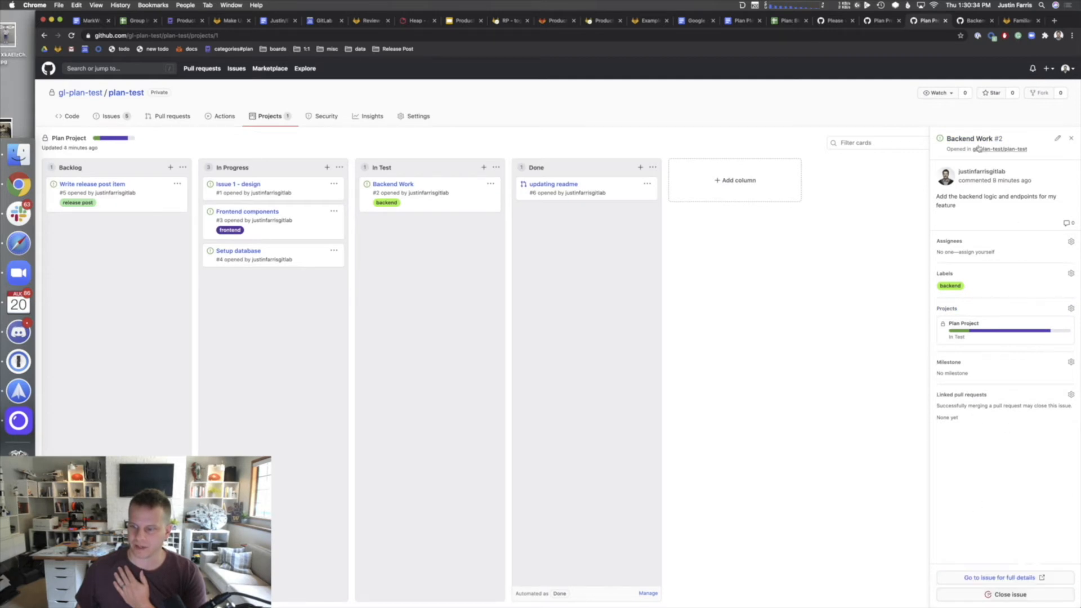
left_click(981, 22)
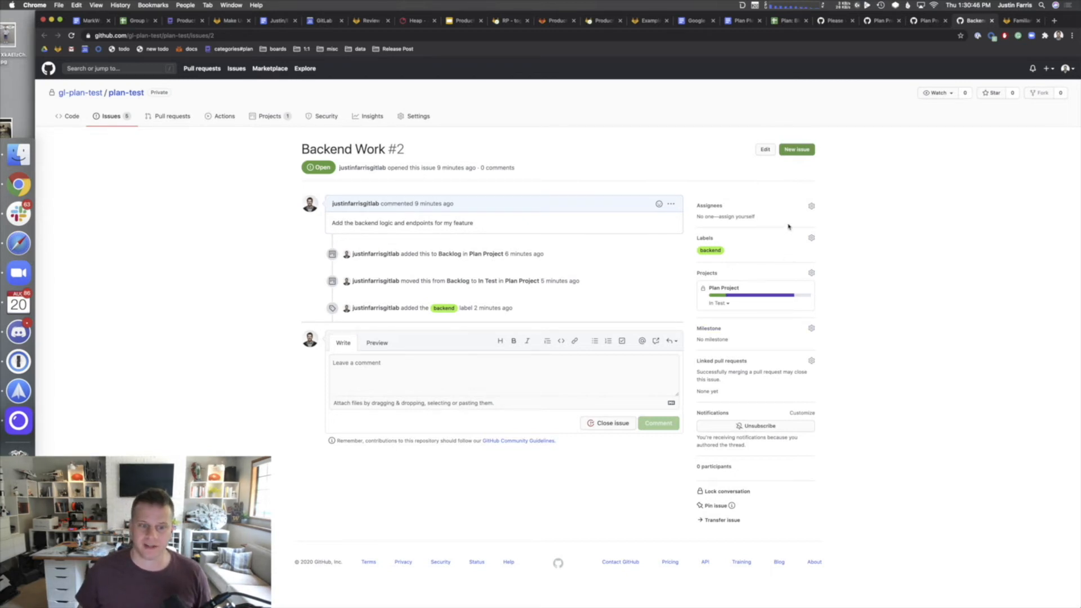
left_click(917, 21)
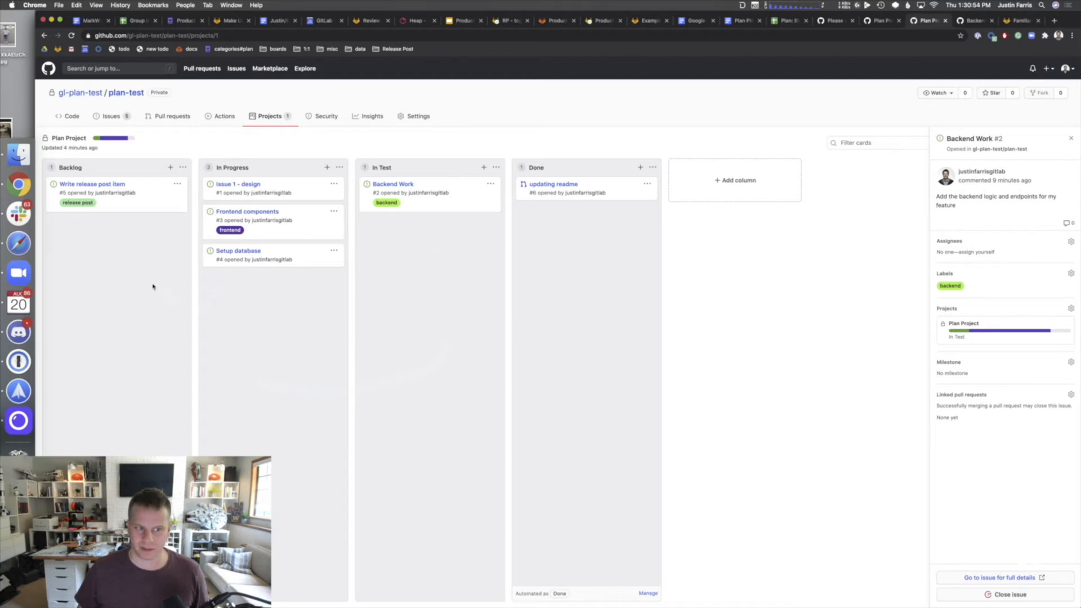
- View and close Backlog's automation settings, then start a new plan-test issue
left_click(174, 593)
left_click(178, 593)
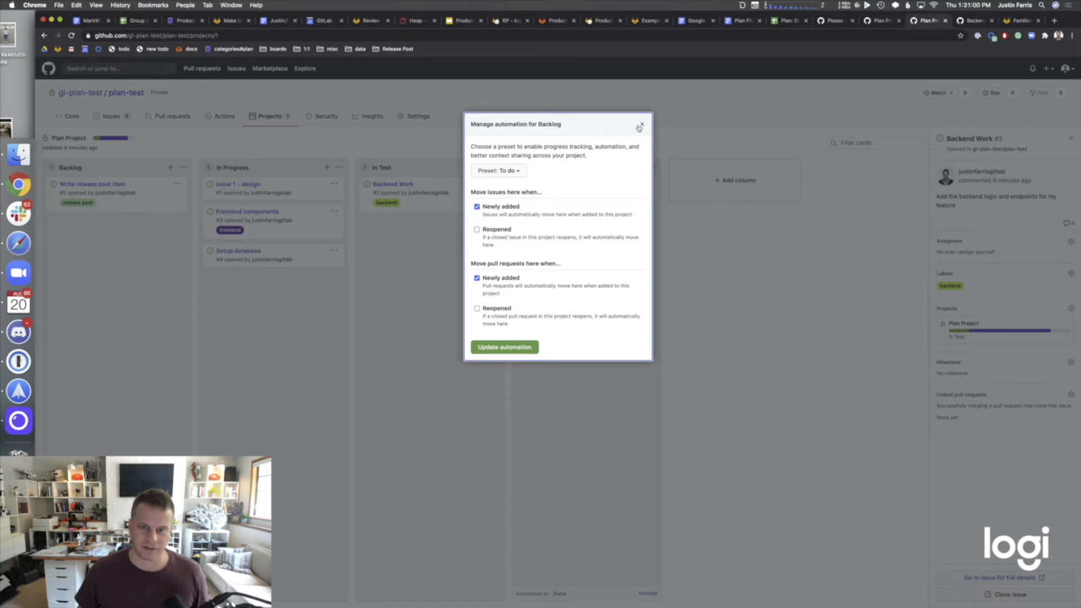
left_click(641, 124)
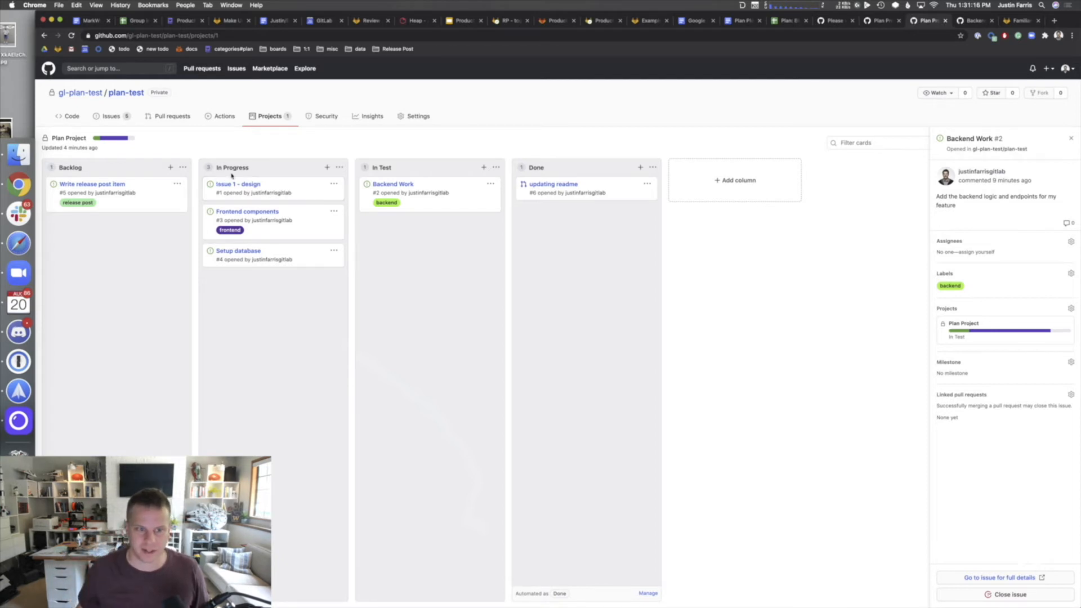
left_click(106, 115)
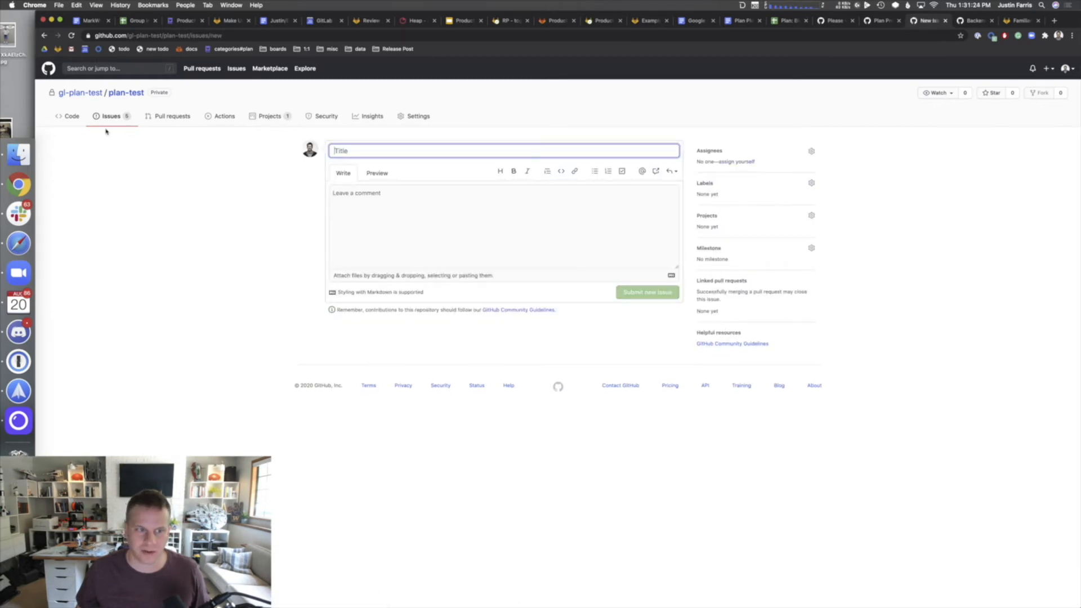
- Go back twice to the Plan Project board and show plan-test's projects list
left_click(43, 38)
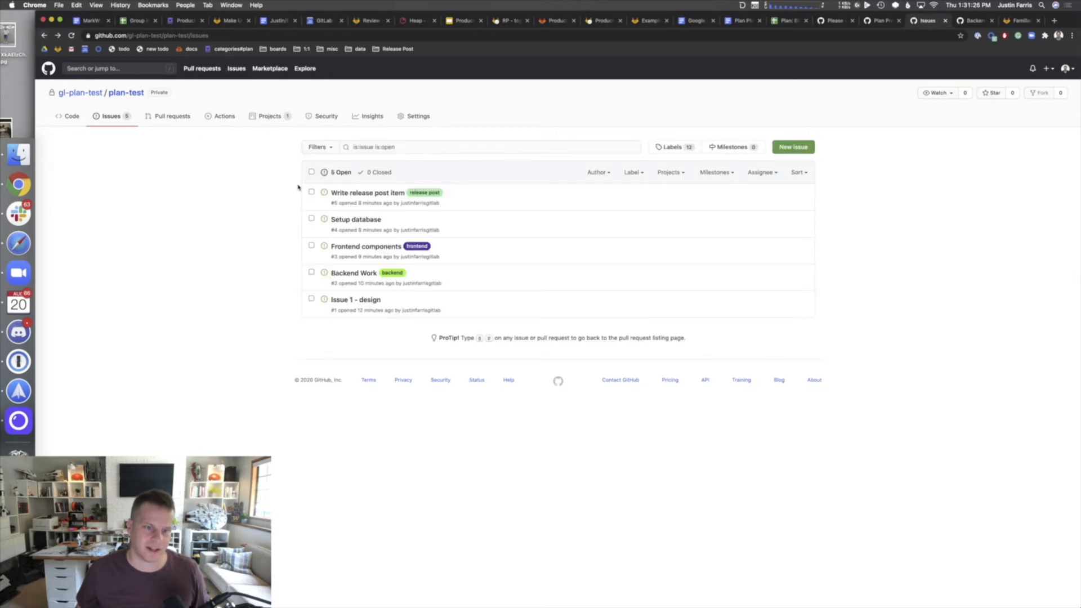
left_click(44, 35)
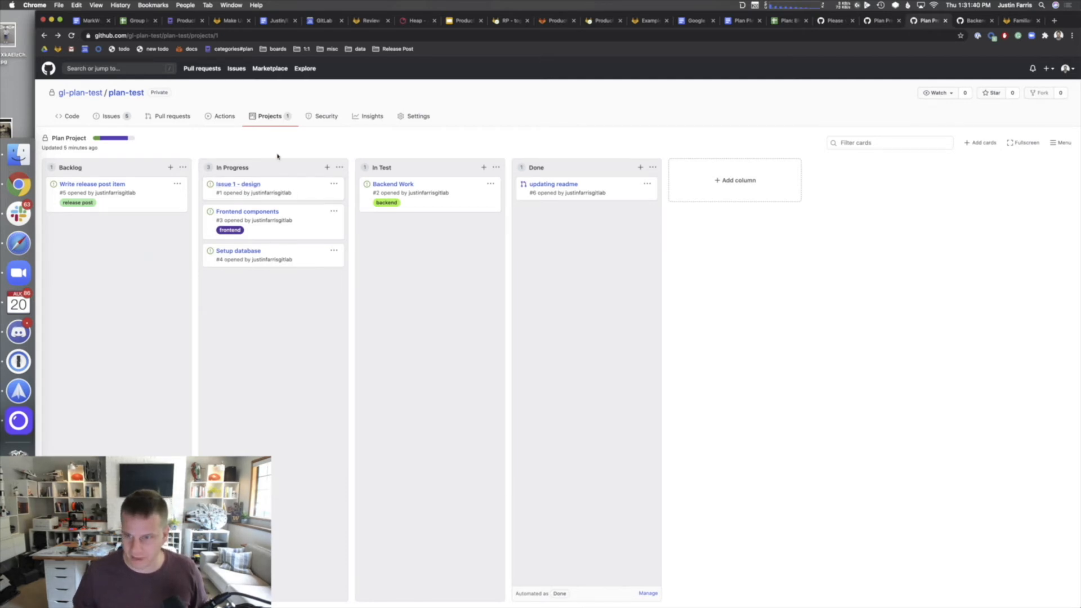
left_click(271, 122)
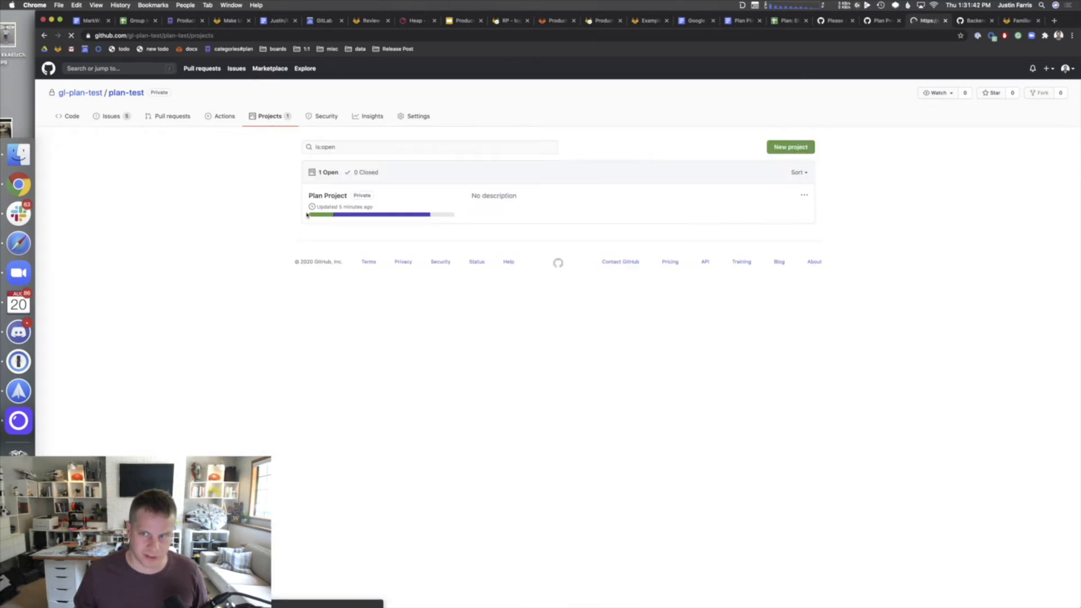
- Start a new project and name it 'Pull Request Board'
left_click(784, 151)
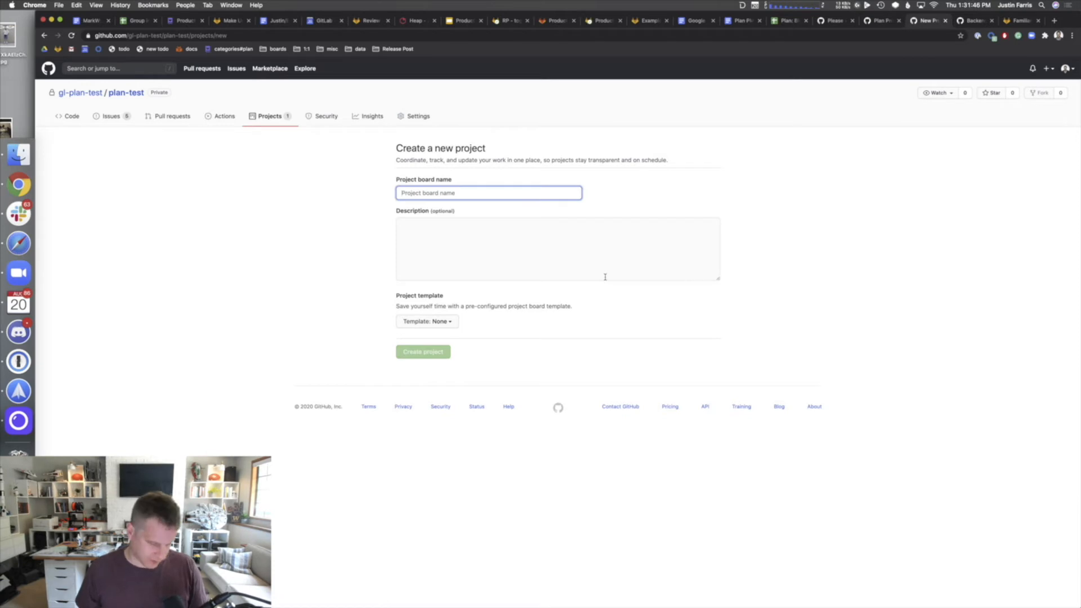
type("MR Board")
key("Tab")
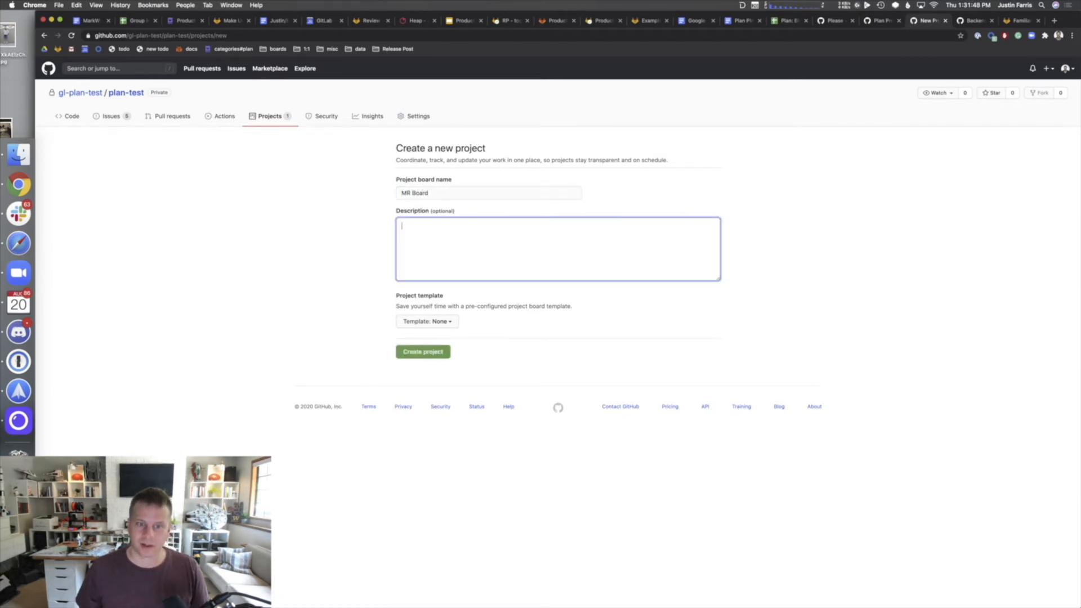
double_click(407, 193)
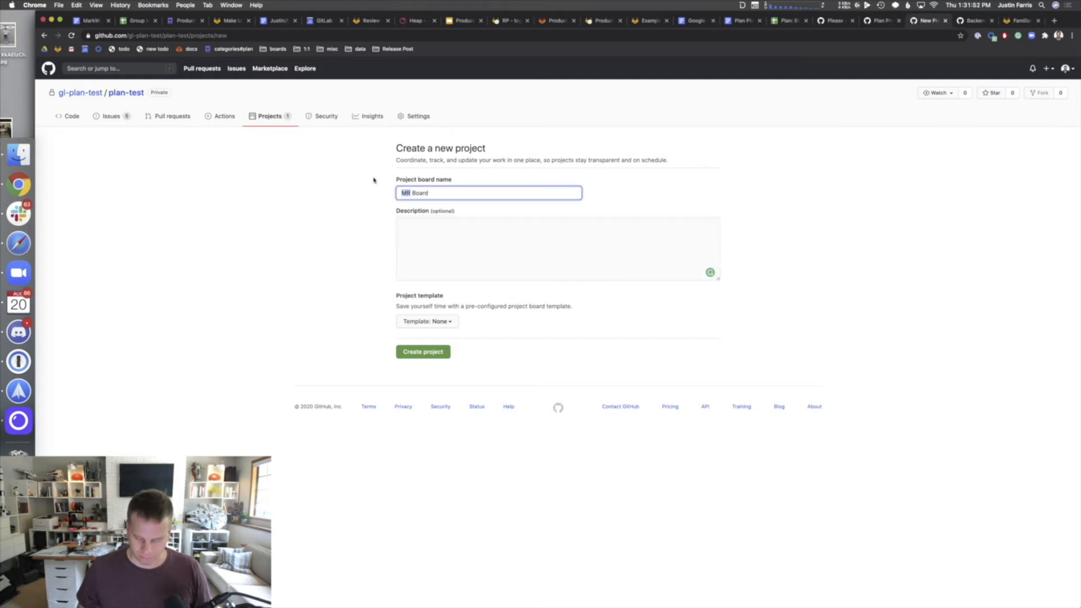
type("Pull Request")
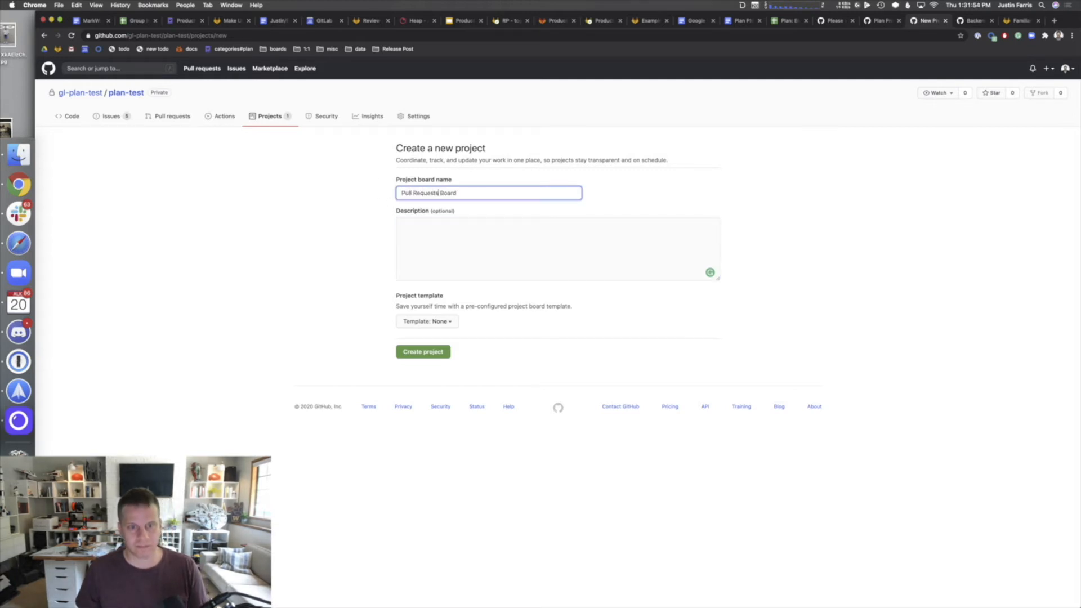
key("Tab")
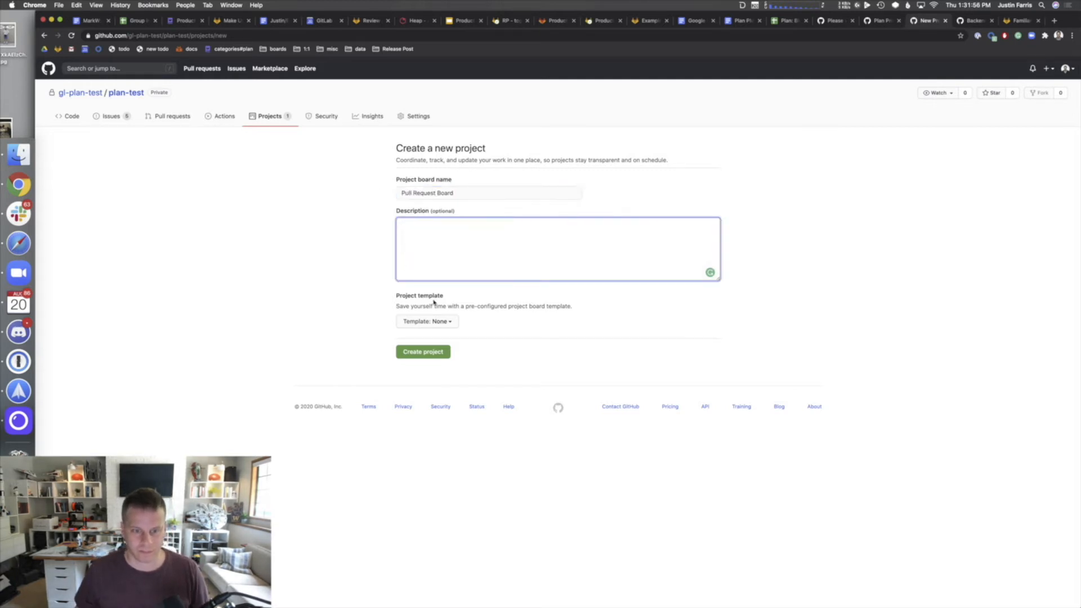
- Choose the Automated kanban with reviews template and create the project
left_click(448, 325)
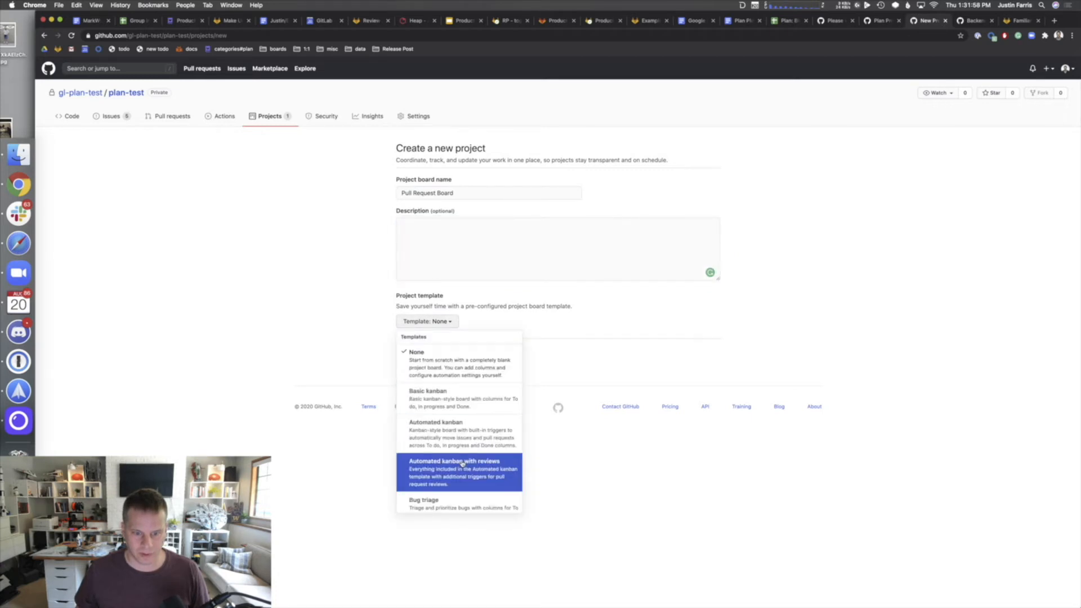
scroll(462, 467, "down", 1)
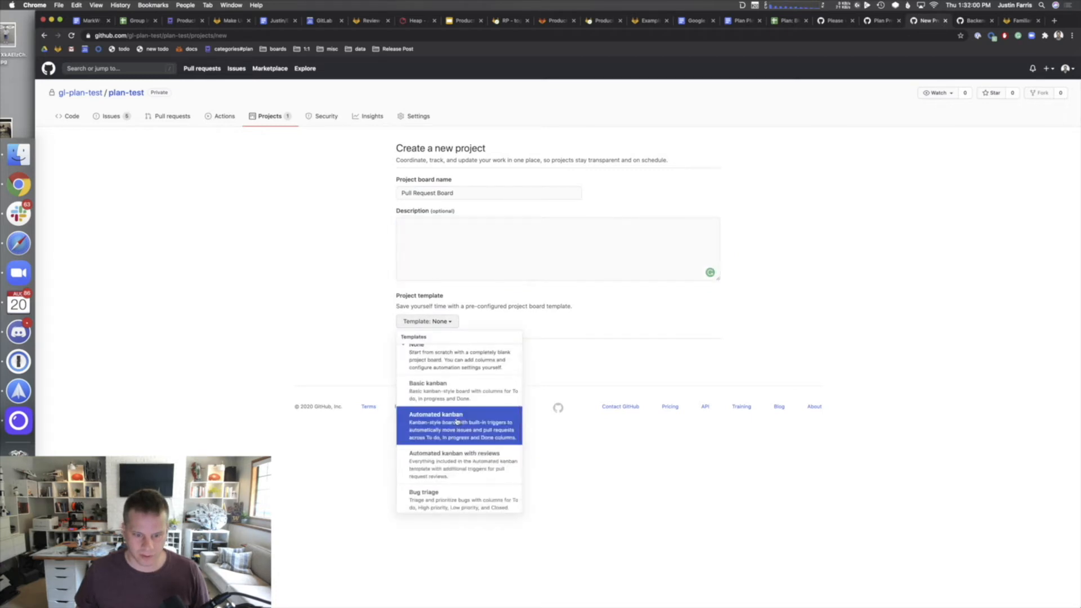
scroll(456, 422, "down", 1)
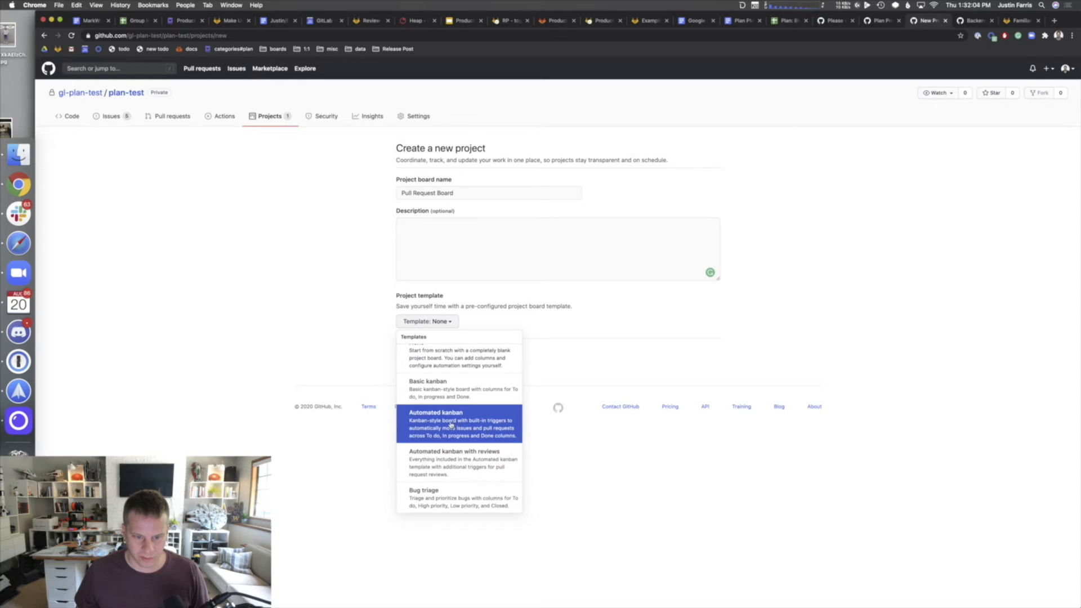
left_click(440, 447)
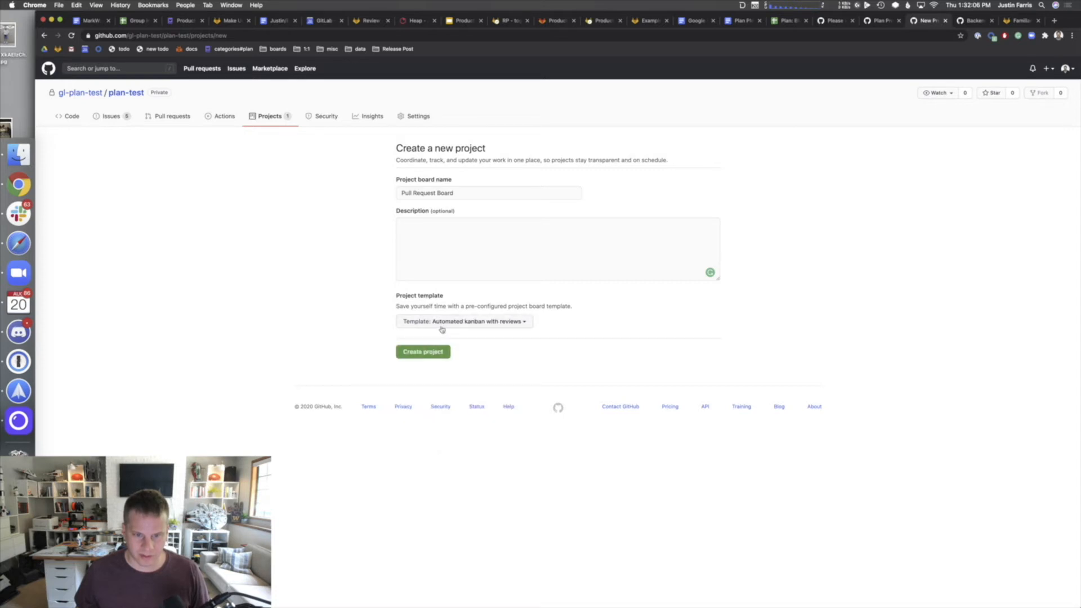
left_click(441, 326)
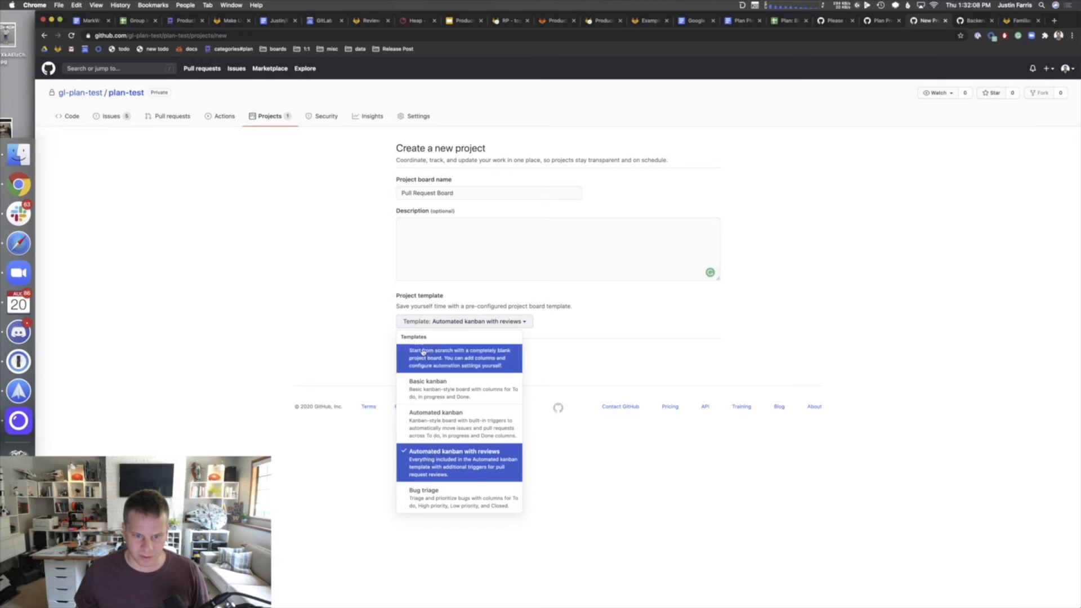
left_click(369, 381)
left_click(426, 351)
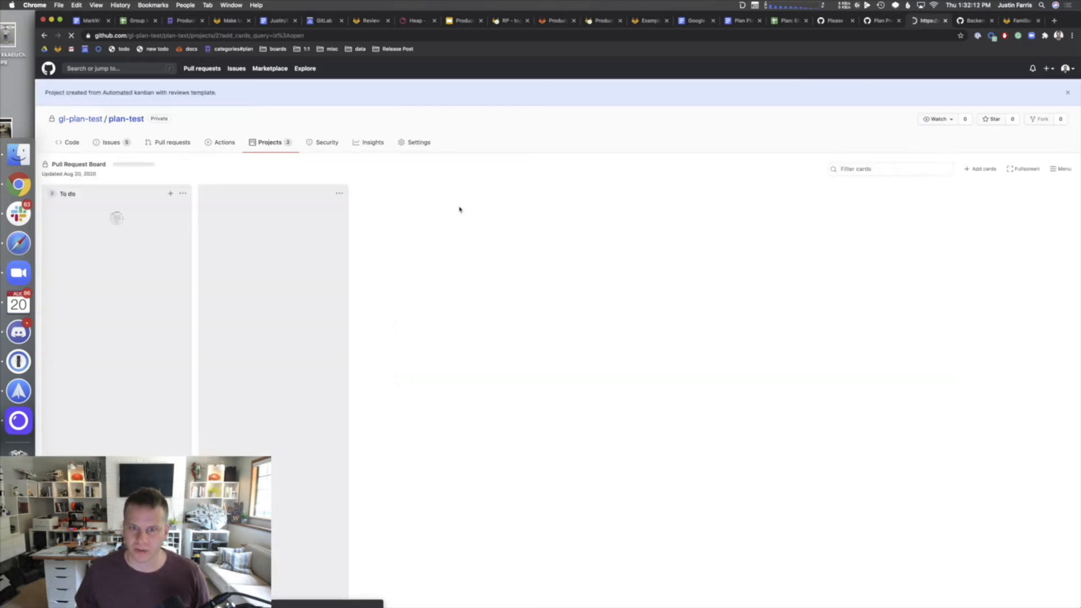
- Archive the welcome, Cards and Automation starter cards, then view To do's automation settings
left_click(177, 210)
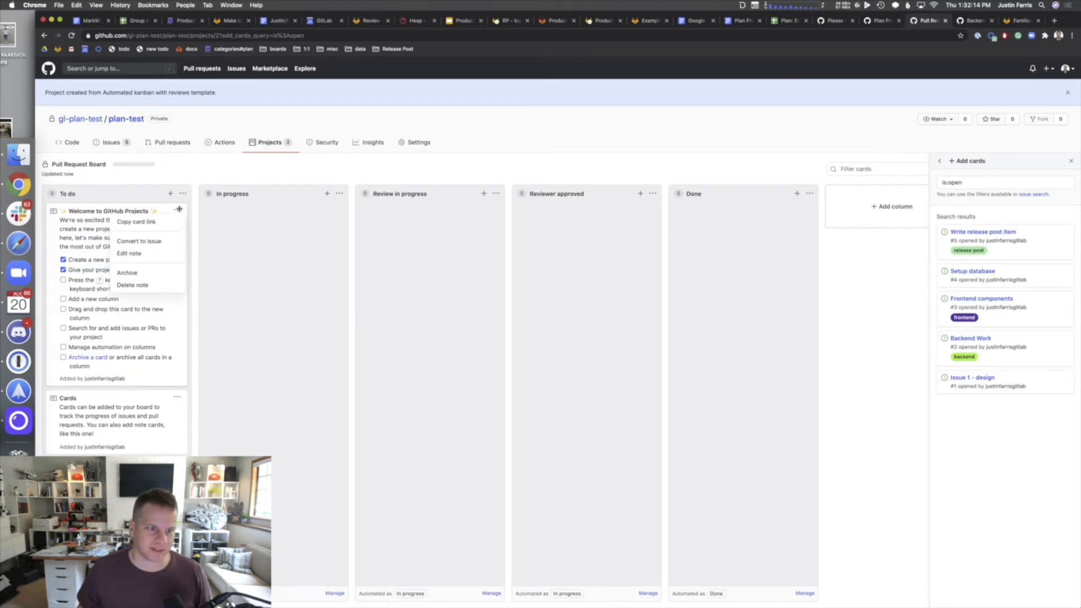
left_click(140, 274)
left_click(177, 211)
left_click(167, 272)
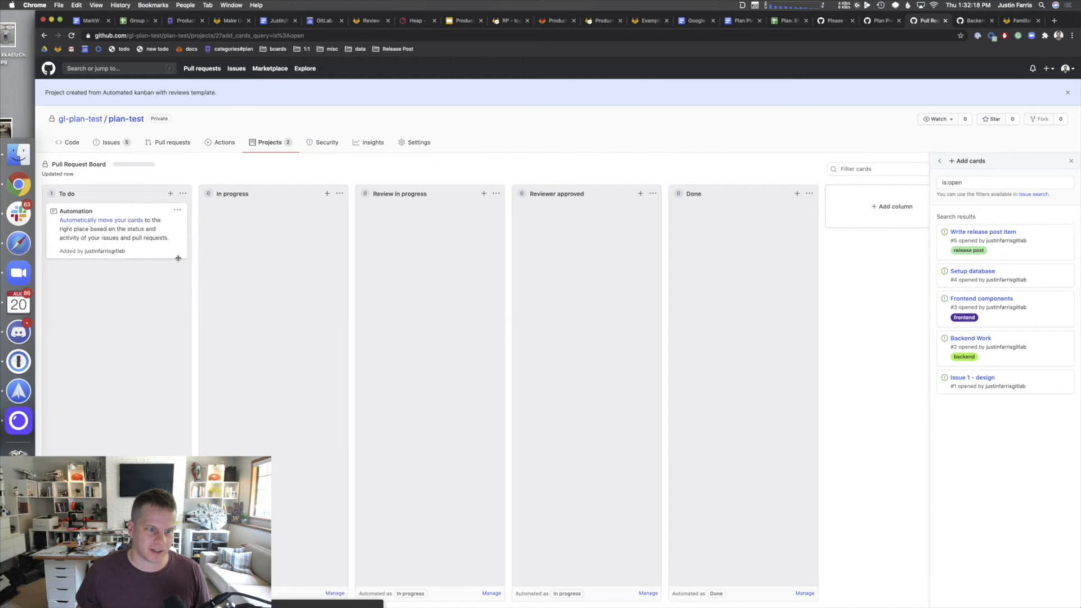
left_click(177, 211)
left_click(156, 275)
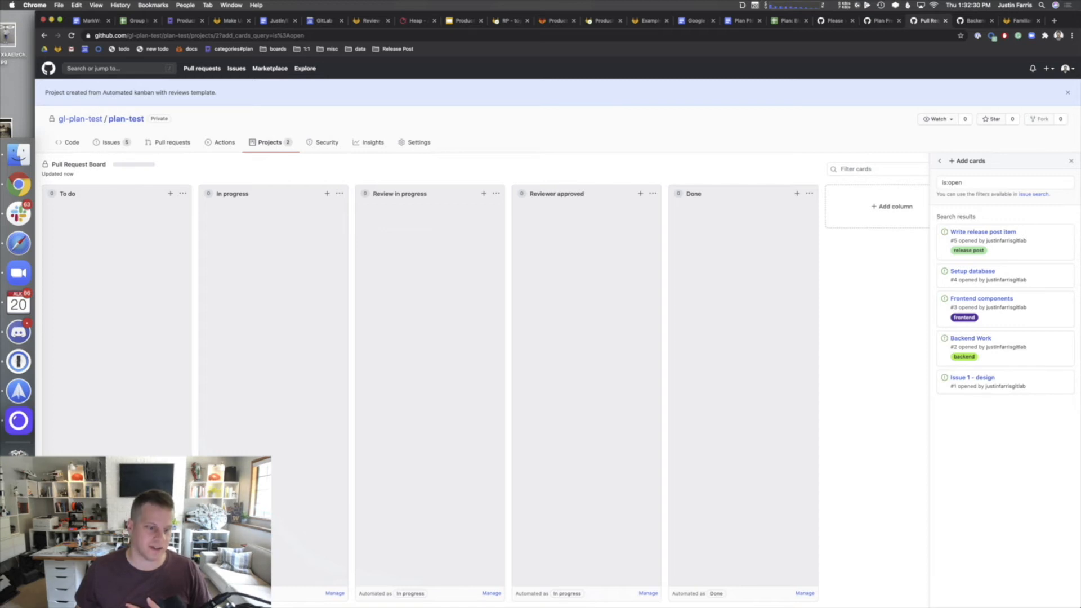
left_click(177, 593)
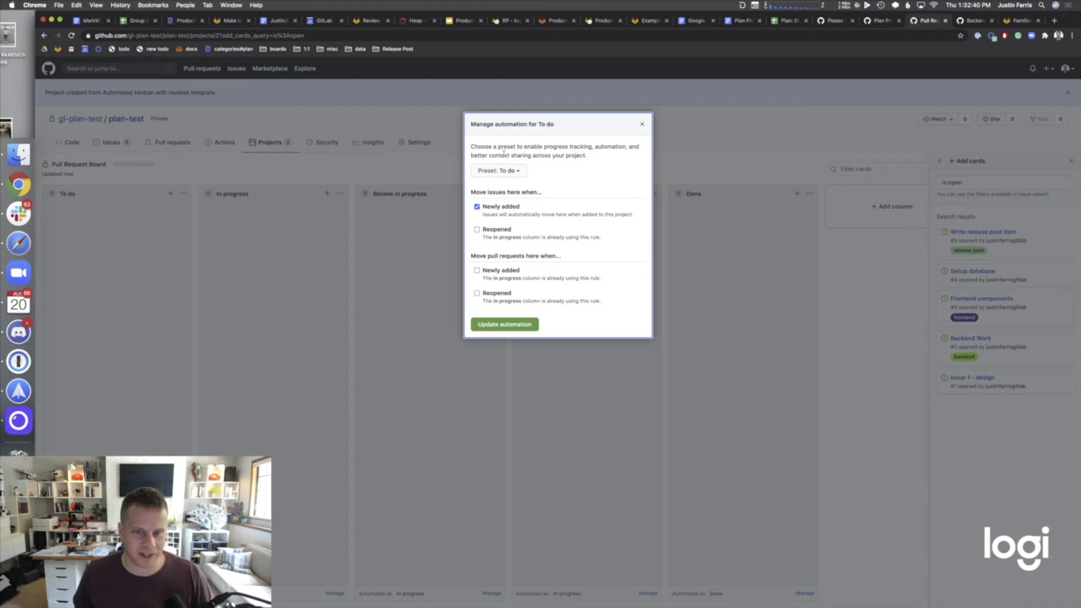
- Review the To do and In progress columns' automation settings without changes
left_click(641, 124)
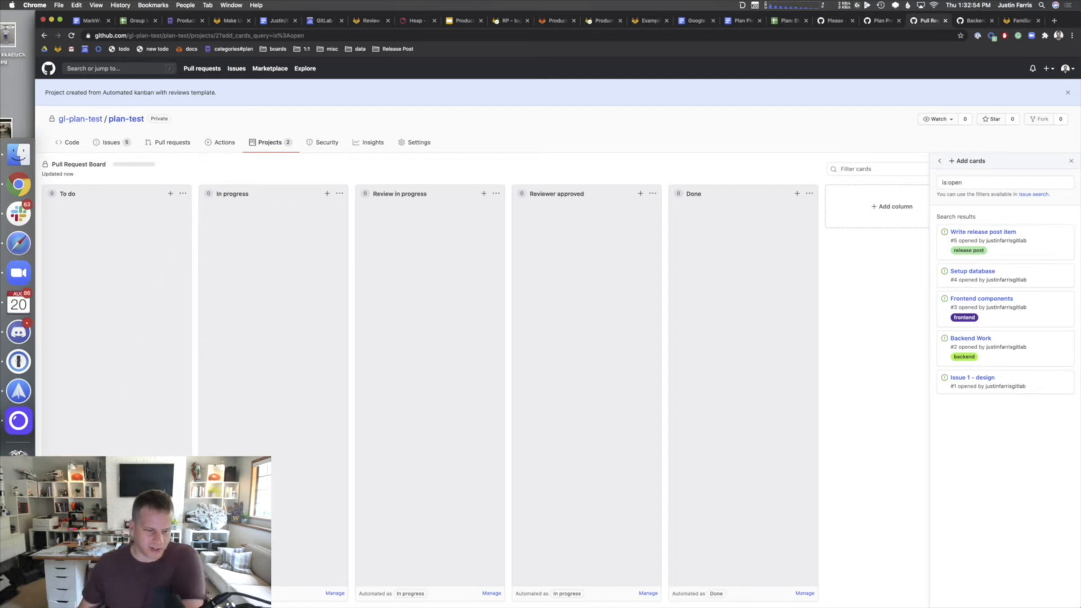
left_click(178, 593)
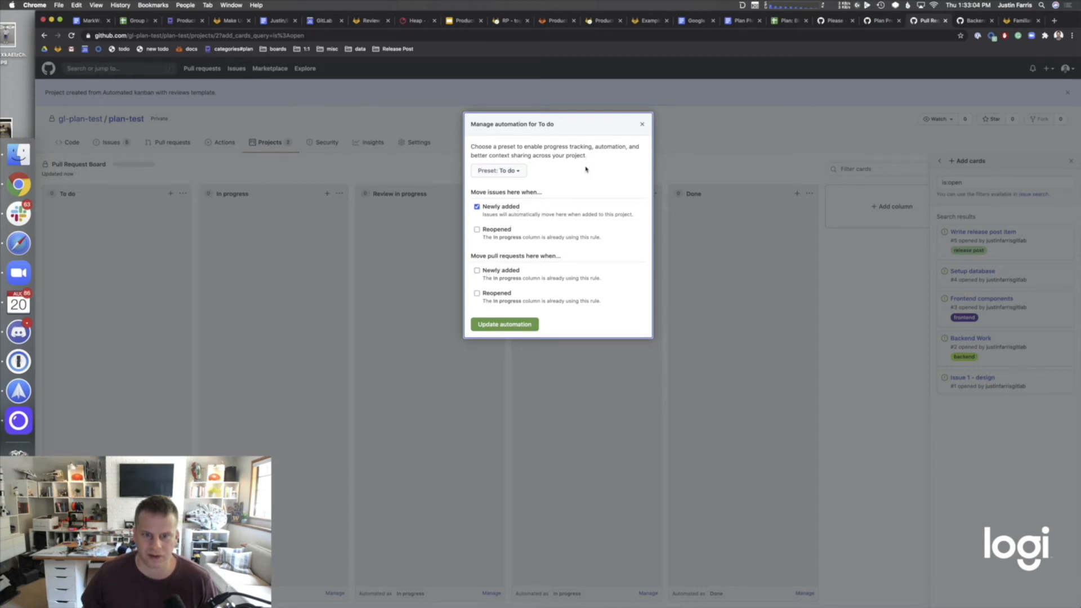
left_click(642, 125)
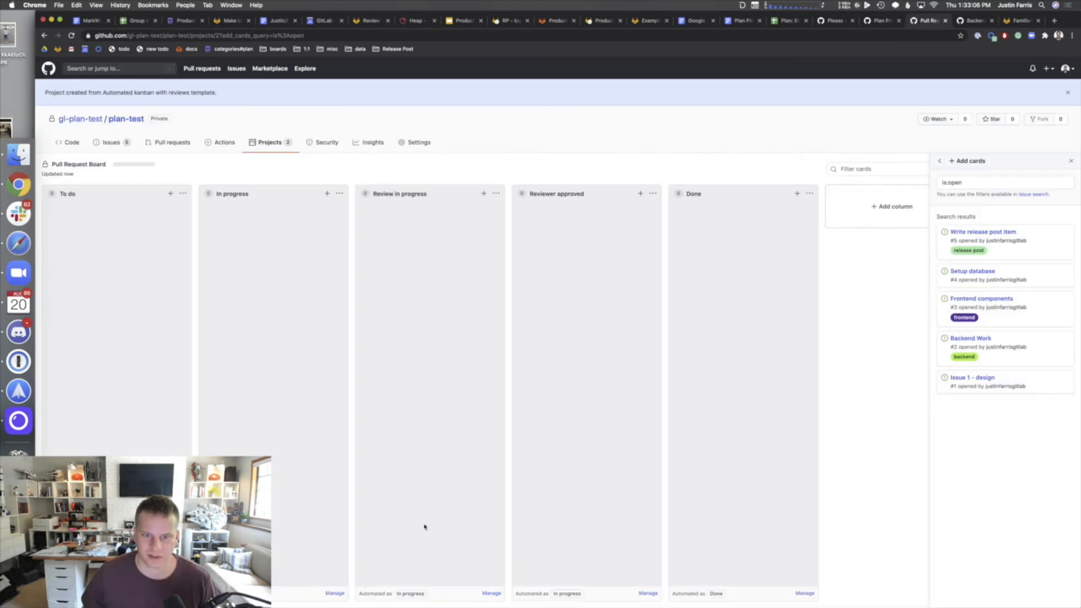
left_click(334, 593)
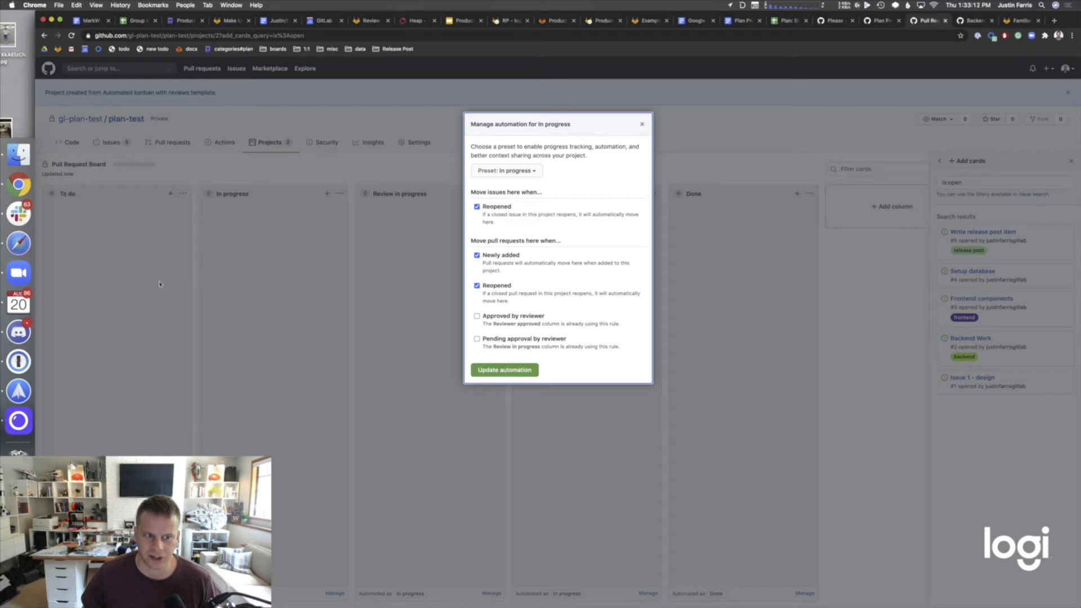
left_click(642, 123)
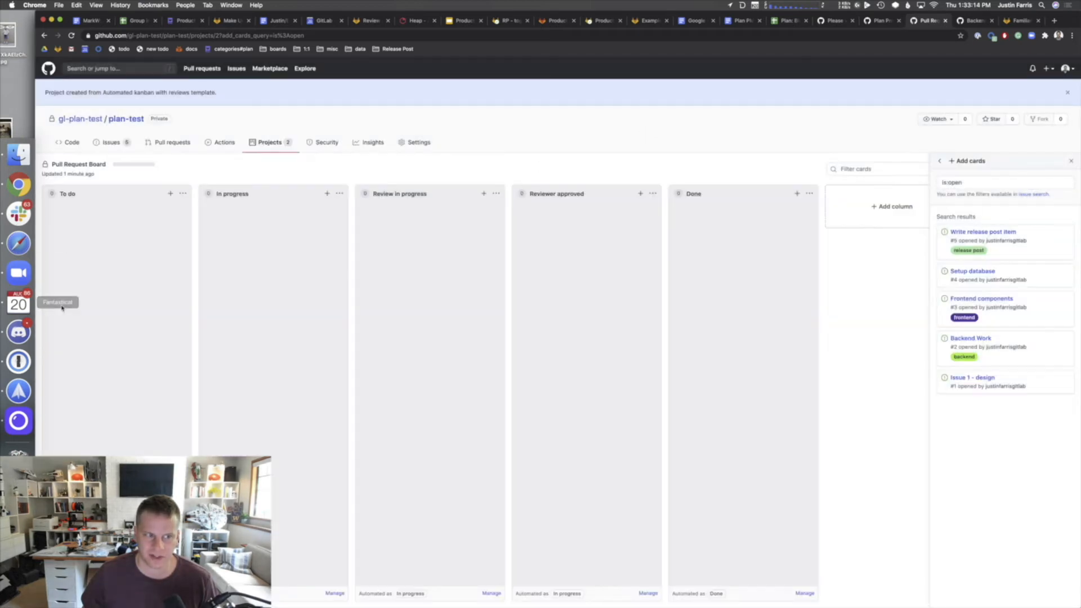
left_click(333, 593)
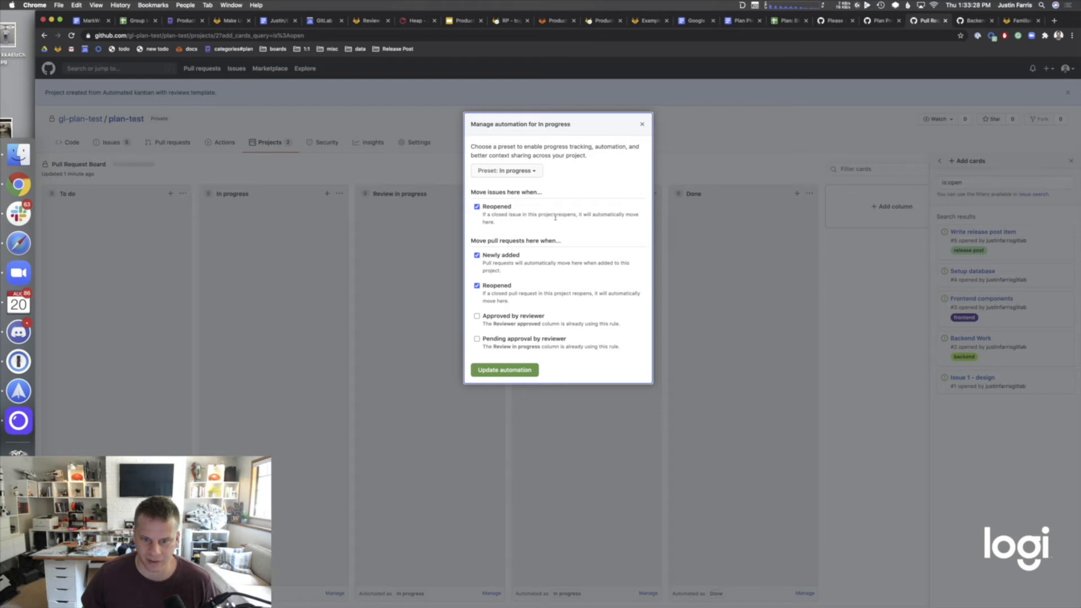
left_click(649, 124)
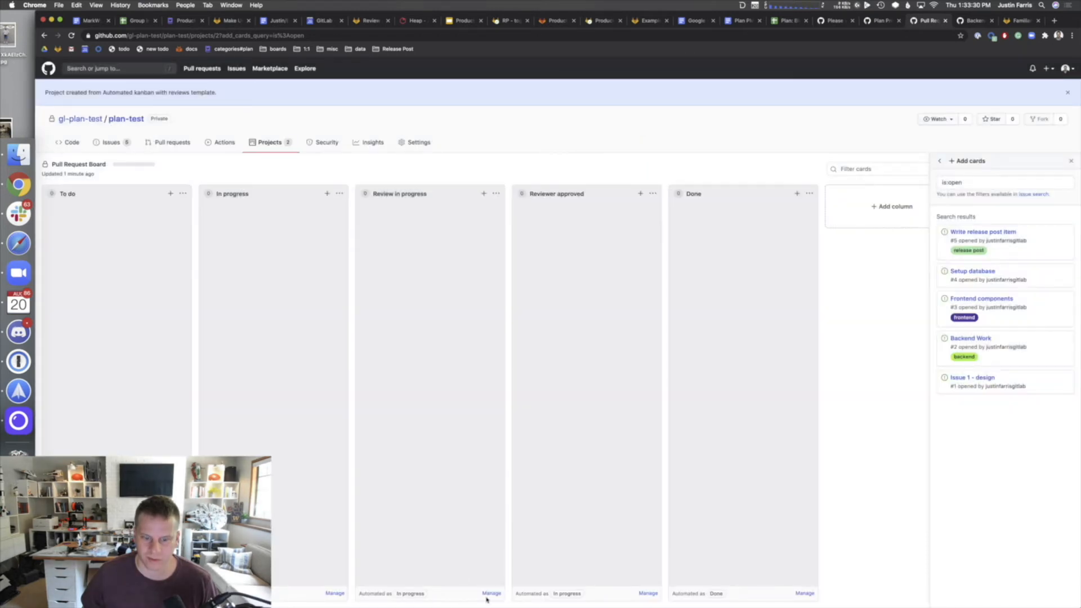
- Review Review in progress, Reviewer approved and Done automation, then show the Issues list
left_click(490, 593)
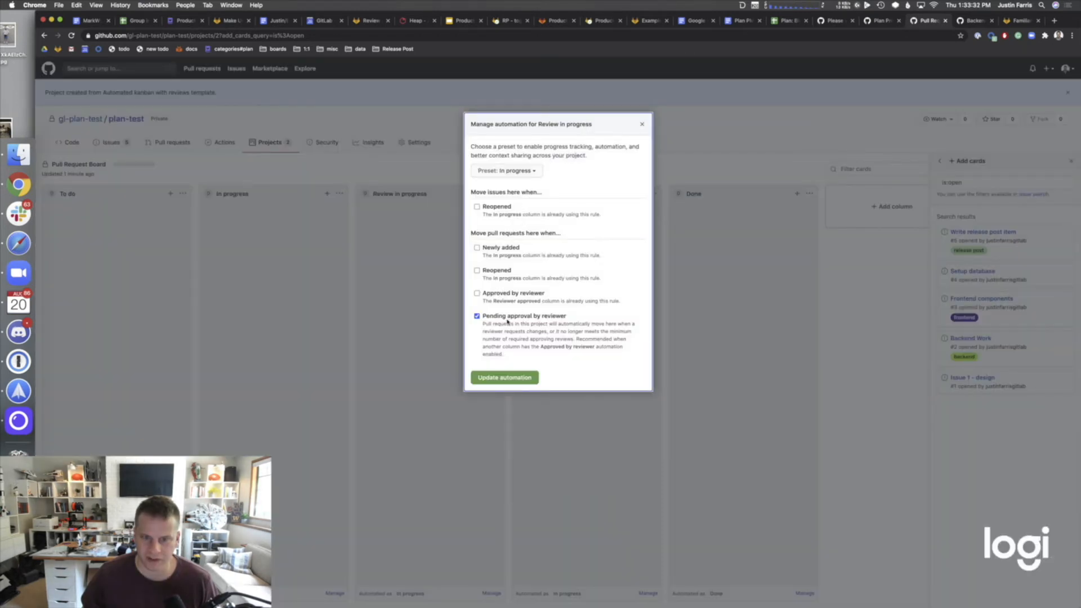
left_click(640, 123)
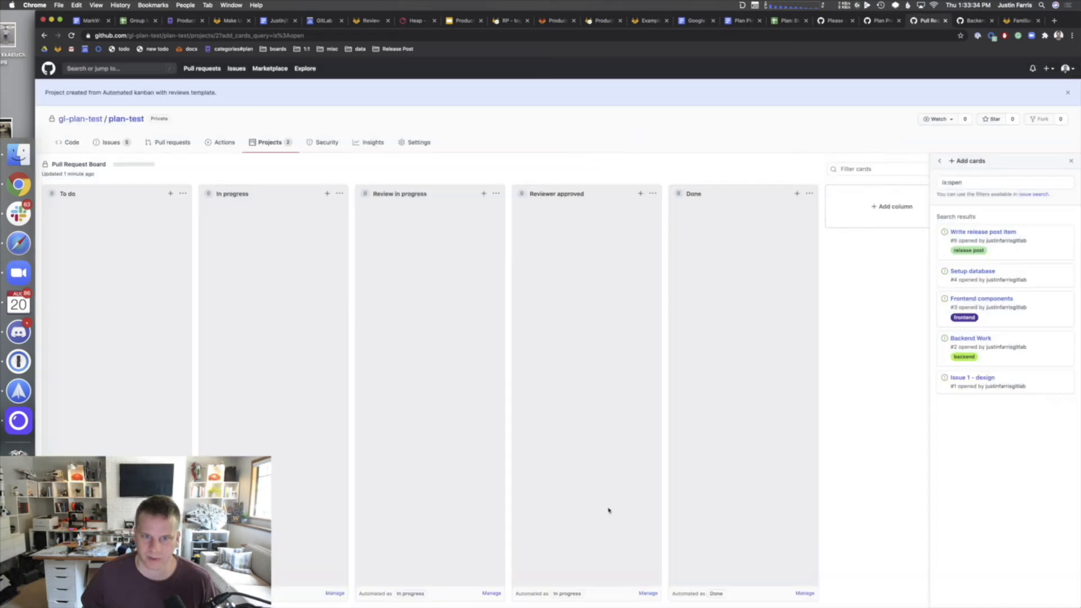
left_click(647, 593)
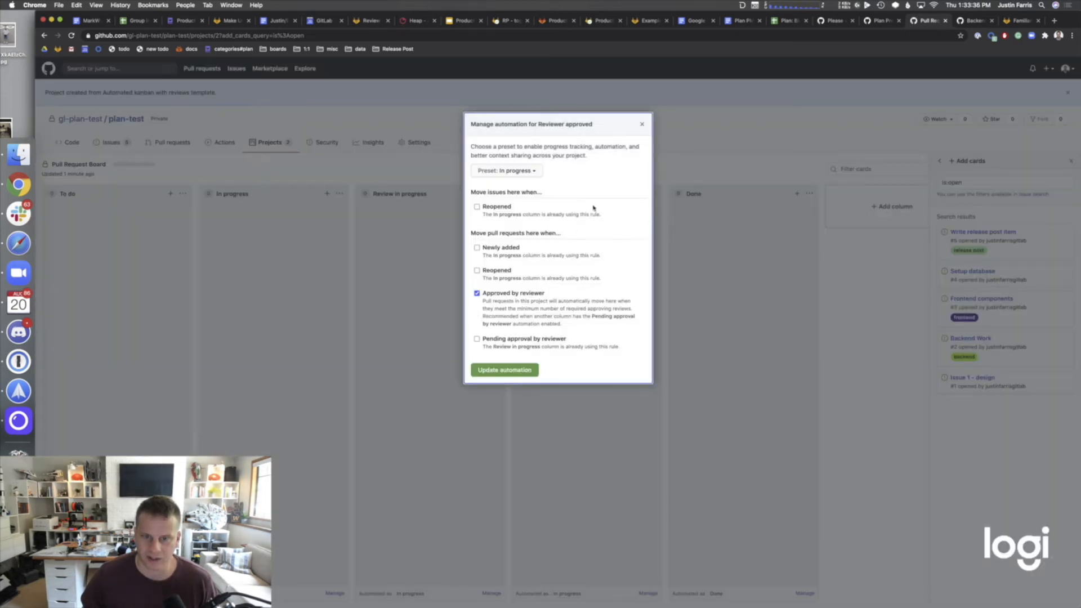
left_click(642, 122)
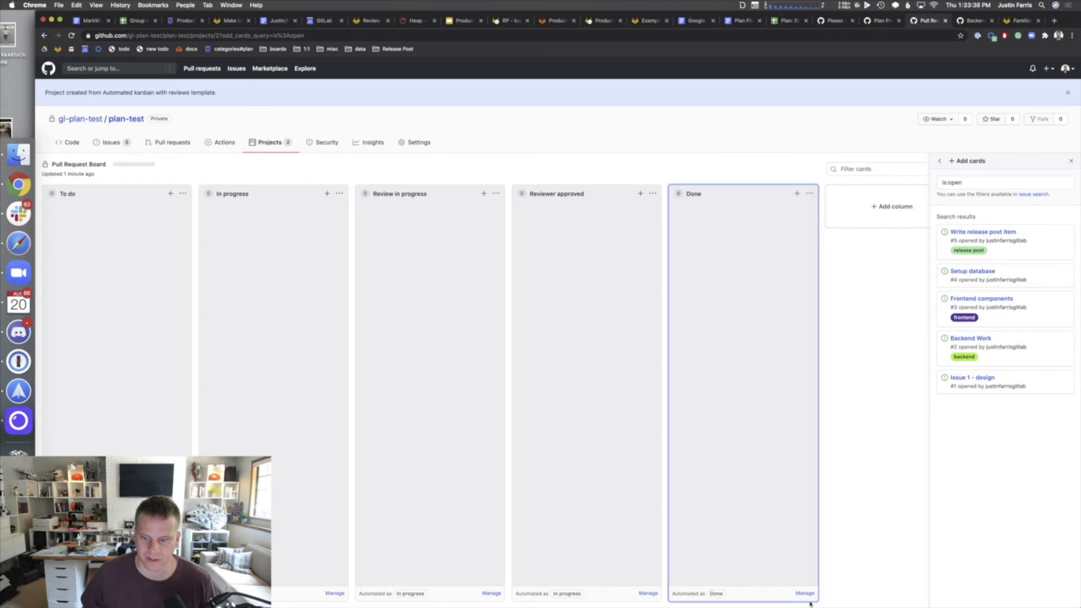
left_click(809, 593)
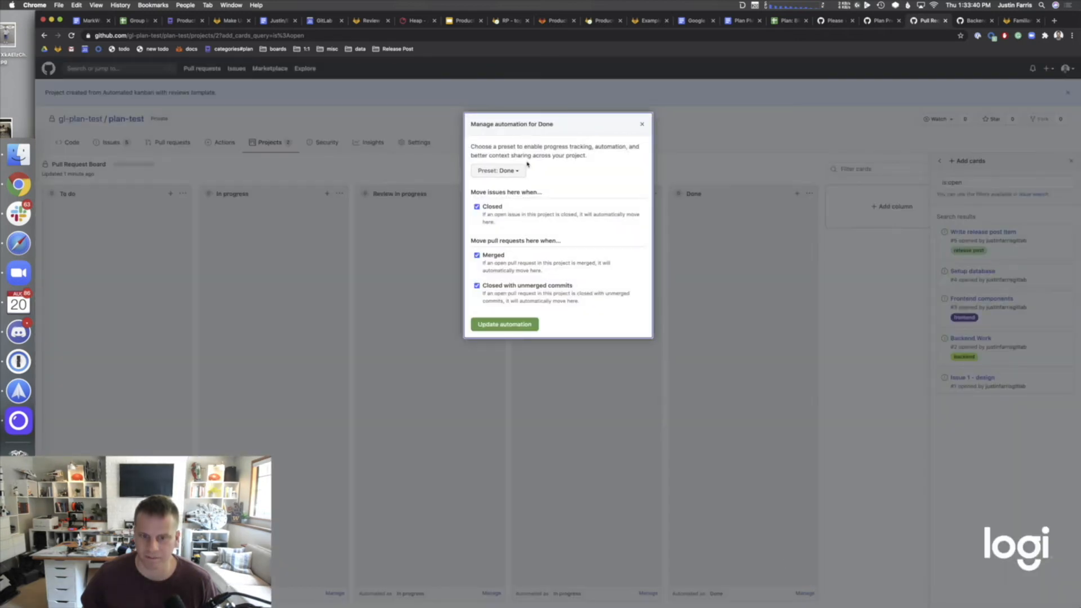
left_click(640, 123)
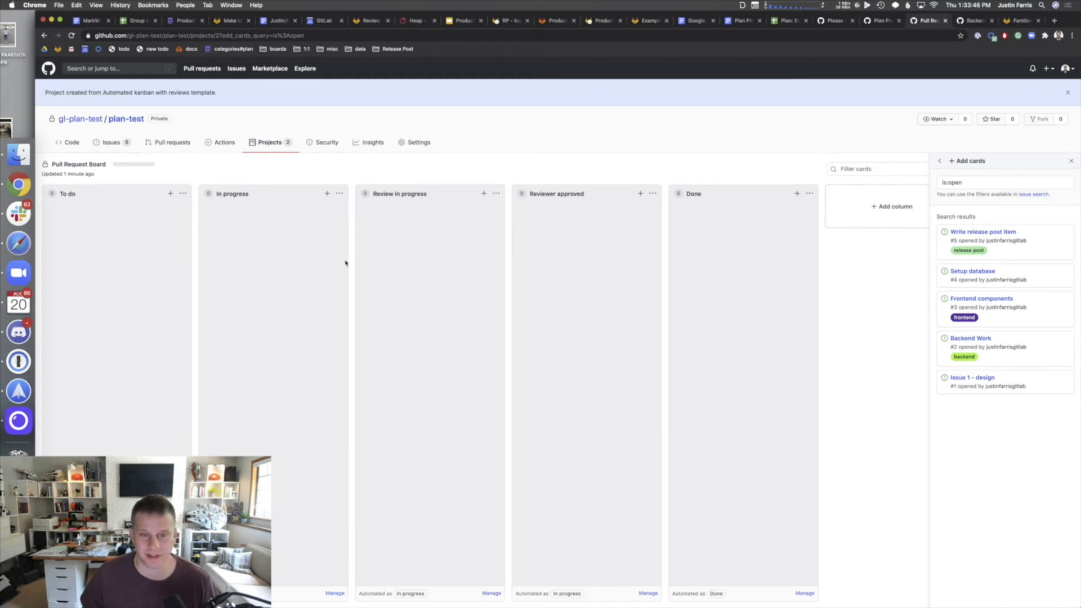
left_click(117, 144)
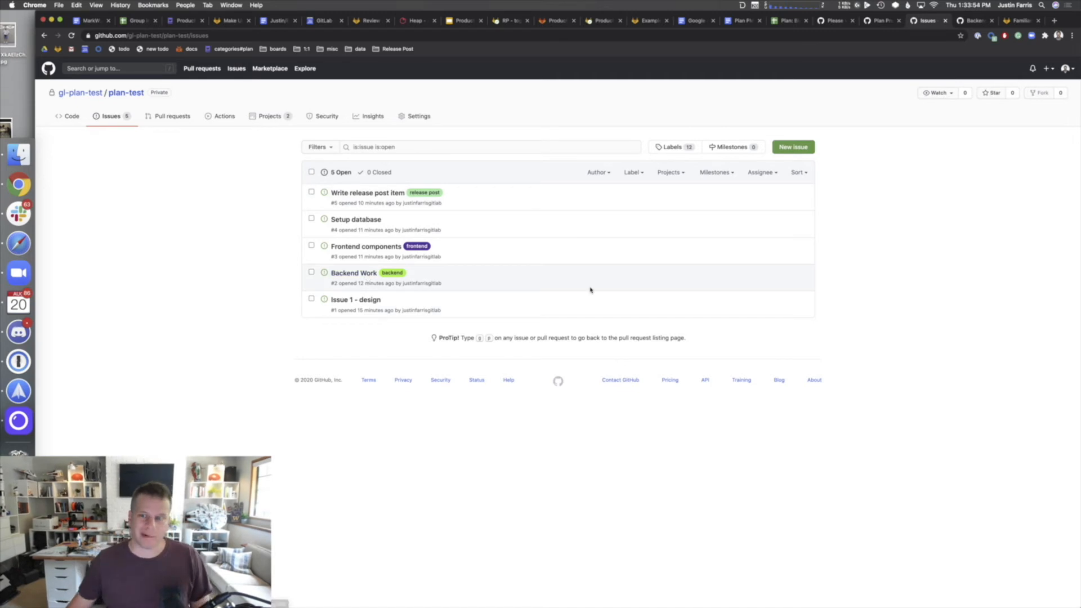
- Add 'test' to README.md and propose it on a new branch with commit 'adding a line'
left_click(68, 116)
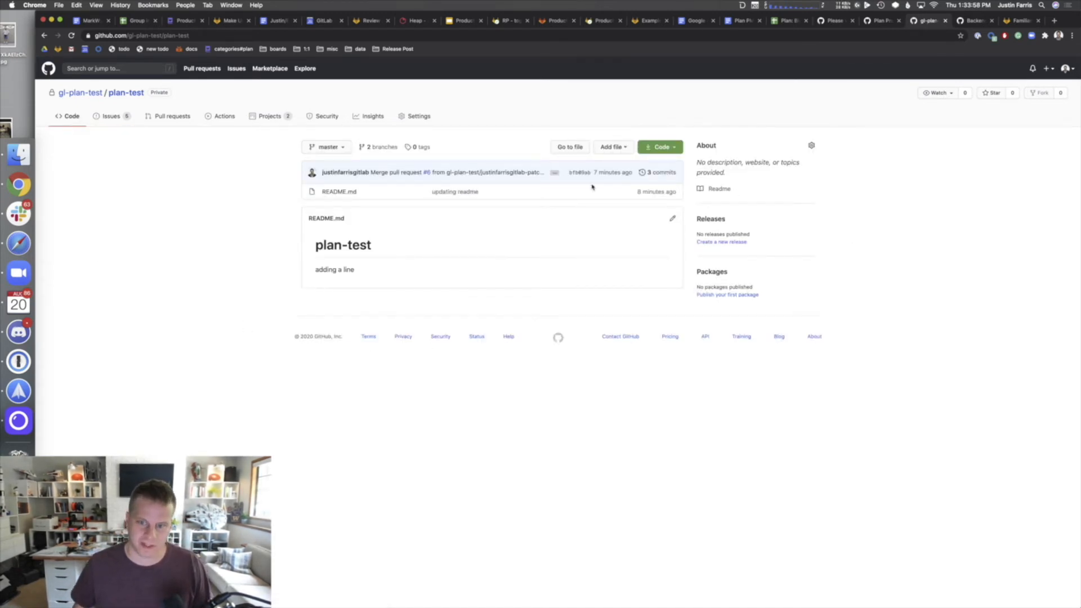
left_click(673, 221)
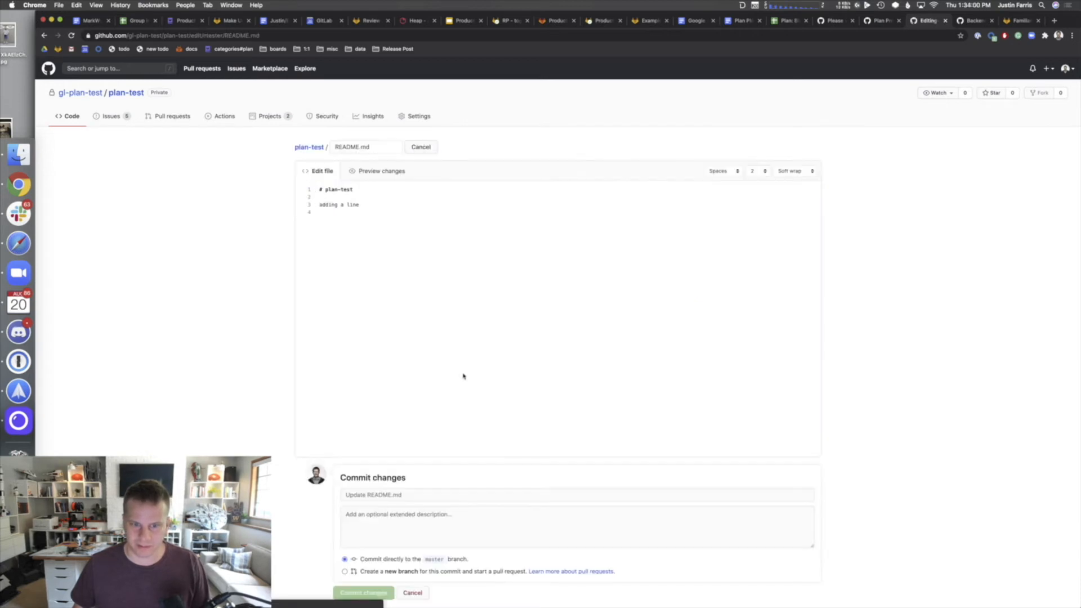
type("test")
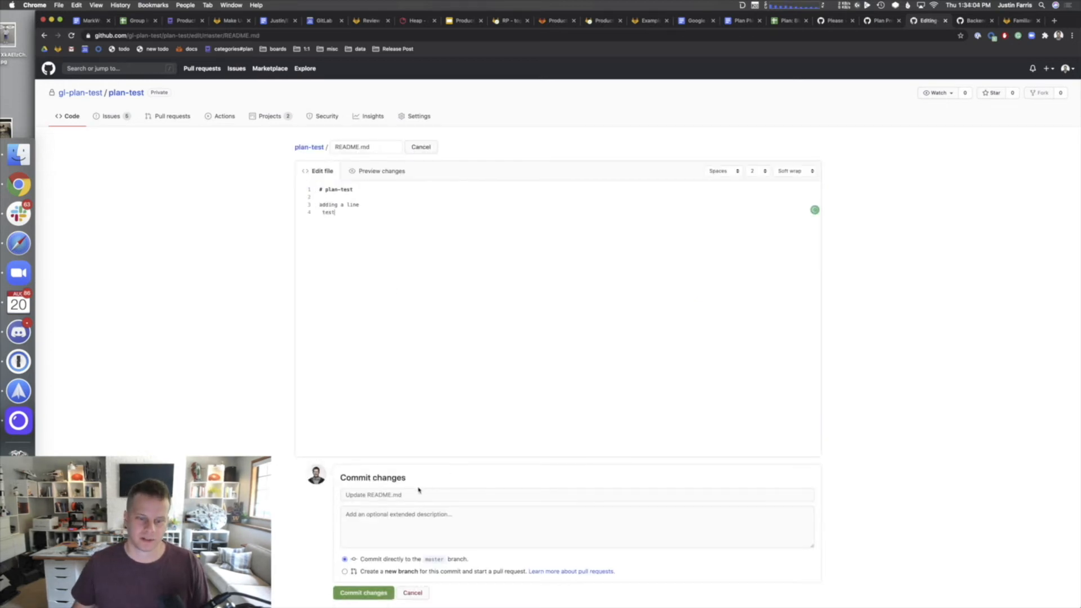
left_click(402, 494)
type("adding a line")
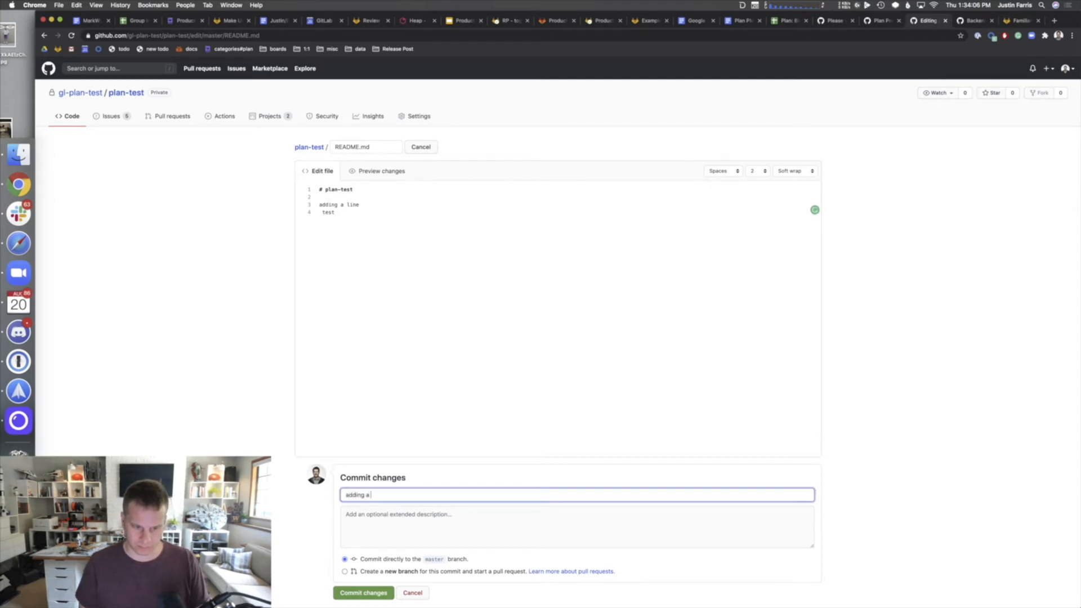
left_click(359, 571)
scroll(338, 574, "down", 2)
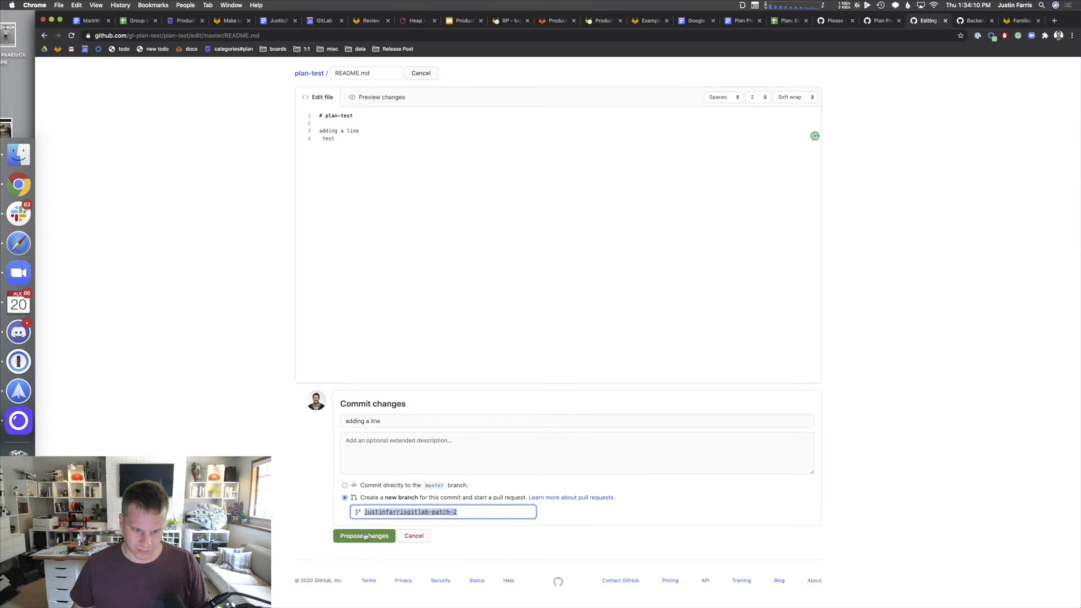
left_click(367, 536)
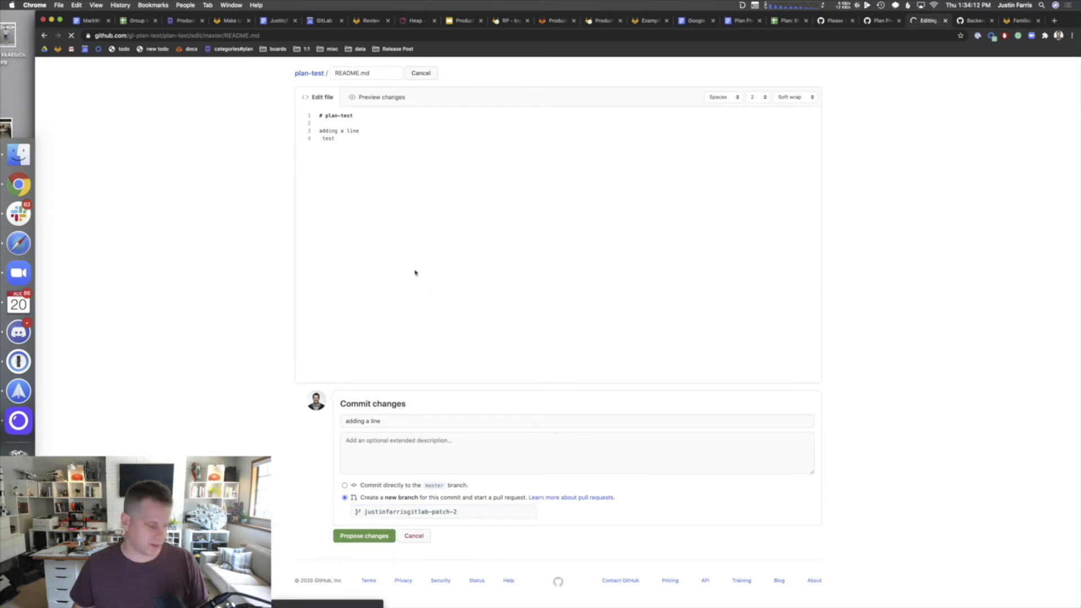
- Create pull request #7 with description 'testing a new pr', then return to the code page
left_click(563, 269)
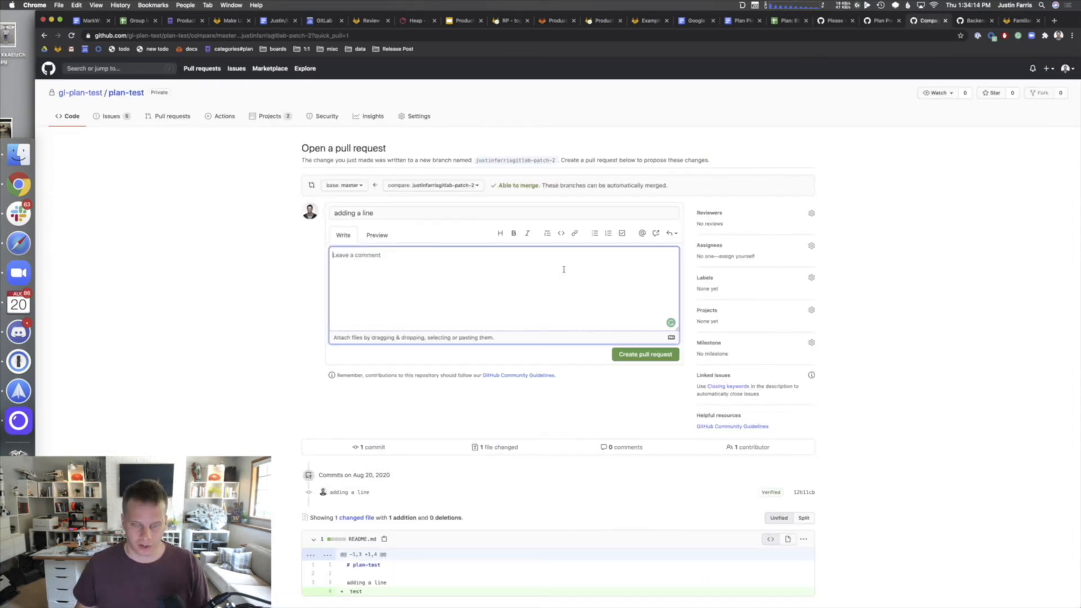
type("testing ")
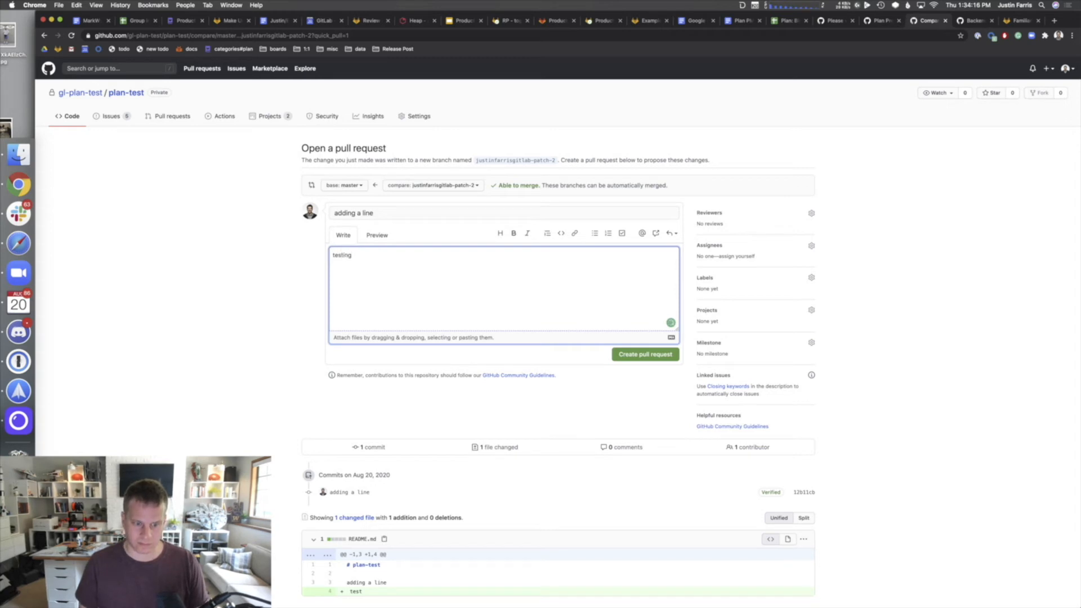
type("a new pr")
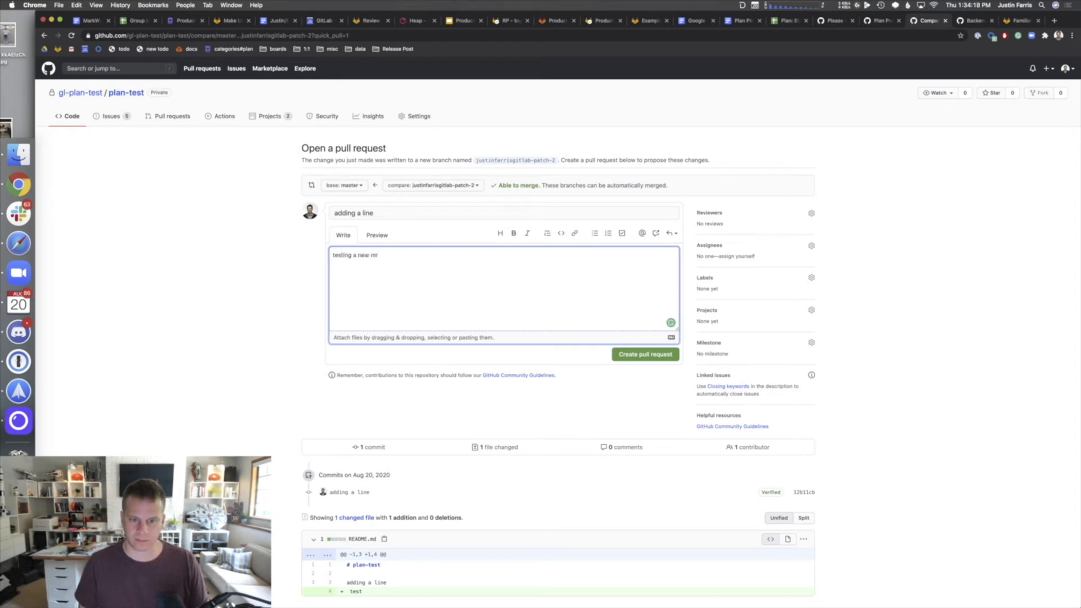
left_click(661, 360)
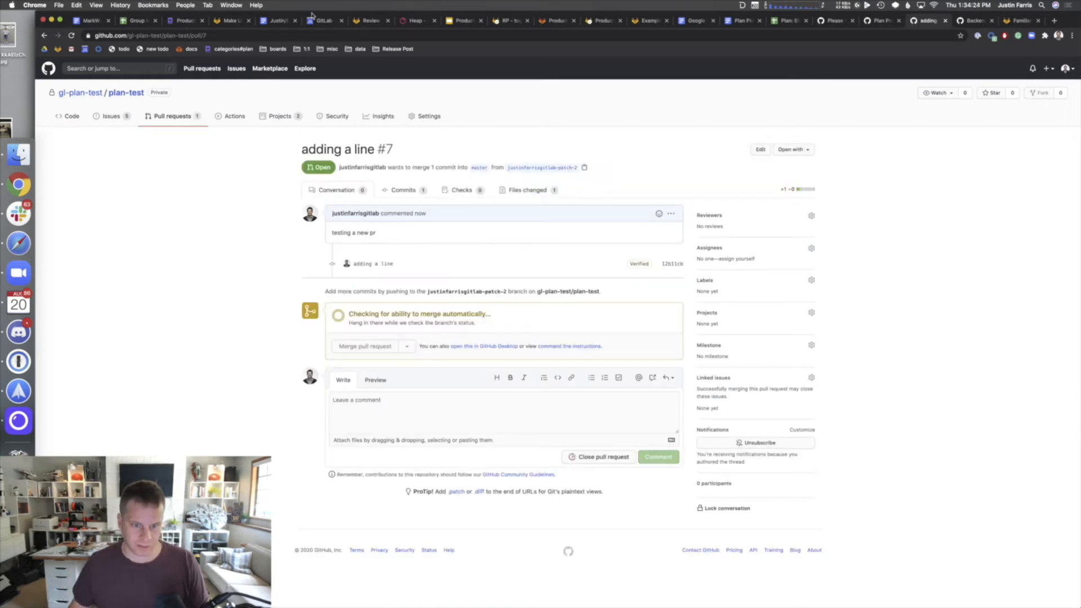
left_click(73, 116)
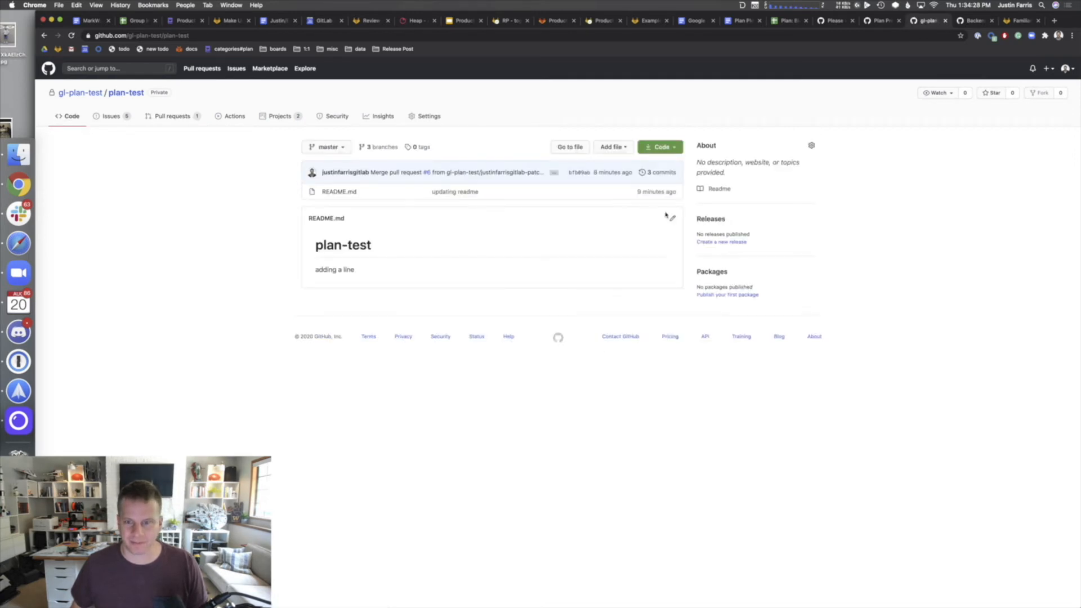
- Add another 'test' line to README.md and propose it on a new branch
left_click(673, 220)
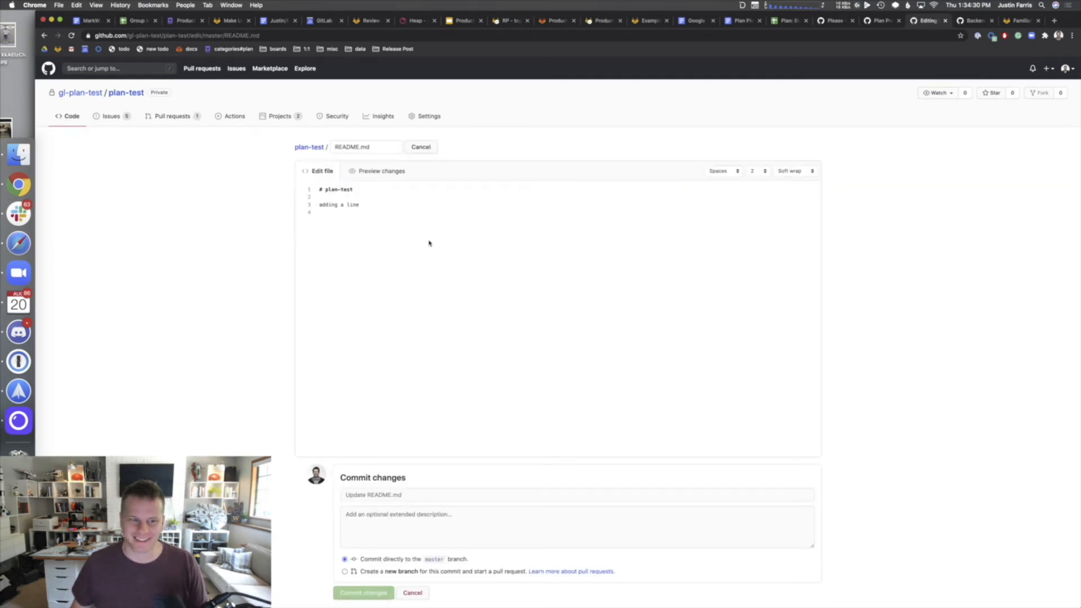
key("Return")
key("Return")
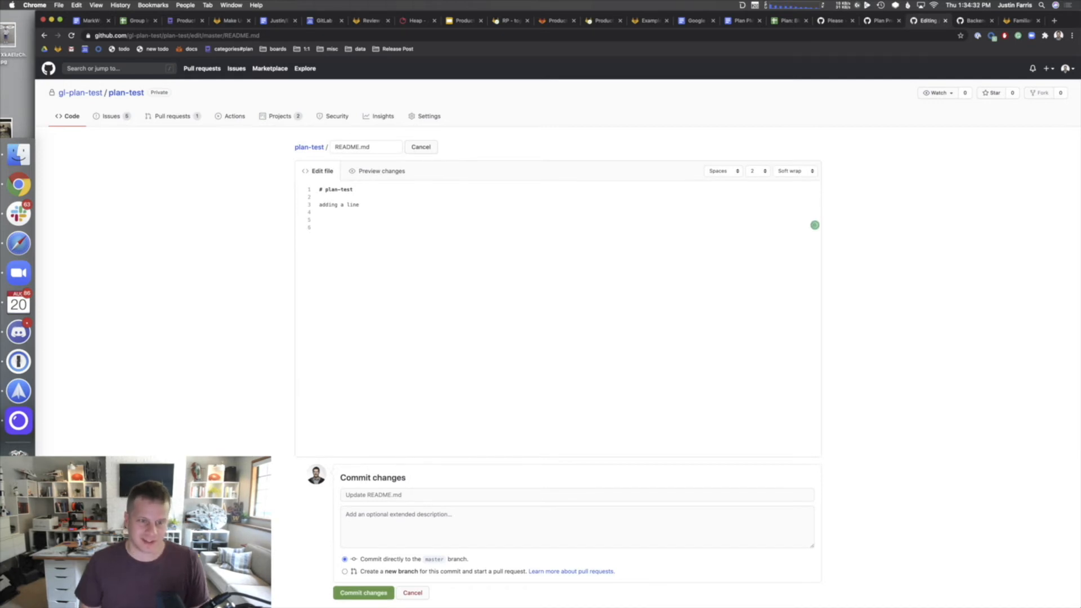
type("test")
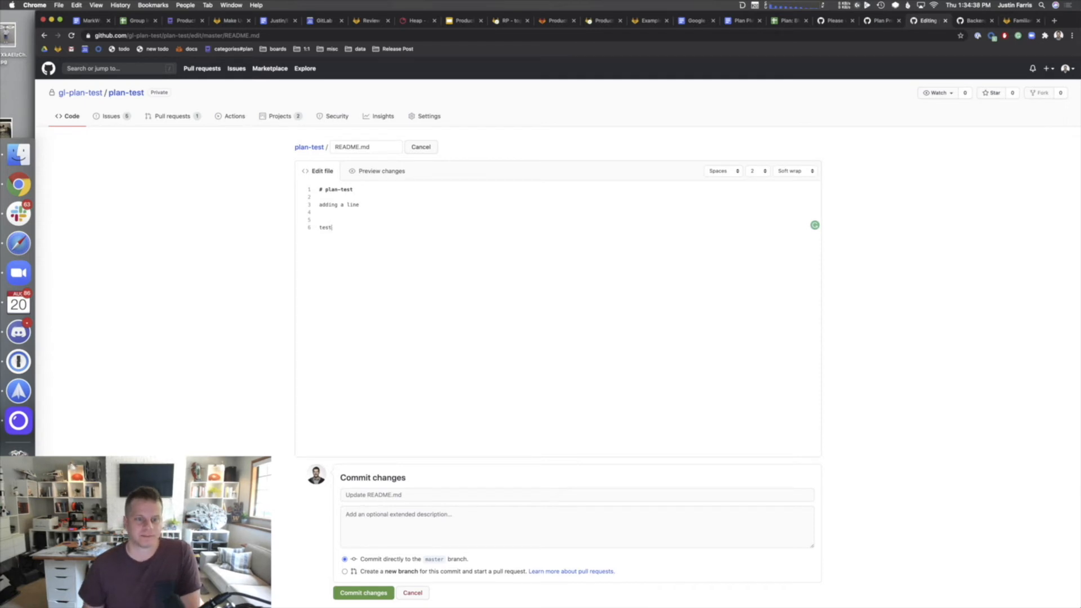
left_click(404, 571)
scroll(376, 578, "down", 3)
left_click(364, 536)
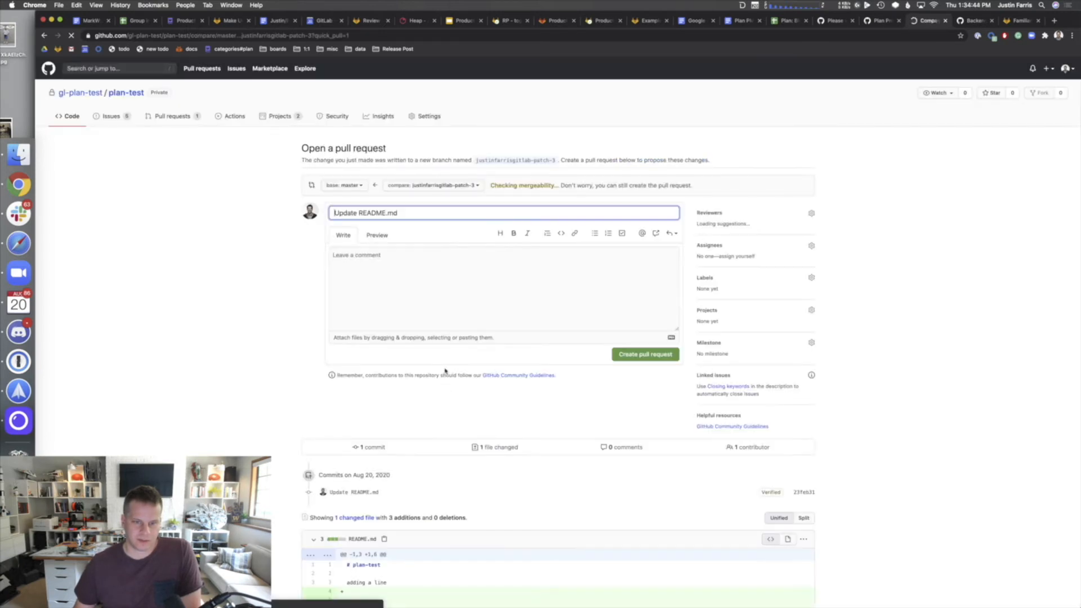
- Create pull request #8 titled 'test - Update README.md' with description 'one more PR'
left_click(463, 313)
type("one more PR")
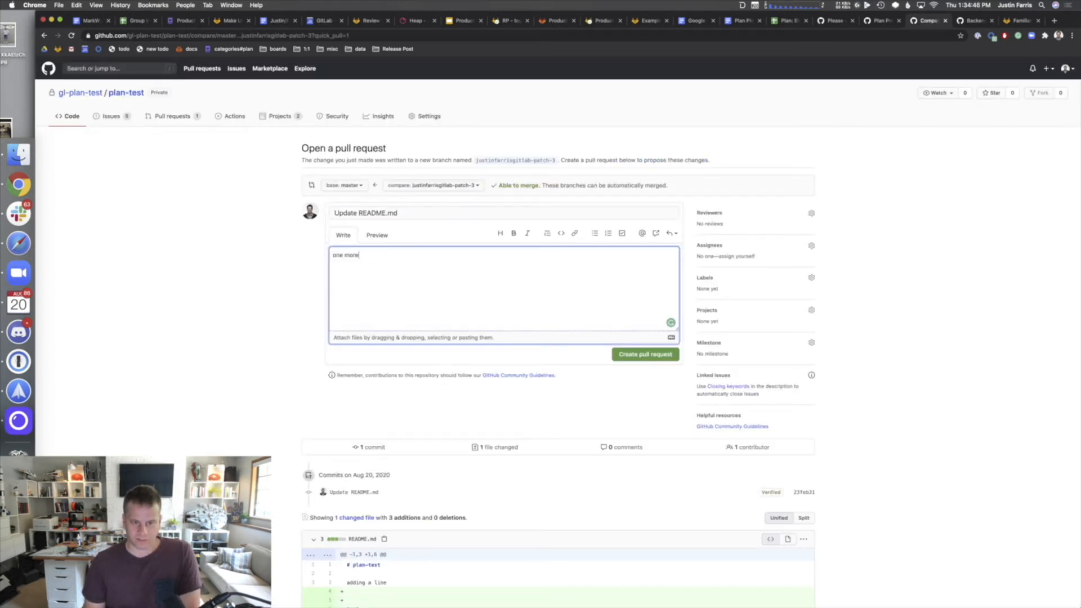
left_click(405, 213)
key("super+Left")
type("test -")
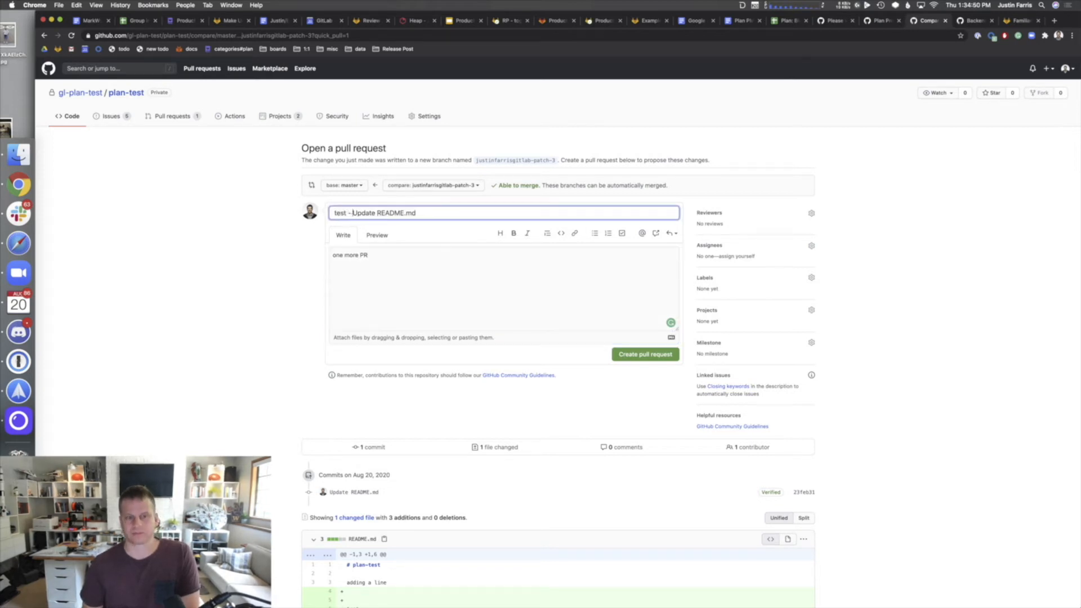
left_click(657, 356)
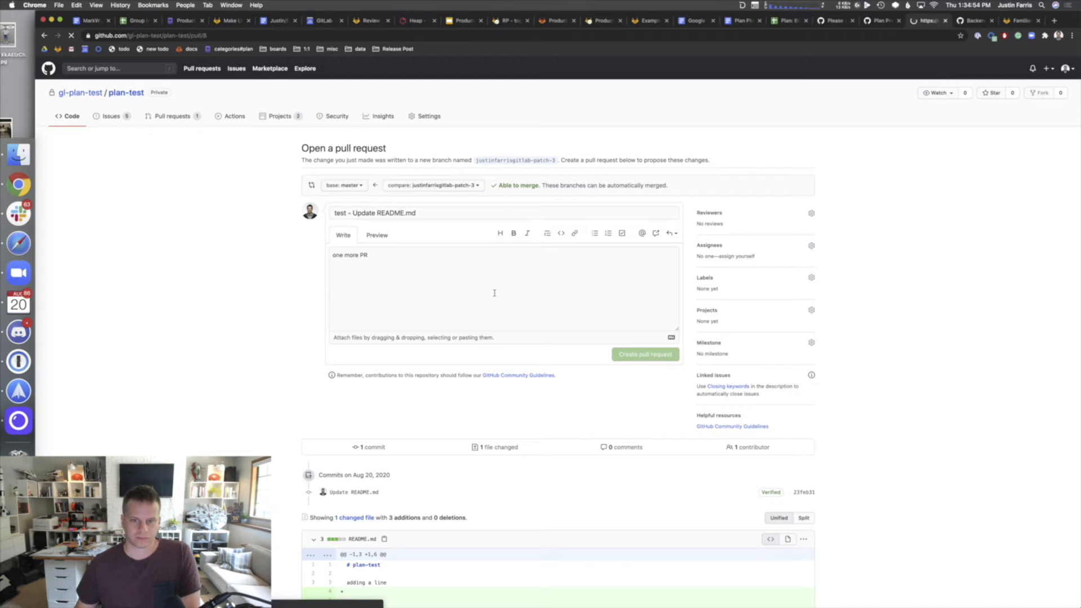
left_click(277, 115)
- Open the still-empty Pull Request Board, then return to plan-test's code page
left_click(333, 196)
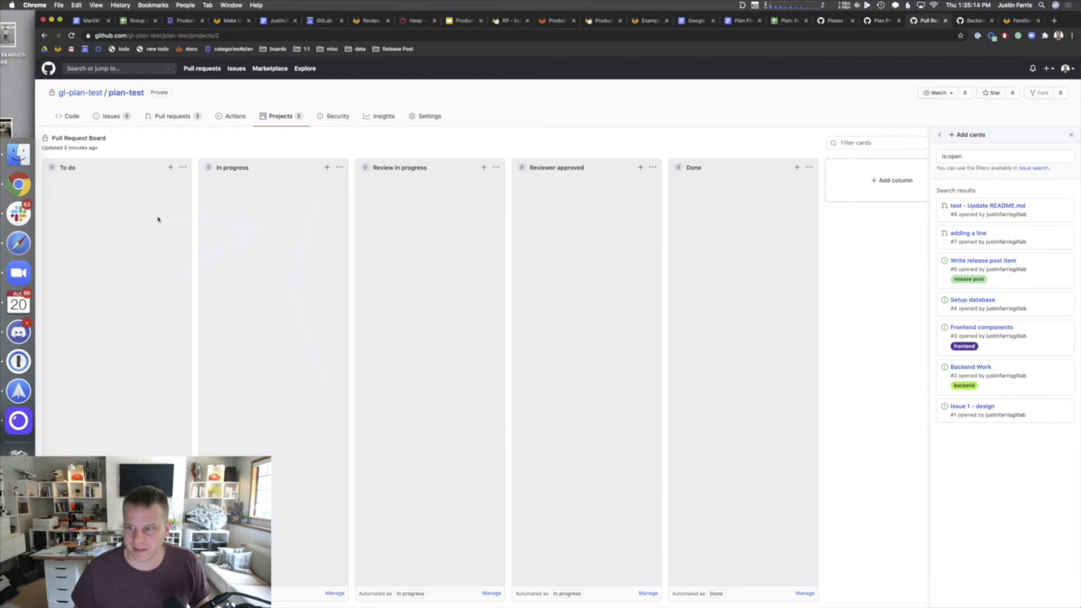
left_click(73, 118)
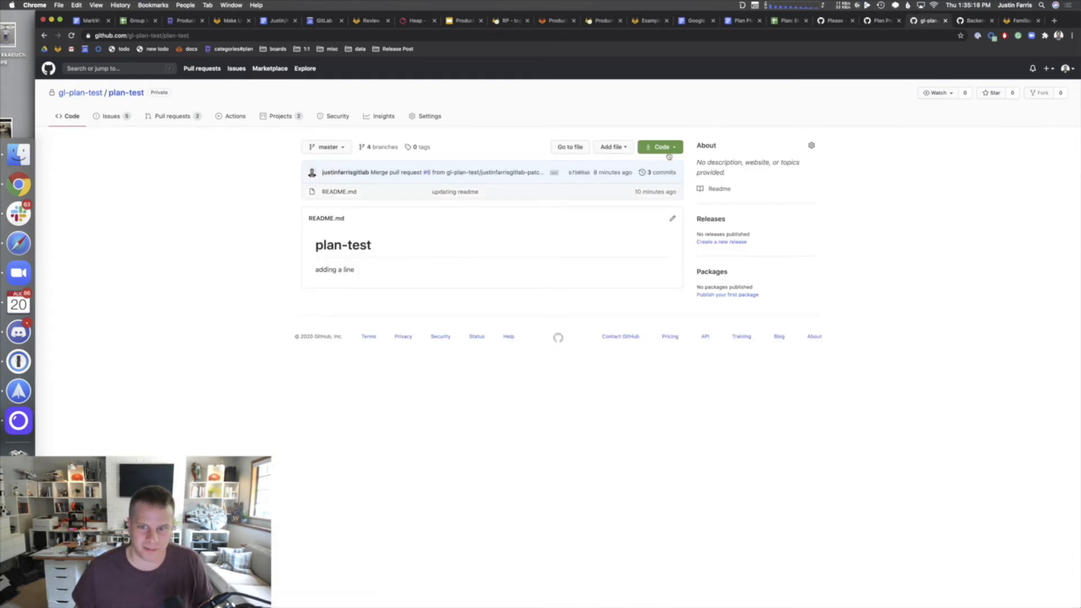
- Add a 'tesst 2' line to README.md, titled 'testing mr board', and propose it on a new branch
left_click(672, 218)
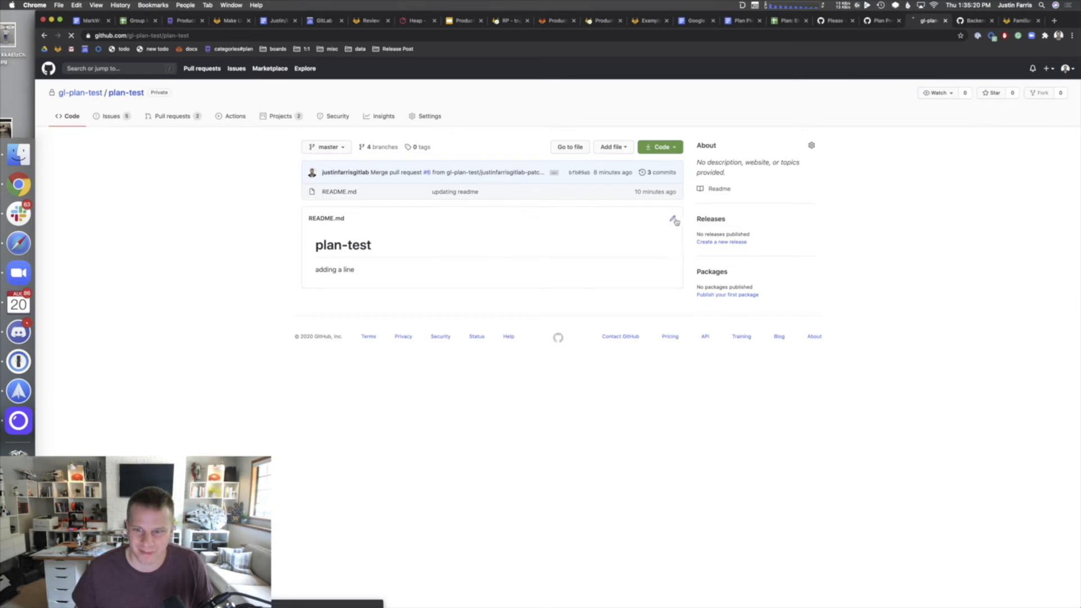
left_click(377, 234)
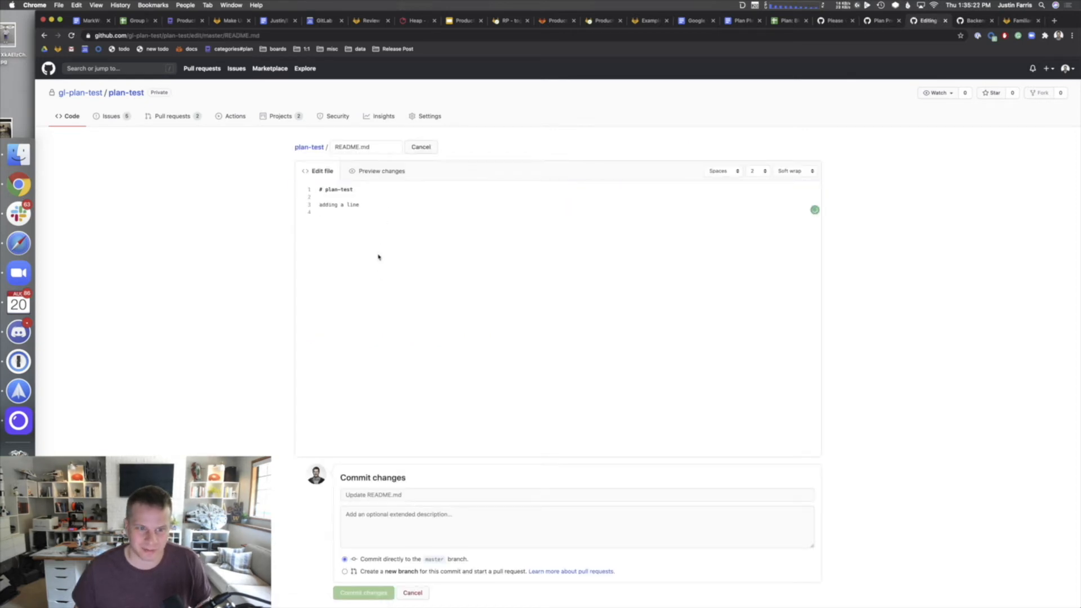
key("Return")
key("Return")
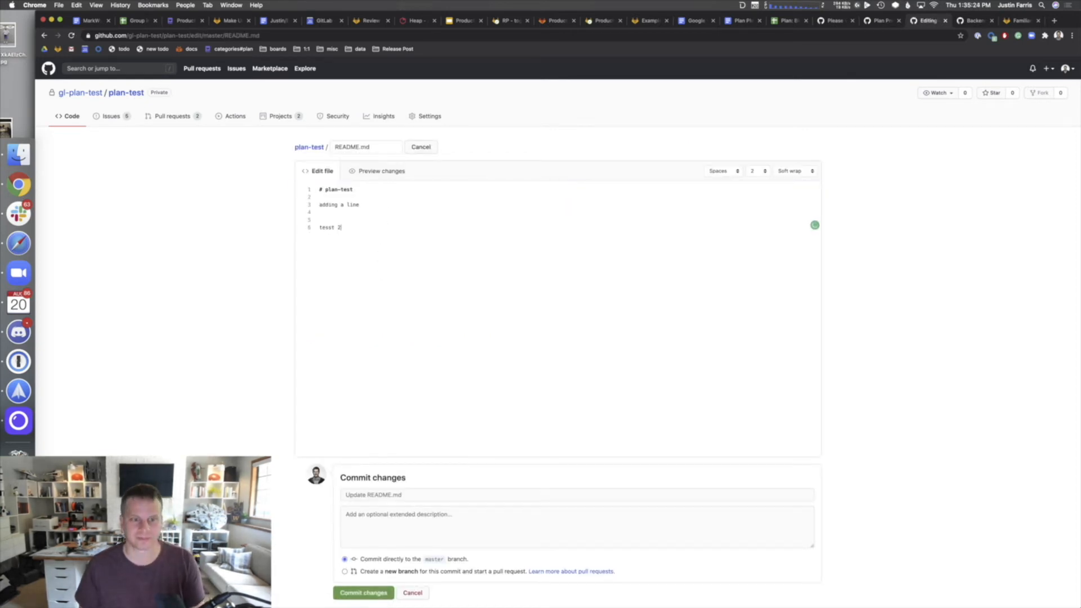
left_click(408, 495)
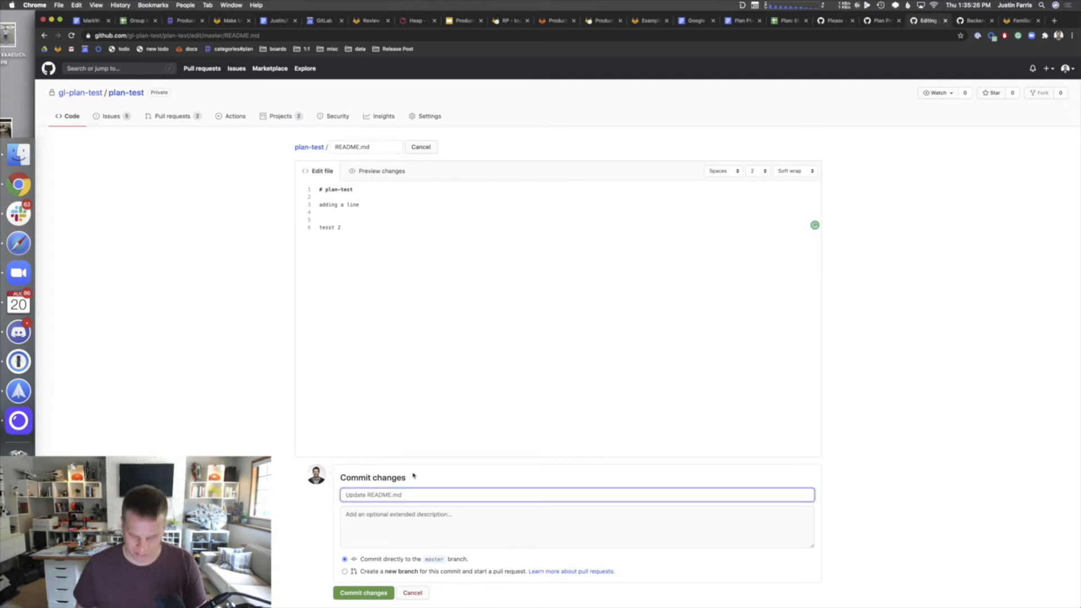
type("testing")
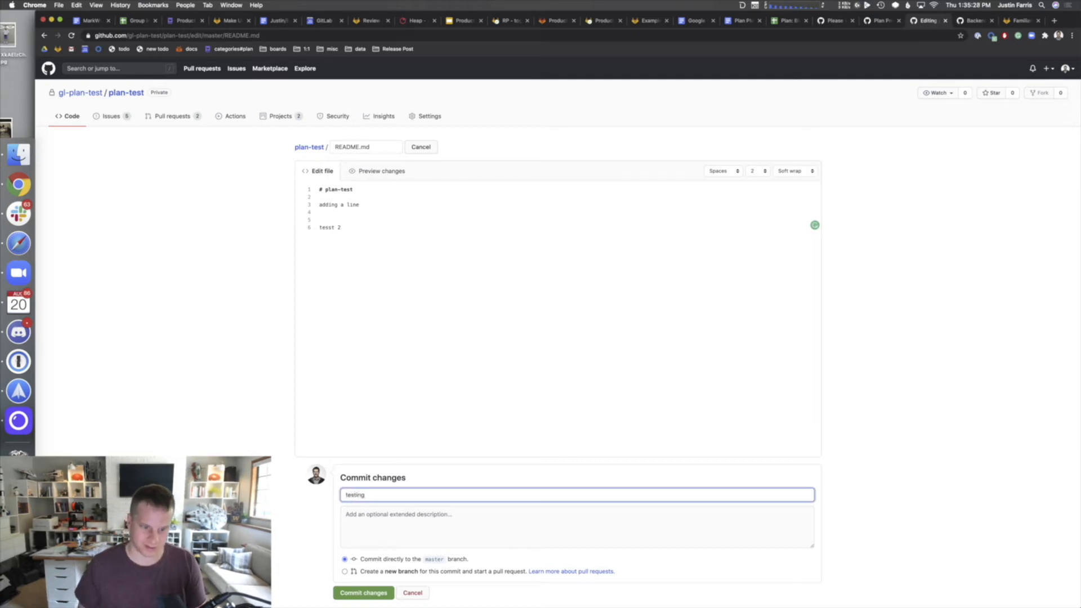
type(" mi")
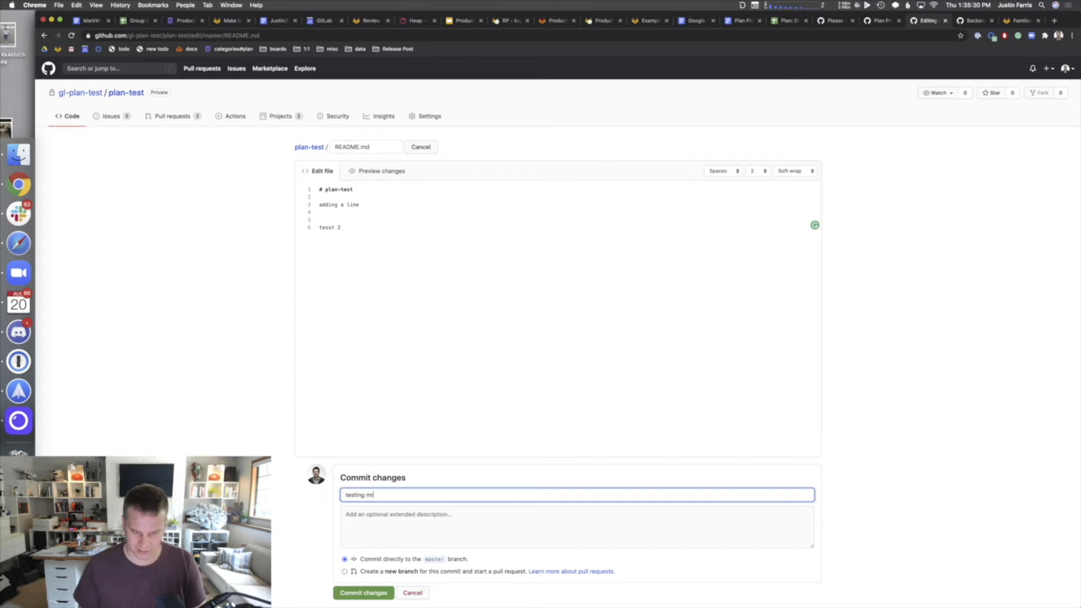
type(" board")
key("Tab")
scroll(332, 513, "down", 2)
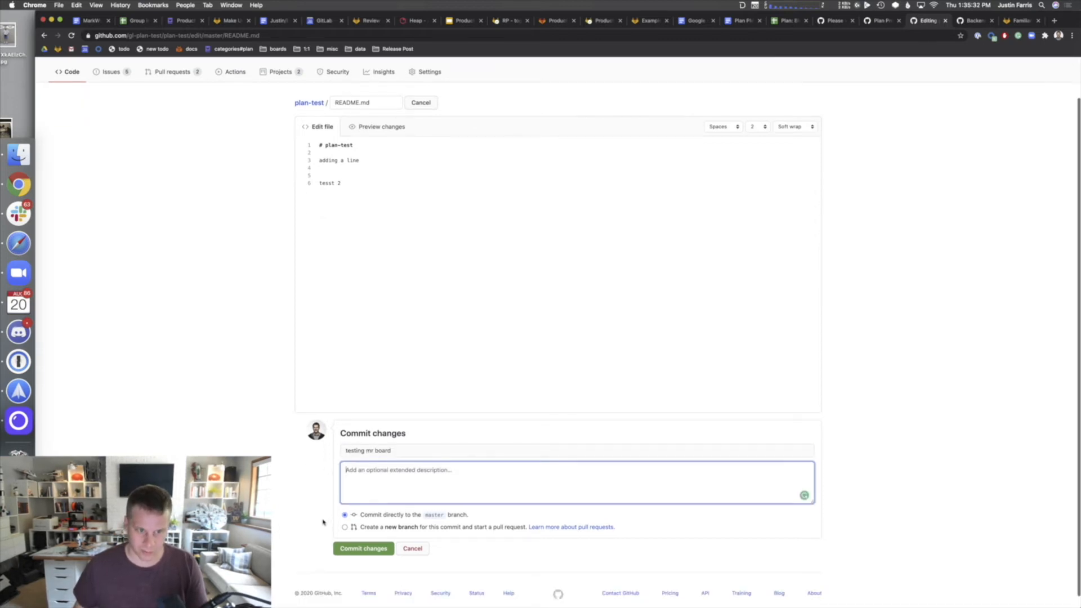
left_click(344, 527)
left_click(356, 564)
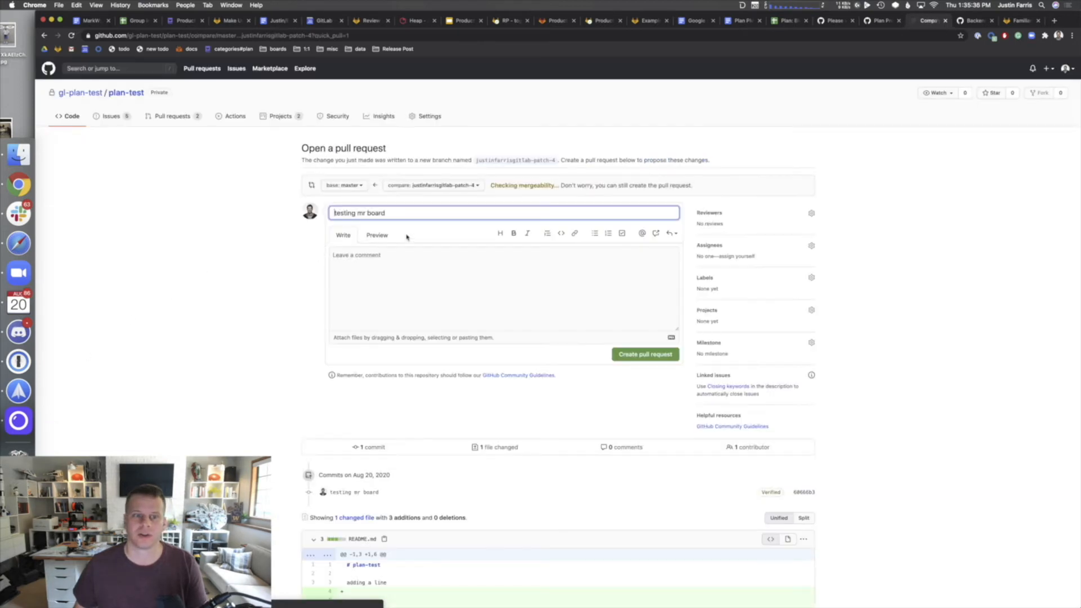
- Enter 'one more test' as the pull request description
left_click(419, 266)
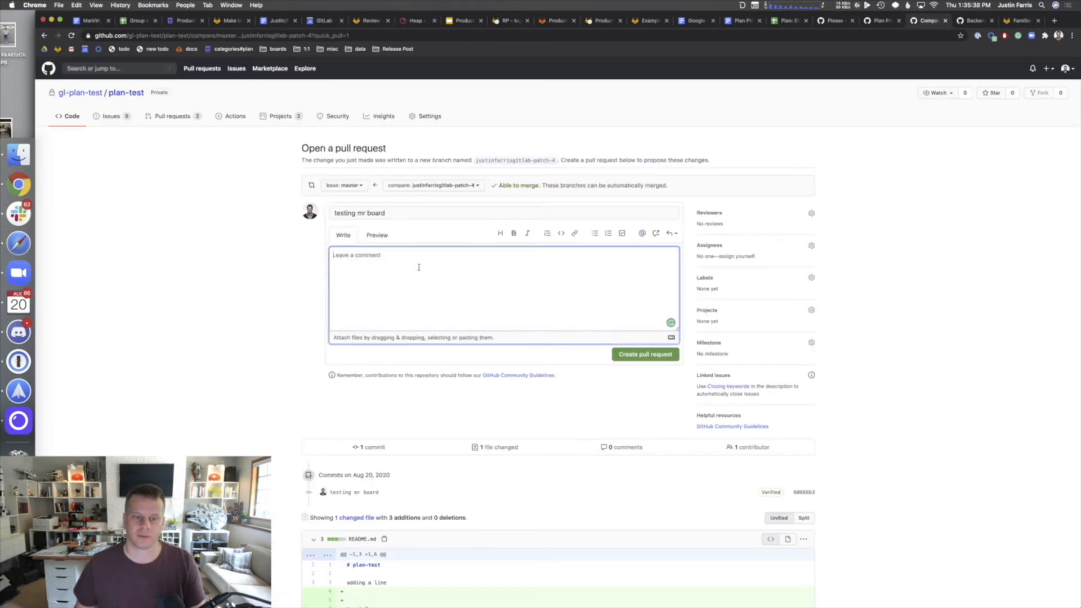
type("one")
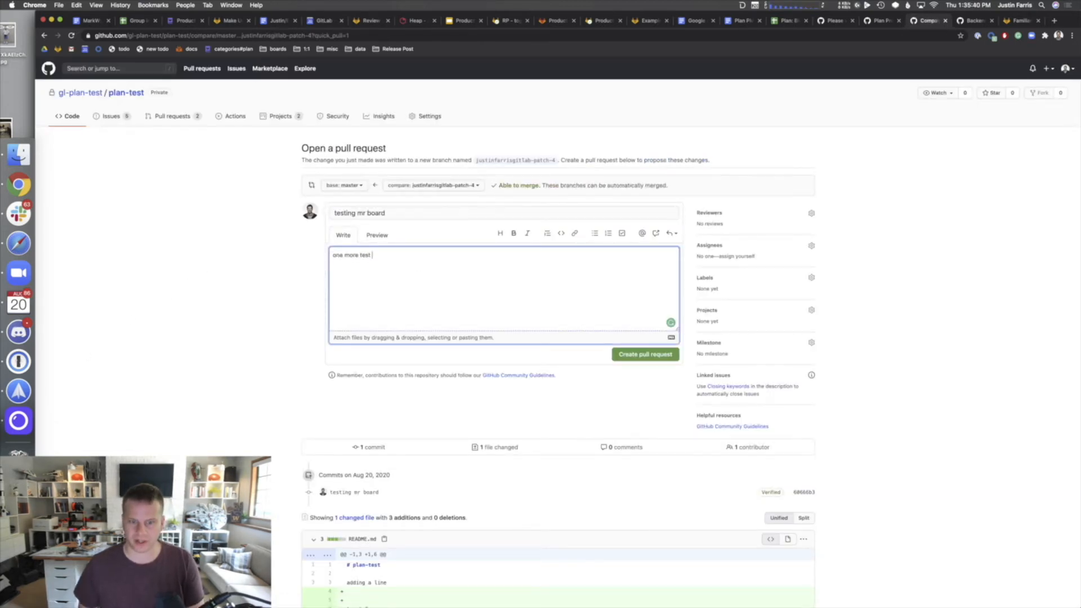
type(" more test")
key("BackSpace")
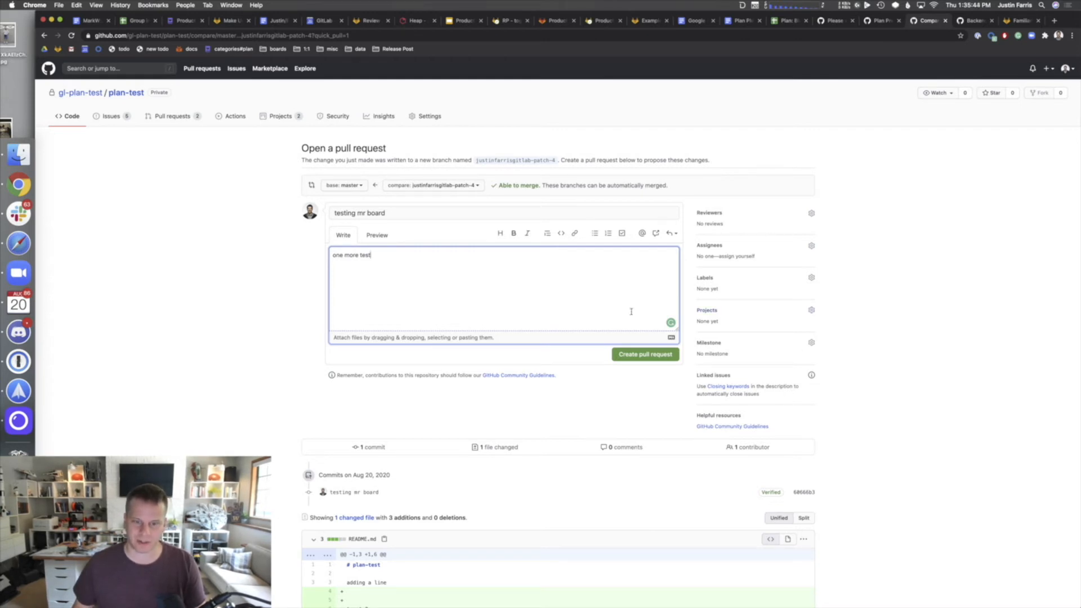
- Attach the pull request to the Pull Request Board project and open the closing-keywords help article
left_click(809, 312)
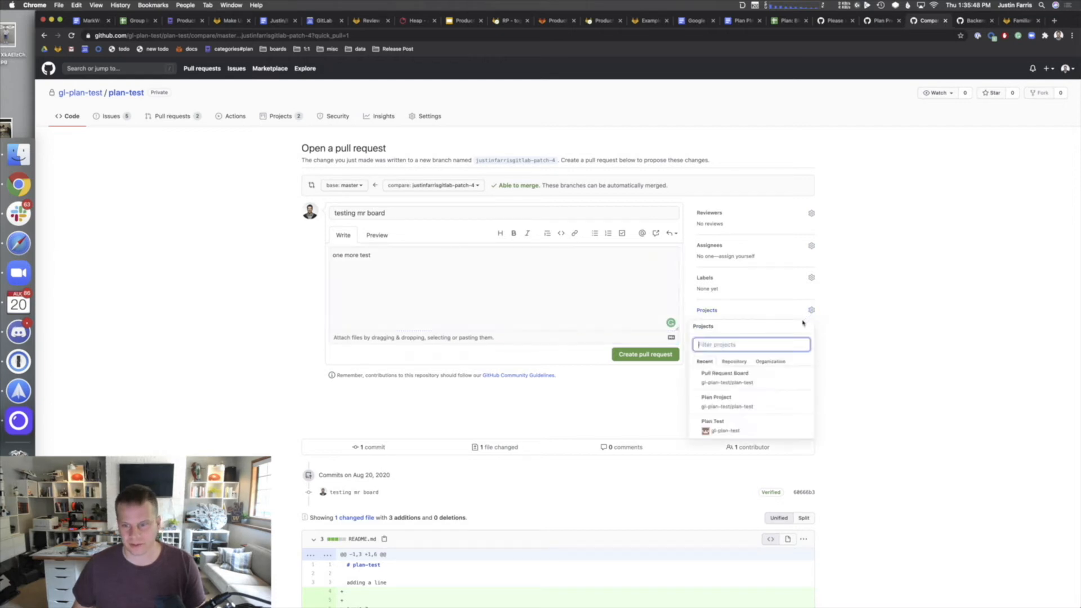
left_click(742, 380)
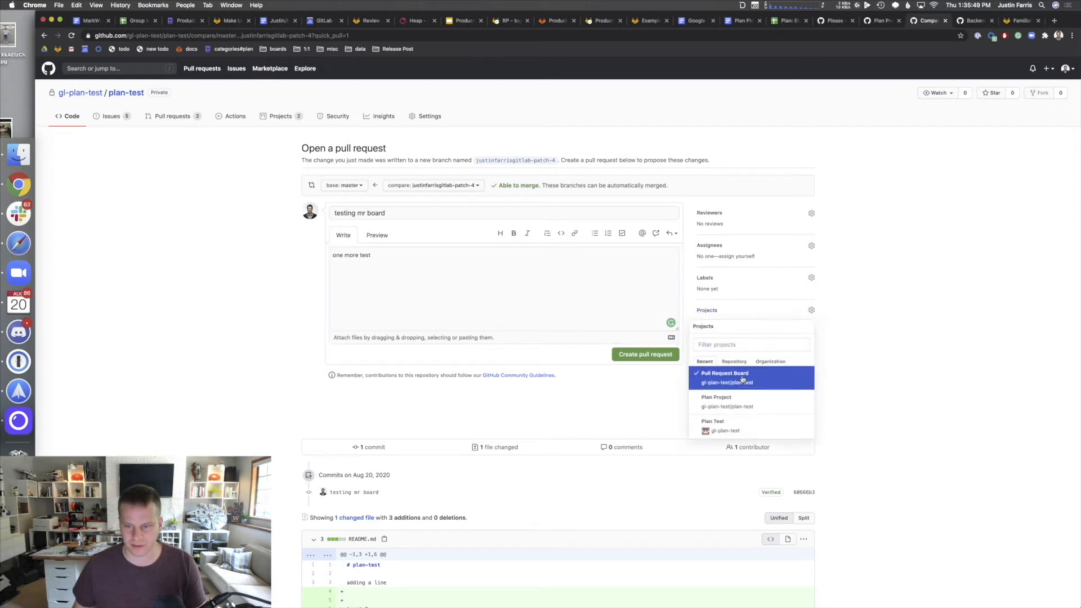
left_click(628, 412)
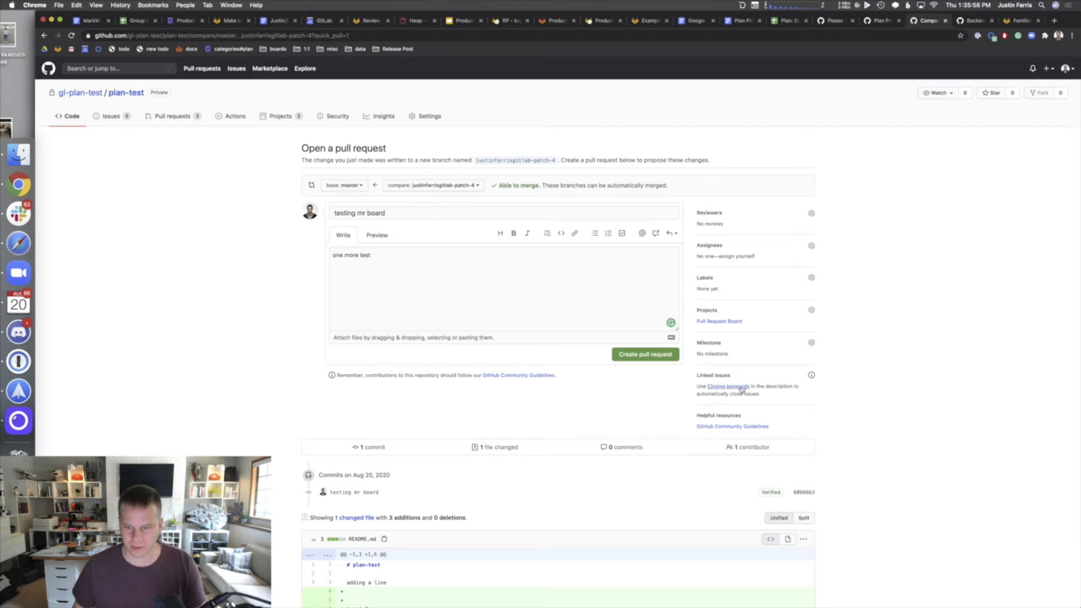
left_click(741, 388, "super")
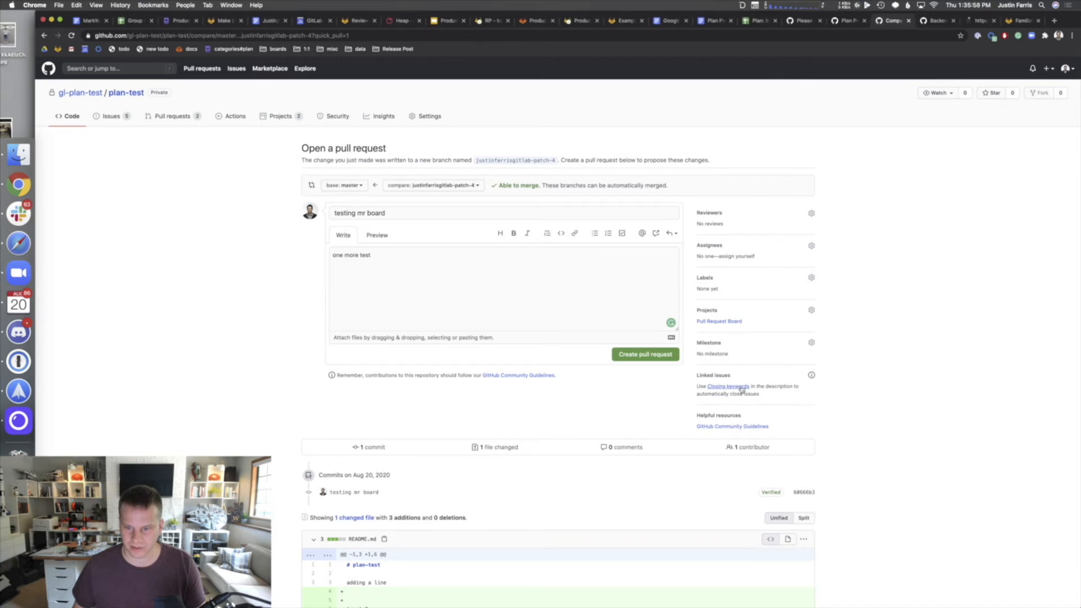
- Read the 'Linking a pull request to an issue' docs article, then close it
left_click(971, 21)
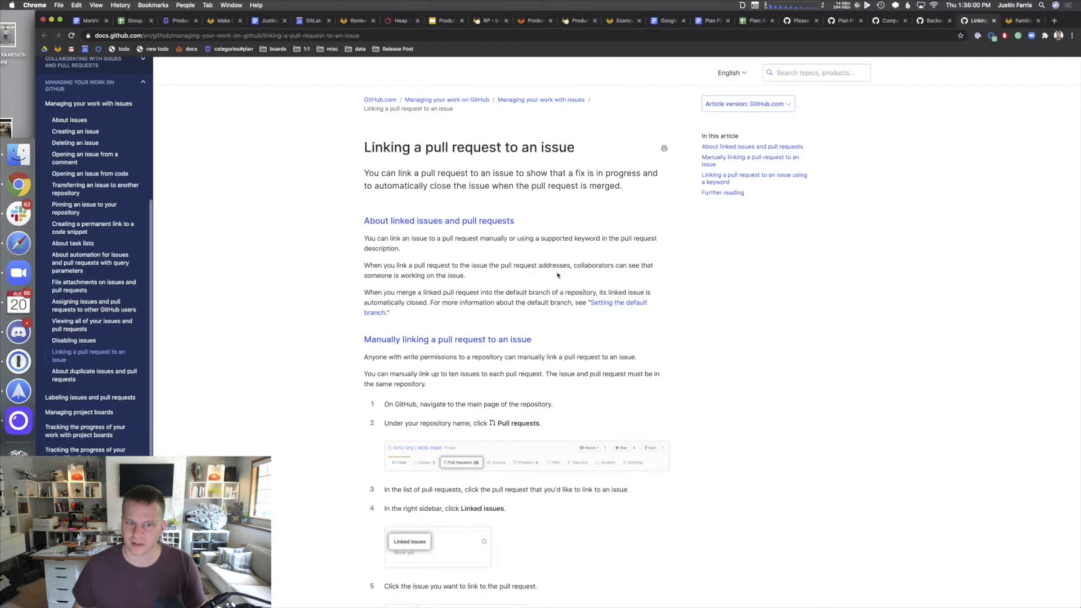
scroll(463, 338, "down", 5)
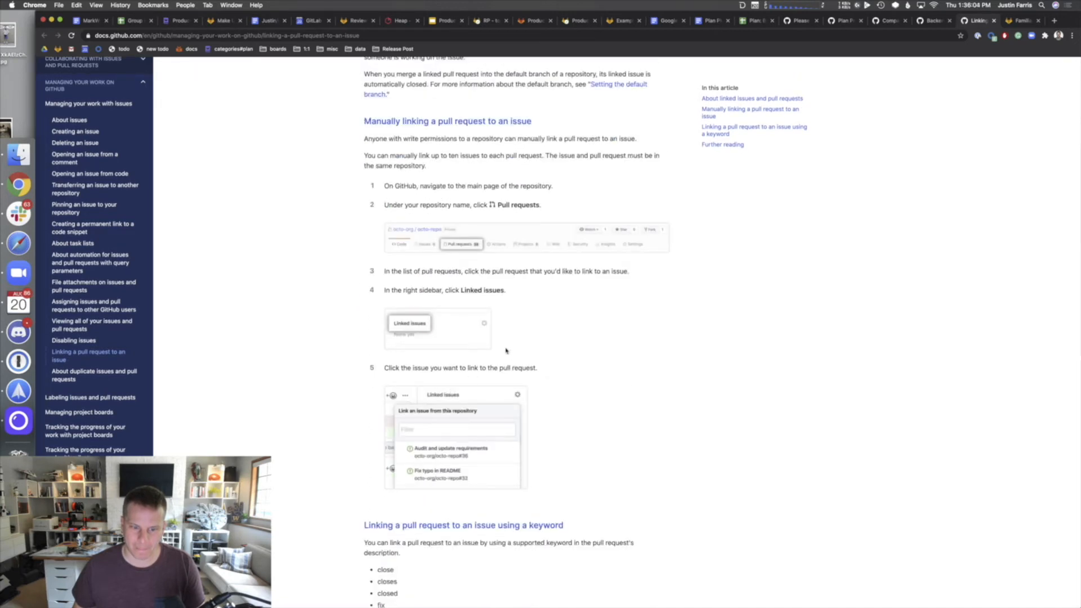
scroll(508, 349, "up", 4)
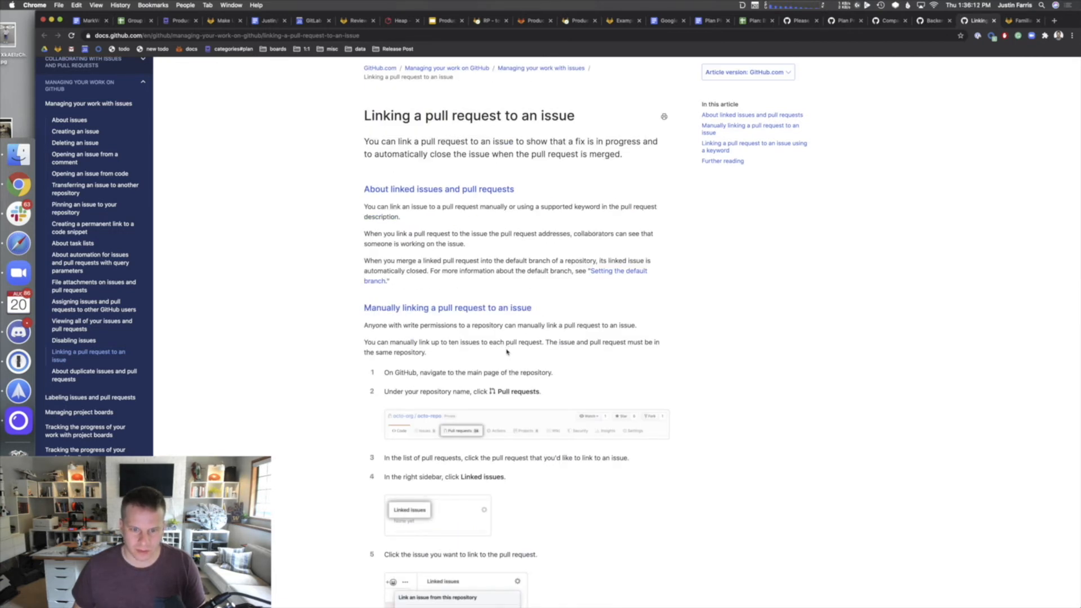
scroll(507, 352, "down", 3)
scroll(506, 353, "down", 5)
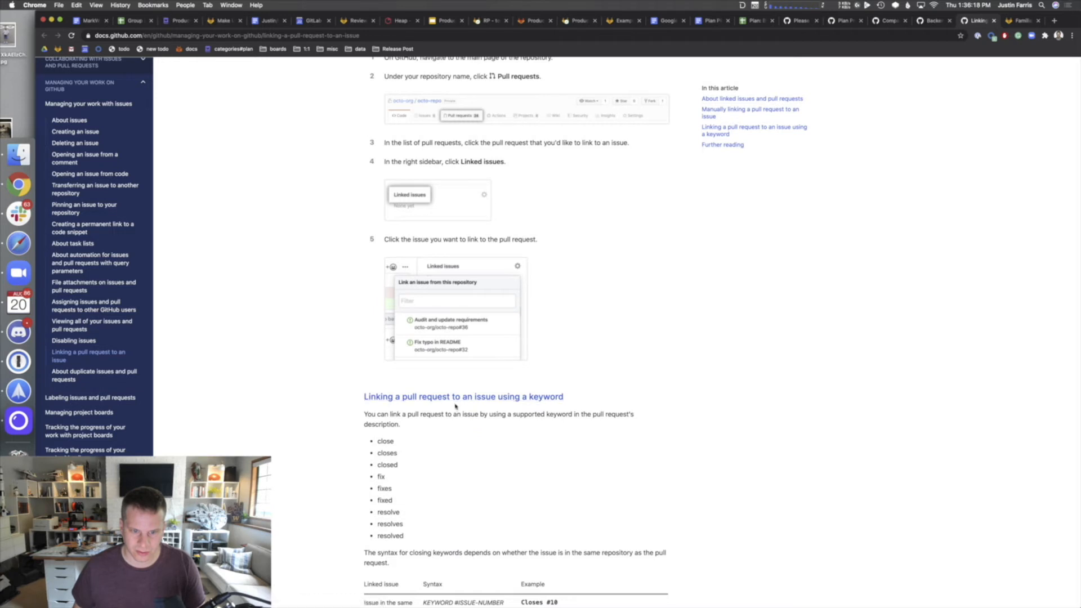
scroll(441, 433, "down", 1)
scroll(440, 437, "down", 2)
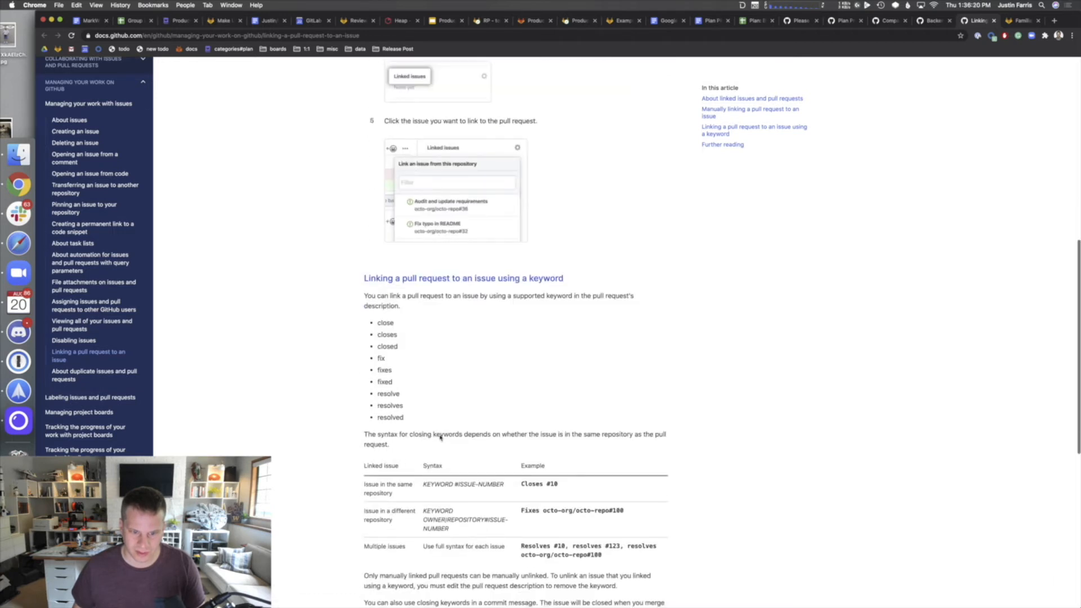
scroll(440, 435, "down", 1)
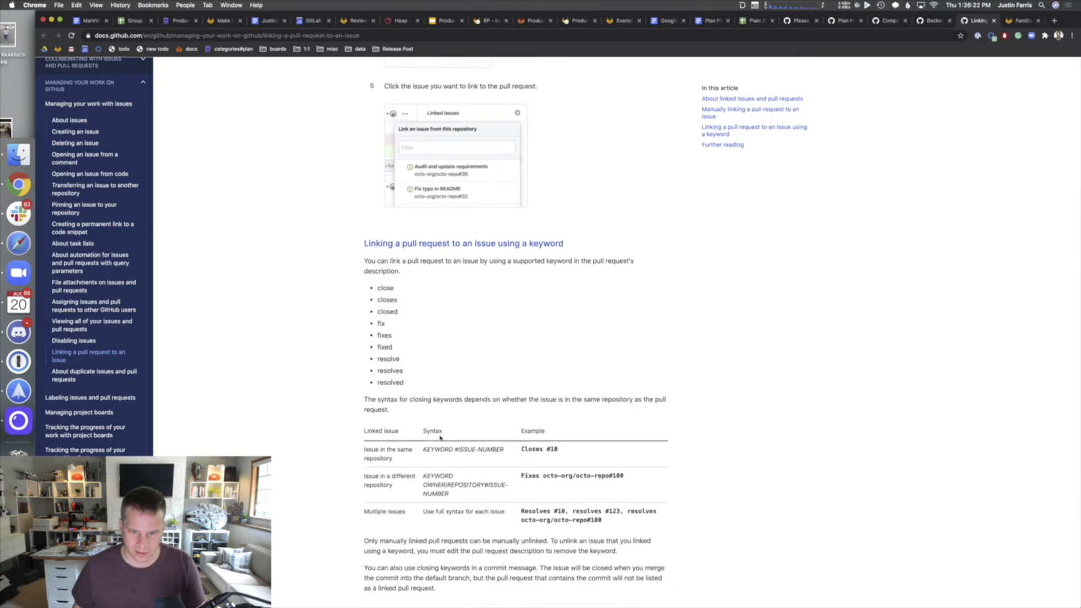
key("super+w")
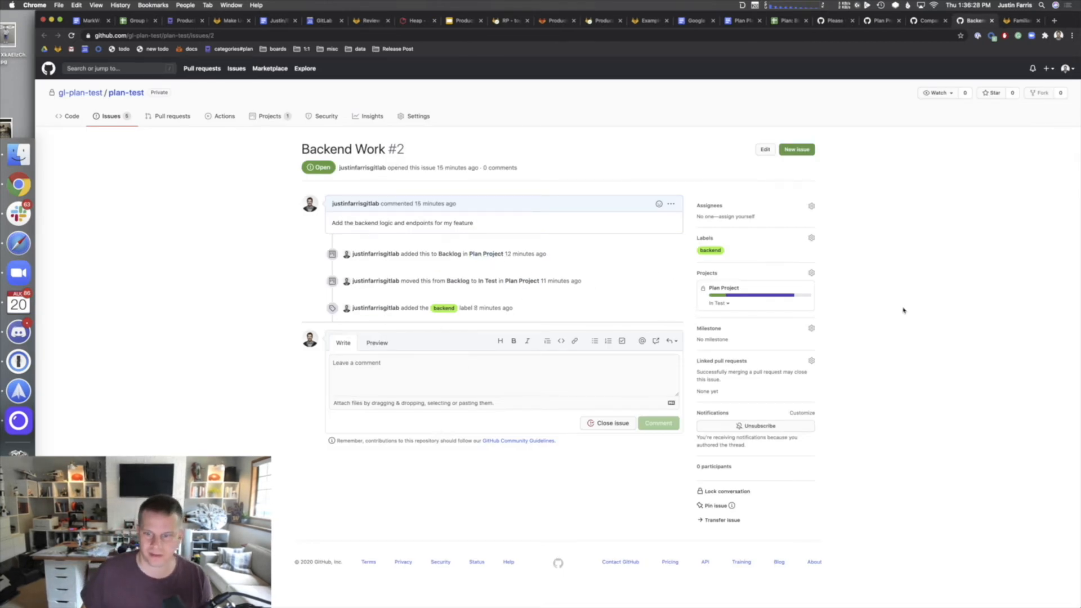
- Move pull requests #8 'test - Update README.md' and #7 'adding a line' into Pull Request Board's In progress column
left_click(121, 116)
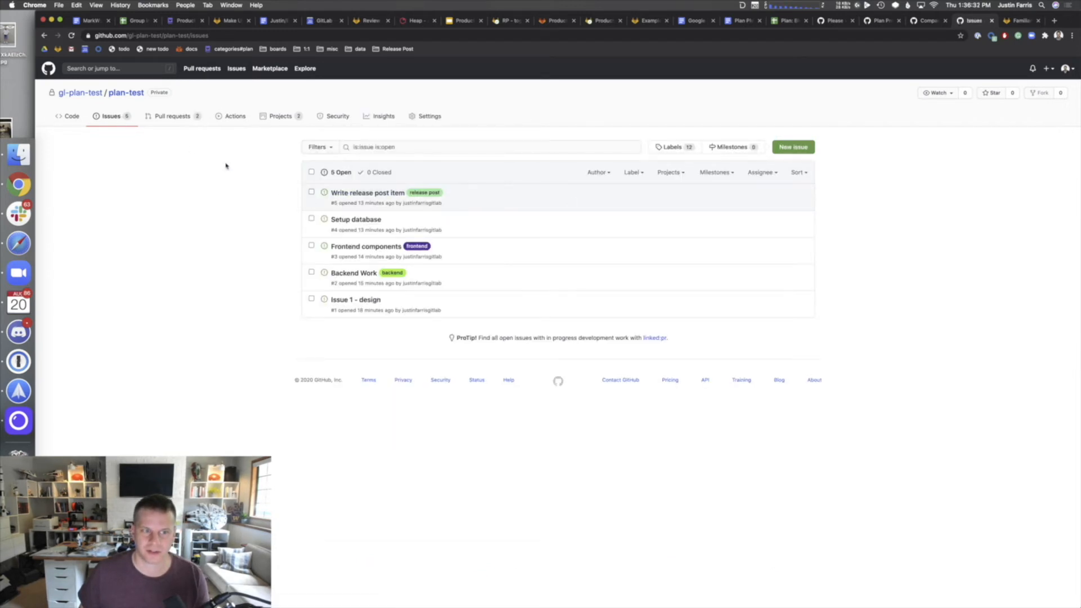
left_click(276, 115)
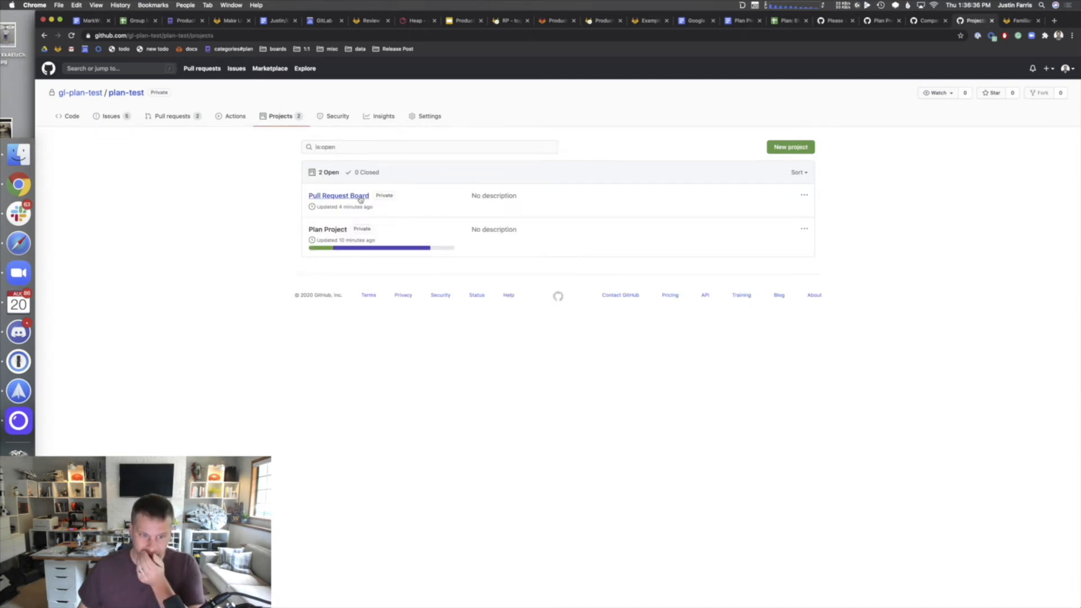
left_click(358, 197)
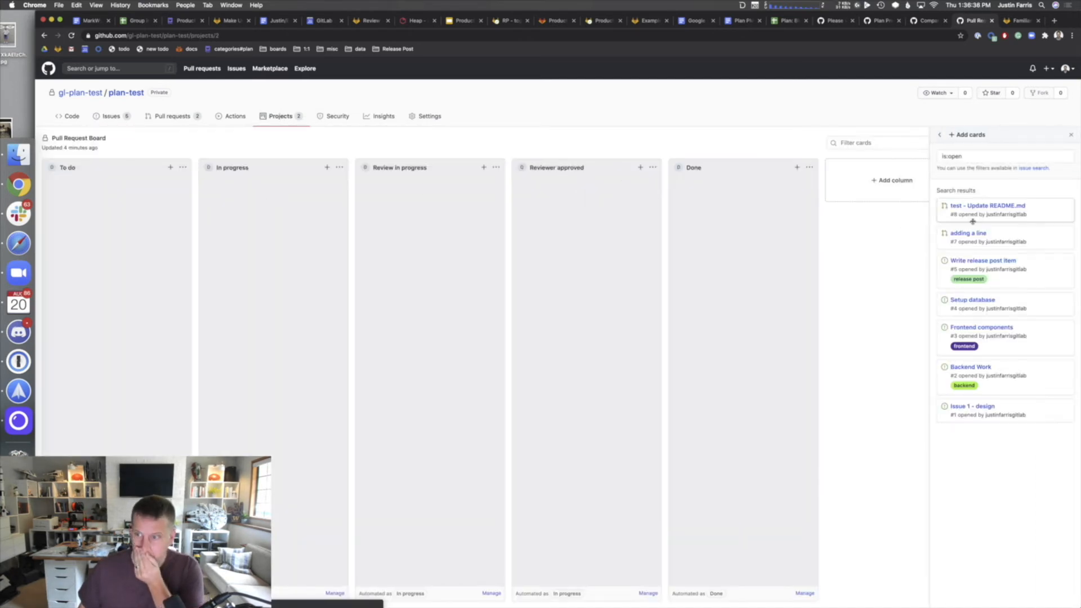
left_click_drag(708, 197, 219, 247)
left_click_drag(1025, 219, 320, 300)
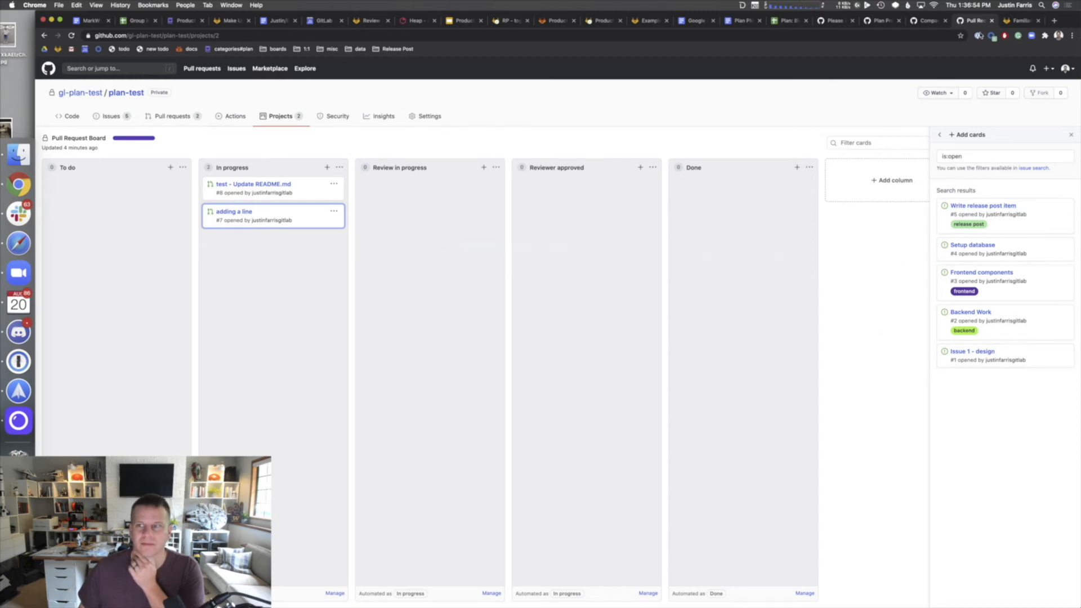
left_click(938, 24)
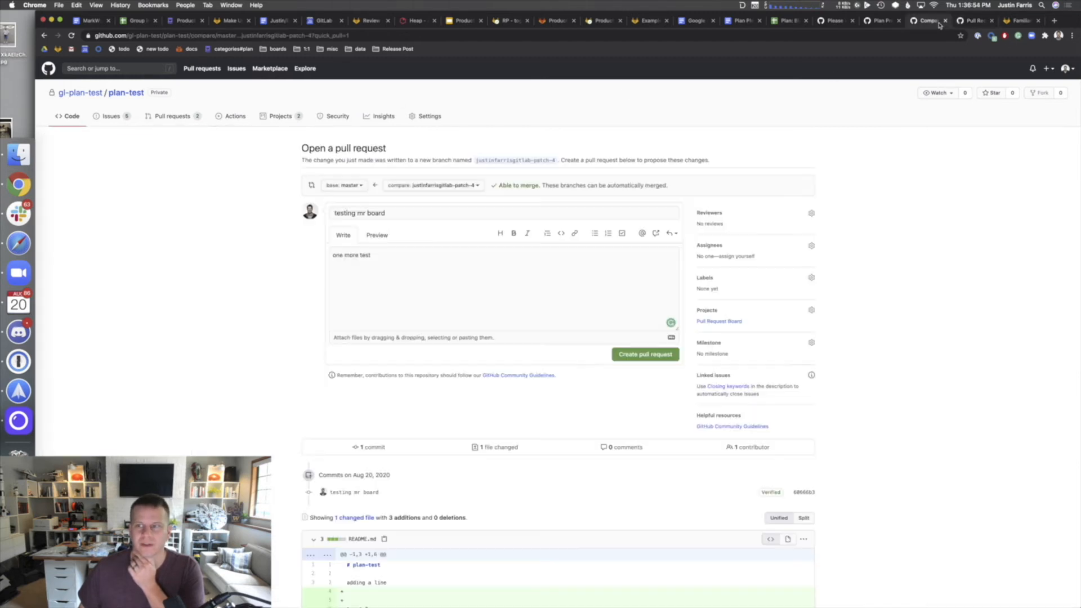
- Create pull request #9 'testing mr board' and confirm it shows In progress on Pull Request Board
left_click(636, 352)
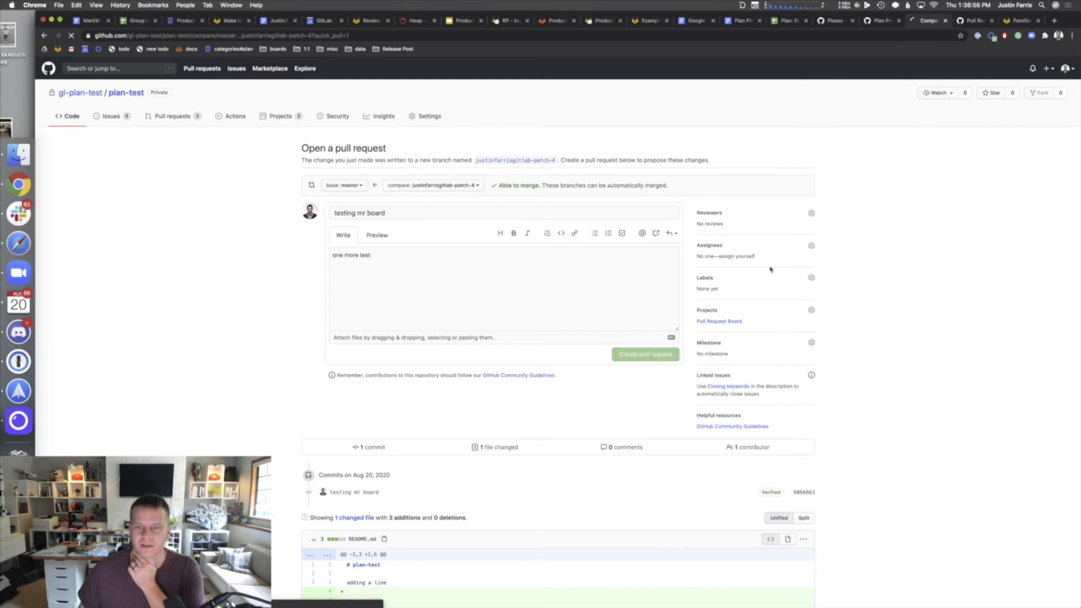
left_click(969, 22)
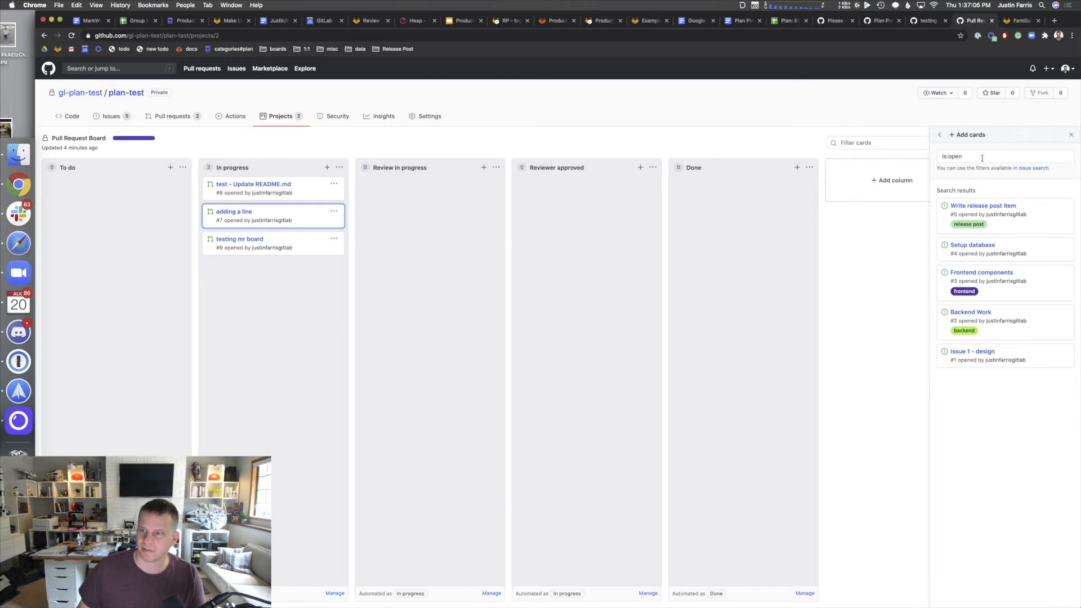
left_click_drag(980, 156, 902, 139)
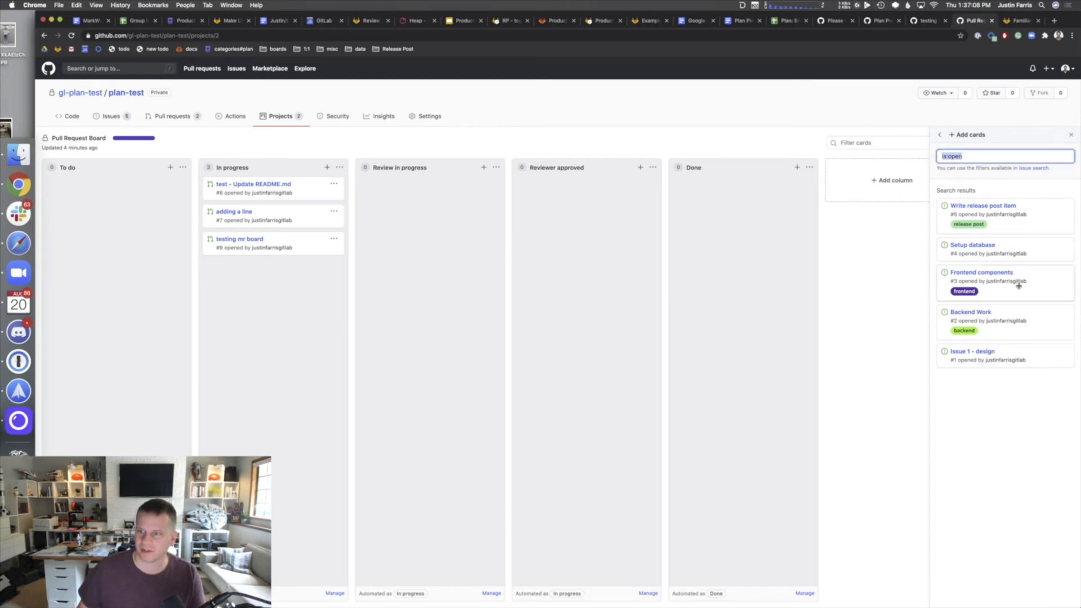
key("super+r")
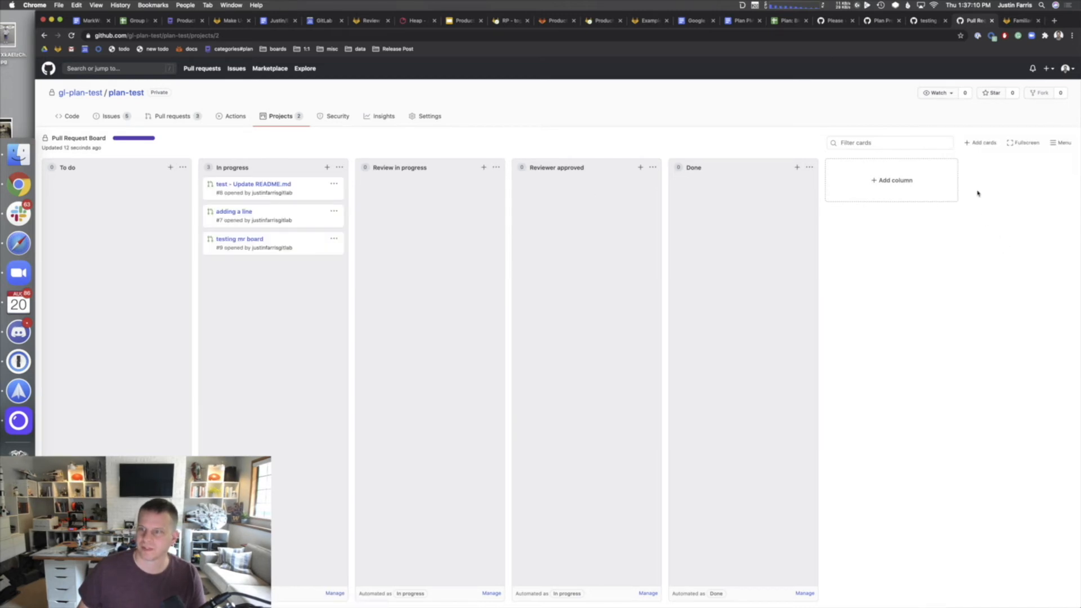
left_click(981, 143)
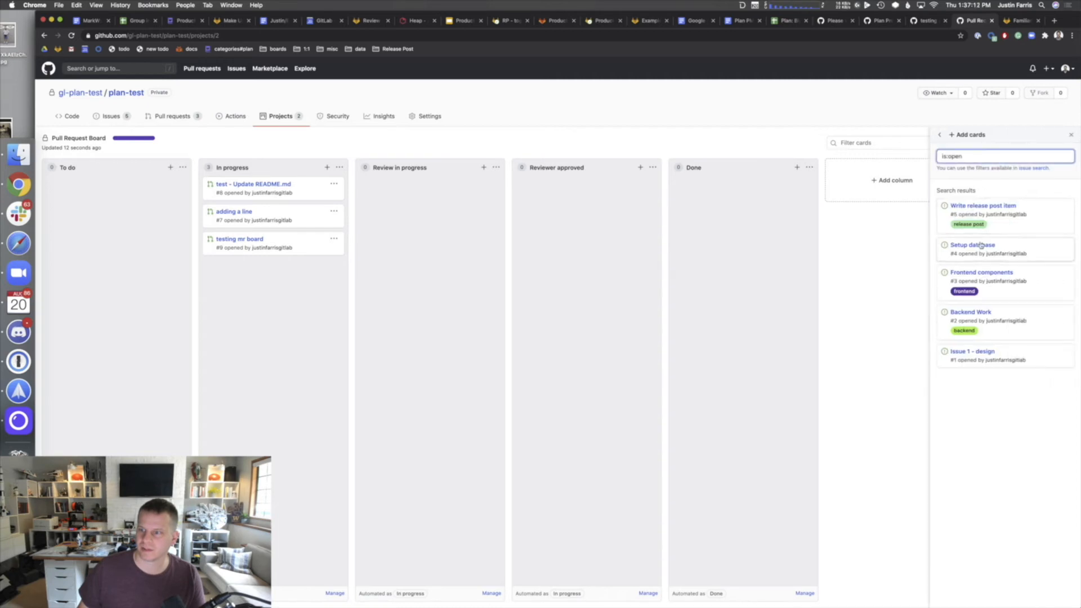
left_click(917, 24)
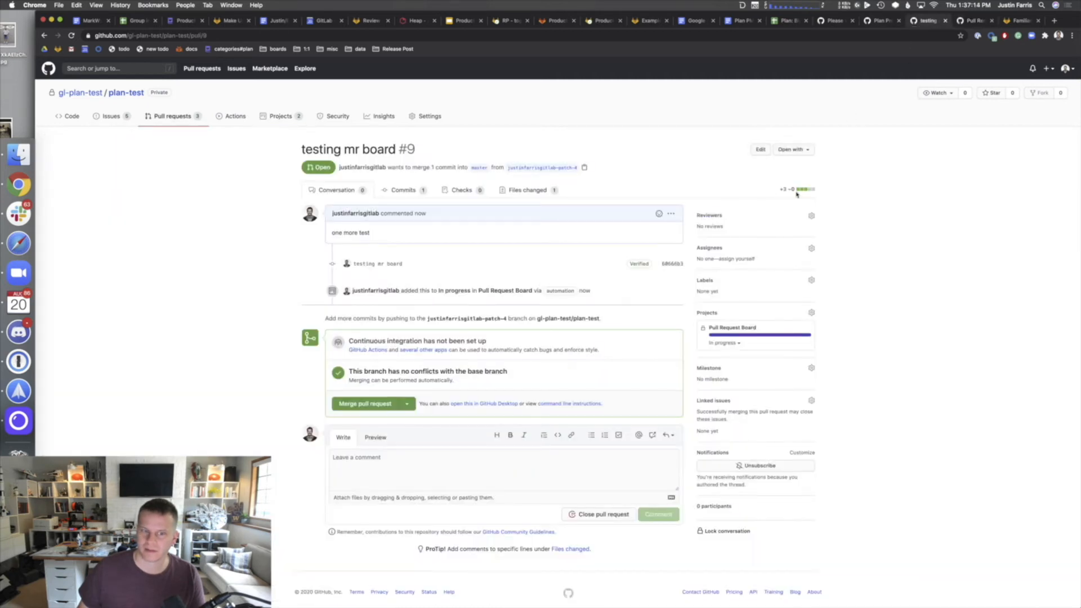
left_click(973, 23)
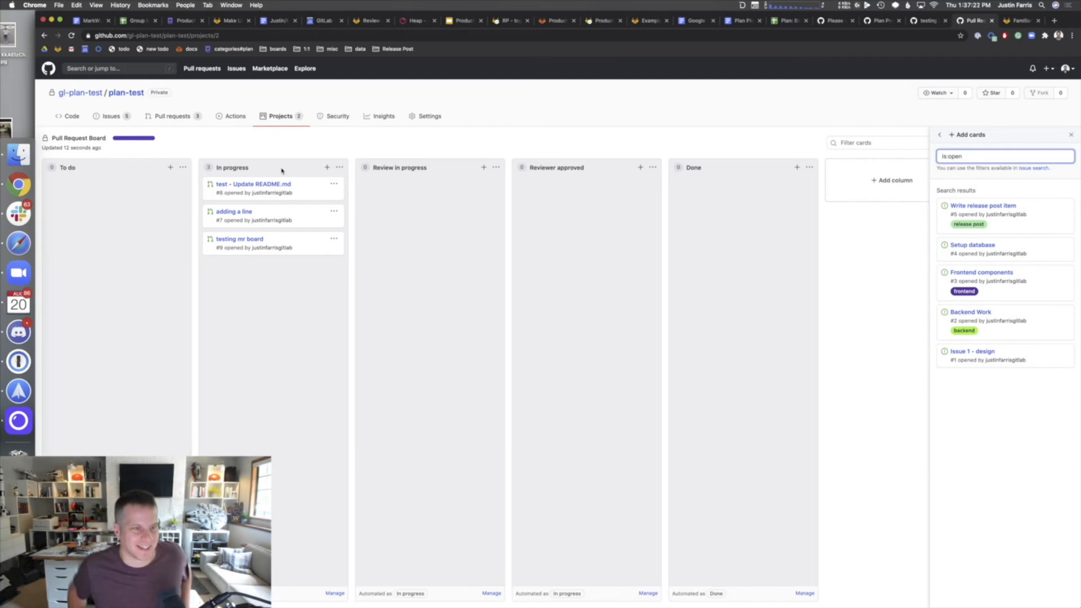
left_click(168, 168)
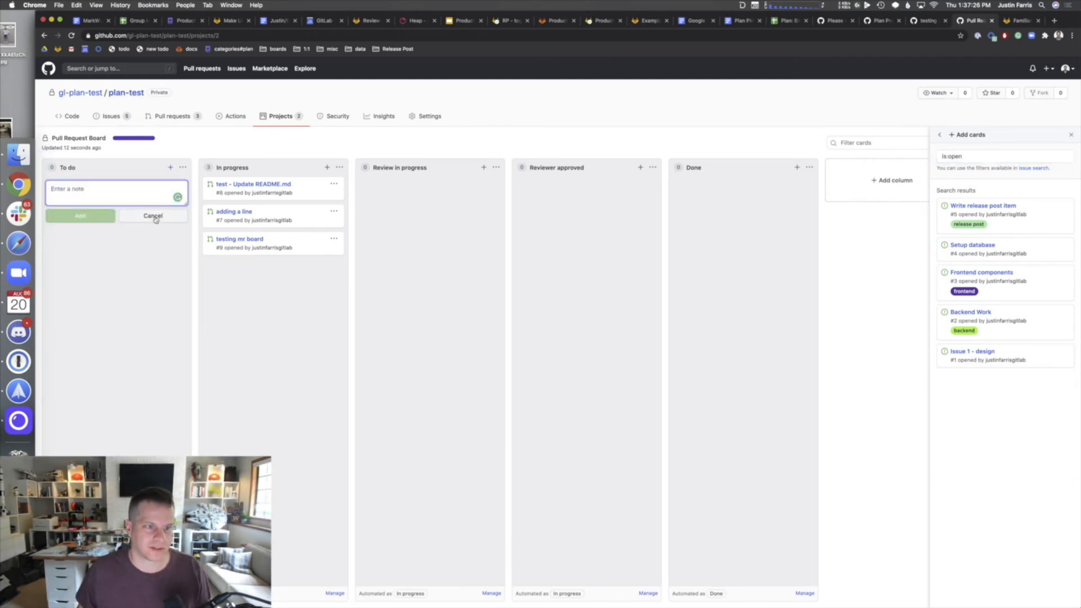
left_click(183, 168)
left_click(89, 194)
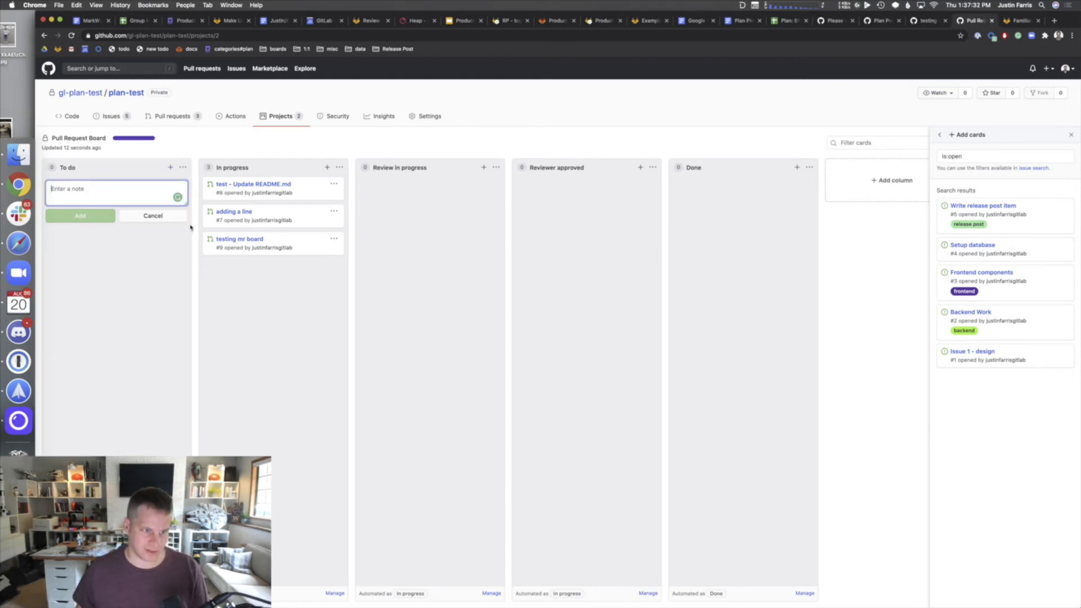
left_click(152, 215)
- Create issue #10 titled 'Test issue - should be closed by an PR'
left_click(111, 116)
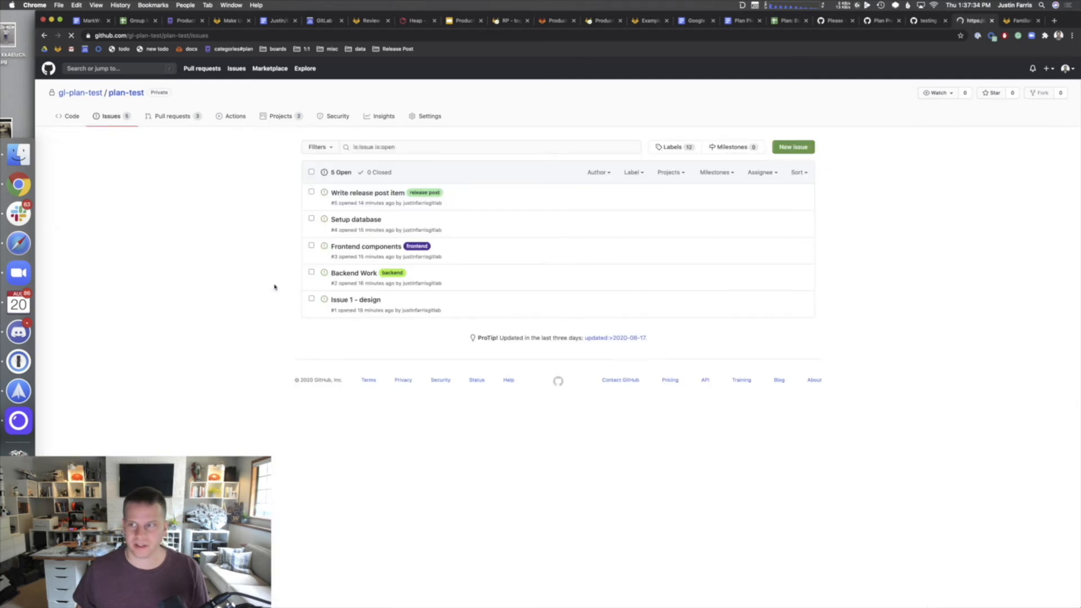
left_click(812, 147)
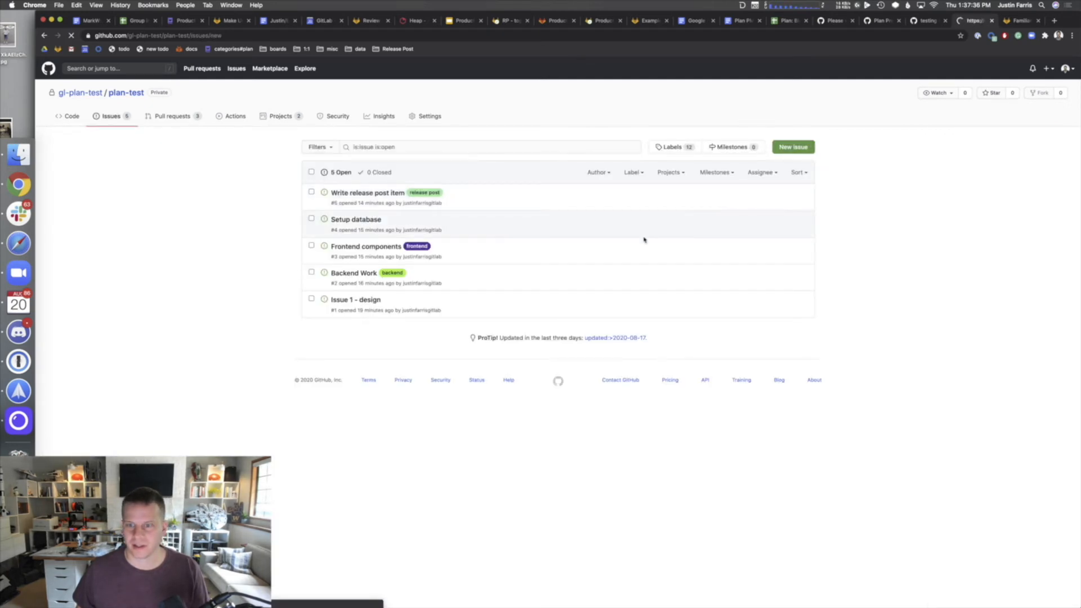
left_click(379, 148)
type("Test 1")
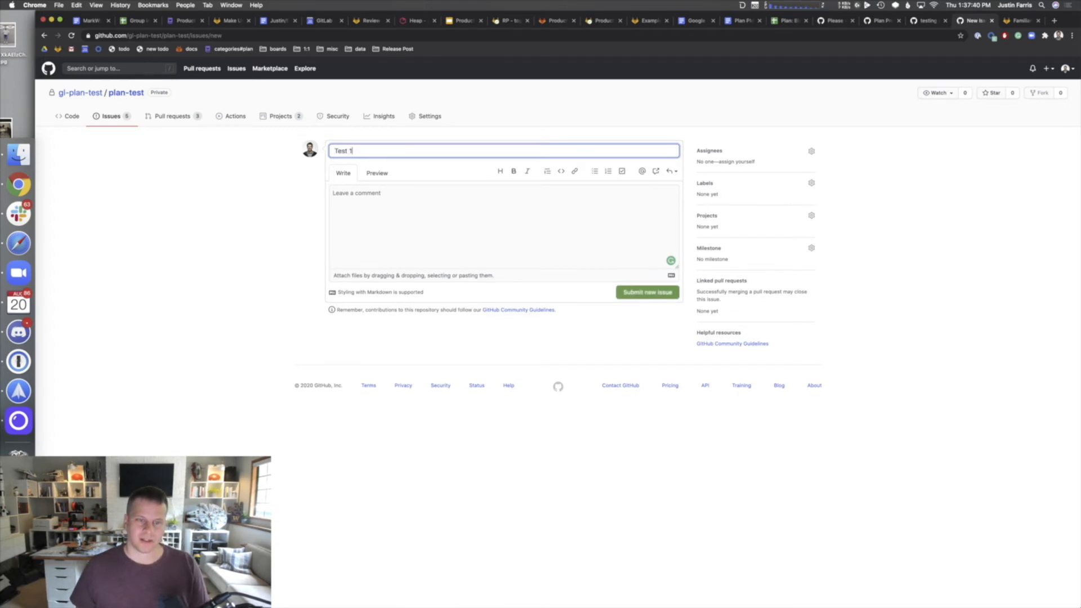
key("BackSpace")
key("BackSpace")
key("BackSpace")
key("BackSpace")
key("BackSpace")
key("BackSpace")
type("Test issue")
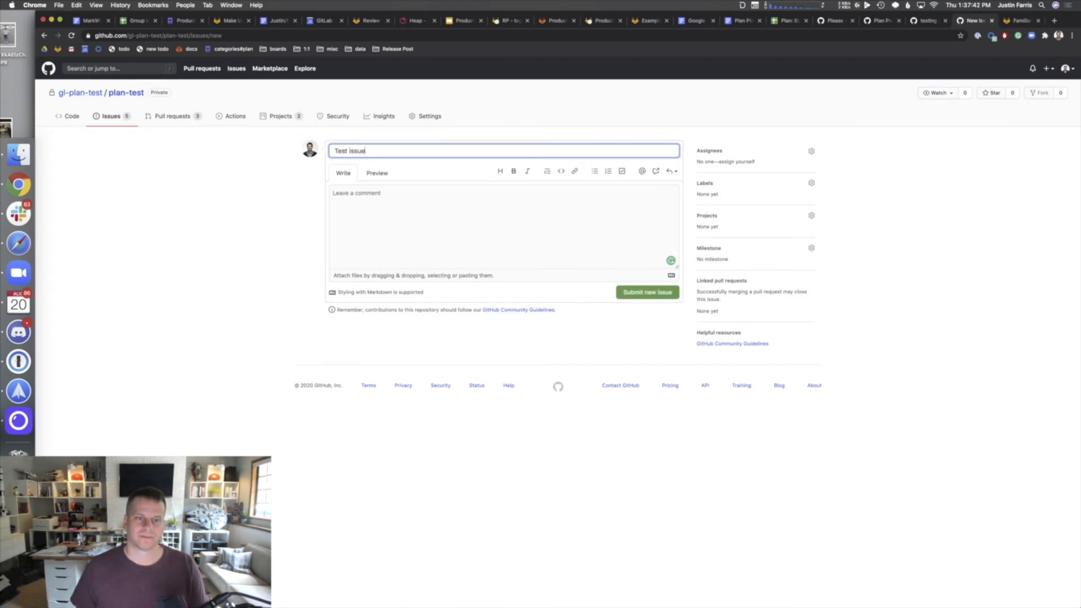
type(" - shpoiul")
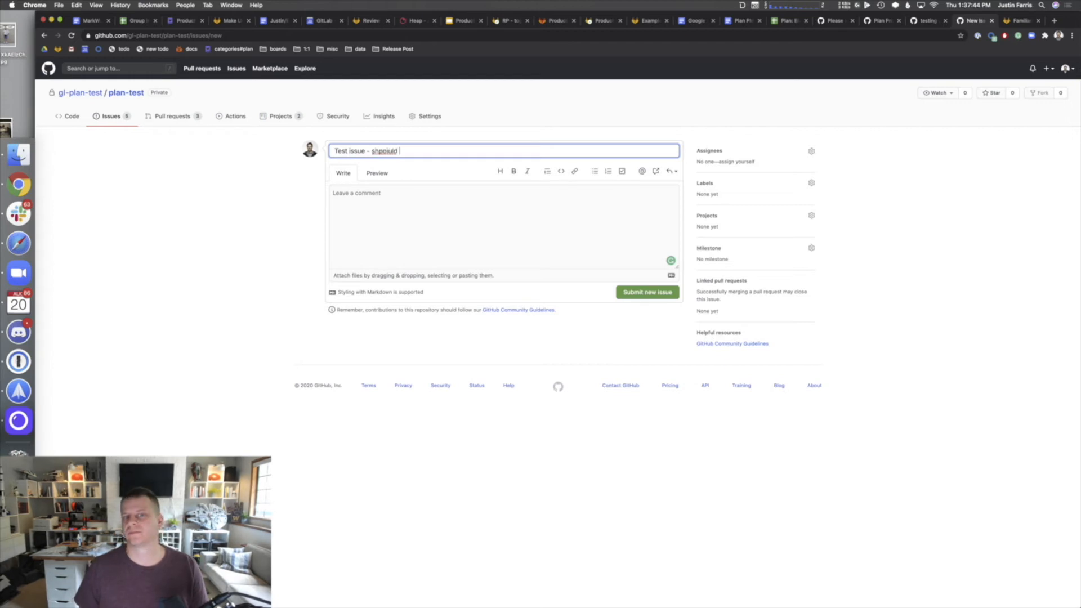
type("d ")
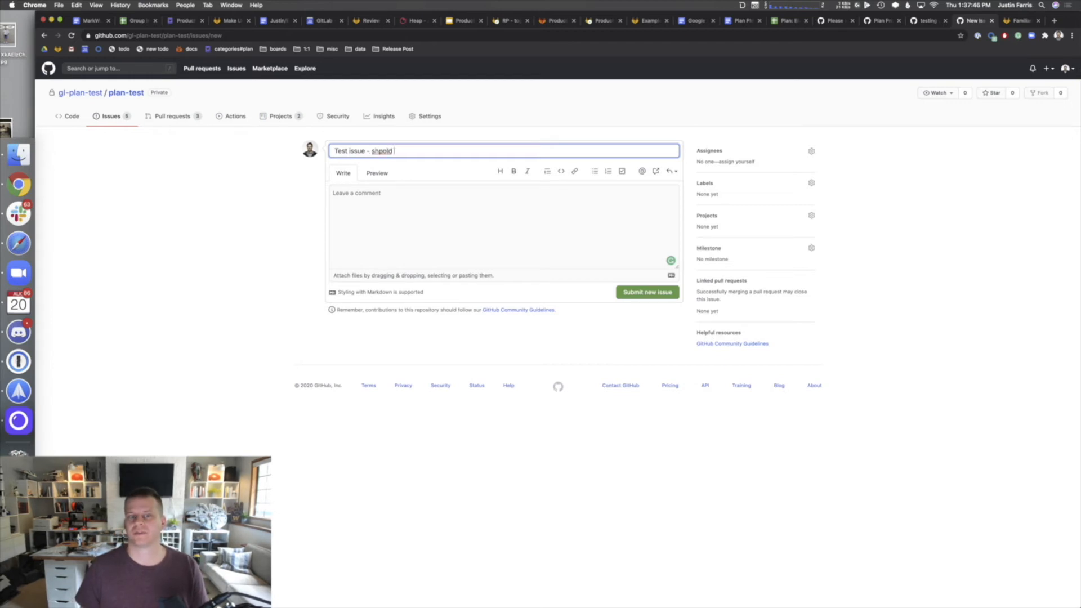
type("ld be")
key("alt+BackSpace")
key("alt+BackSpace")
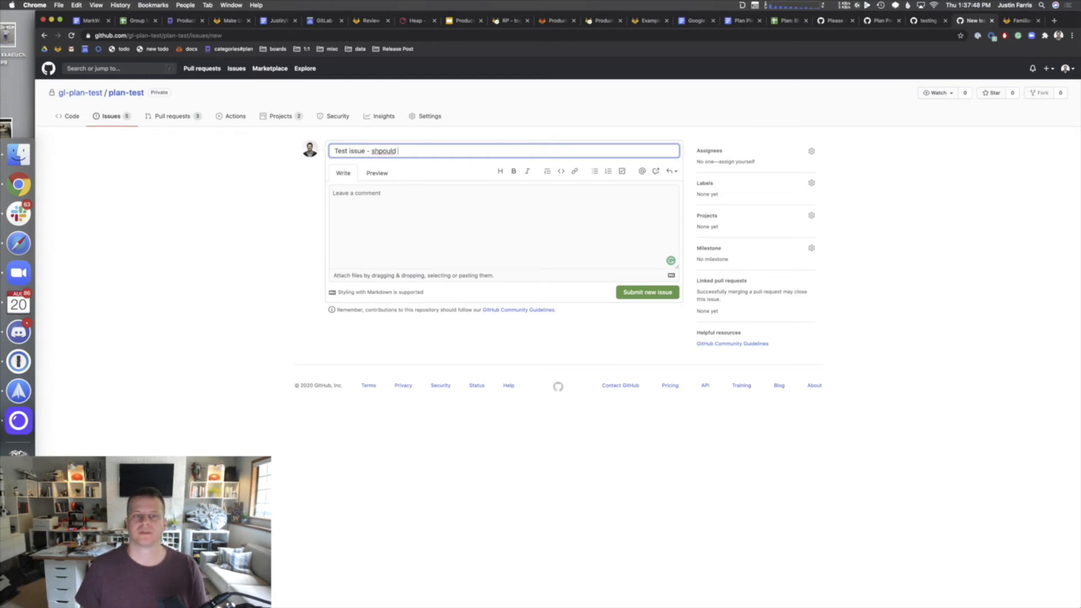
type("should be close ")
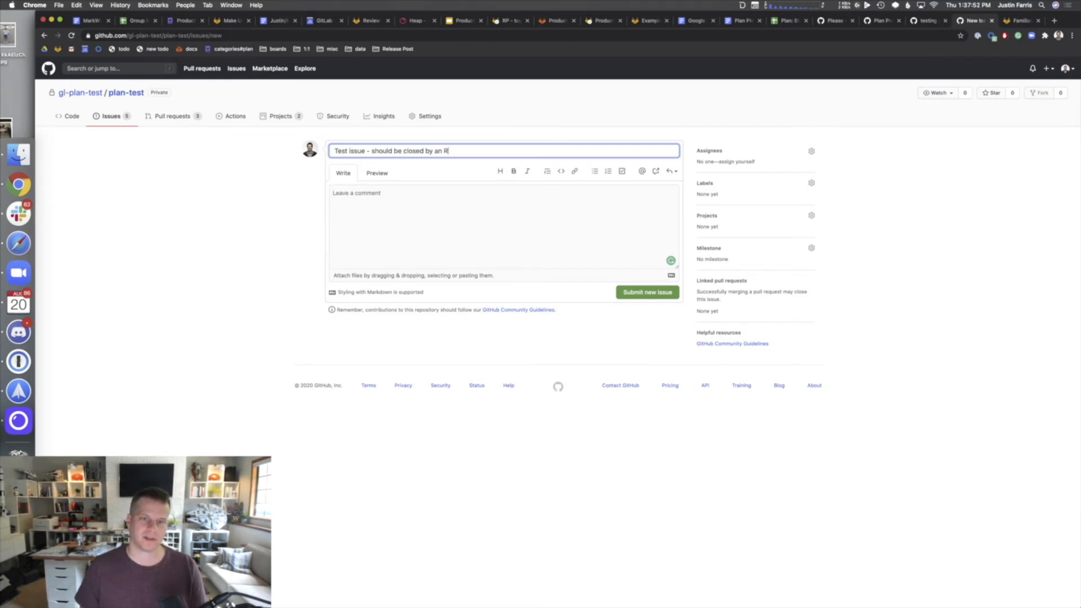
type("d by an RM")
key("BackSpace")
key("BackSpace")
type("PR")
key("Tab")
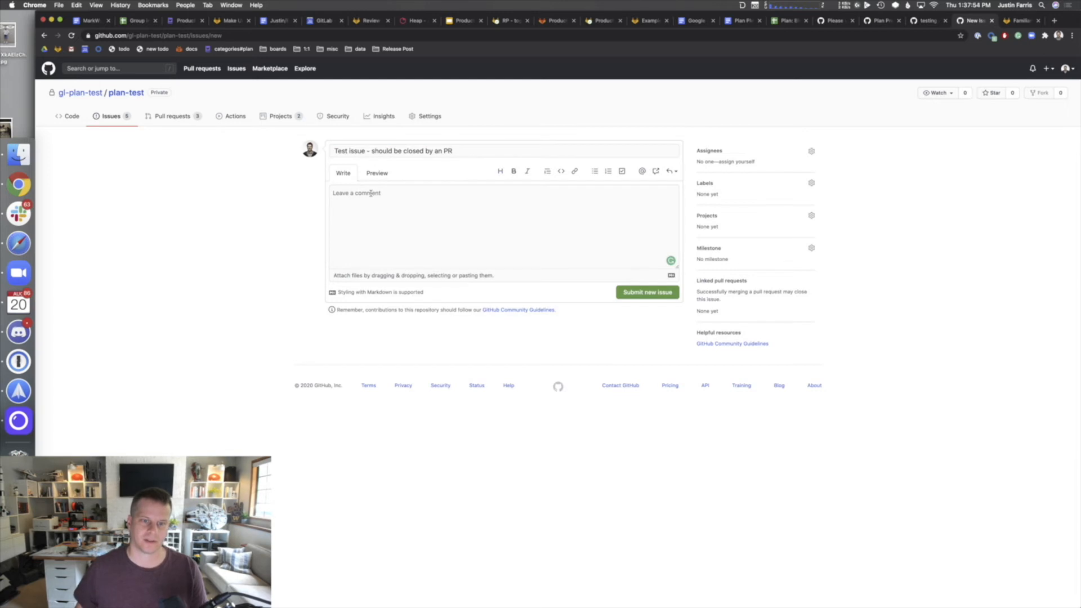
left_click(459, 218)
left_click(646, 289)
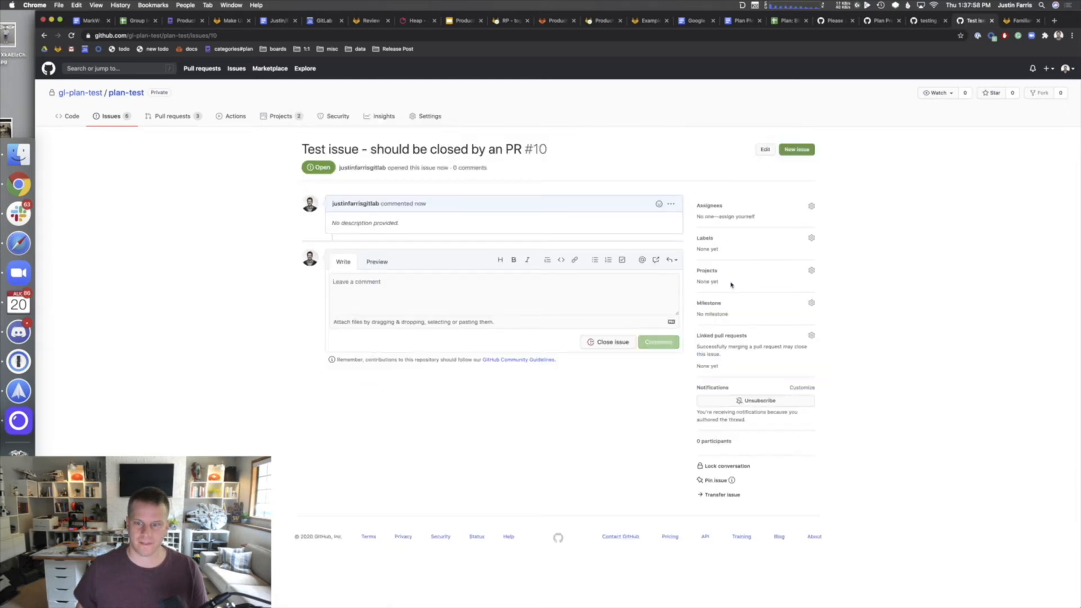
- Add issue #10 to the Pull Request Board project's To do column
left_click(731, 274)
left_click(741, 344)
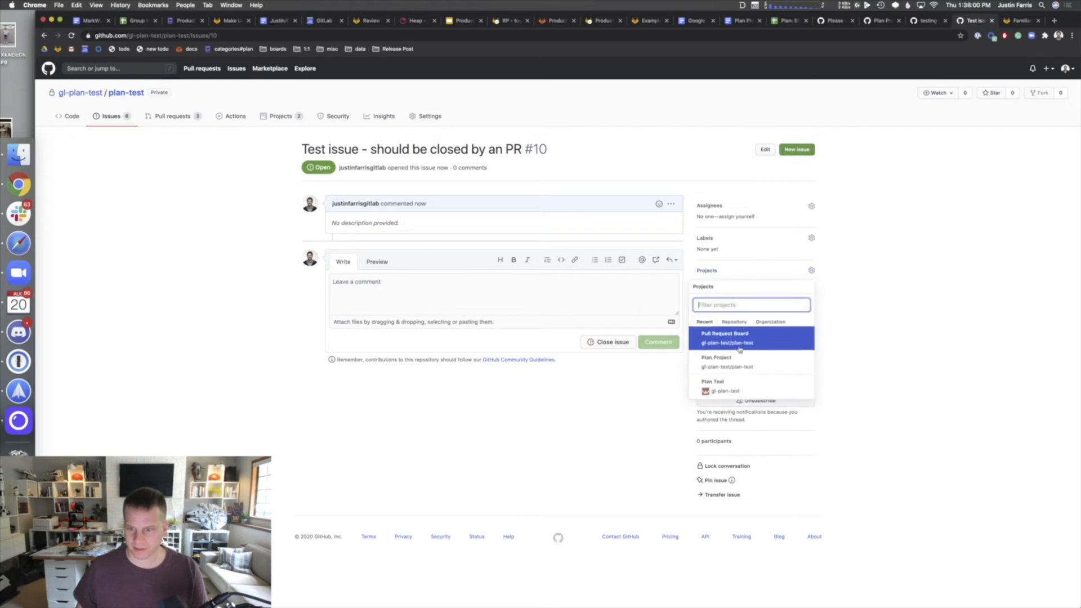
left_click(934, 373)
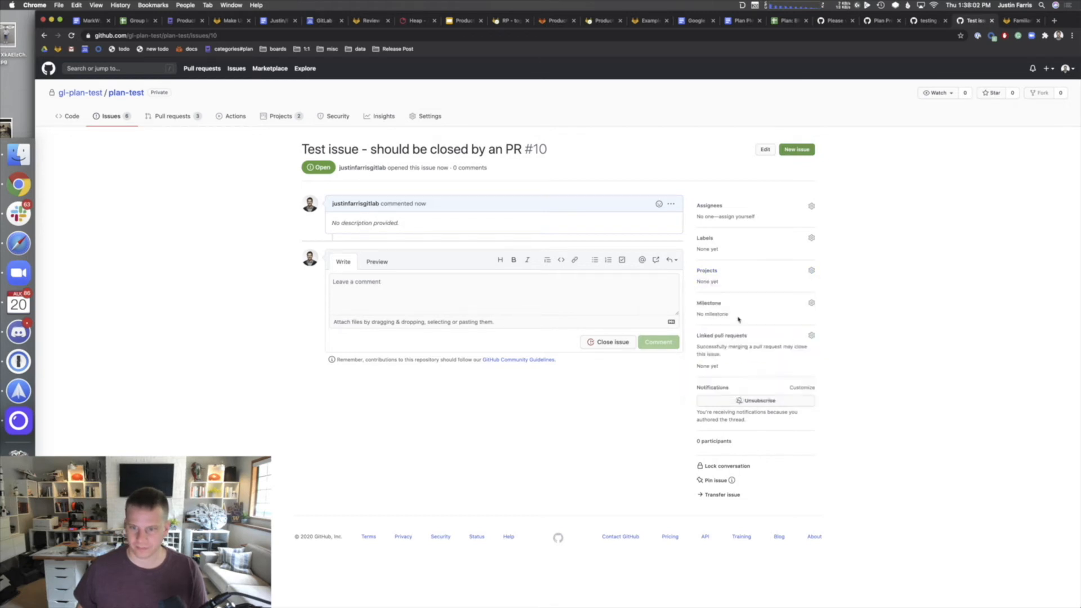
- From Pull Request Board, edit pull request #8's description to add 'closes #10'
left_click(279, 120)
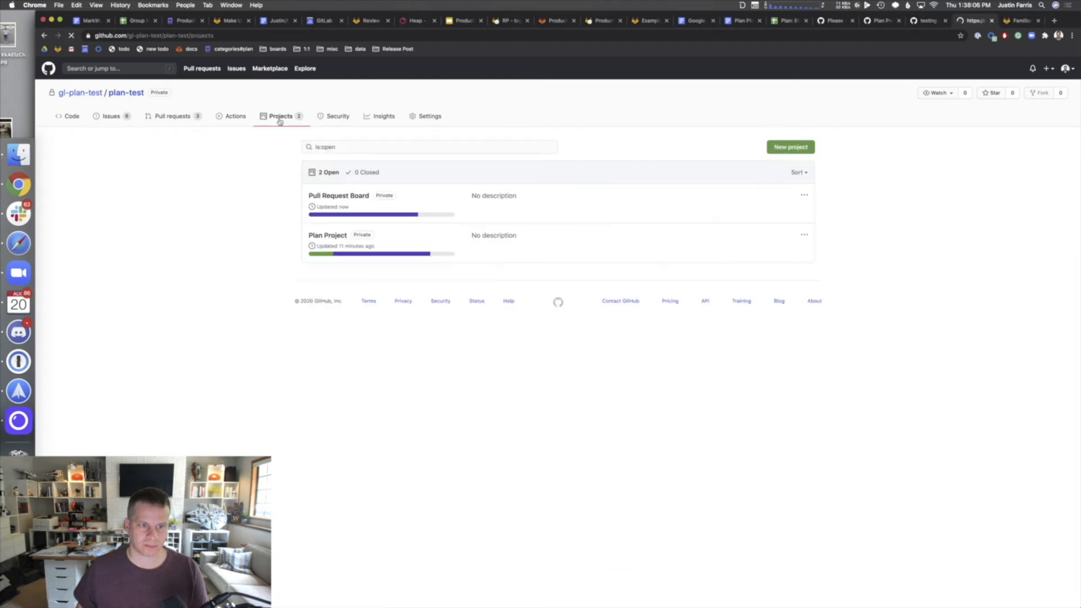
left_click(342, 197)
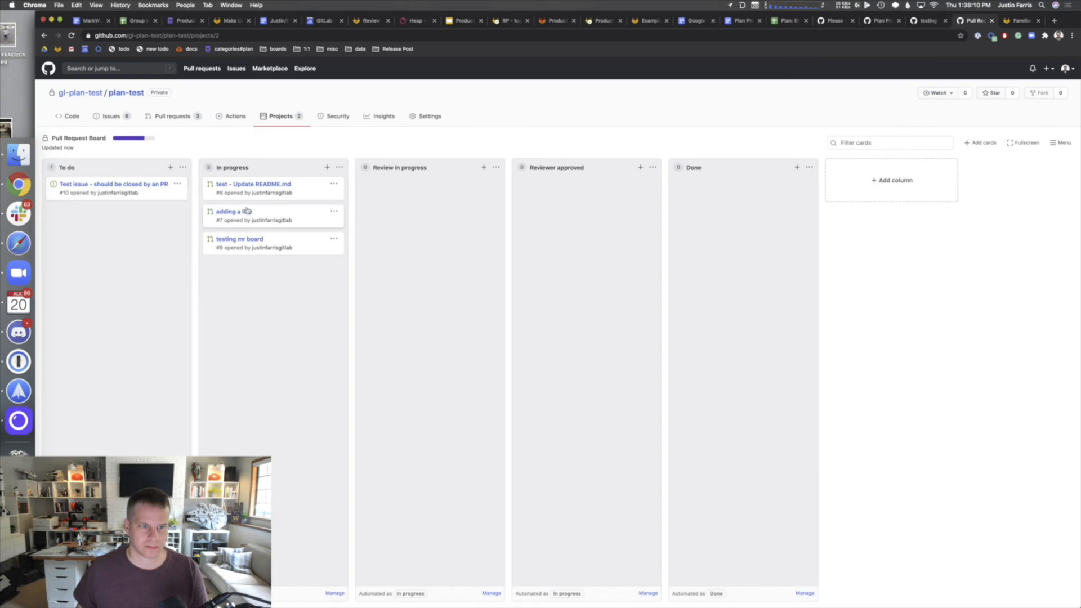
left_click(307, 193)
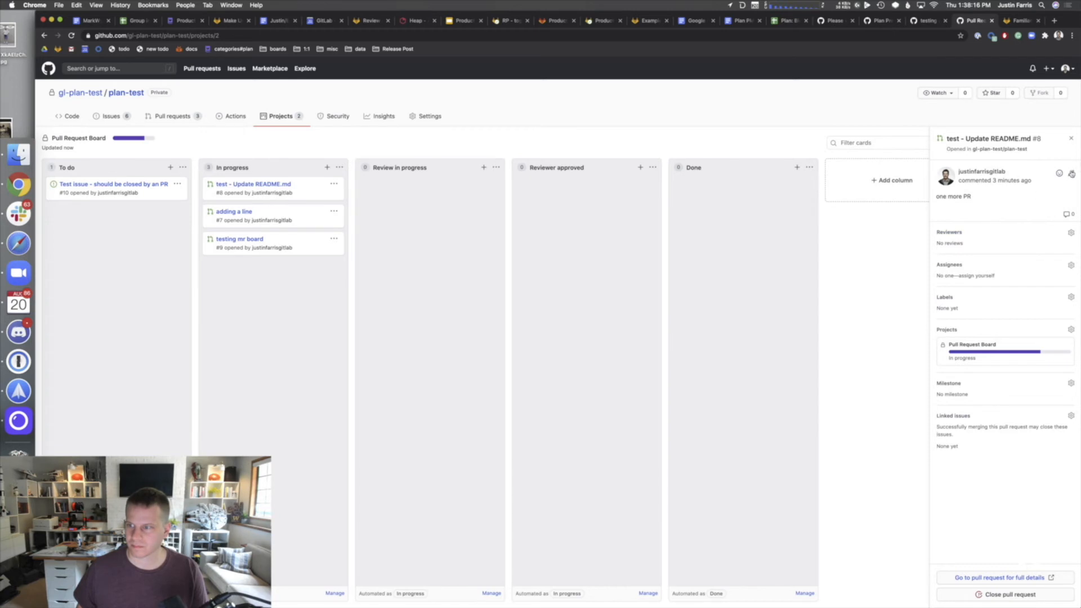
left_click(1071, 174)
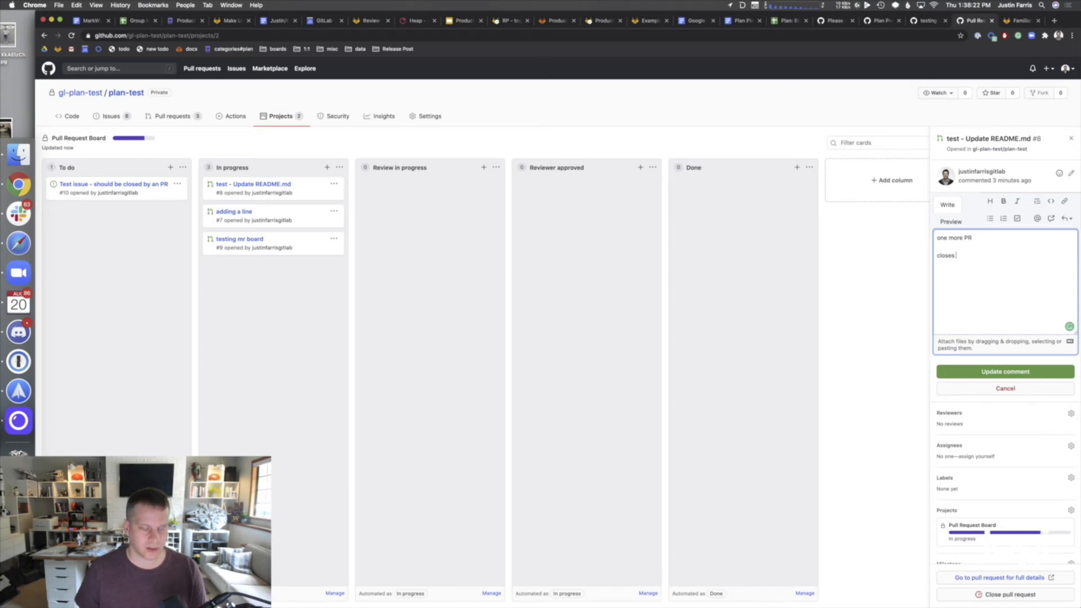
type("10")
key("Return")
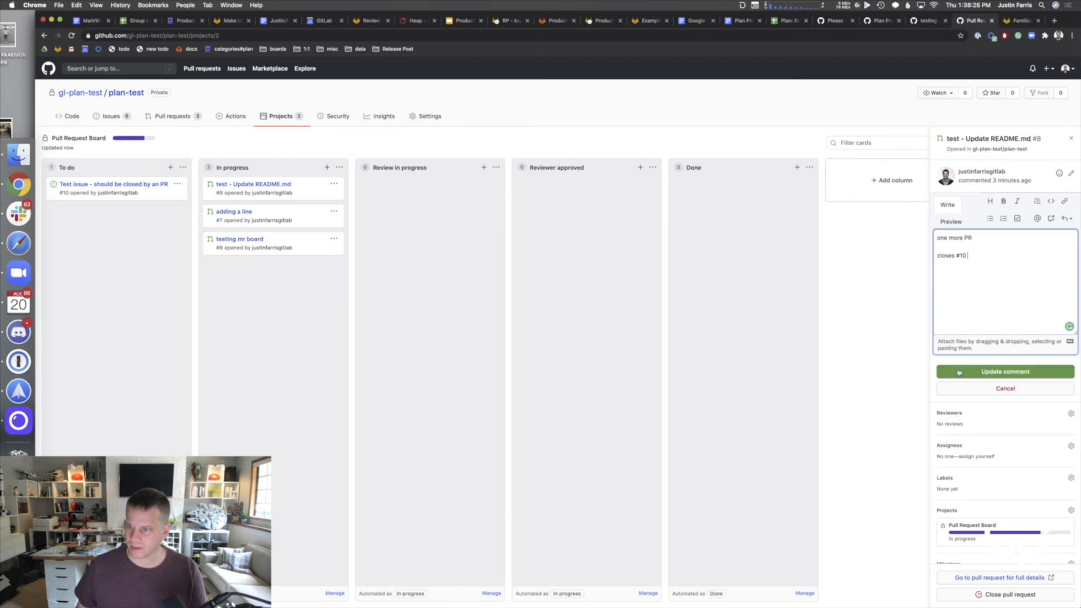
left_click(959, 372)
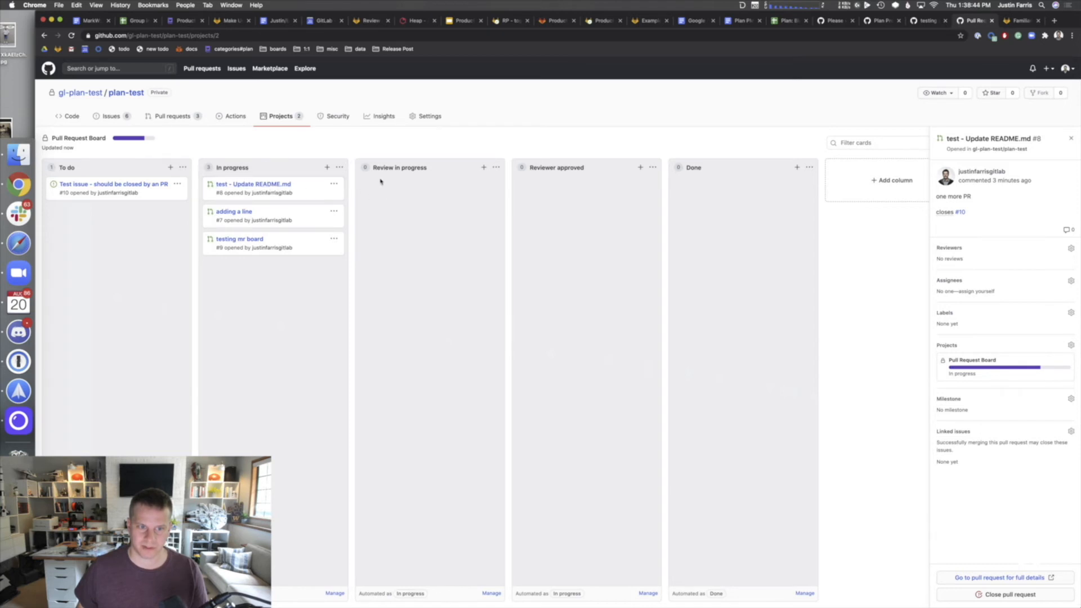
- Open pull request #8's page, look over its merge methods, and leave reviewers empty
left_click(231, 189)
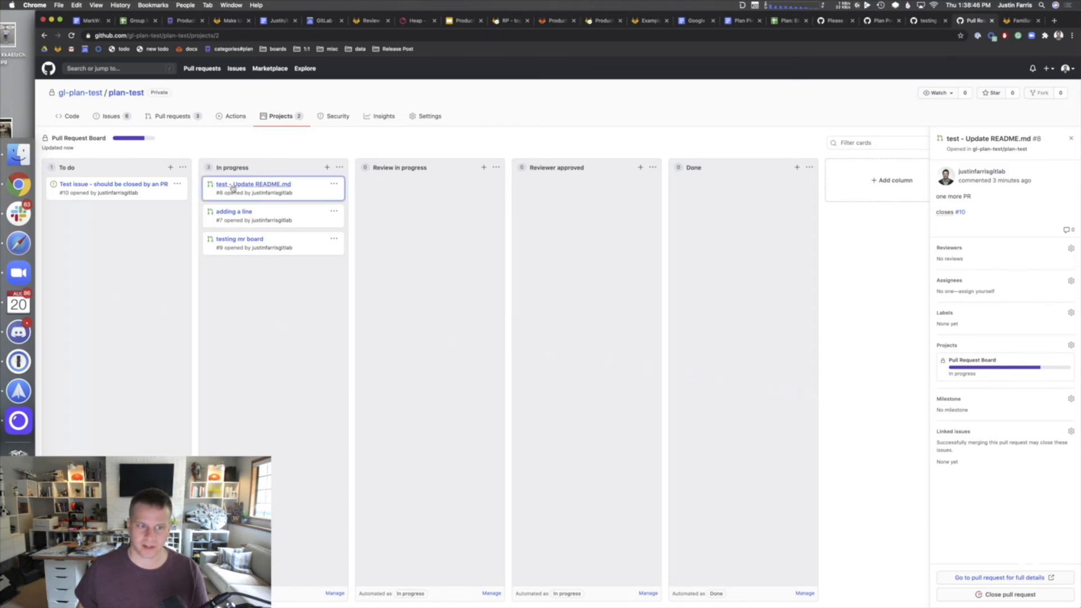
left_click(959, 577)
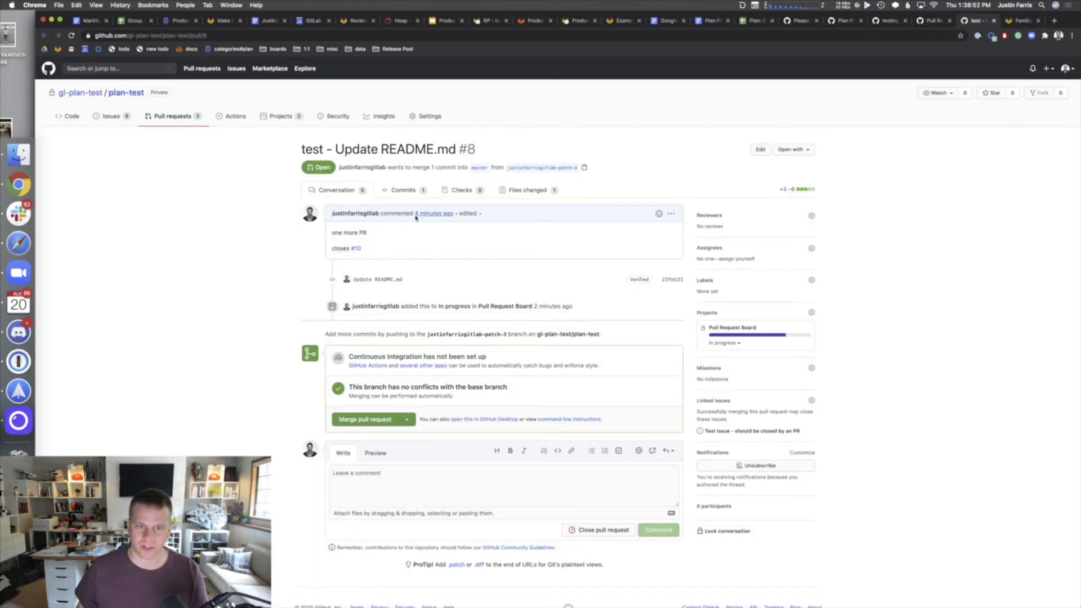
left_click(406, 419)
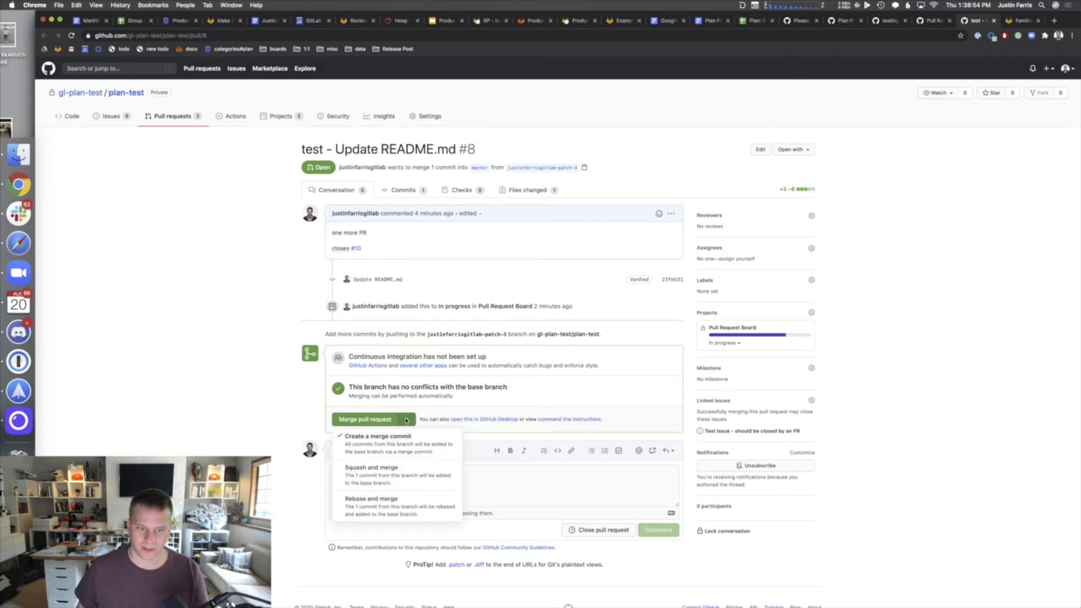
left_click(207, 345)
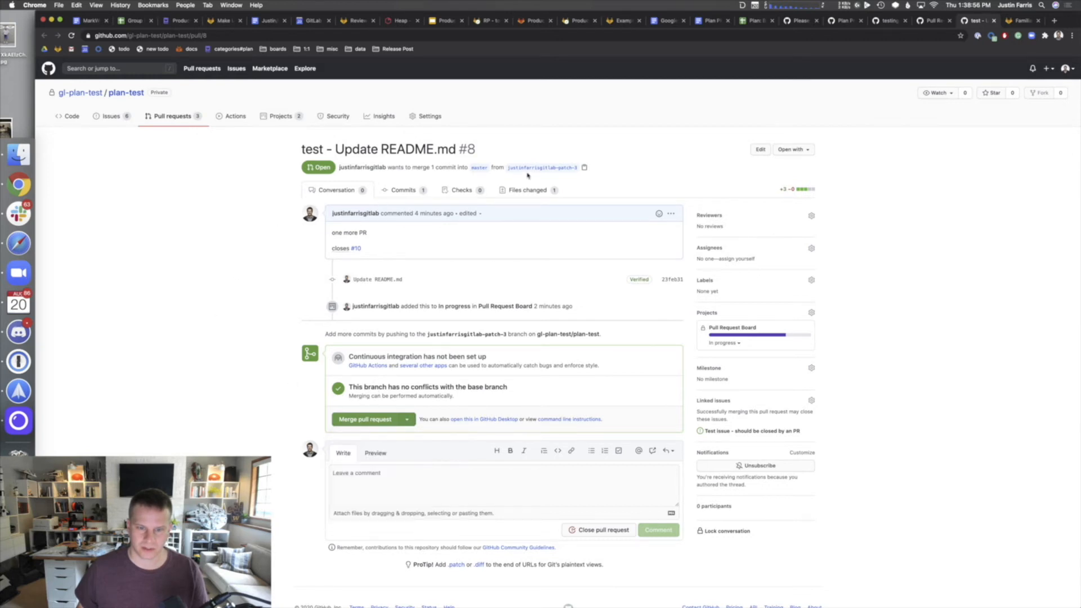
left_click(811, 215)
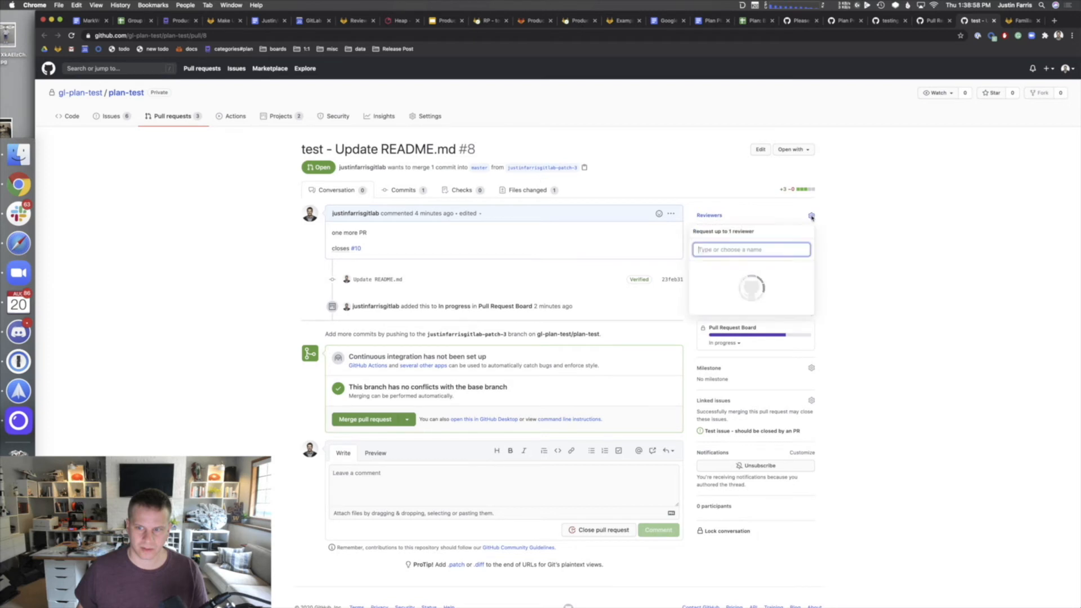
type("sa")
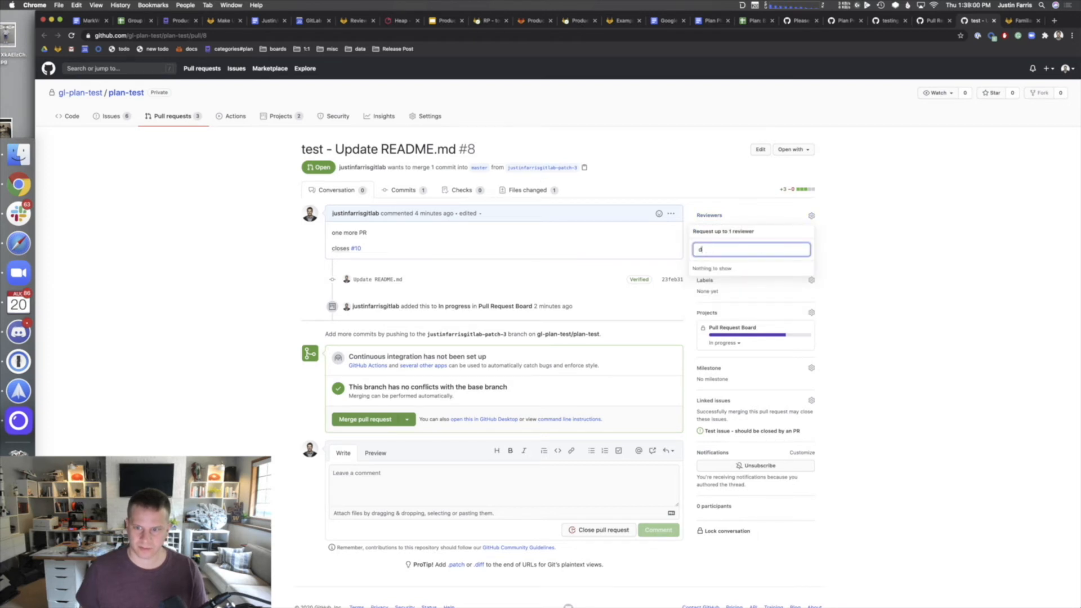
key("BackSpace")
key("BackSpace")
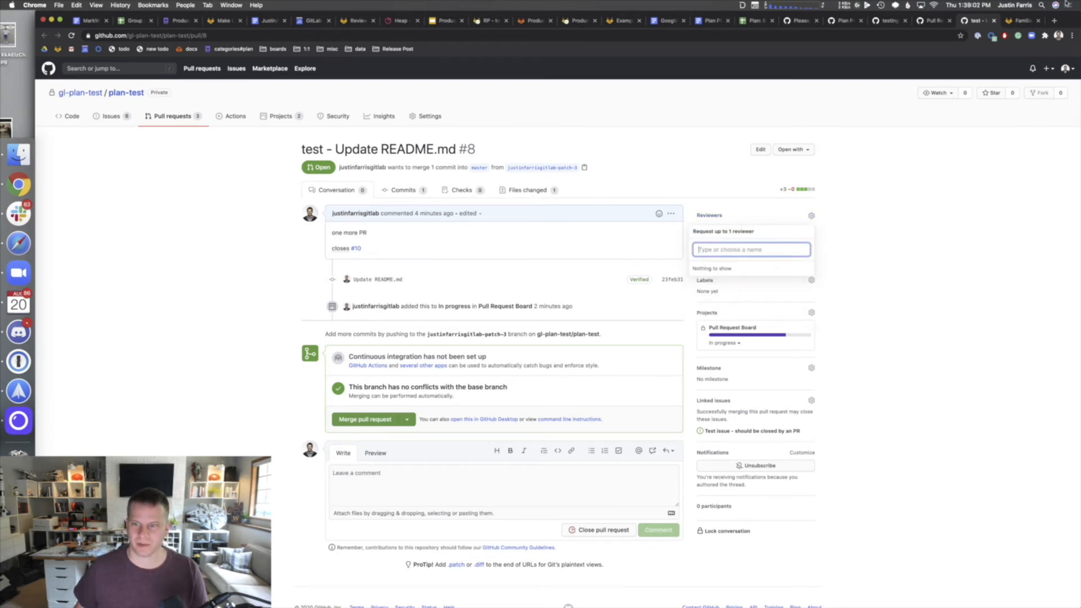
left_click(717, 215)
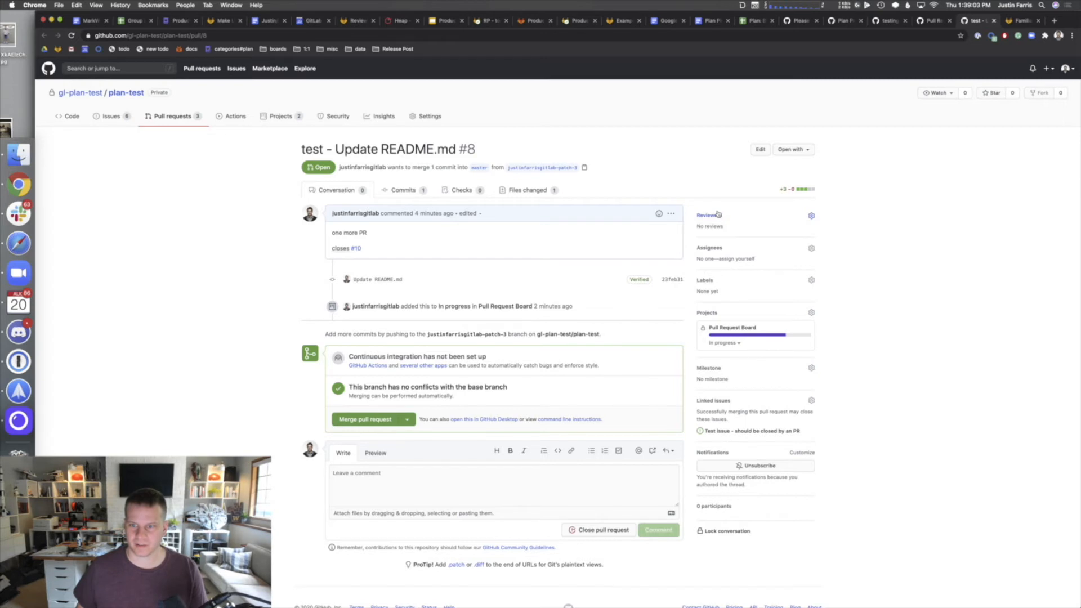
- Assign pull request #8 to yourself and go to the repository's Projects list
left_click(811, 248)
left_click(734, 300)
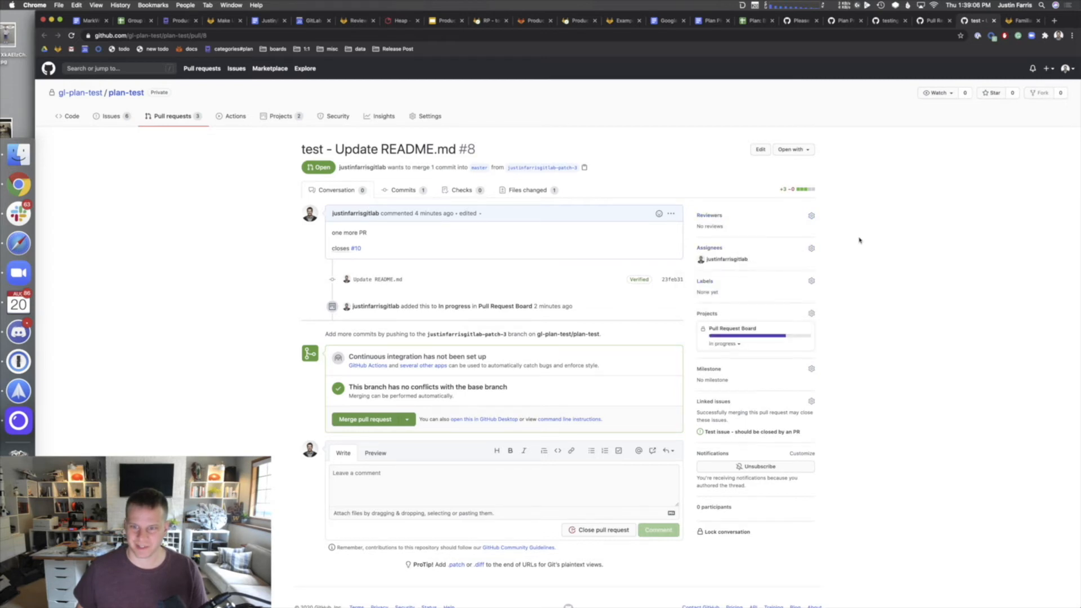
left_click(754, 215)
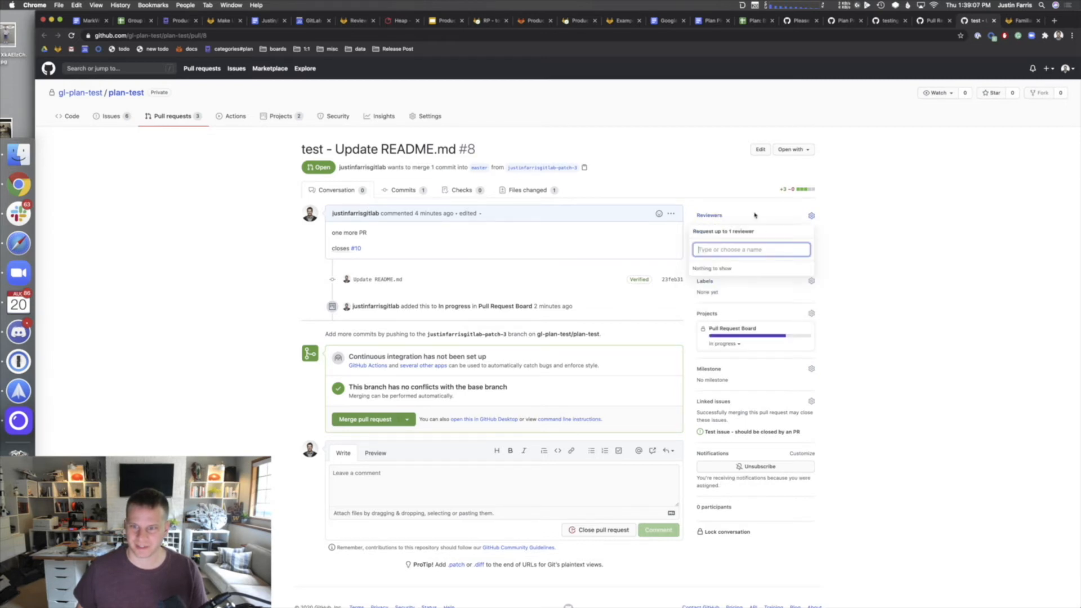
left_click(897, 232)
left_click(286, 117)
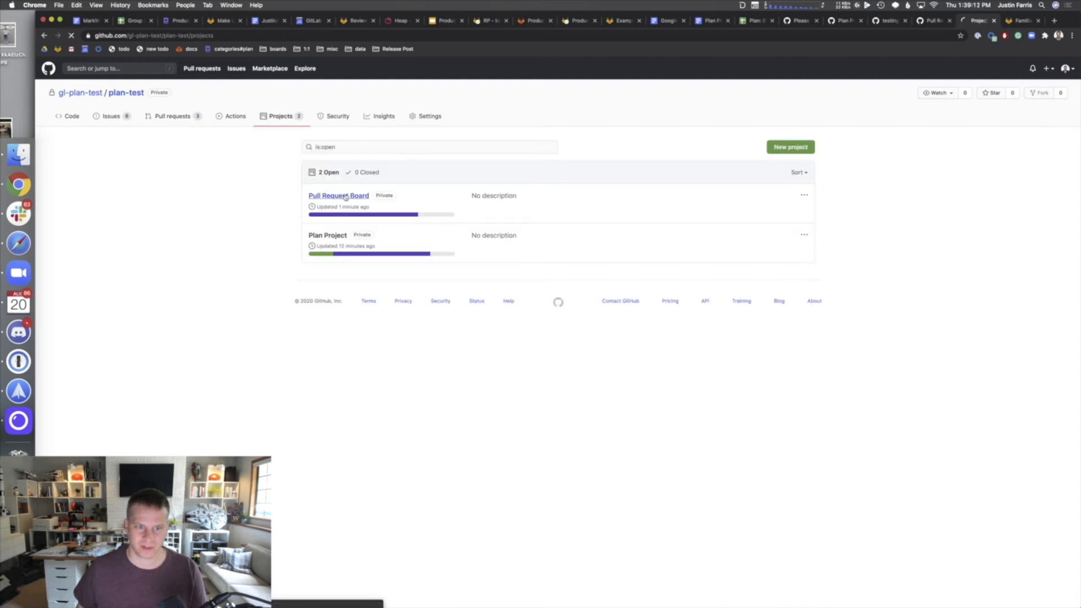
- On Pull Request Board, inspect the Review in progress column's automation settings without changing them
left_click(345, 196)
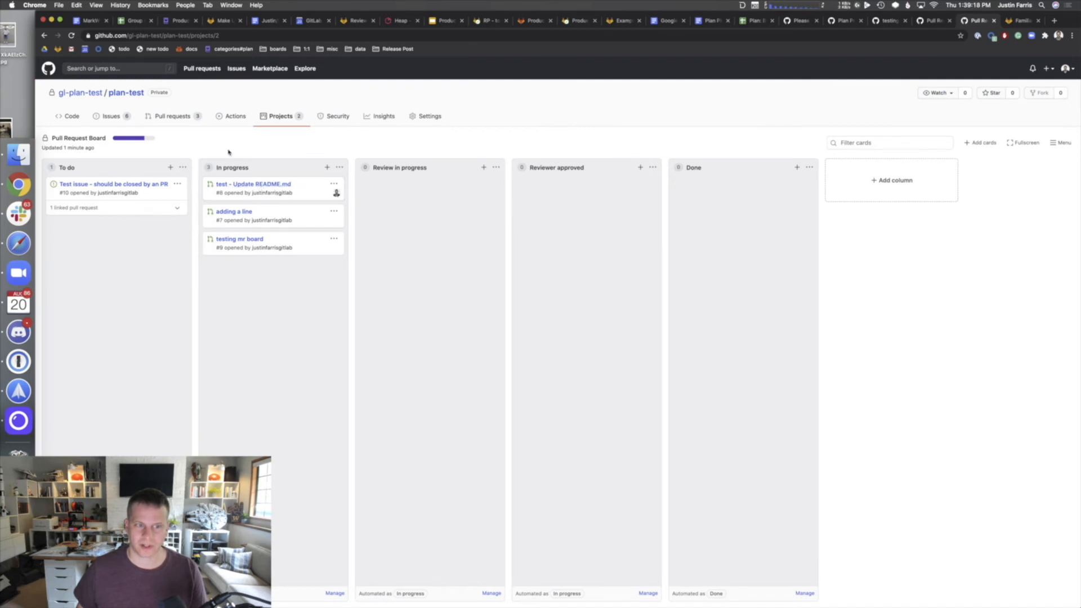
left_click(490, 593)
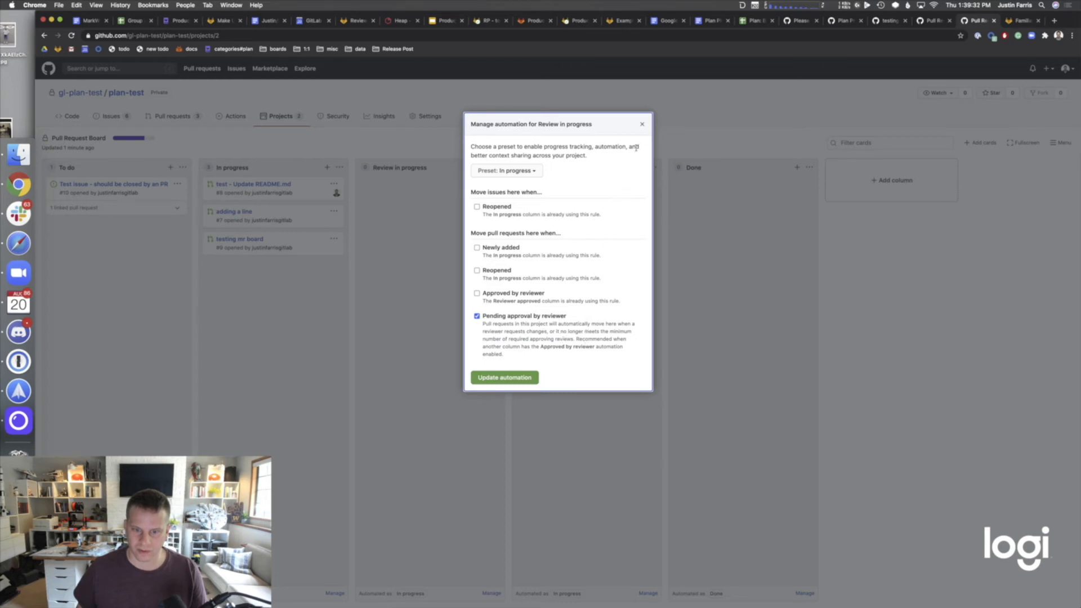
left_click(642, 124)
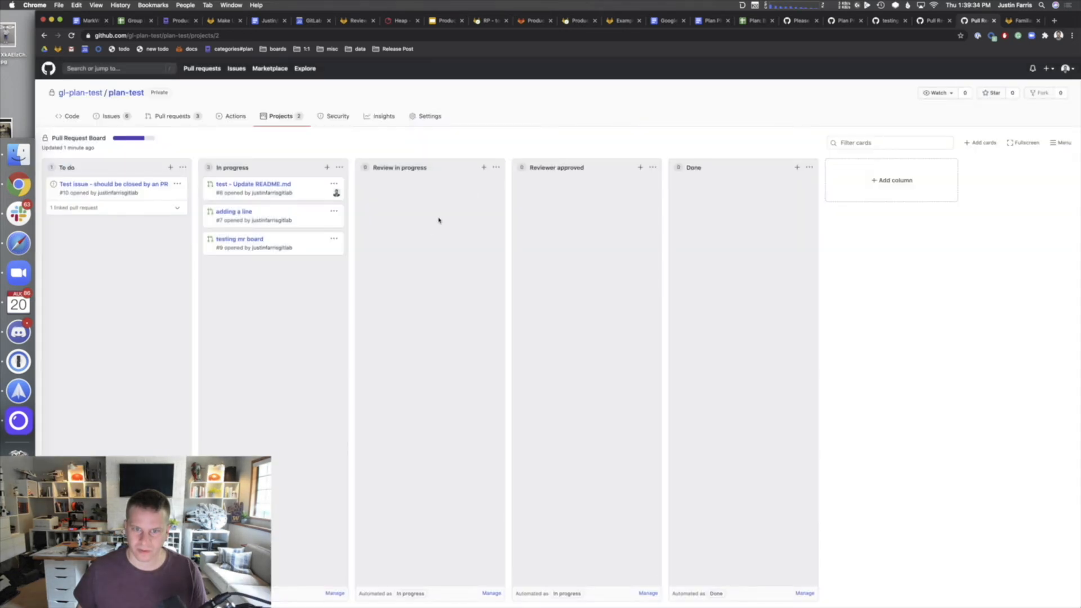
- Start a review on pull request #8 with the comment 'test' on README.md line 4
left_click(124, 120)
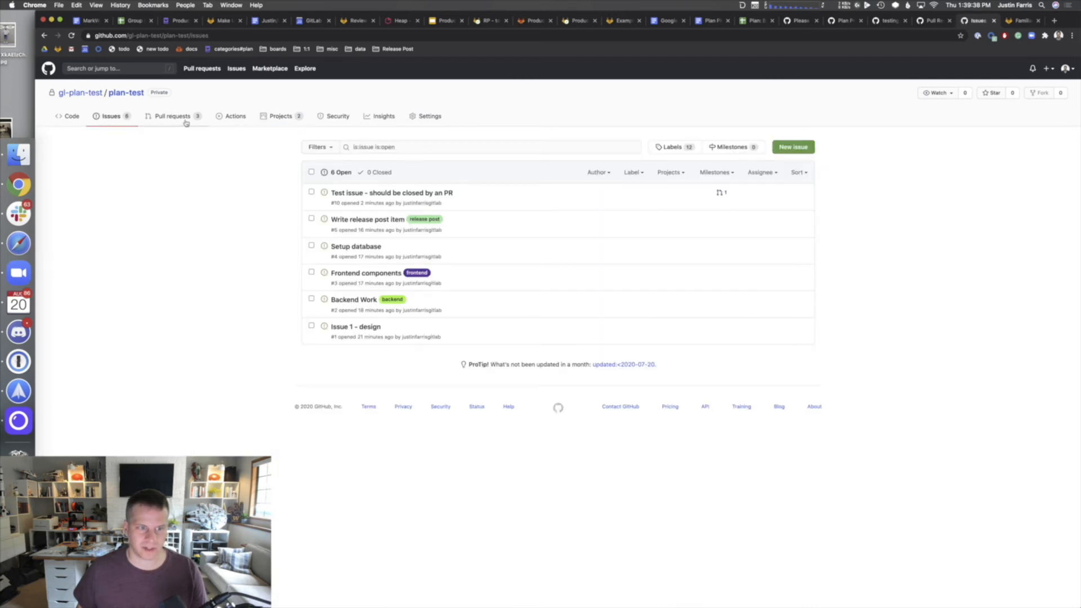
left_click(174, 116)
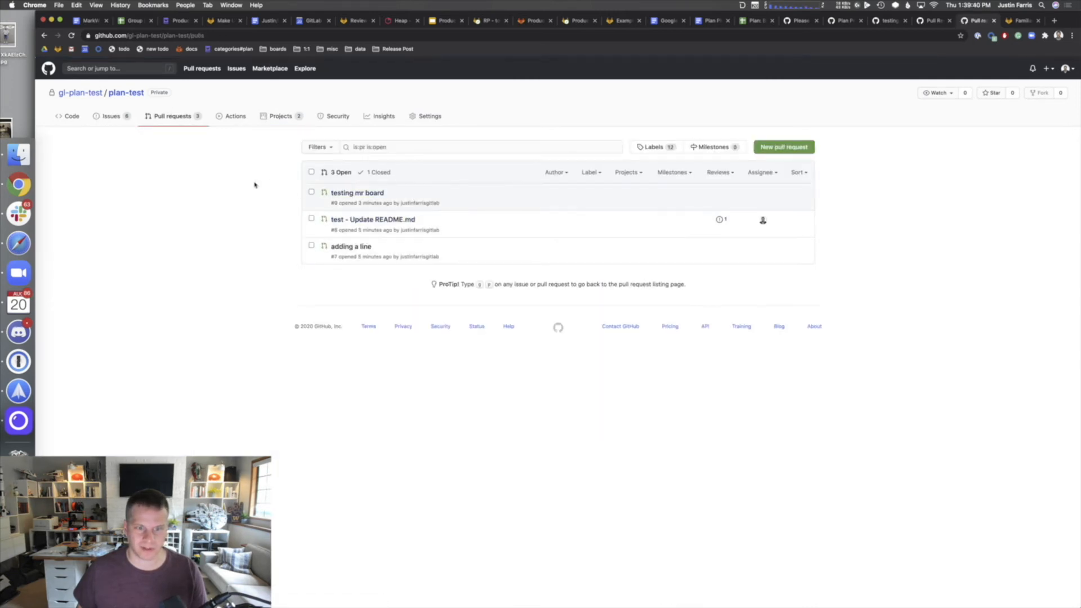
left_click(349, 222)
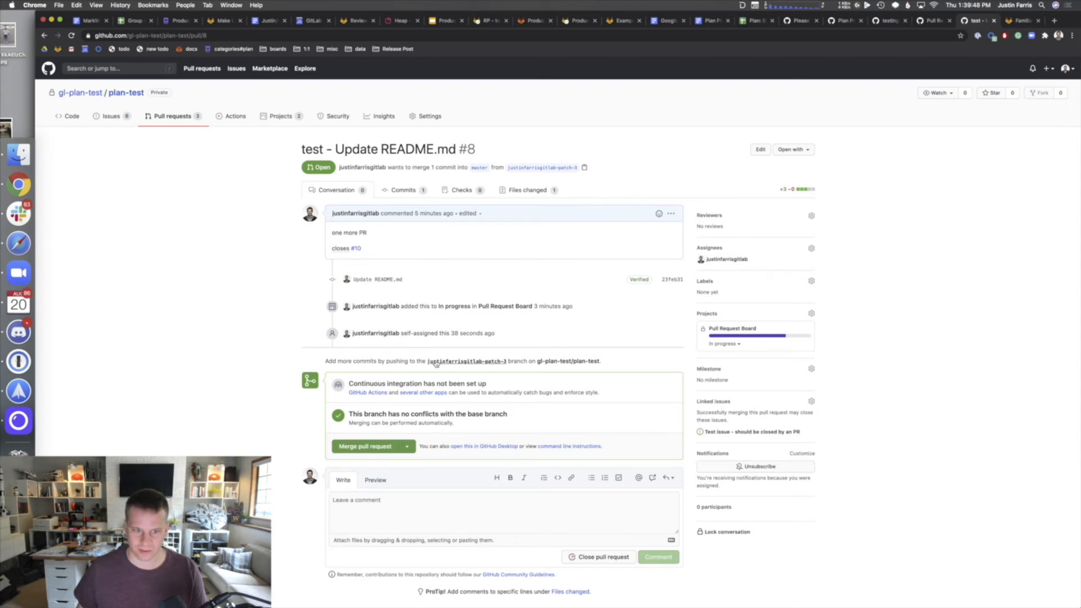
left_click(401, 192)
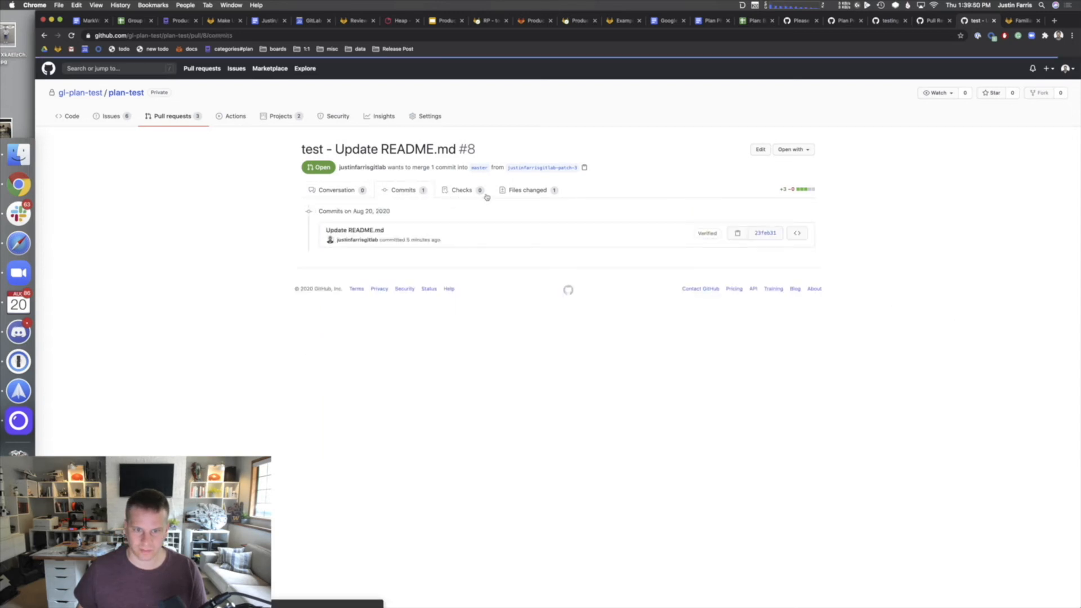
left_click(539, 192)
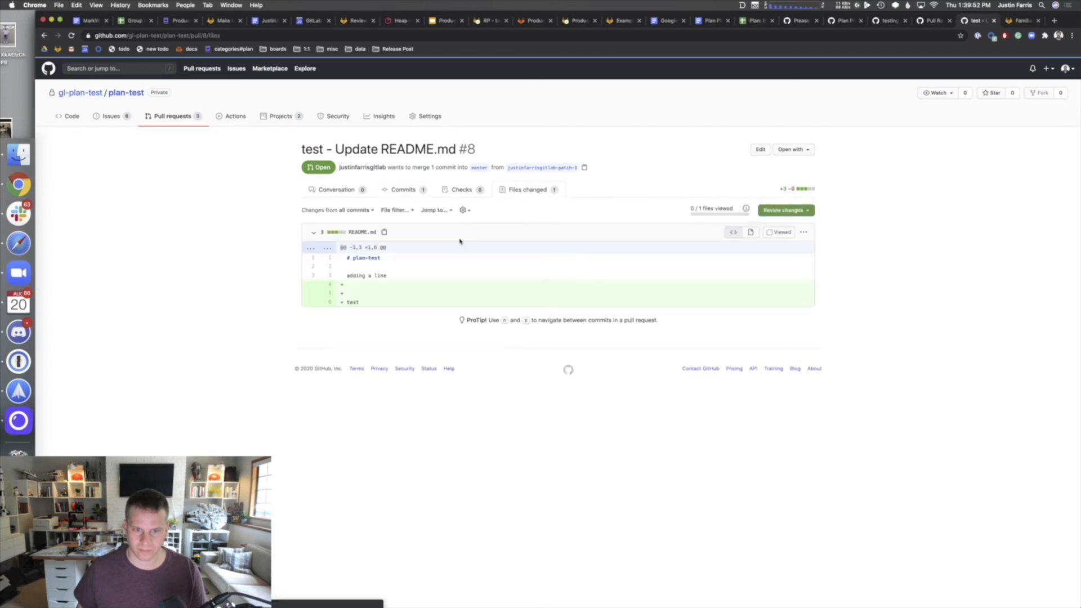
left_click(336, 284)
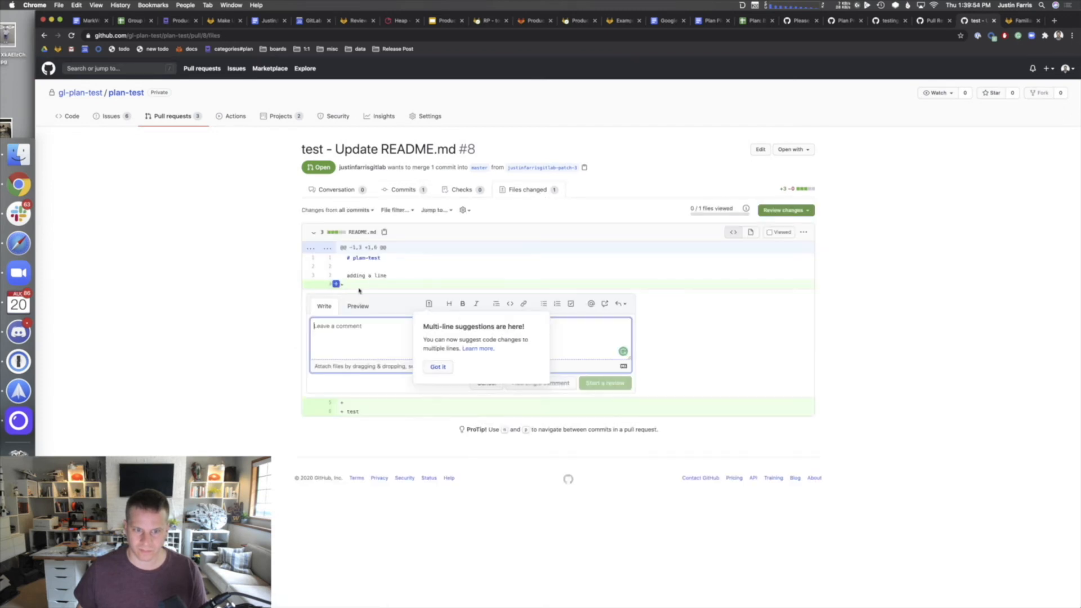
type("test")
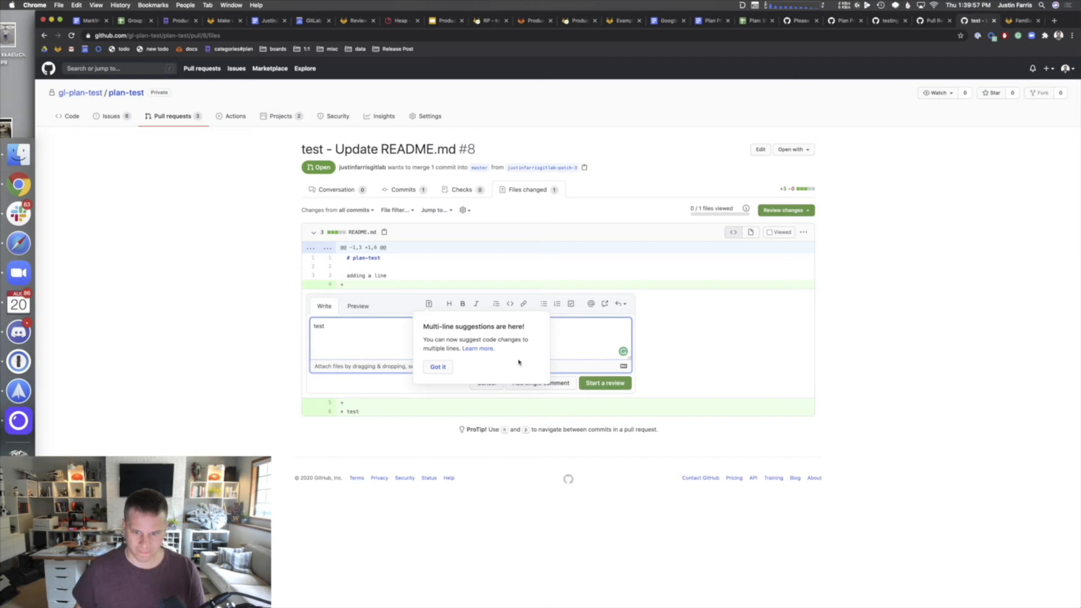
left_click(616, 385)
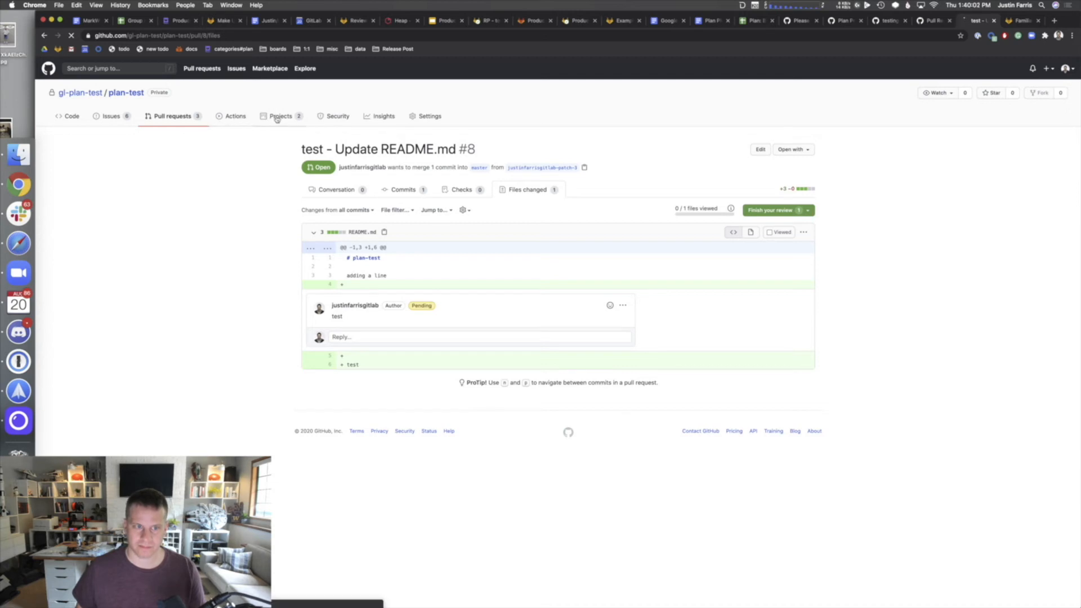
- Open Pull Request Board and look over the Review in progress automation without changes
left_click(278, 116)
left_click(331, 196)
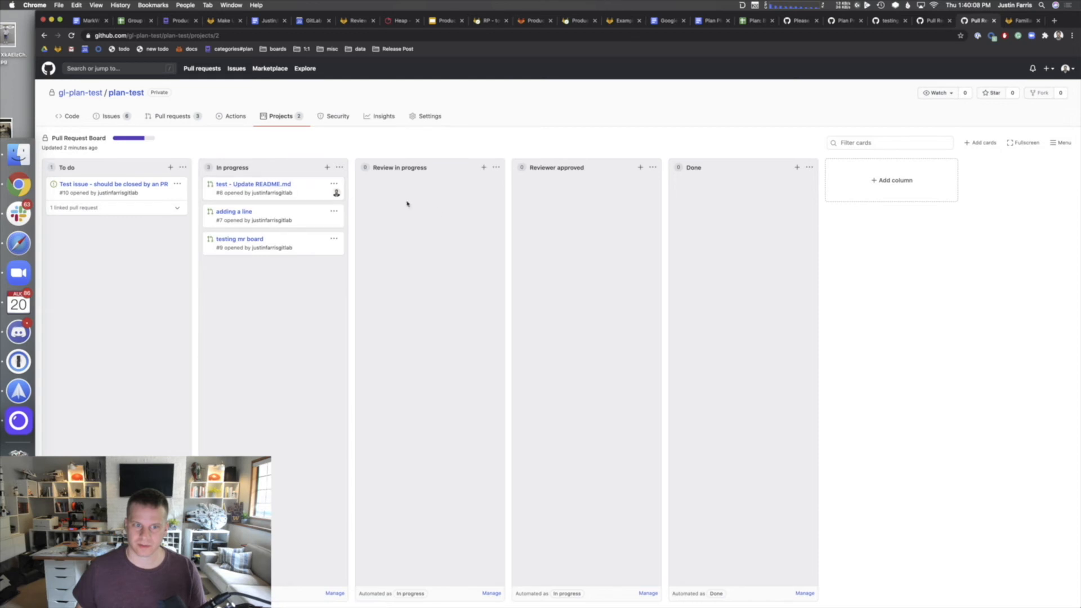
left_click(485, 593)
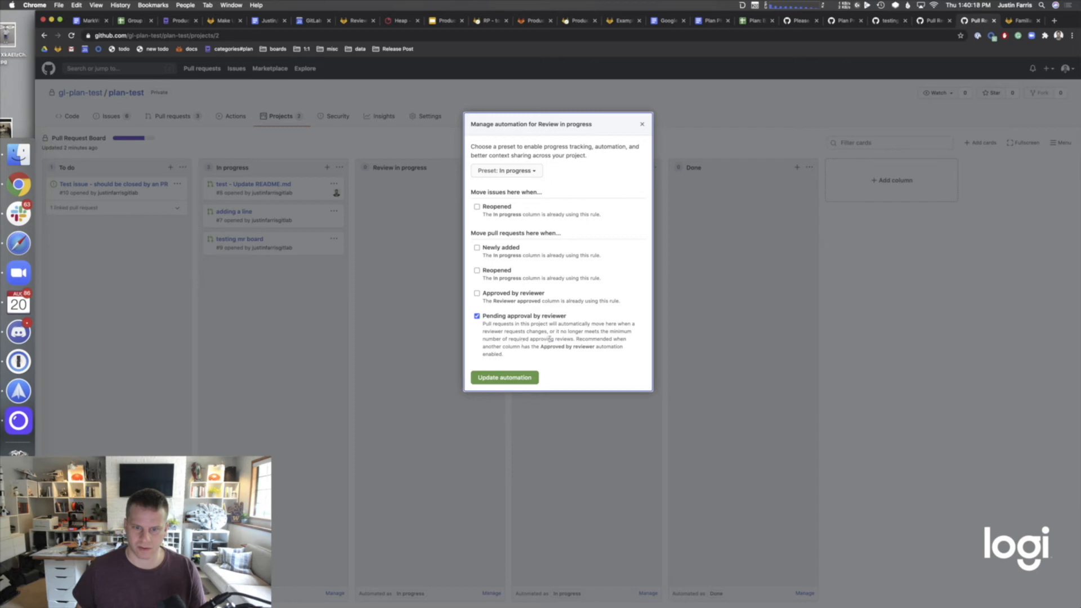
left_click(642, 124)
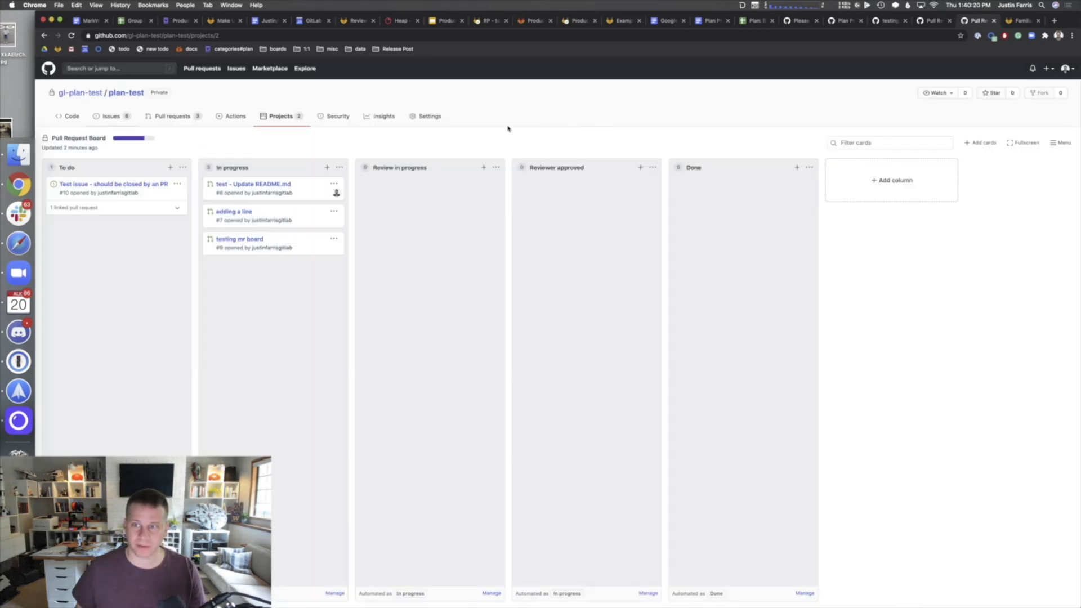
- Open pull request #8's full page from its board card in a new tab
left_click(256, 185)
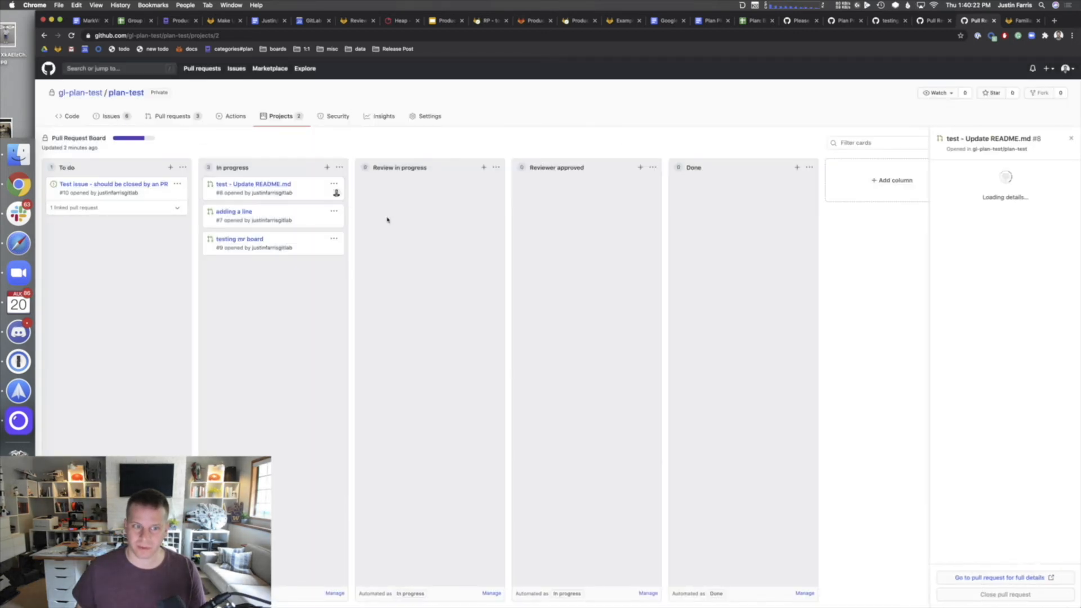
mouse_move(979, 463)
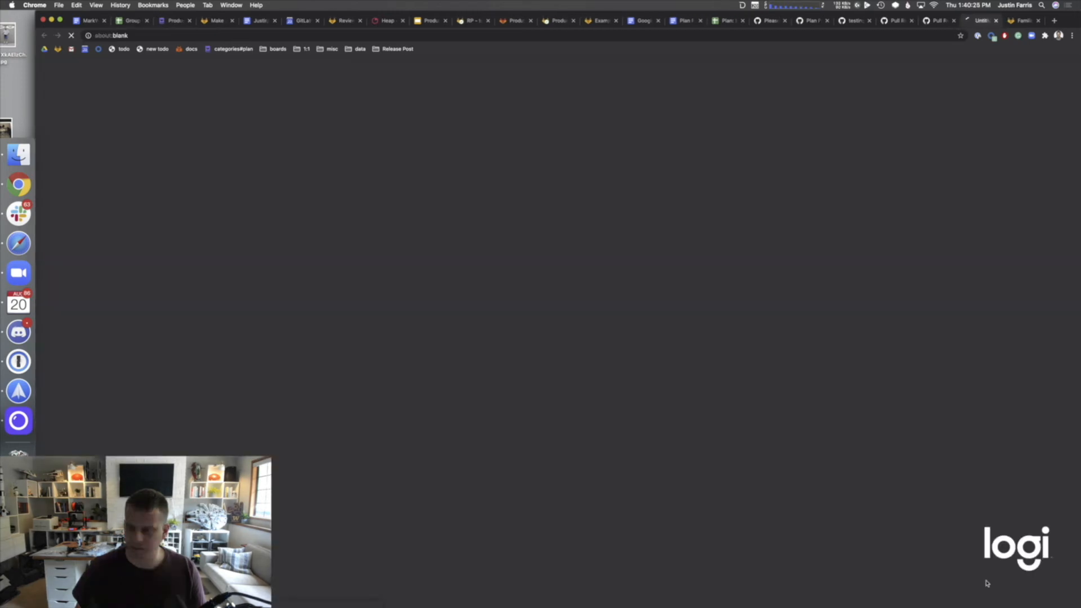
left_click(985, 580)
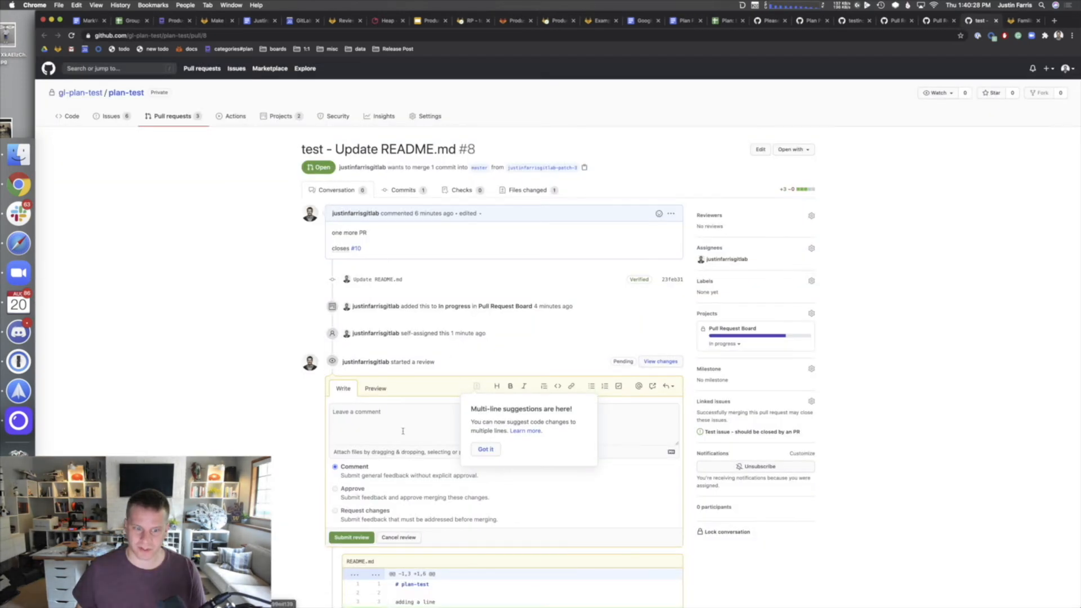
- Dismiss the multi-line suggestions notice on pull request #8's changes
scroll(320, 438, "down", 2)
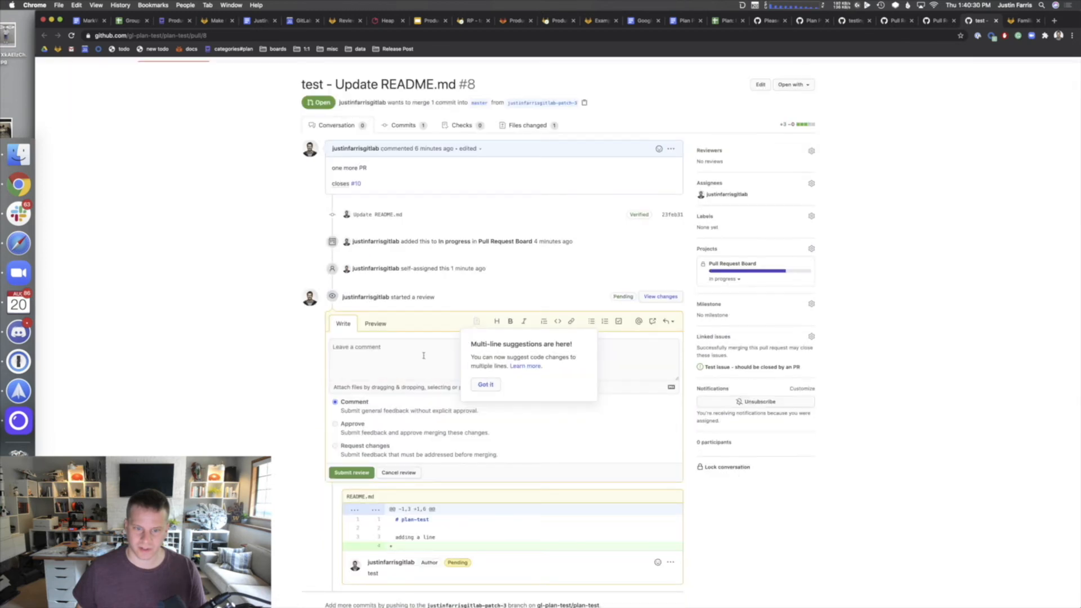
left_click(489, 385)
scroll(411, 458, "down", 4)
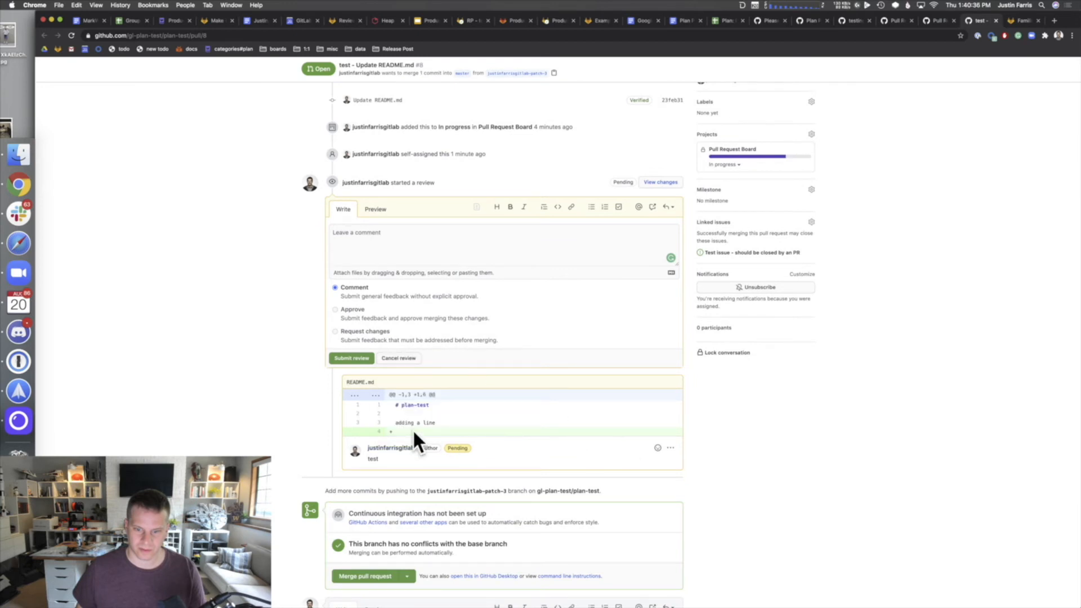
scroll(415, 442, "down", 2)
scroll(361, 368, "up", 2)
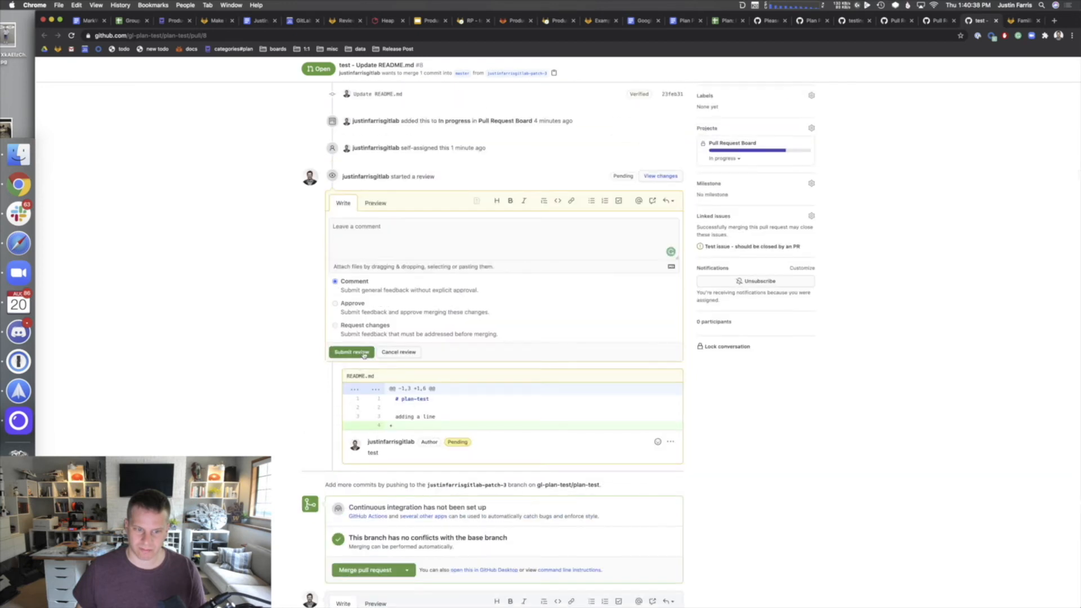
- Submit a Comment review reading 'looks ok', then go to plan-test's Projects list
left_click(372, 255)
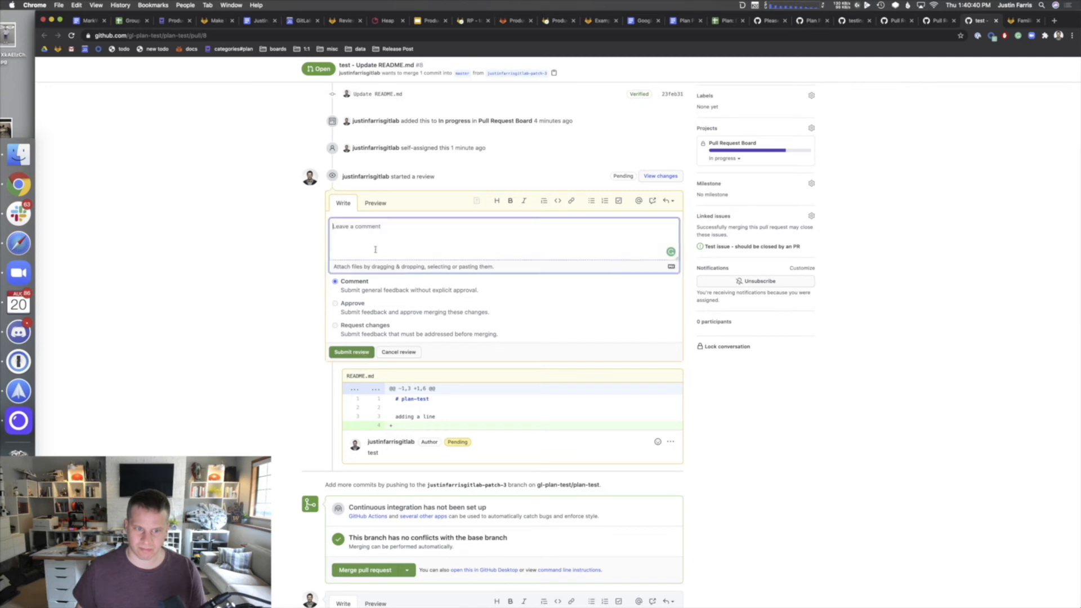
type("looks ok")
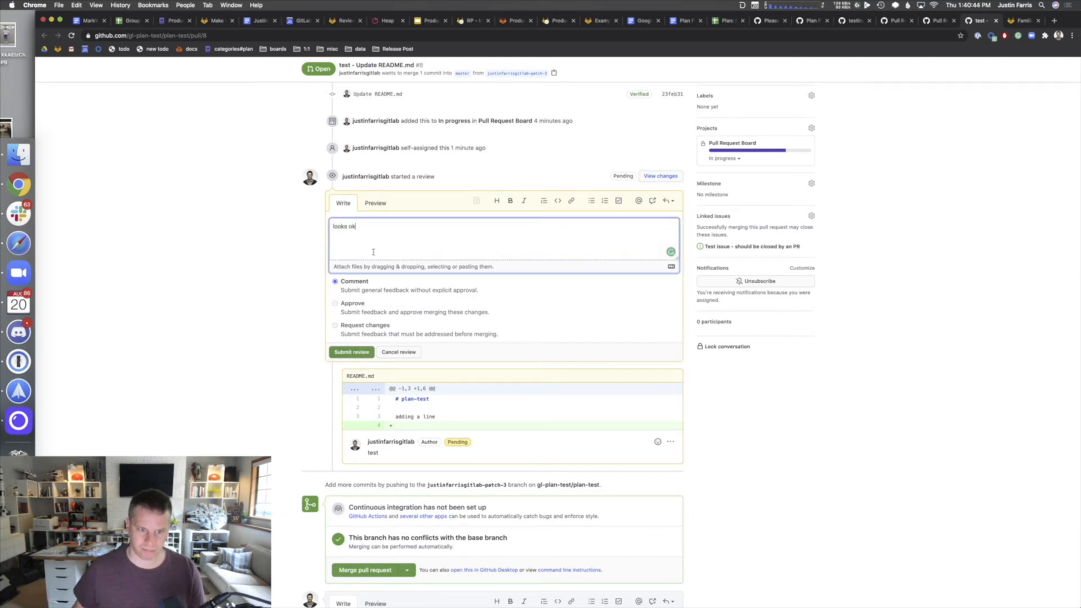
left_click(372, 326)
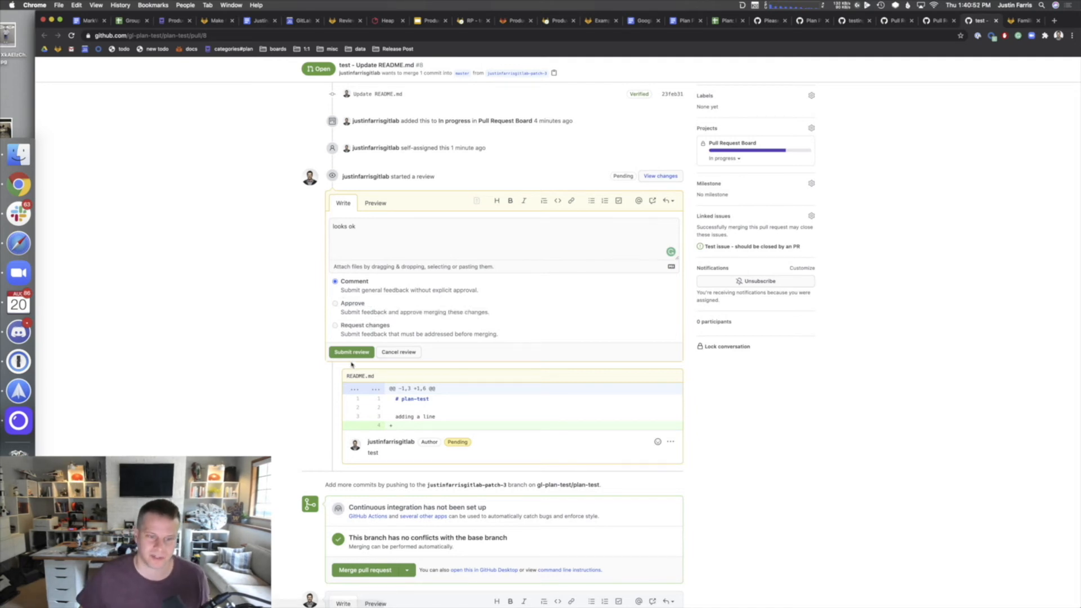
left_click(353, 354)
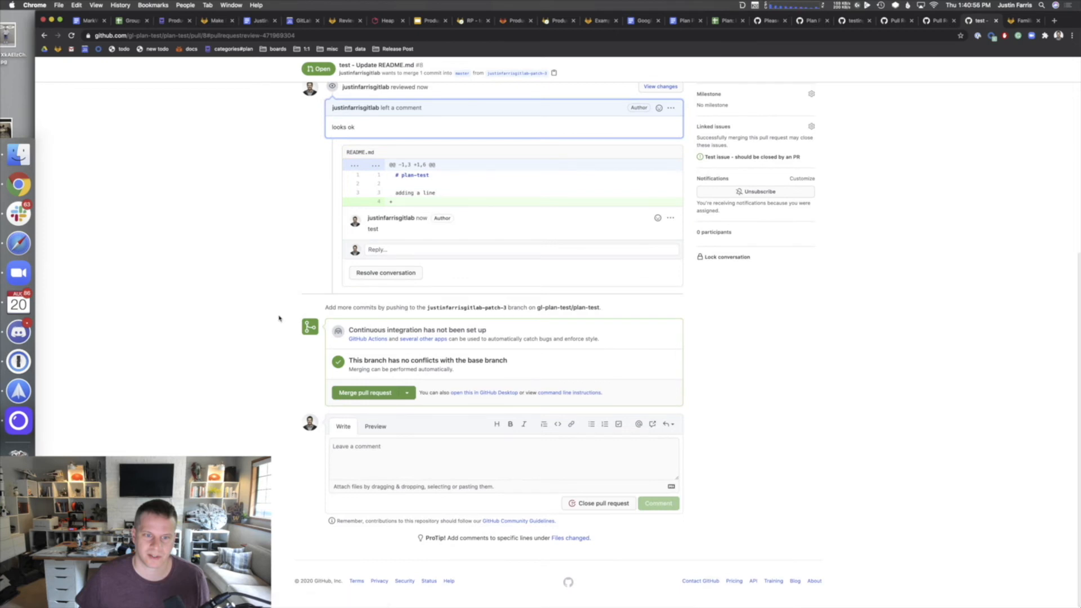
scroll(292, 309, "up", 5)
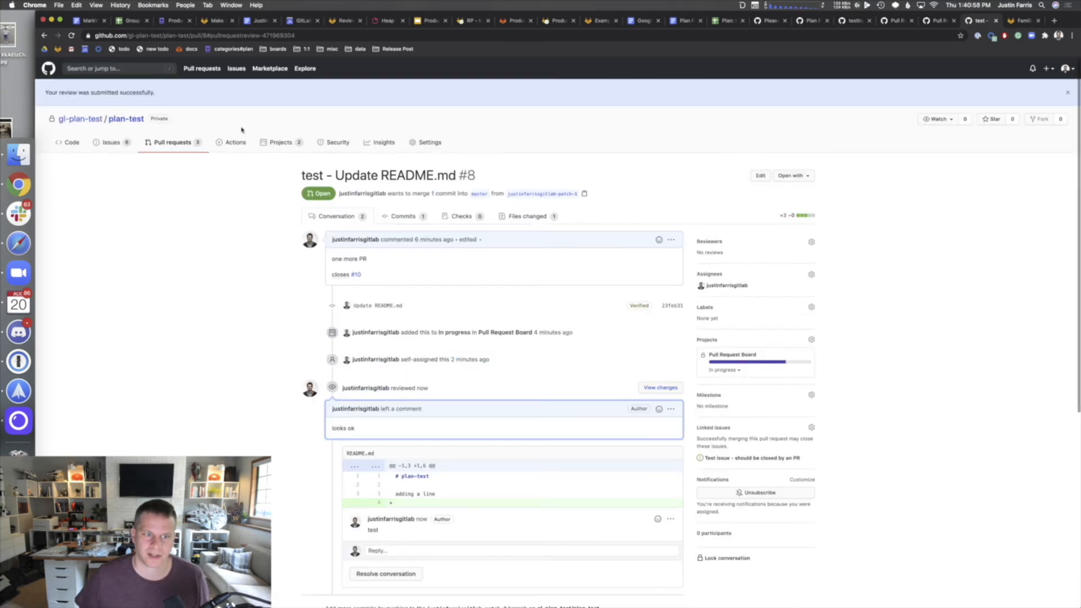
left_click(293, 144)
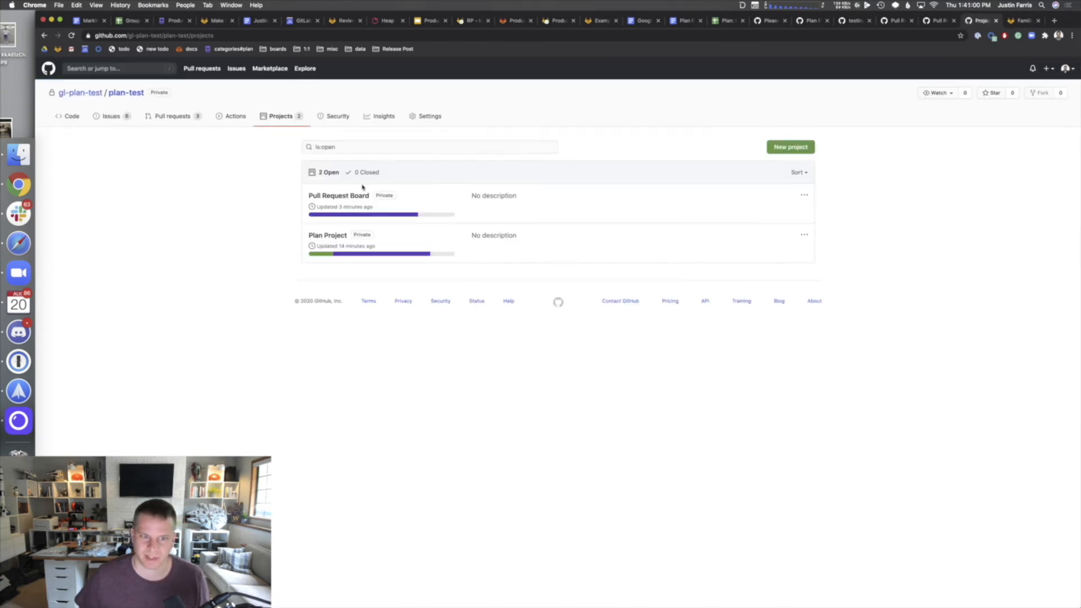
- Open pull request #8's card on the Pull Request Board, then its full conversation page
left_click(339, 196)
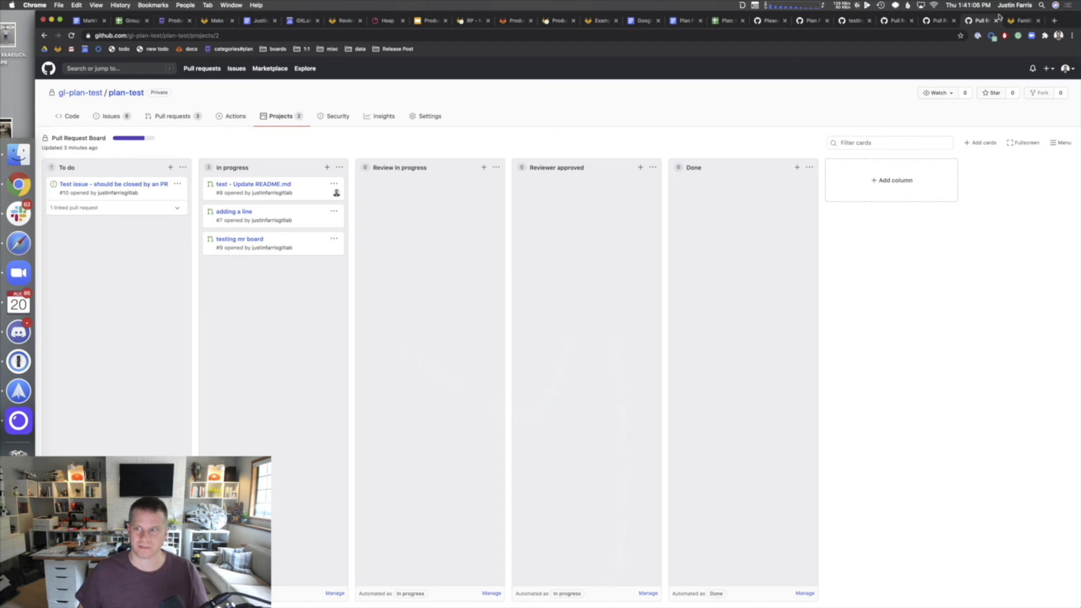
left_click(926, 21)
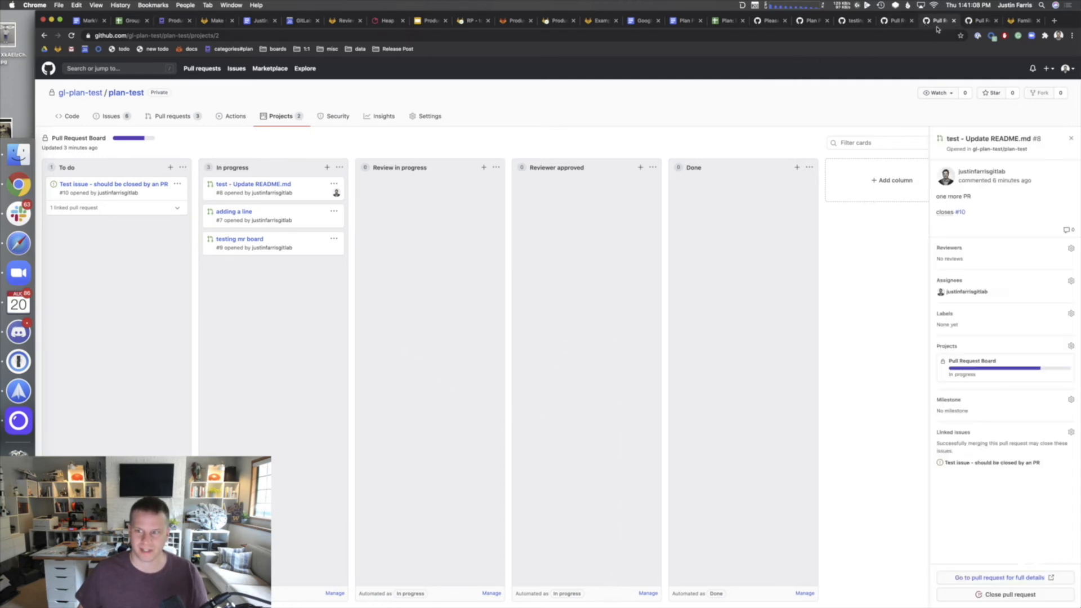
left_click(978, 23)
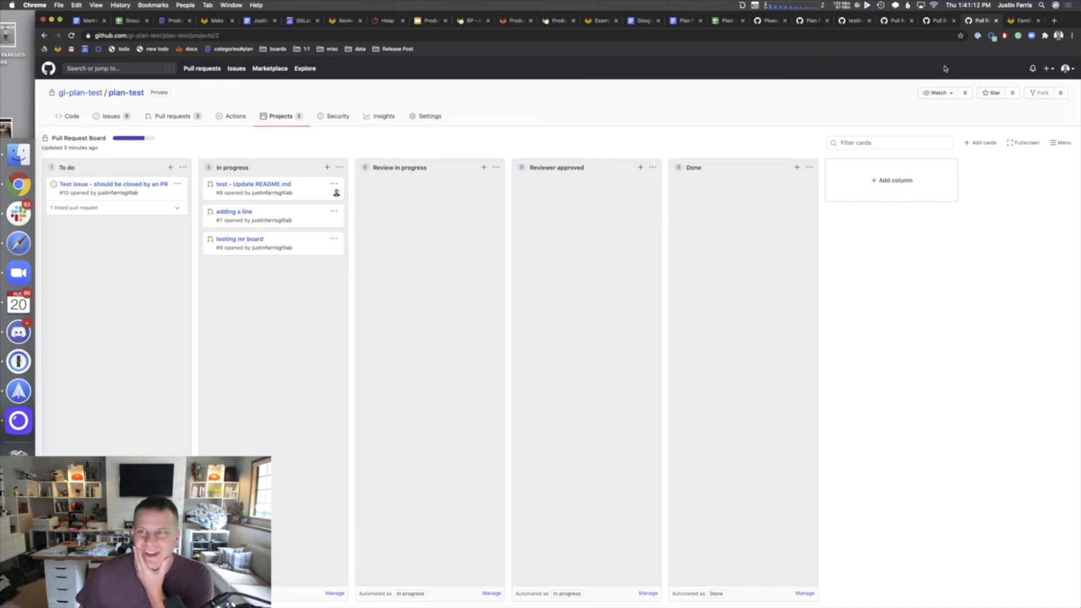
left_click(286, 185)
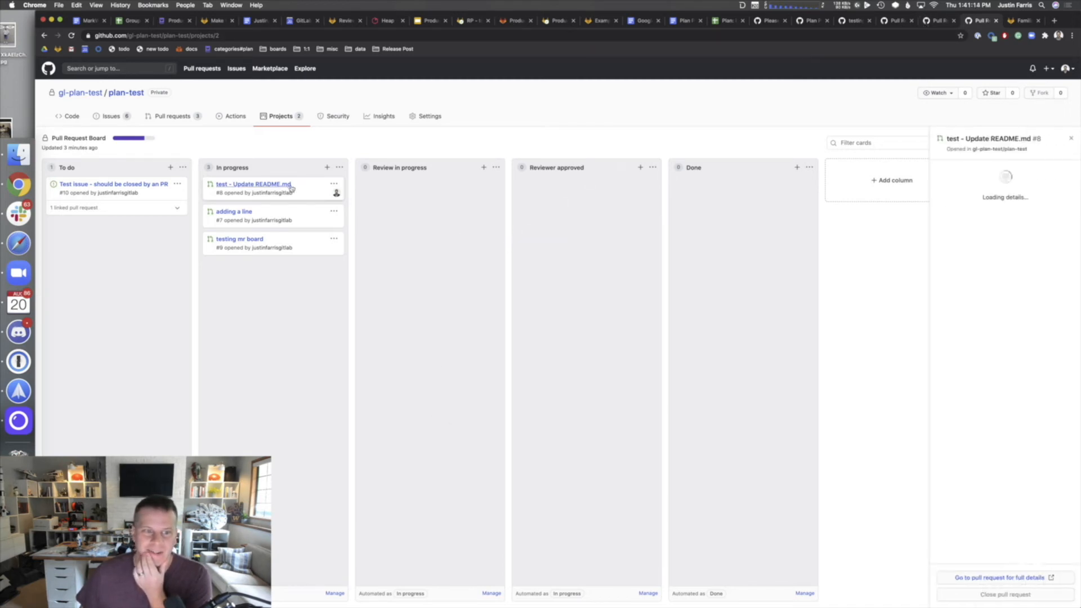
left_click(1011, 140)
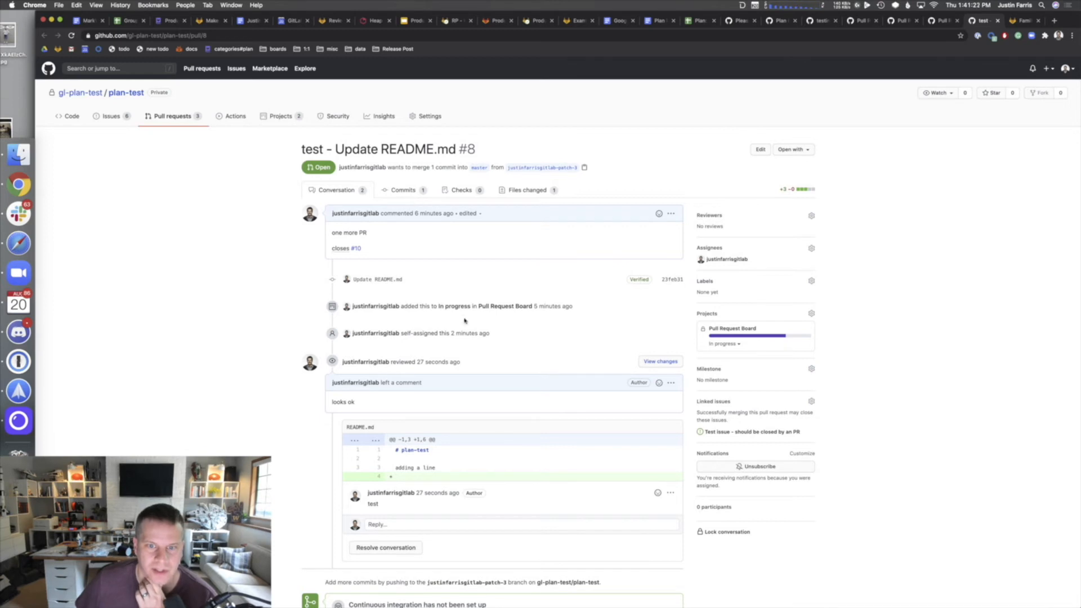
scroll(471, 350, "down", 3)
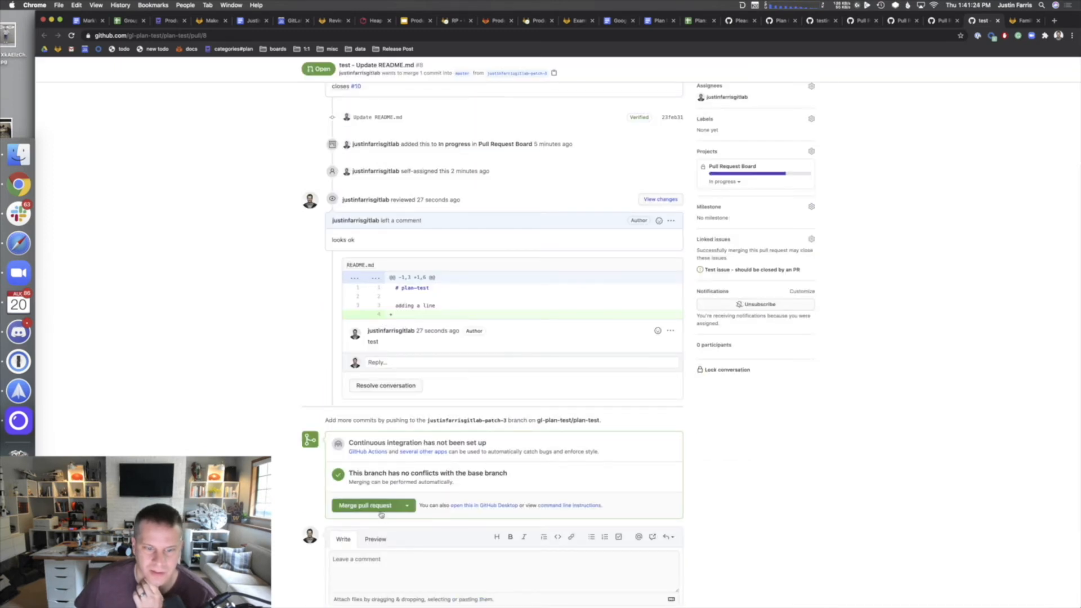
- Resolve the 'looks ok' review conversation, confirm merging #8, and return to plan-test's Projects
left_click(385, 386)
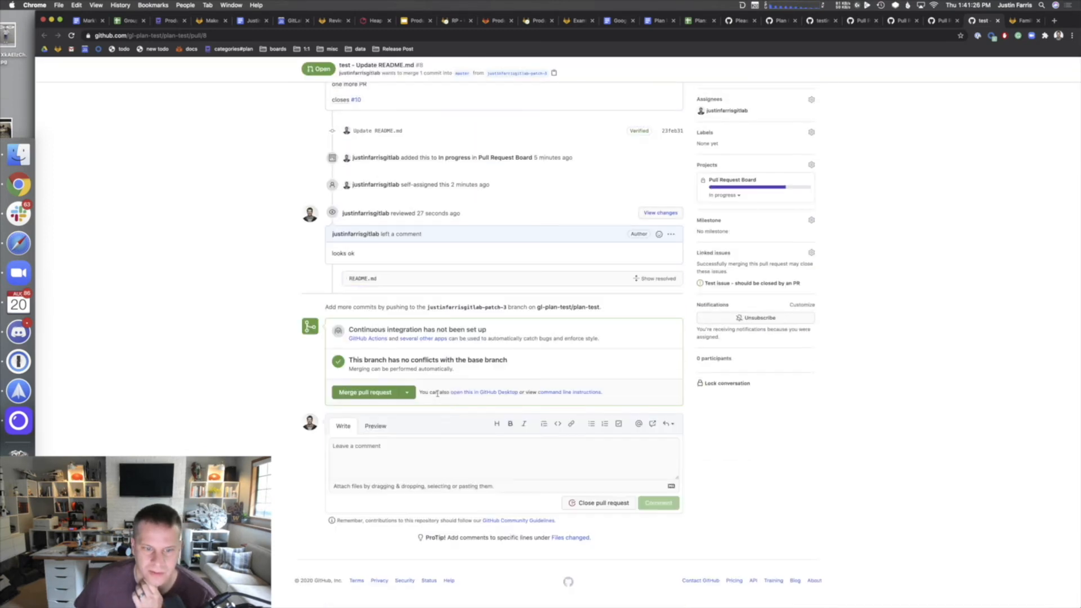
left_click(375, 392)
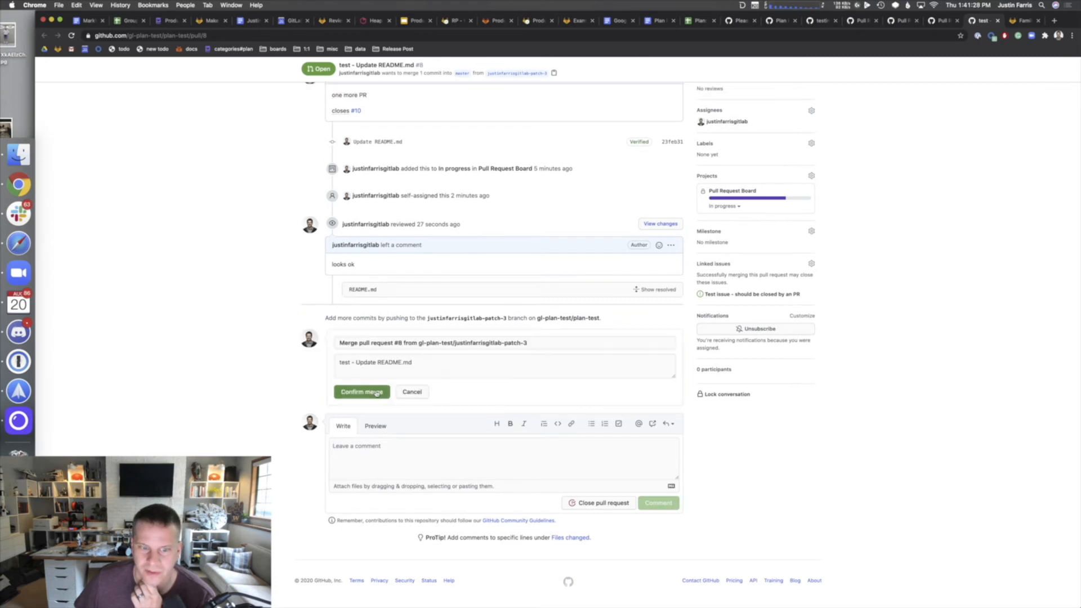
left_click(351, 394)
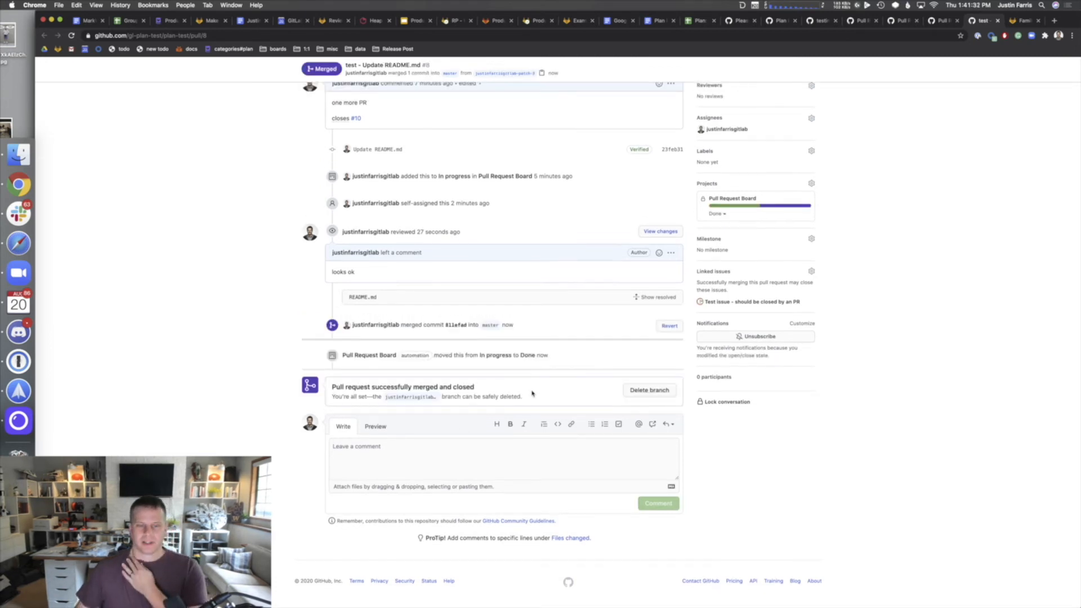
scroll(532, 393, "up", 3)
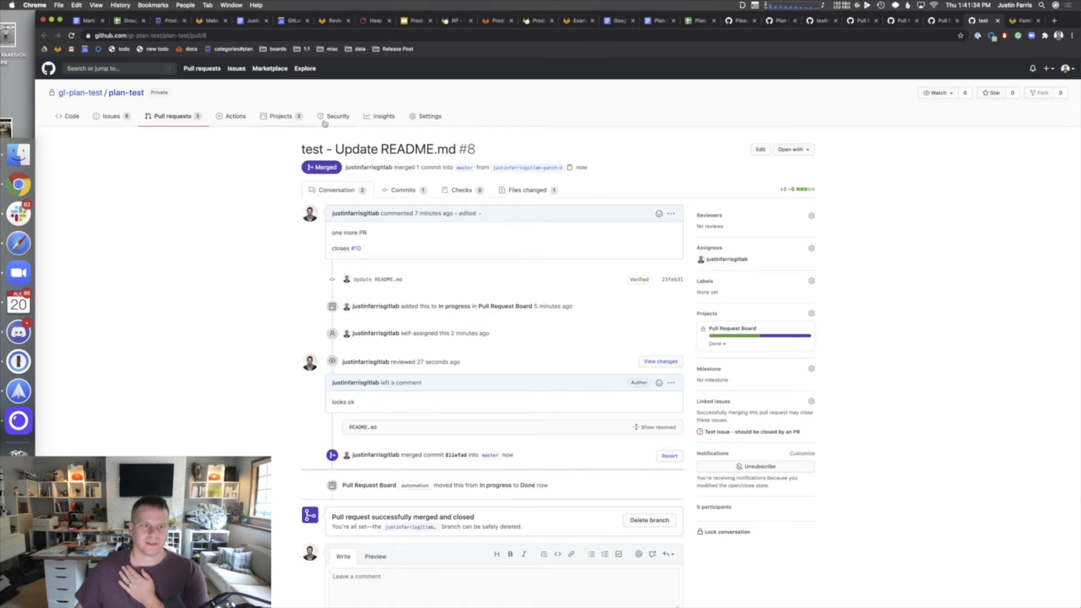
left_click(282, 117)
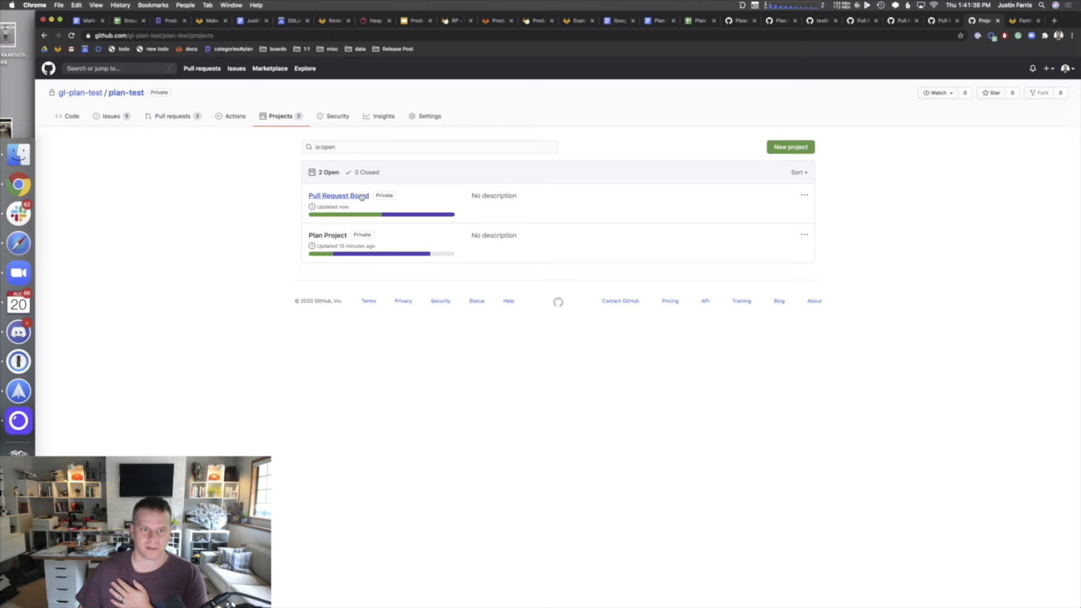
left_click(361, 196)
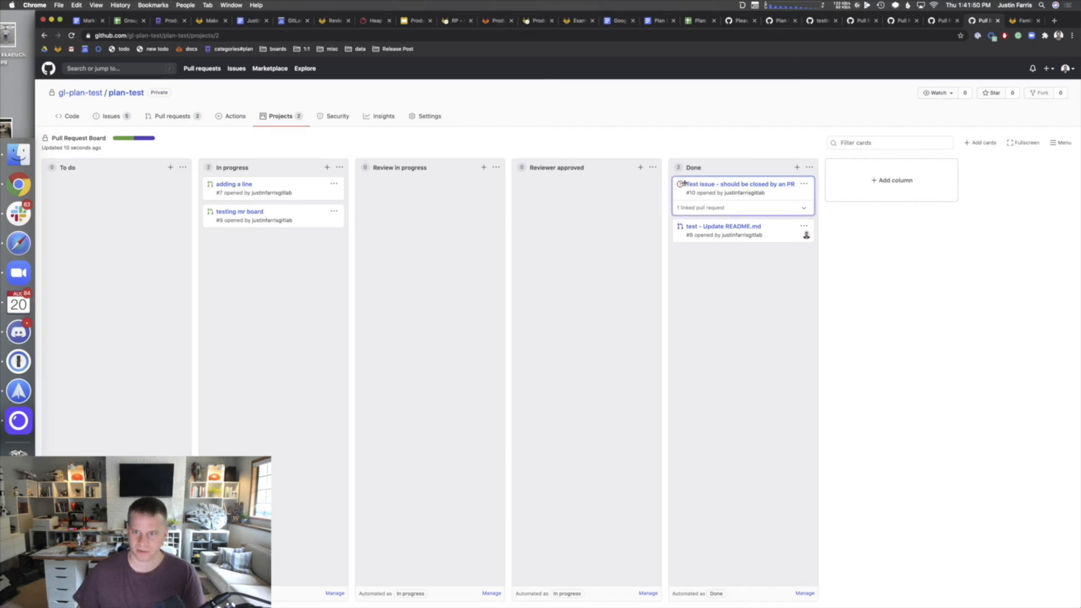
left_click(690, 185)
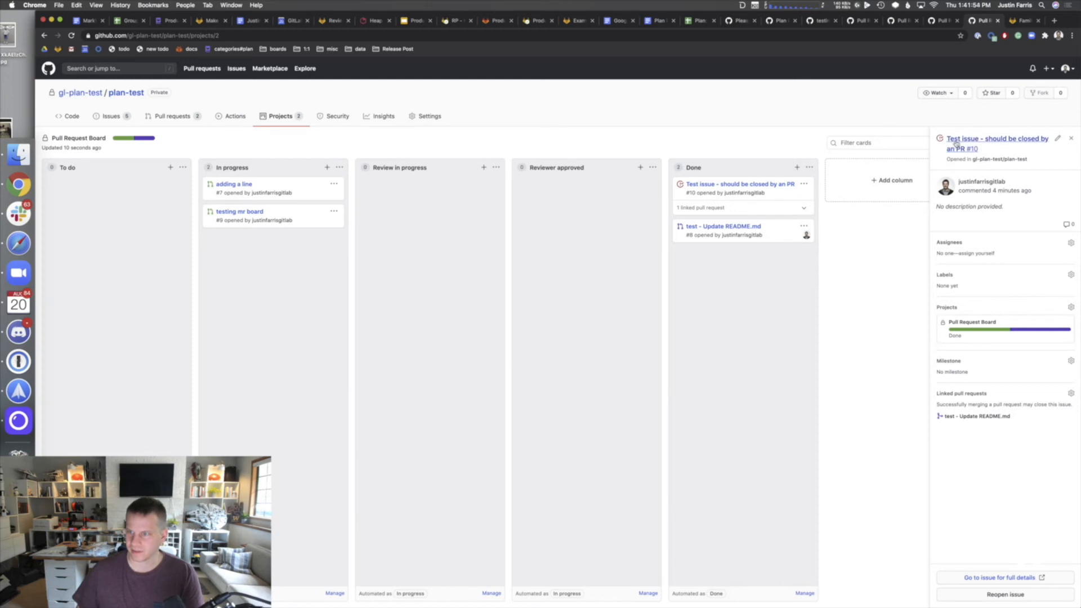
left_click(951, 142)
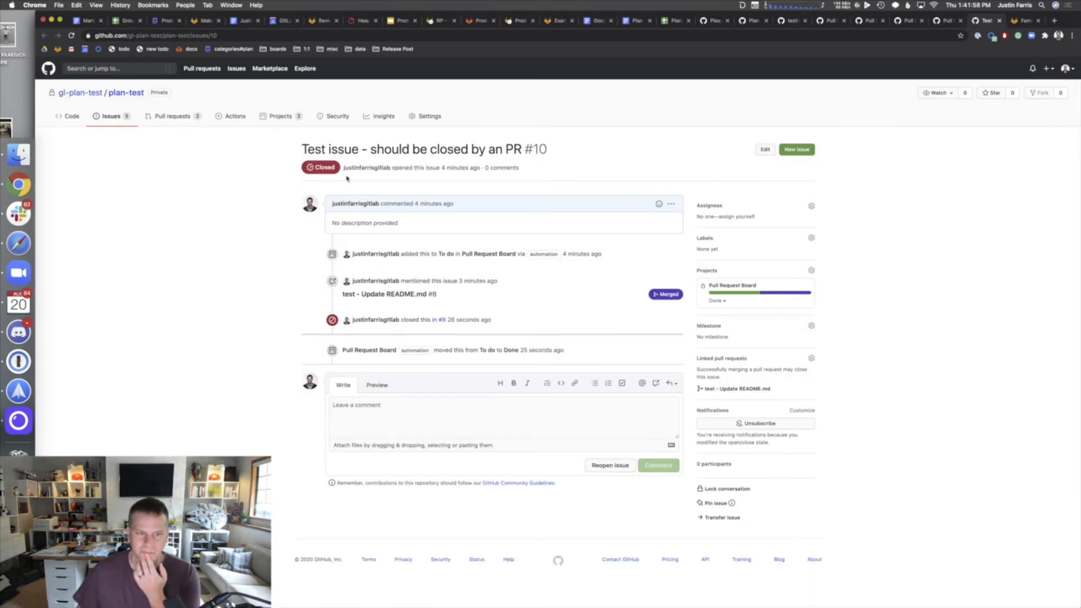
left_click_drag(313, 167, 325, 168)
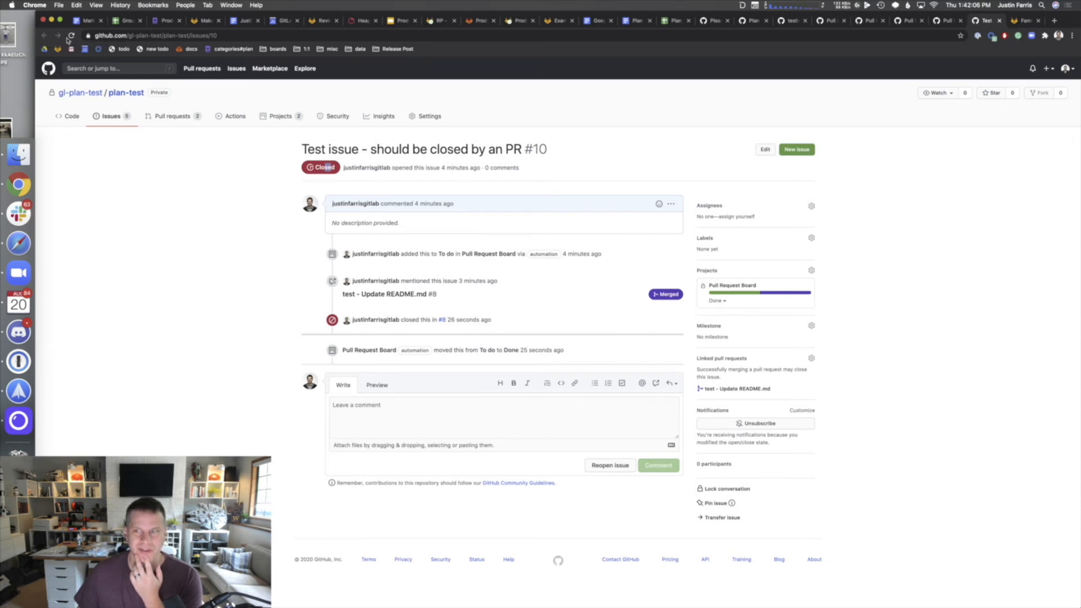
left_click(270, 117)
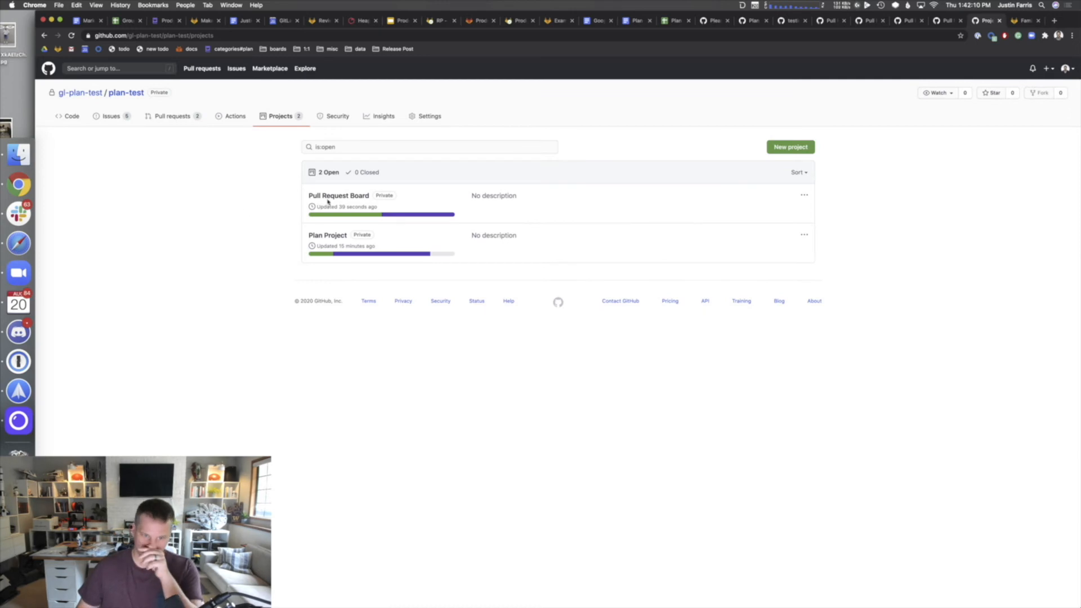
- On the Pull Request Board, filter cards by label:bug, then clear the filter
left_click(350, 196)
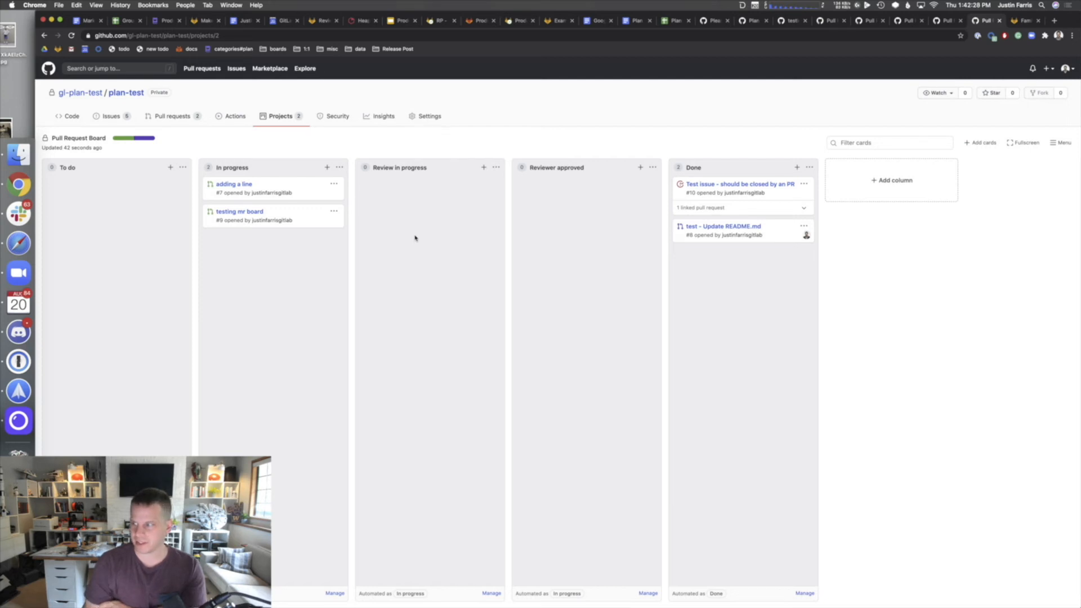
left_click(872, 144)
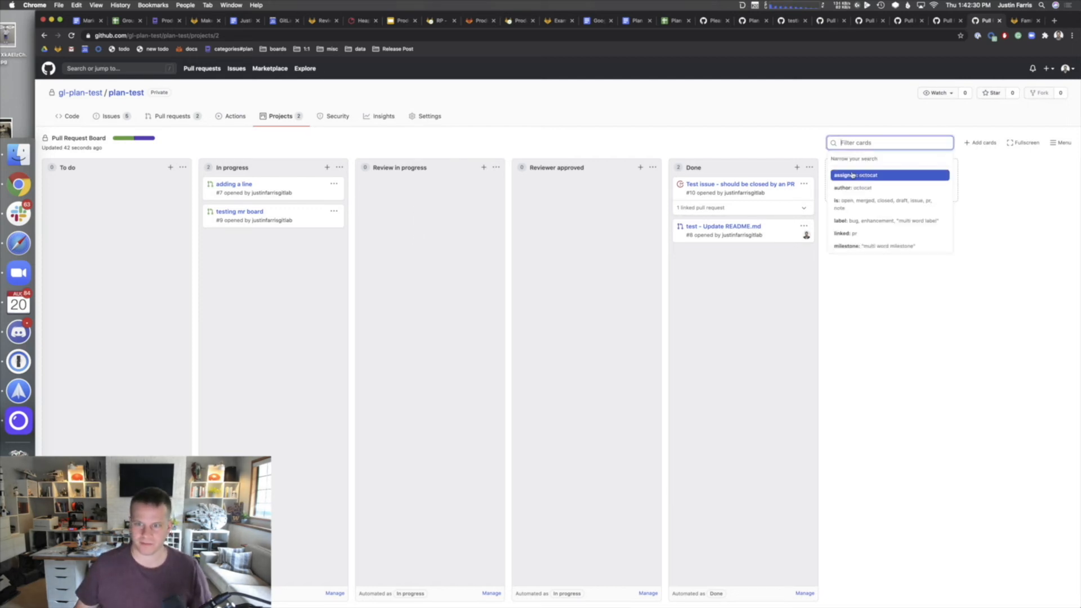
left_click_drag(872, 221, 843, 229)
left_click(875, 145)
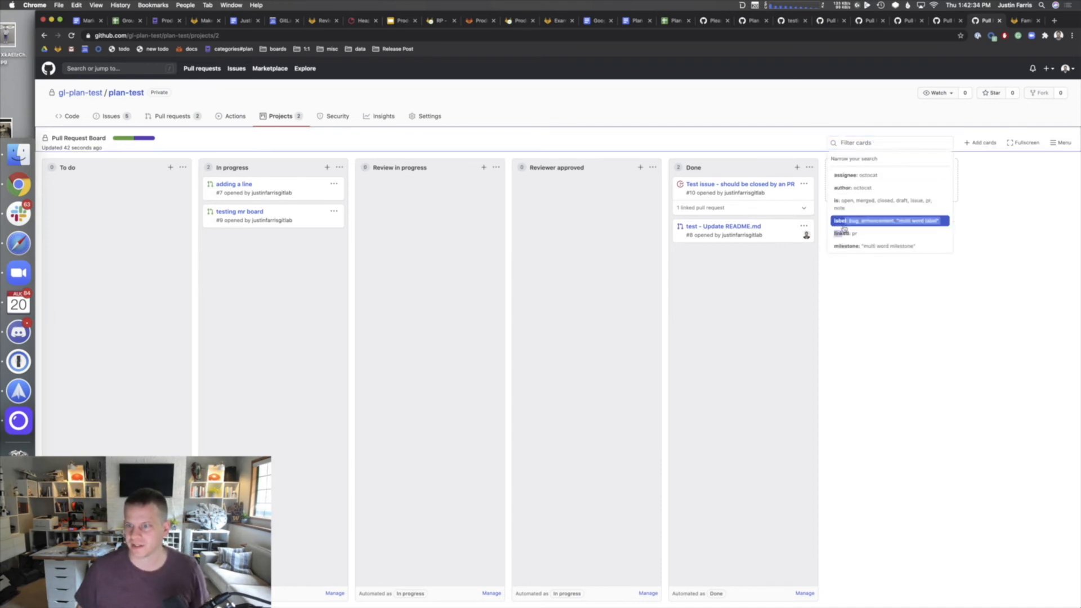
left_click(872, 144)
left_click(854, 223)
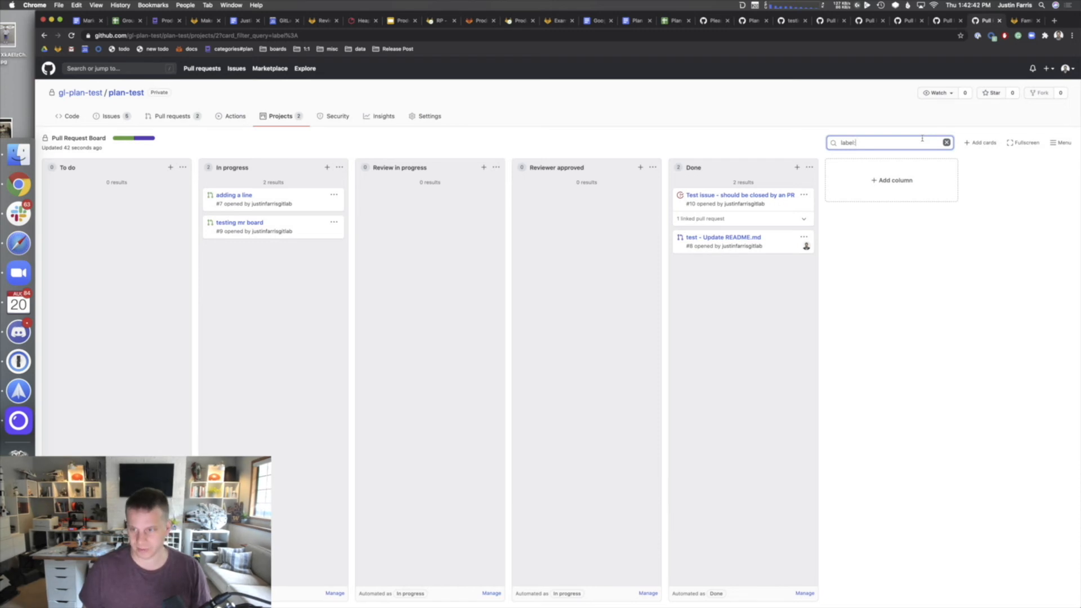
type("bug")
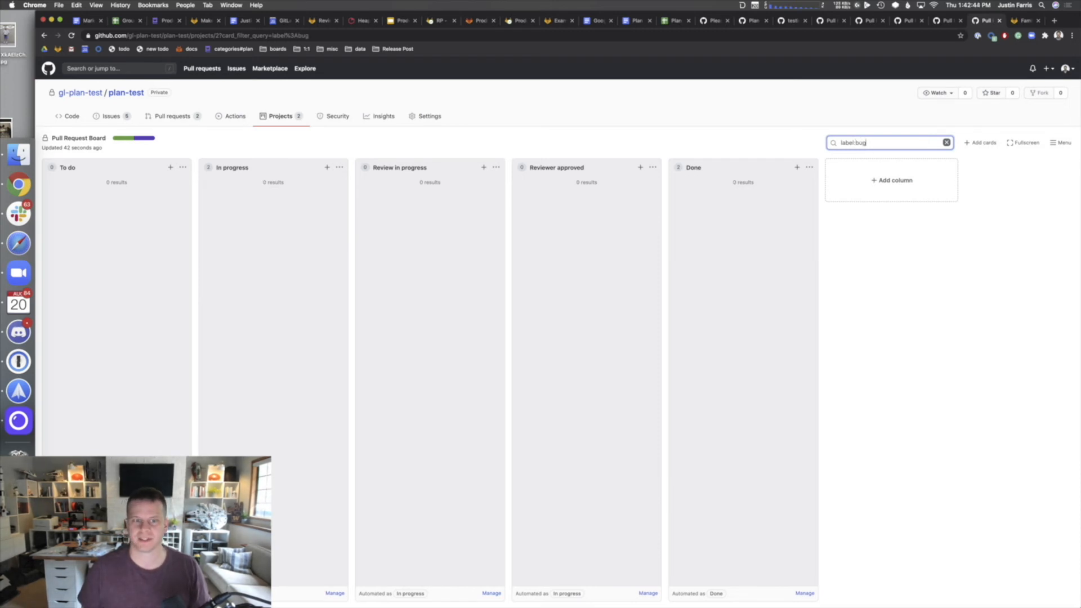
key("super+BackSpace")
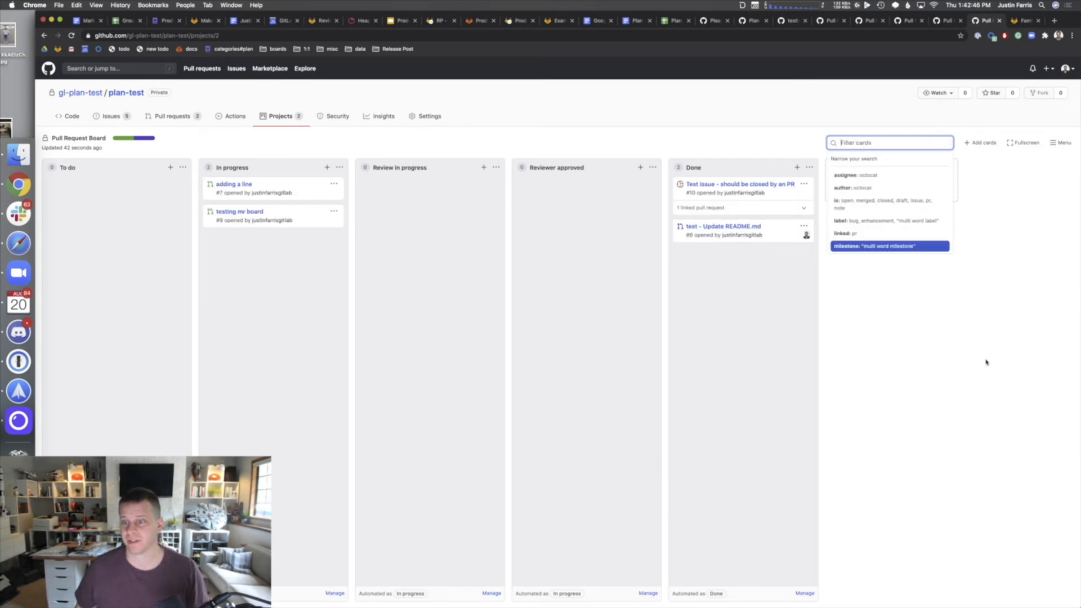
left_click(978, 385)
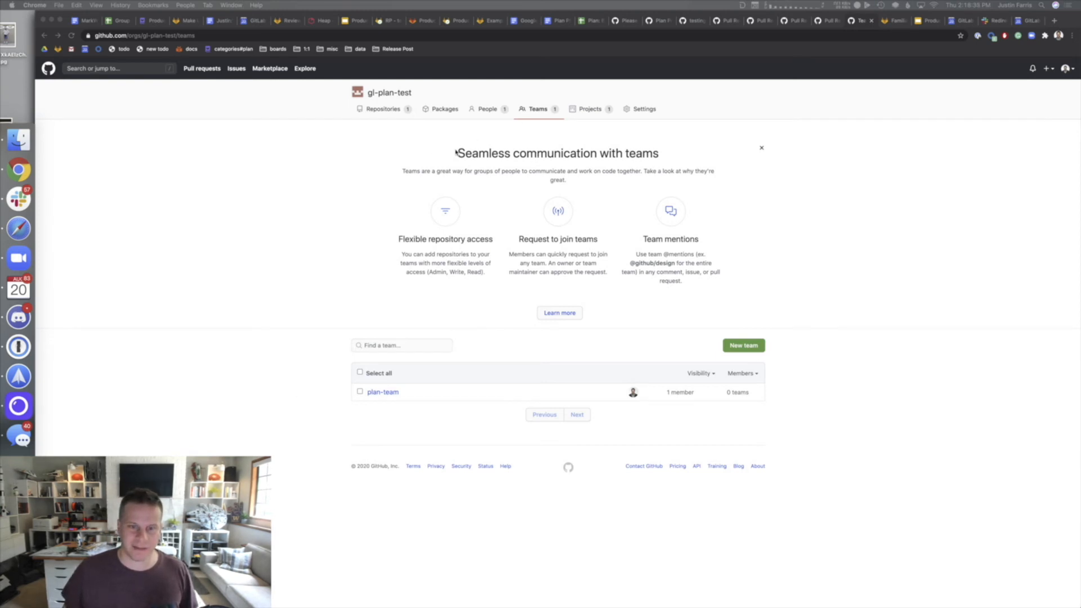
- Open plan-team from the organization's Teams list to view its Team Metrics discussion
left_click(501, 160)
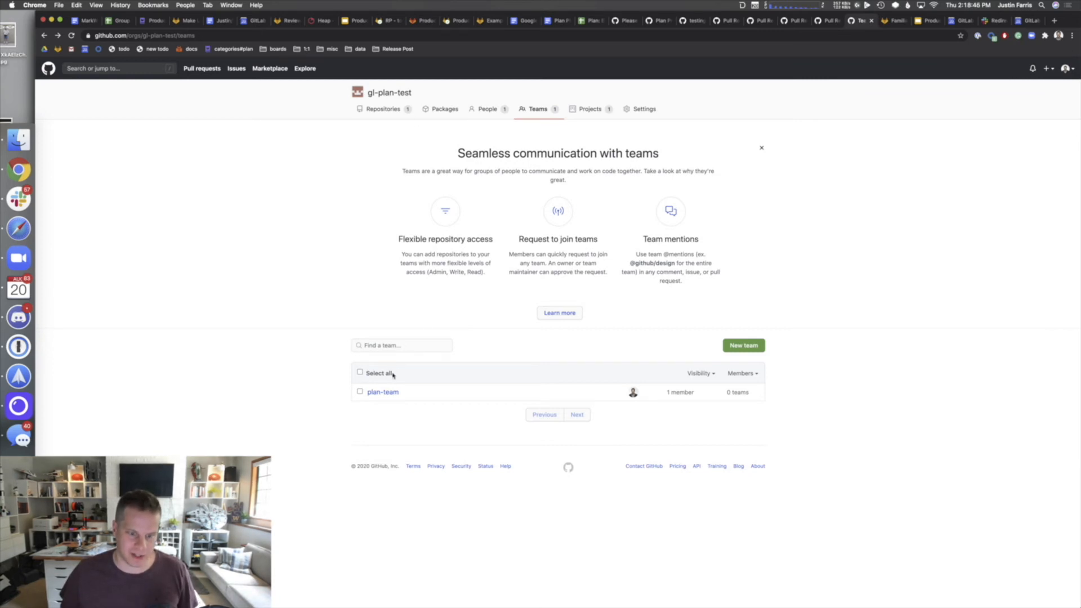
left_click(384, 393)
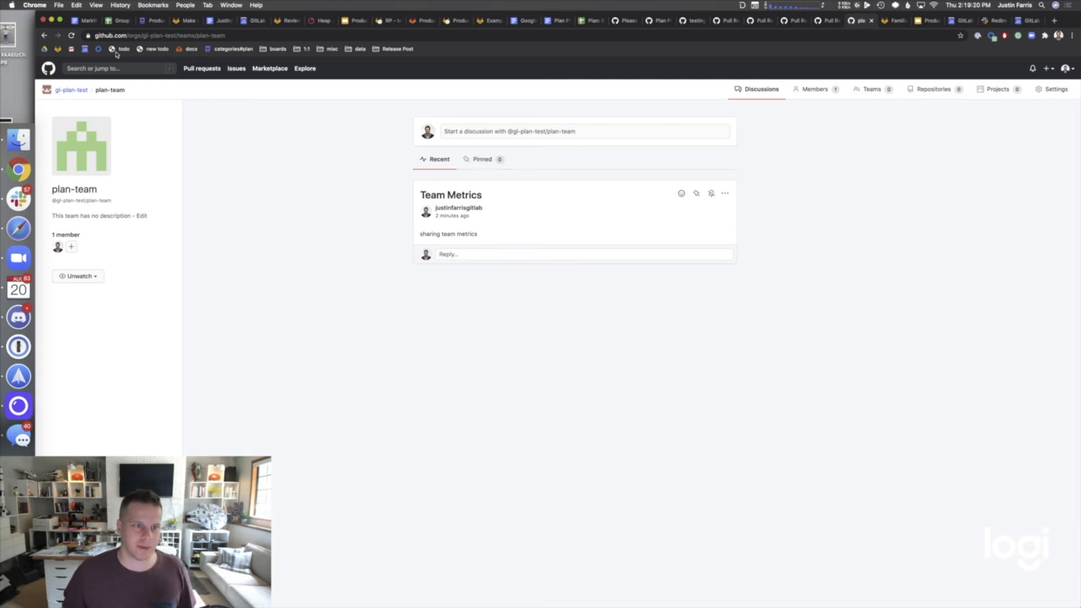
left_click(142, 37)
- Invite a user to plan-team by searching their e-mail address and choosing the matching account
left_click(268, 195)
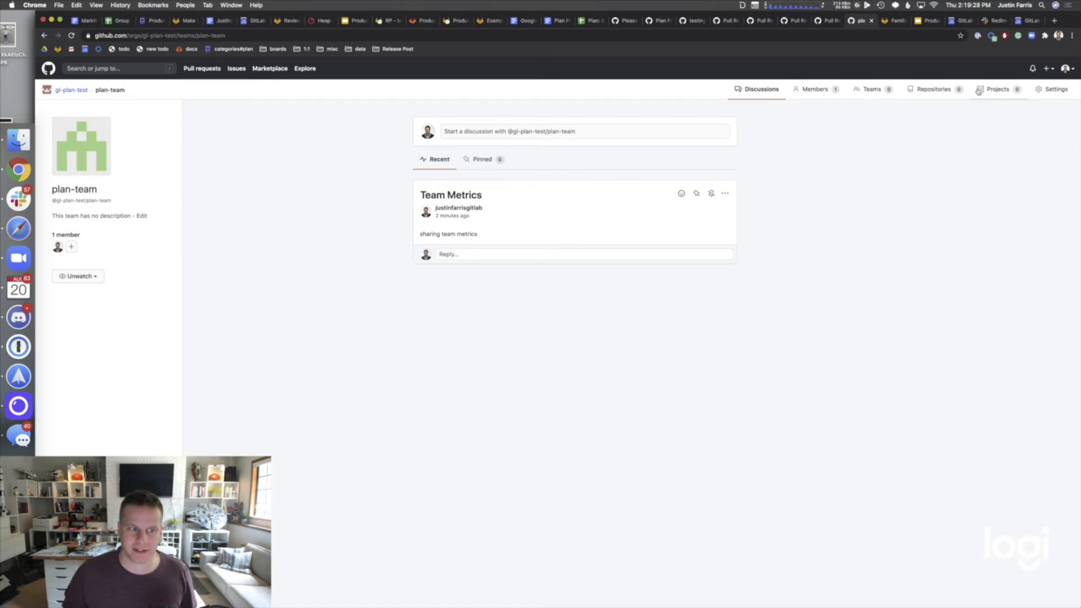
left_click(71, 248)
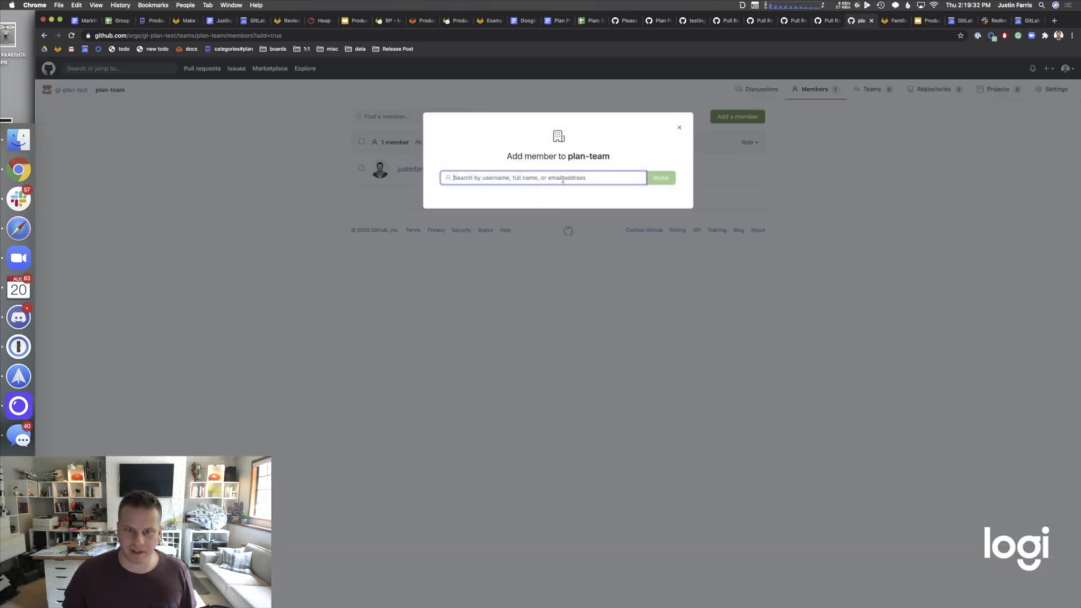
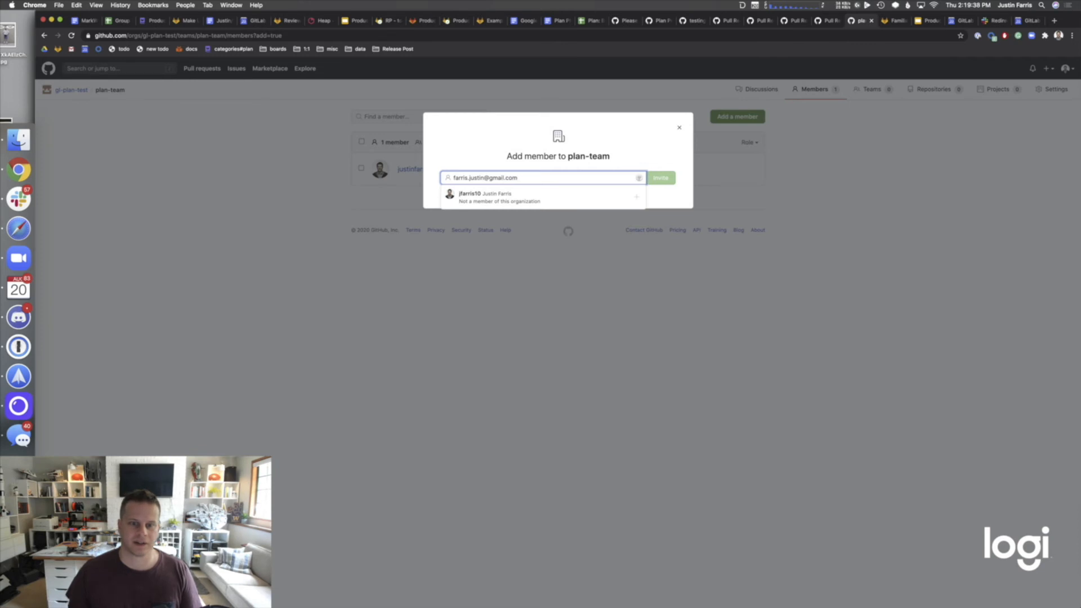
left_click(561, 206)
left_click(657, 181)
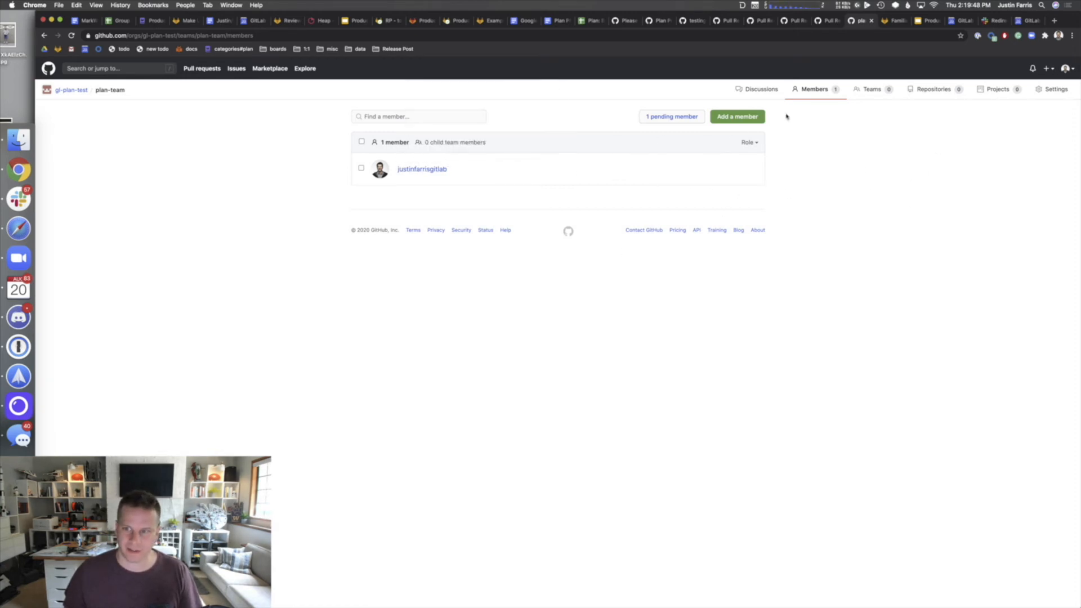
- Add the Plan Test project to plan-team, found by searching 'plan'
left_click(983, 91)
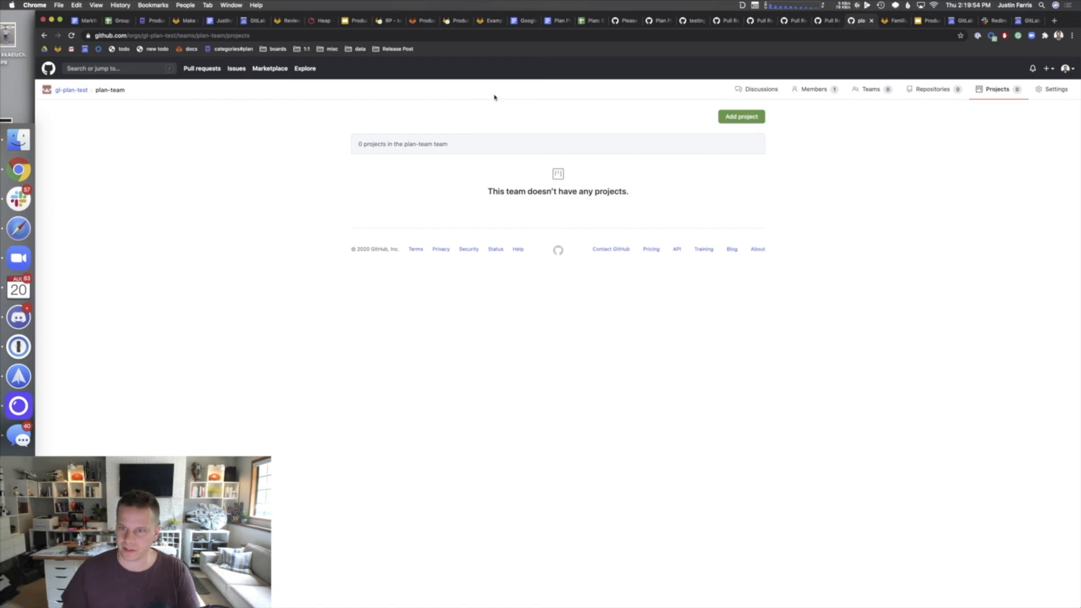
left_click(740, 116)
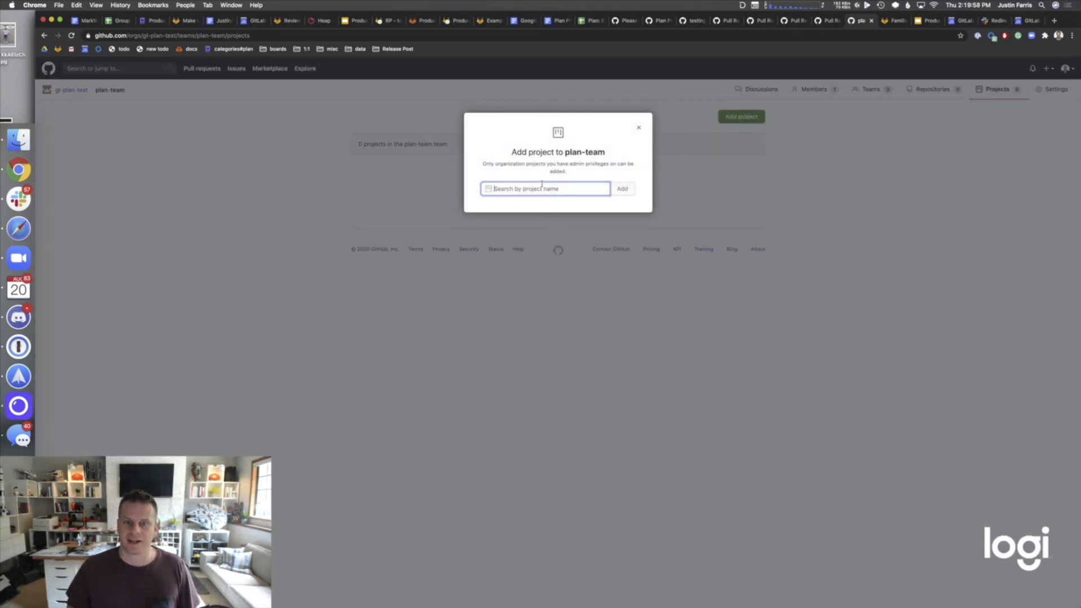
type("plan")
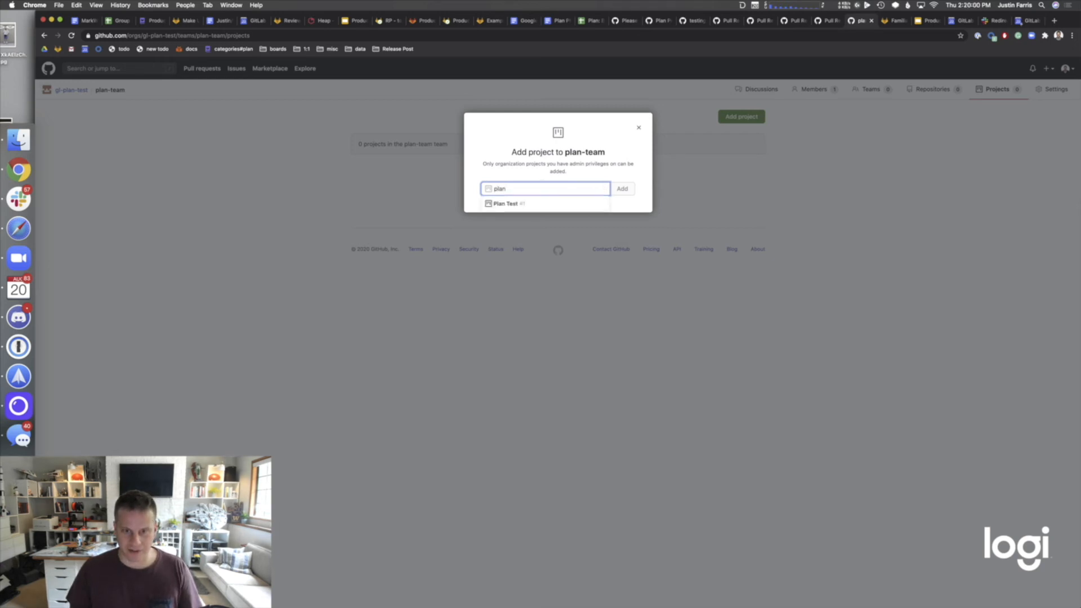
left_click(516, 203)
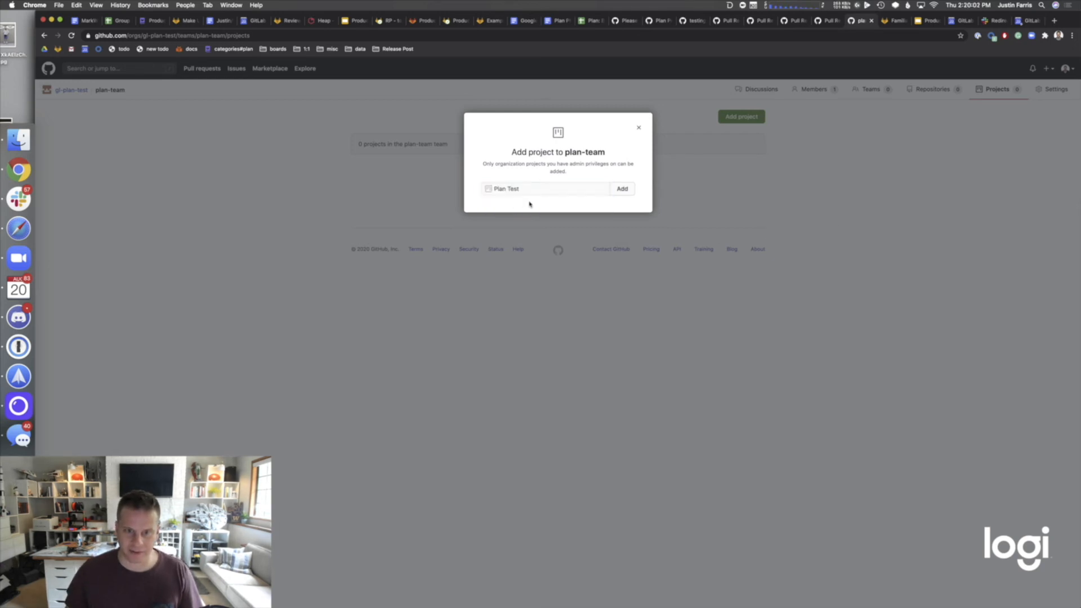
left_click(624, 188)
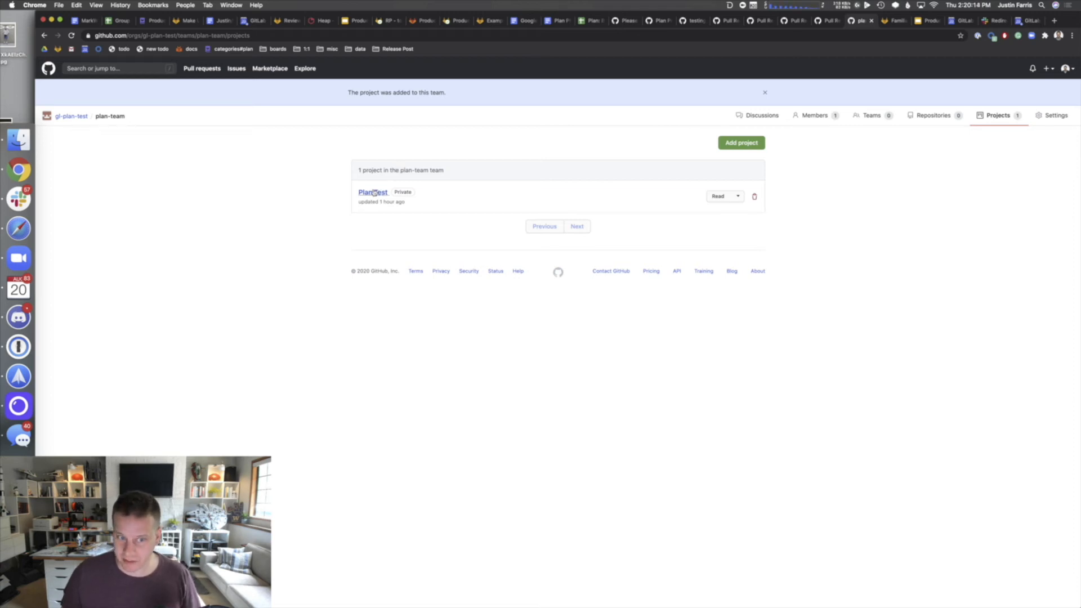
- Check the Plan Test board, then return to the gl-plan-test organization's Teams list
left_click(374, 192)
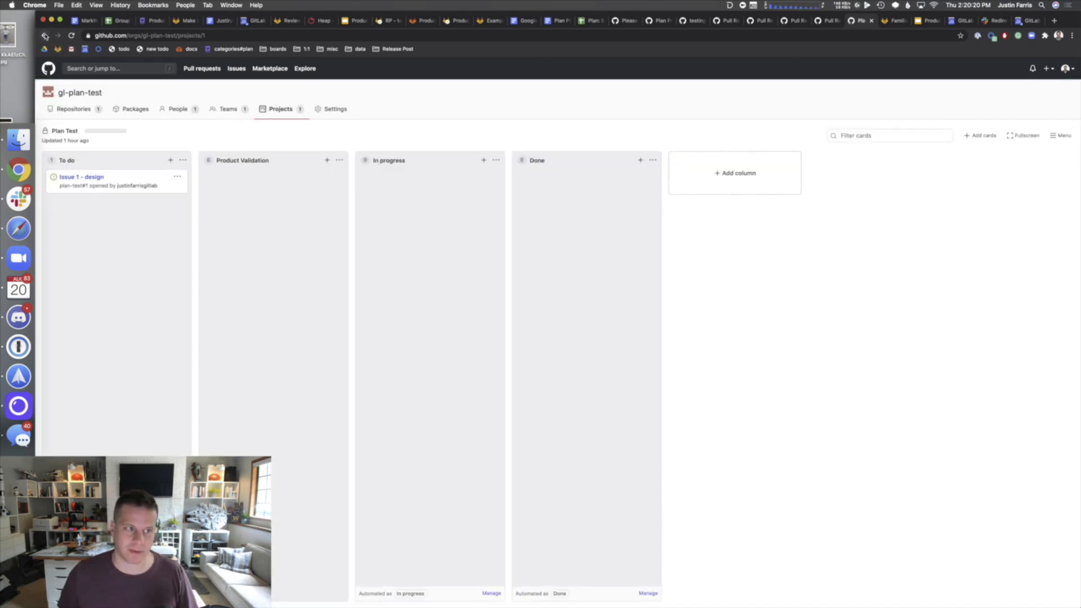
left_click(45, 35)
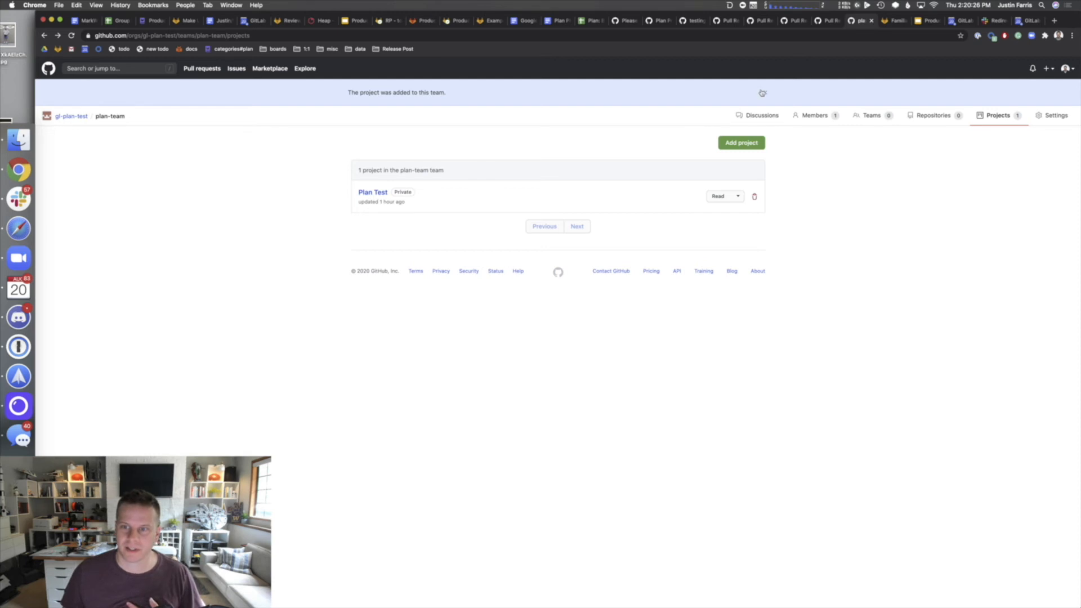
left_click(761, 93)
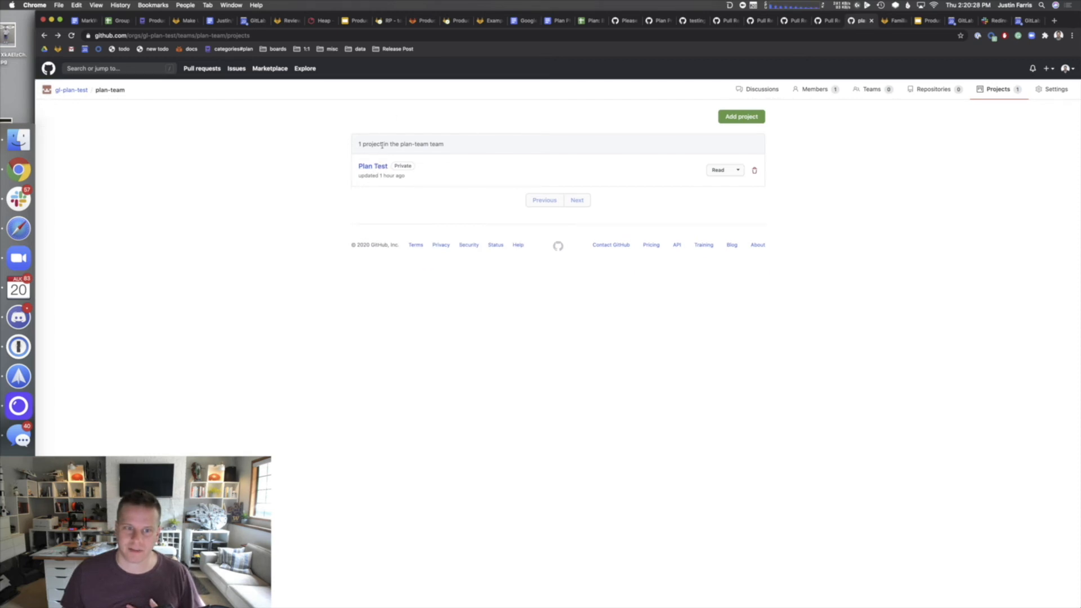
left_click(71, 90)
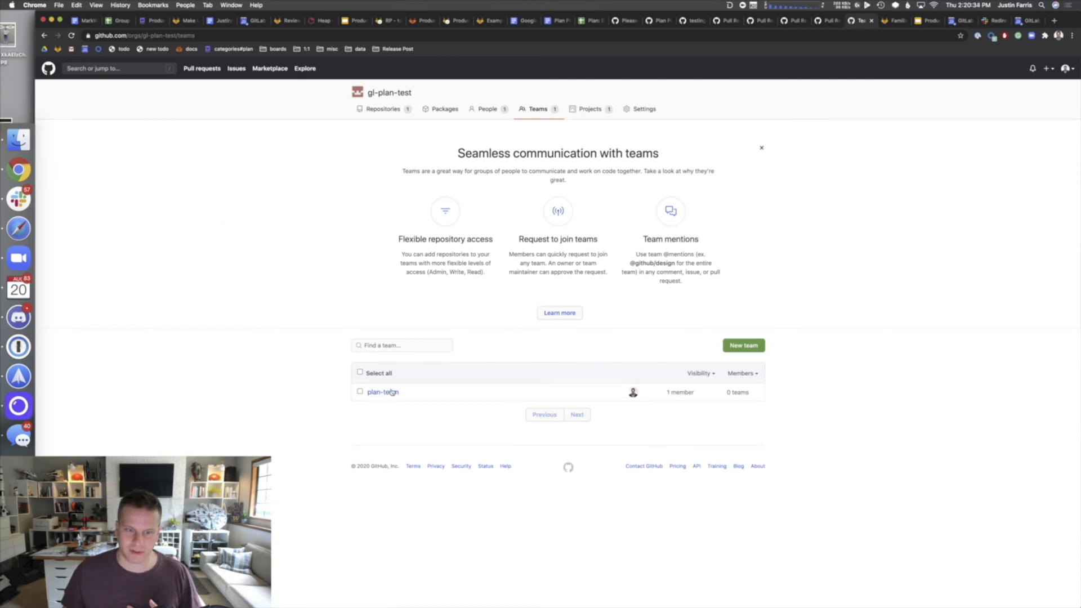
- Add gl-plan-test/plan-test to plan-team's repositories via a 'plan' search, with Read access
left_click(390, 392)
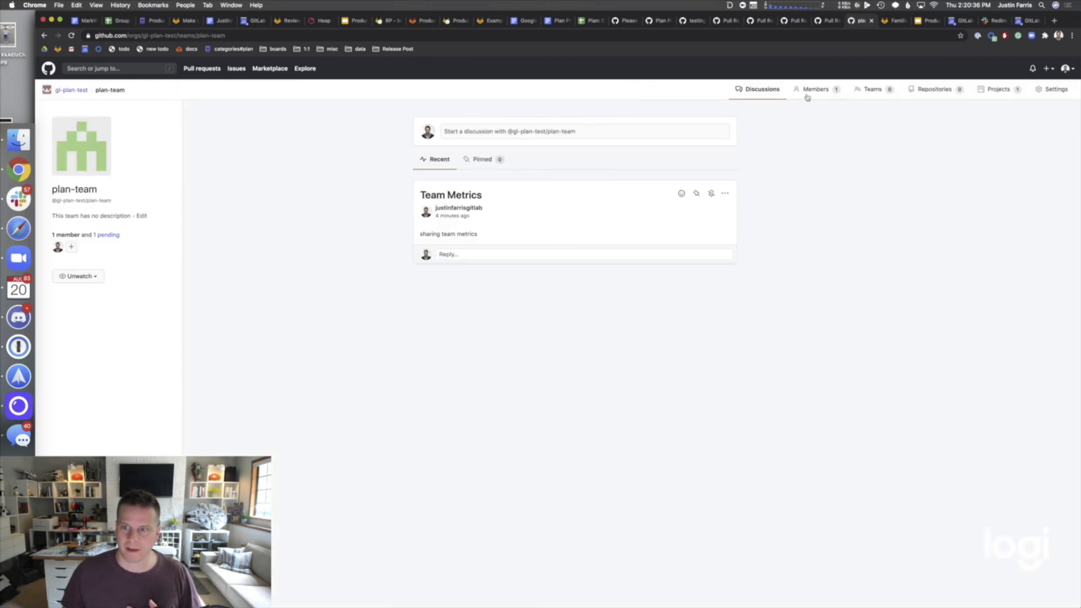
left_click(941, 96)
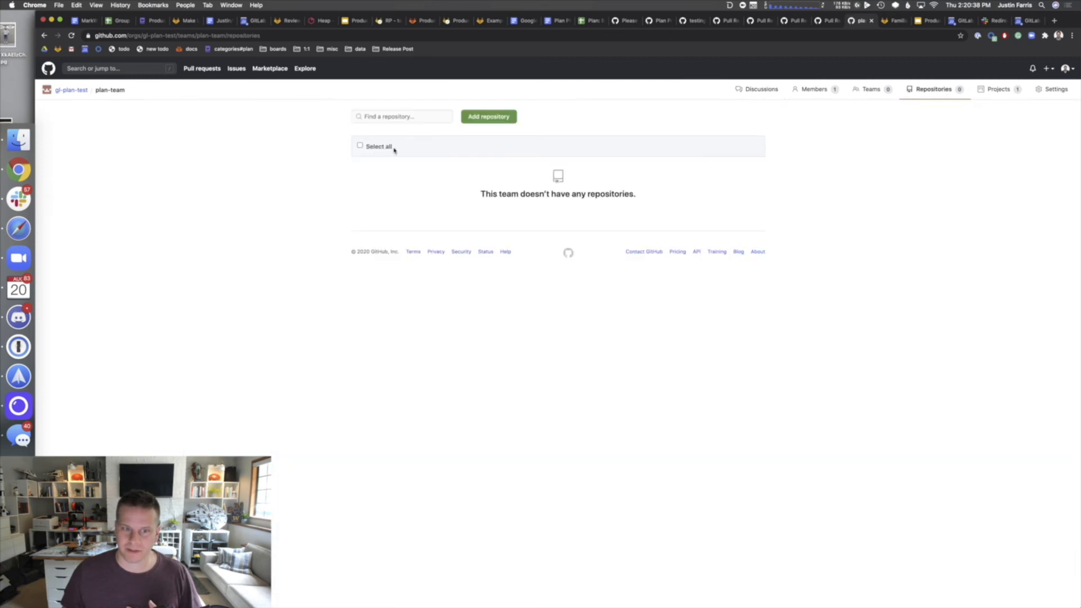
left_click(482, 117)
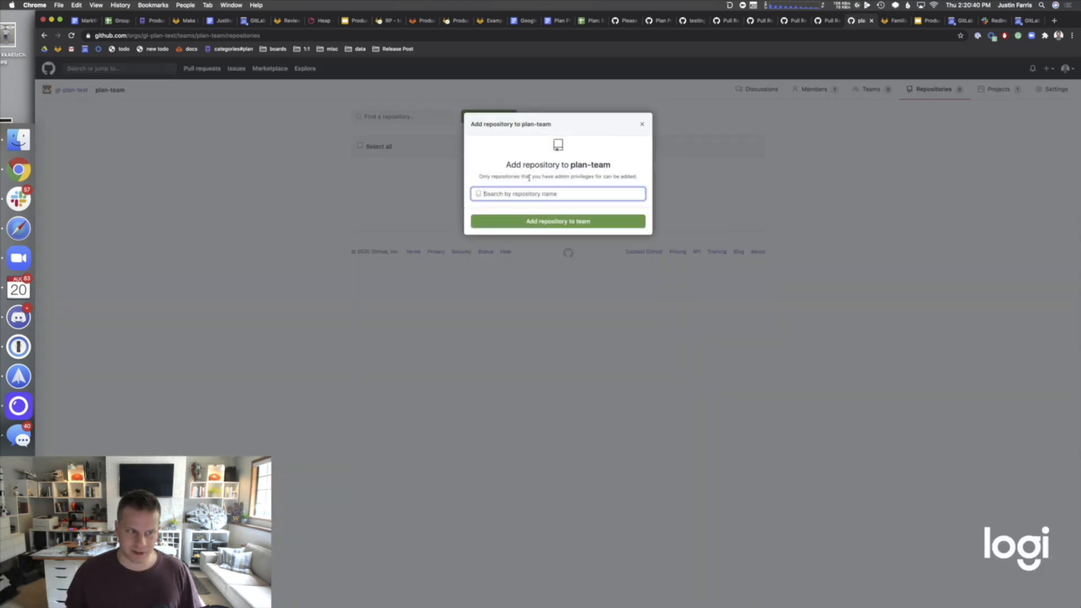
type("plan")
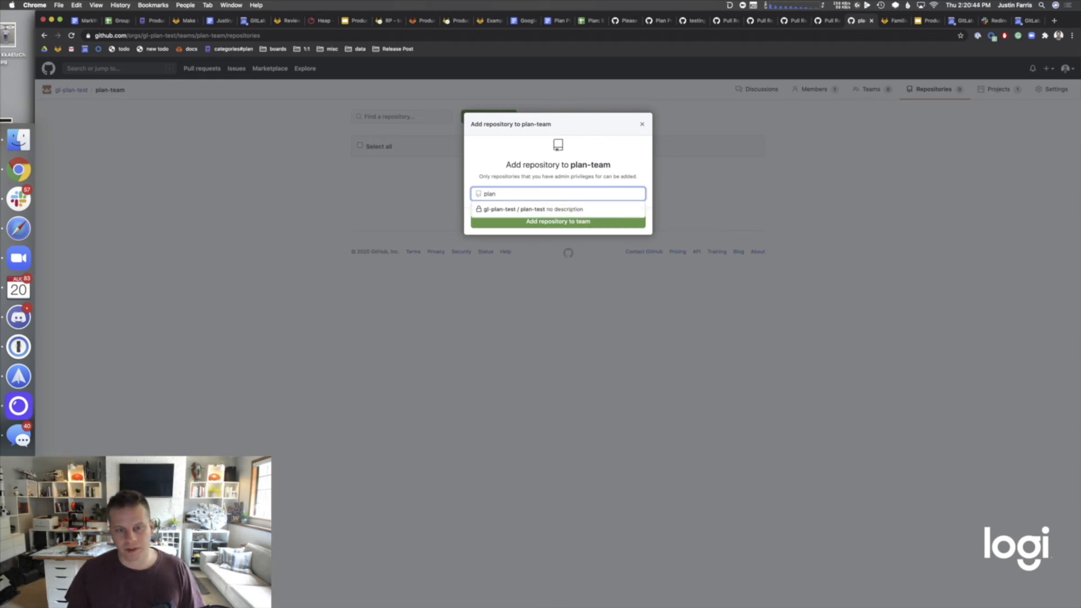
key("Down")
key("Return")
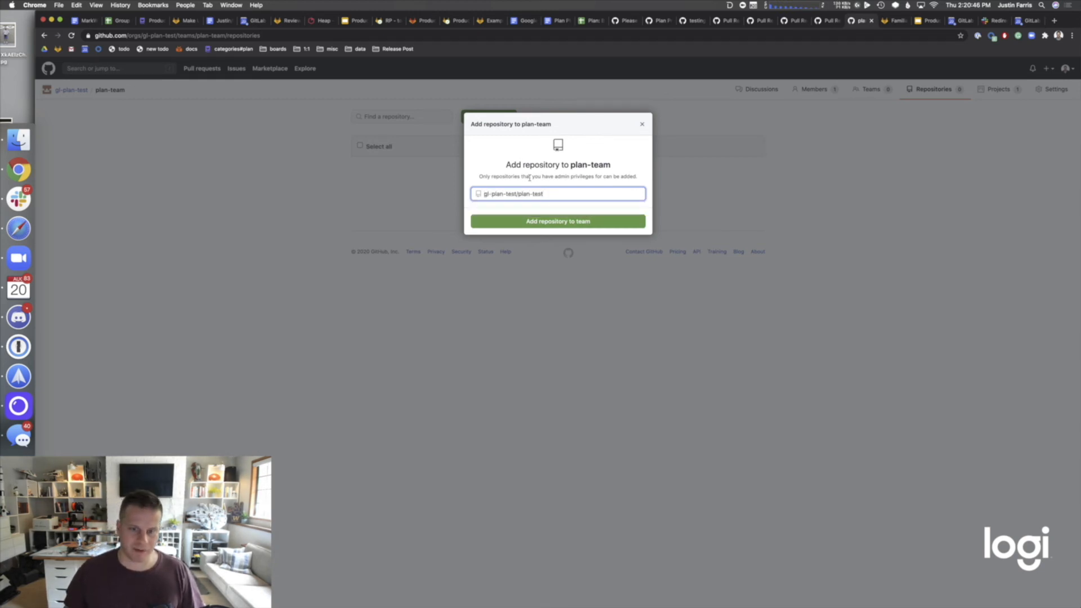
left_click(533, 222)
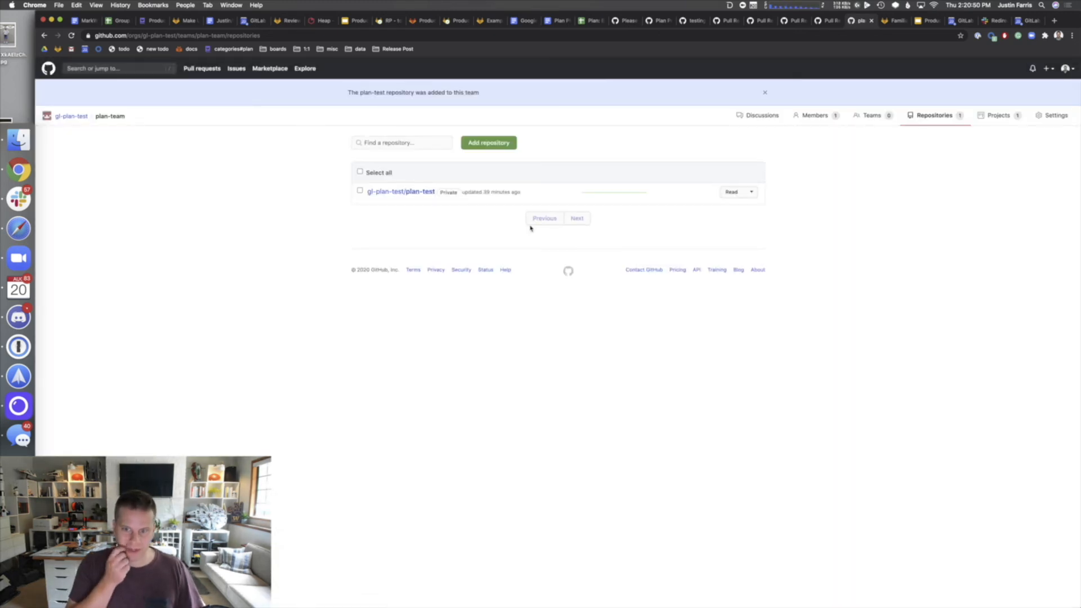
left_click(764, 93)
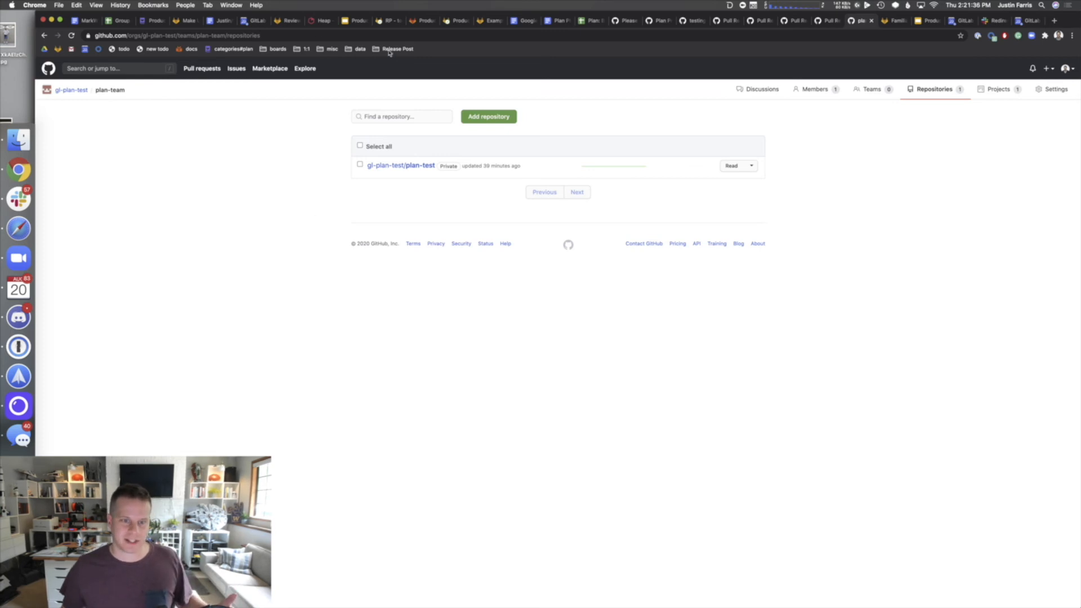
mouse_move(419, 170)
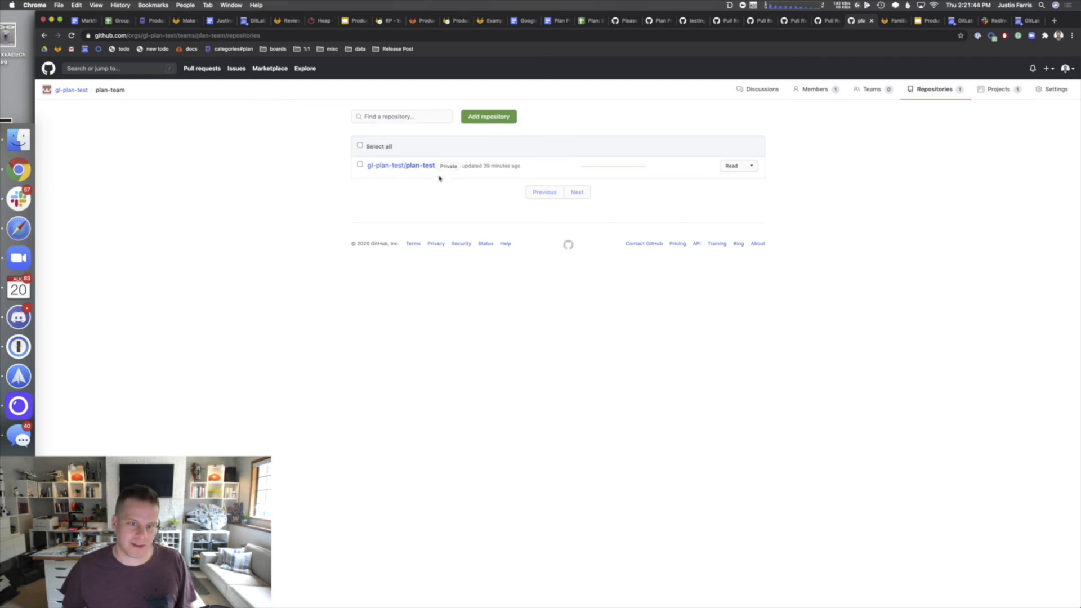
left_click(921, 90)
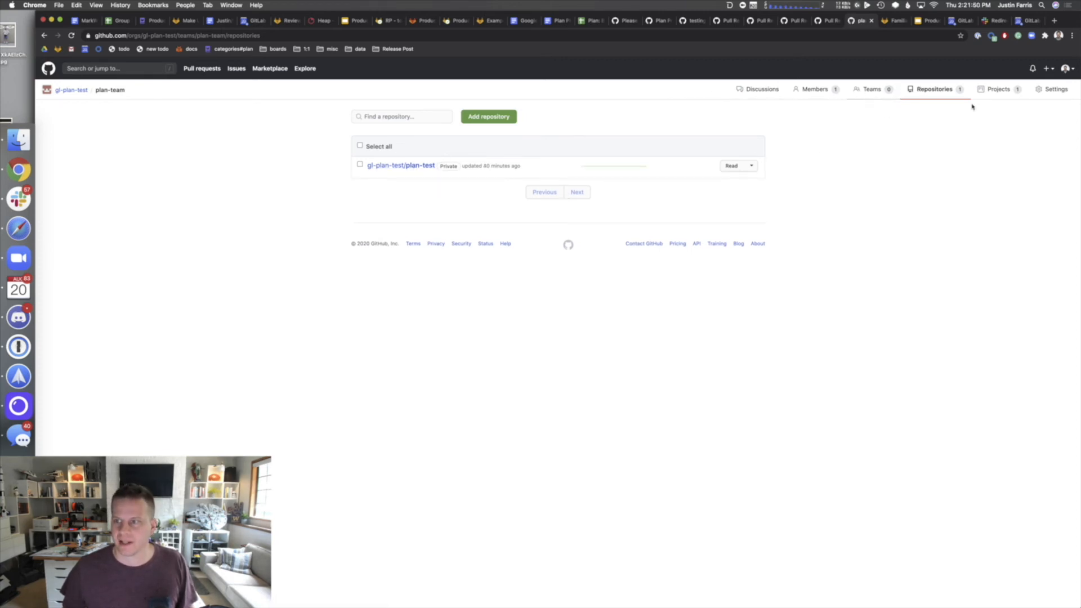
- Try project searches 'mi', 'pr', 'plan', 'tes', then close Add project without adding any
left_click(1000, 97)
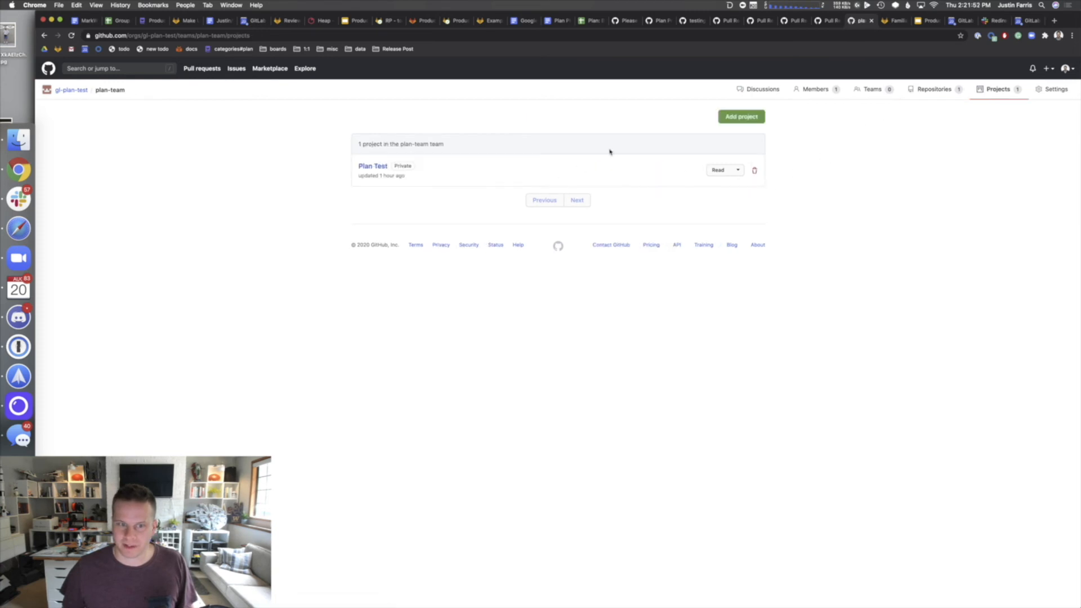
left_click(744, 117)
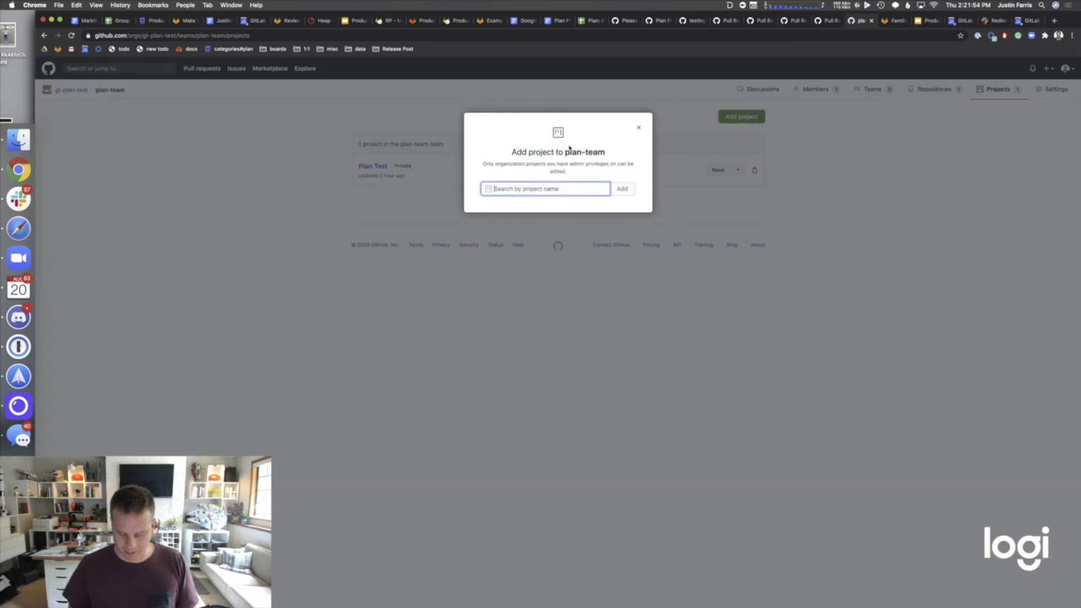
type("mi")
key("BackSpace")
key("BackSpace")
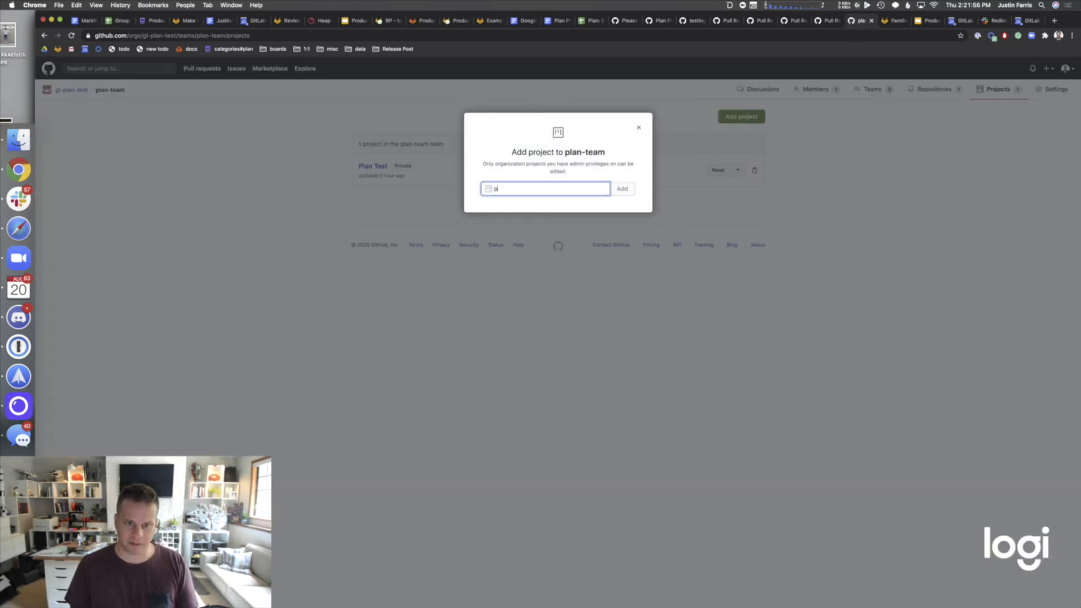
type("pr")
key("BackSpace")
key("BackSpace")
type("plan")
key("BackSpace")
key("BackSpace")
key("BackSpace")
key("BackSpace")
type("tes")
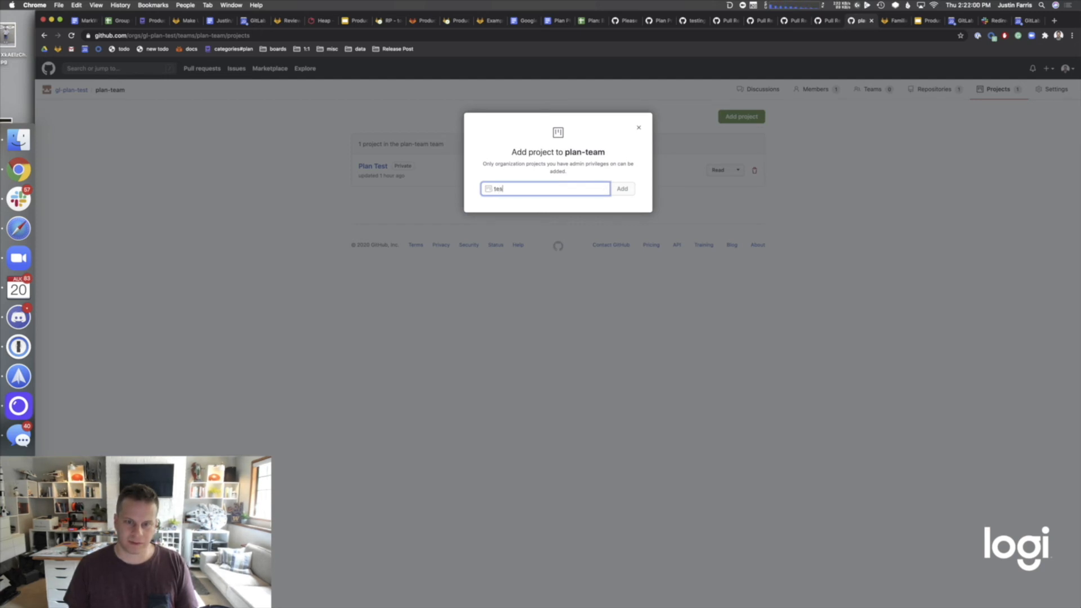
key("BackSpace")
key("BackSpace")
key("BackSpace")
key("BackSpace")
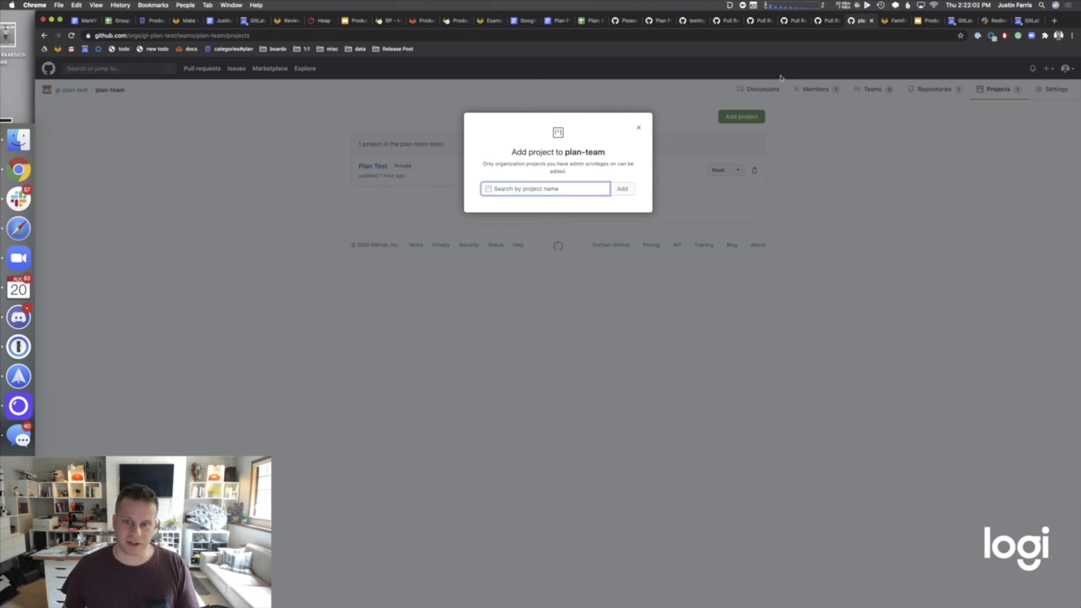
left_click(636, 126)
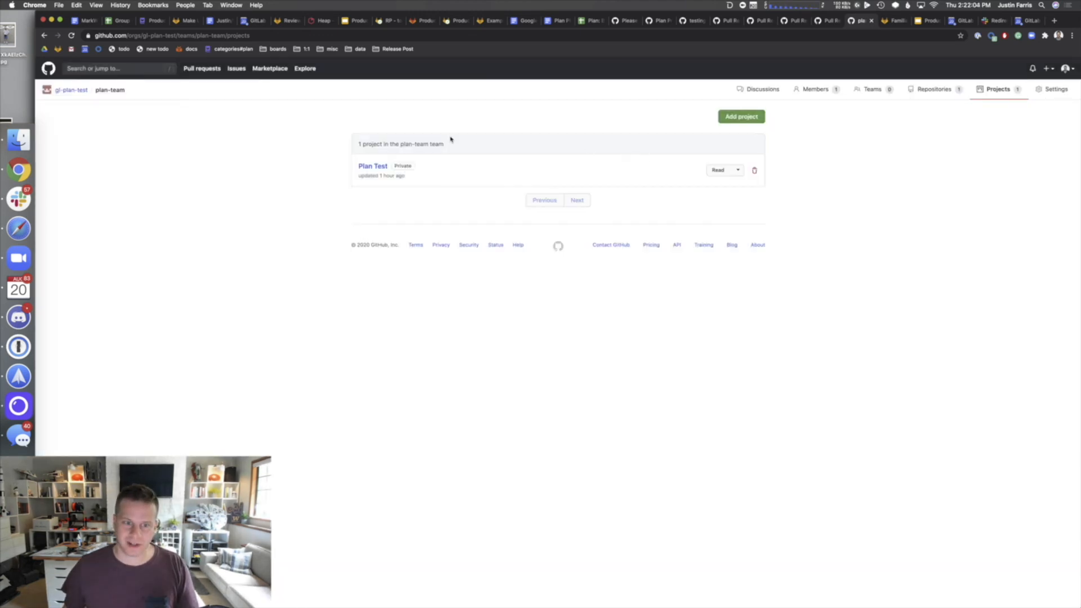
left_click(923, 90)
left_click(380, 168)
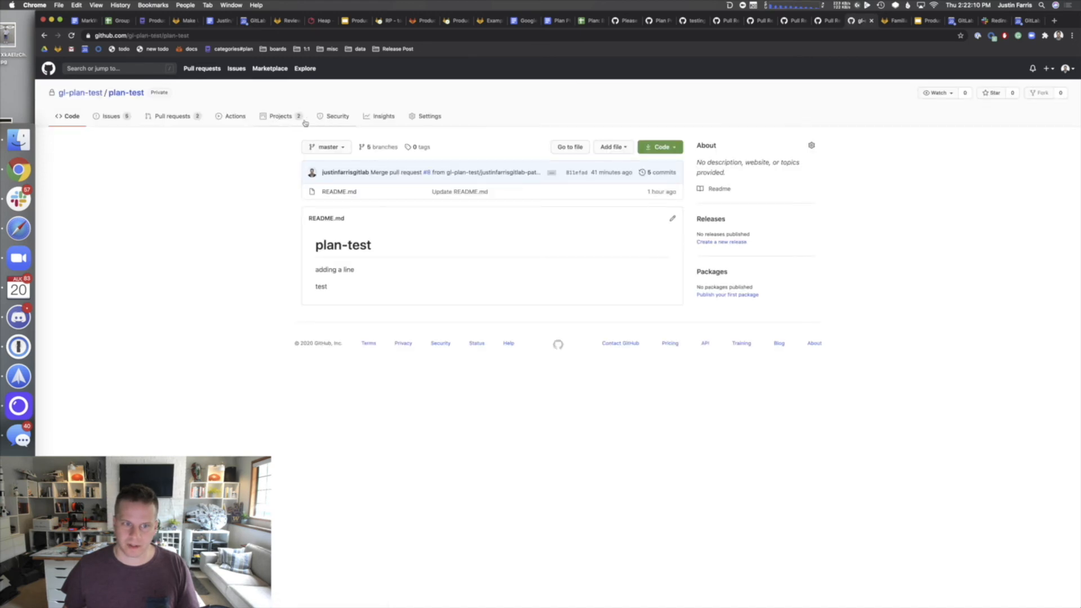
left_click(294, 120)
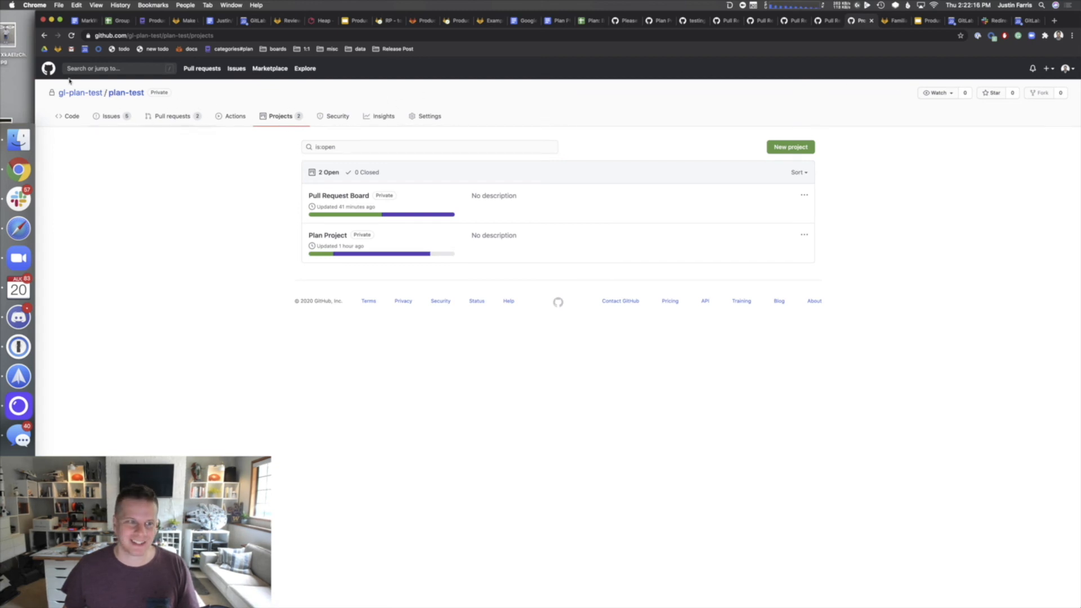
left_click(84, 91)
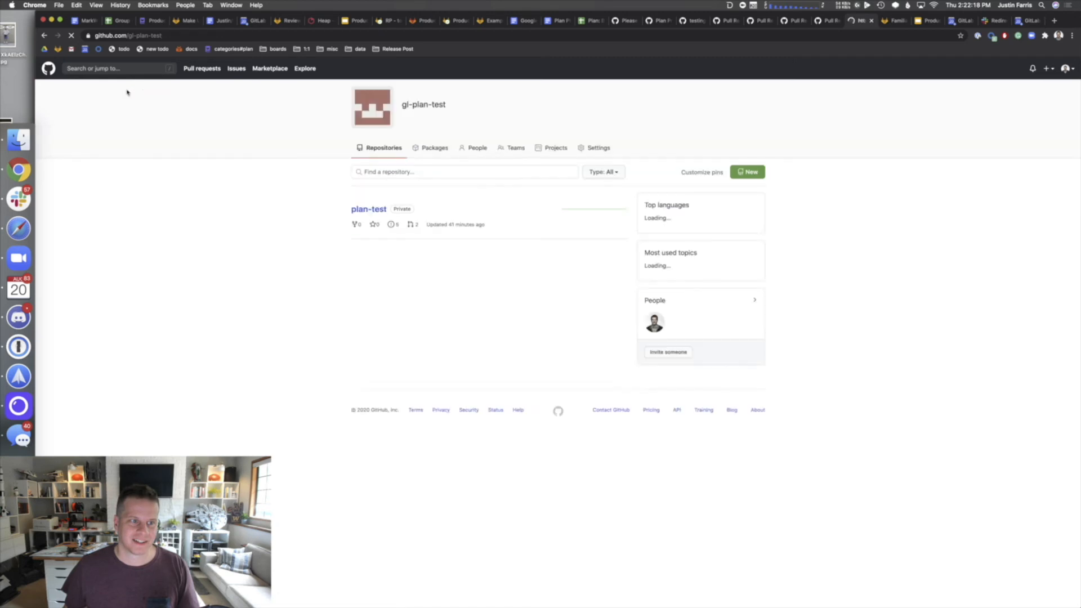
left_click(526, 146)
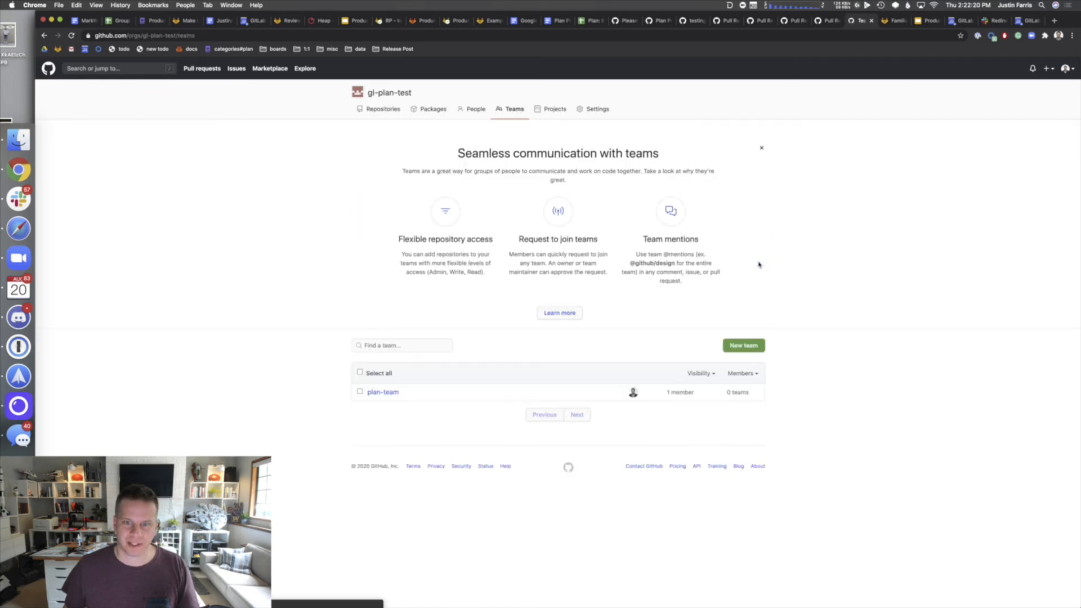
left_click(396, 392)
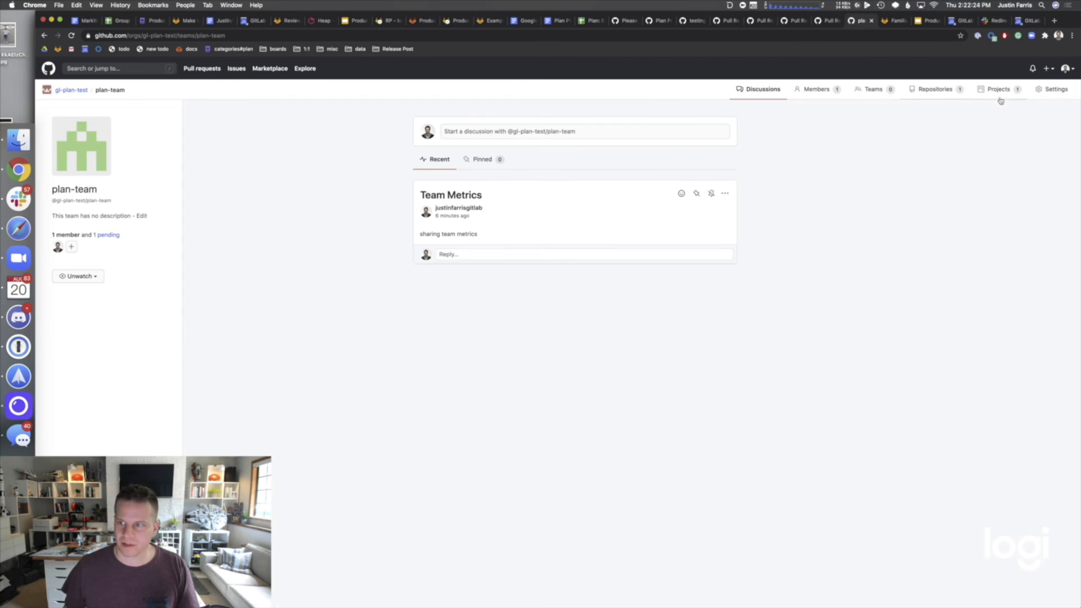
left_click(1000, 91)
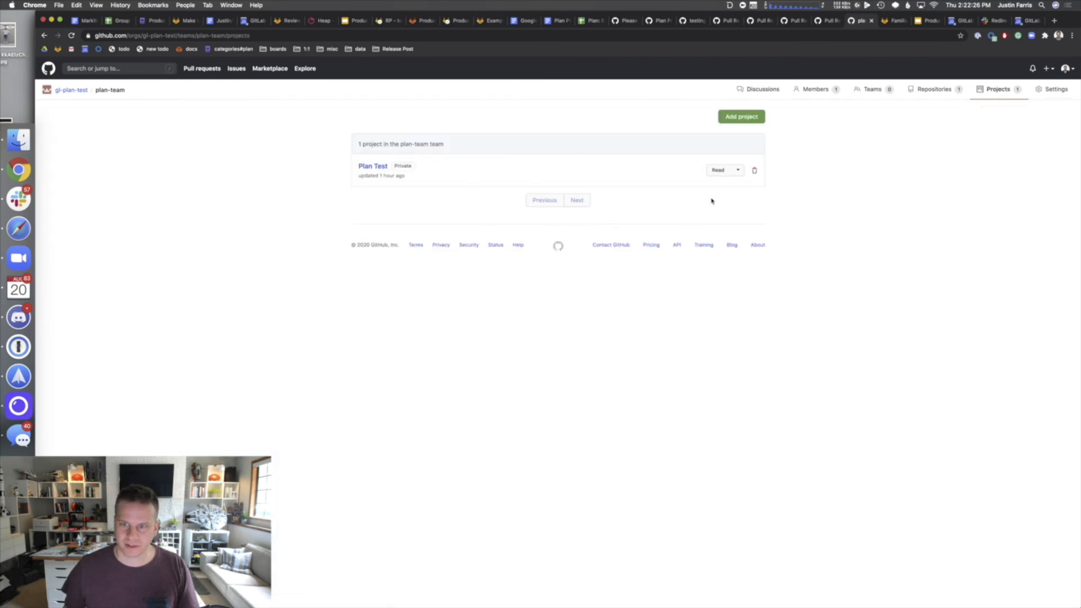
left_click(741, 117)
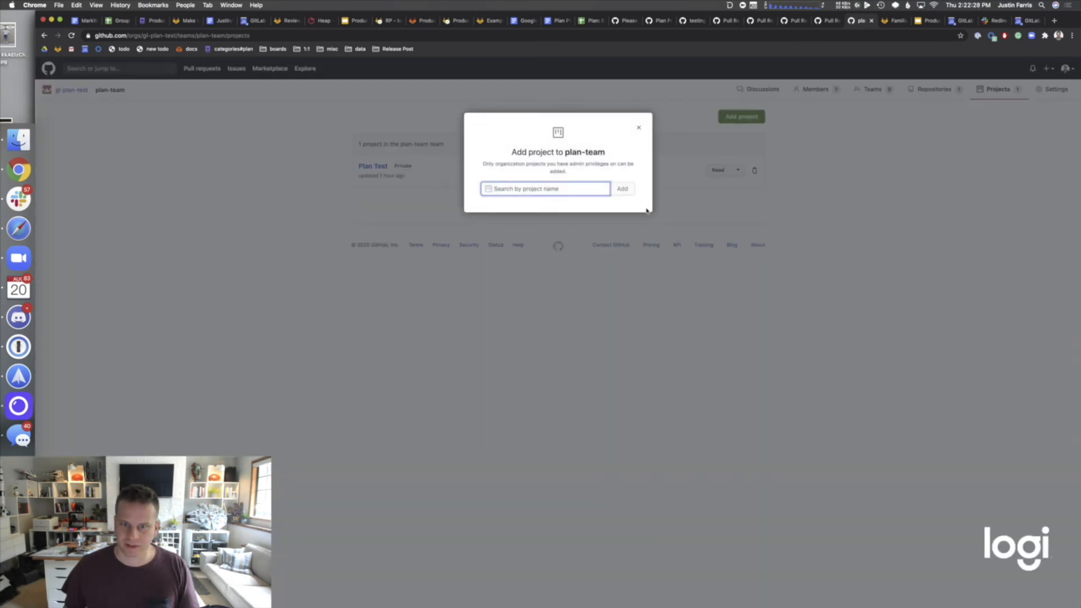
key("super+t")
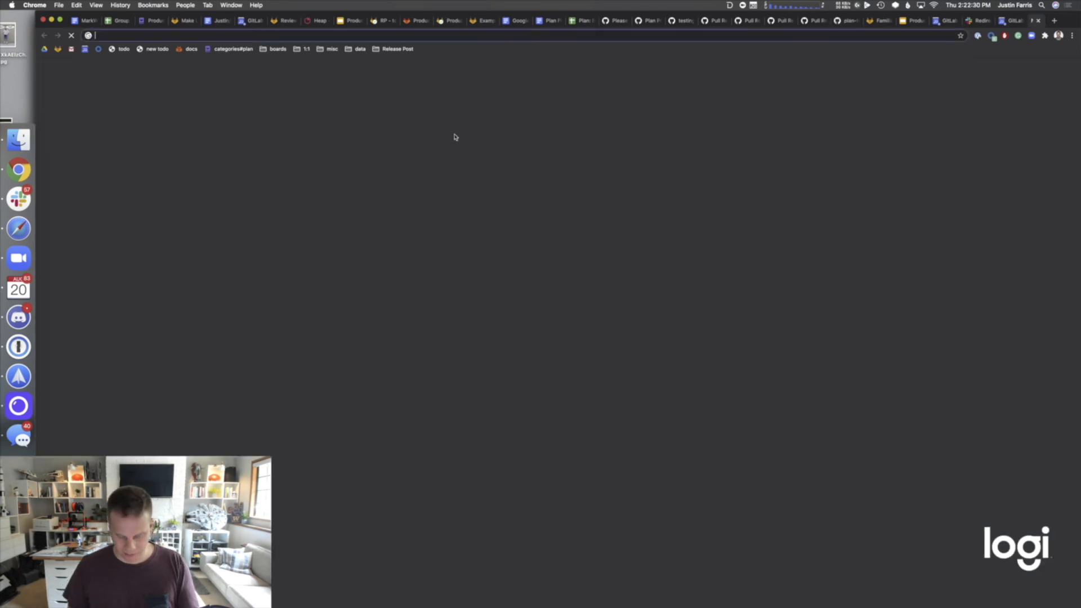
type("github.c")
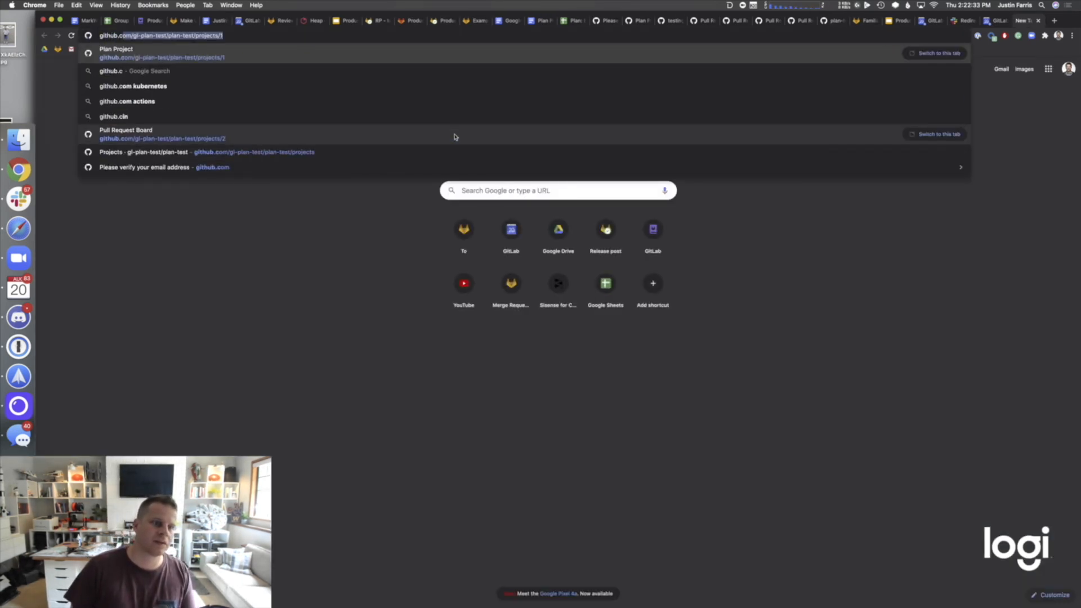
key("Return")
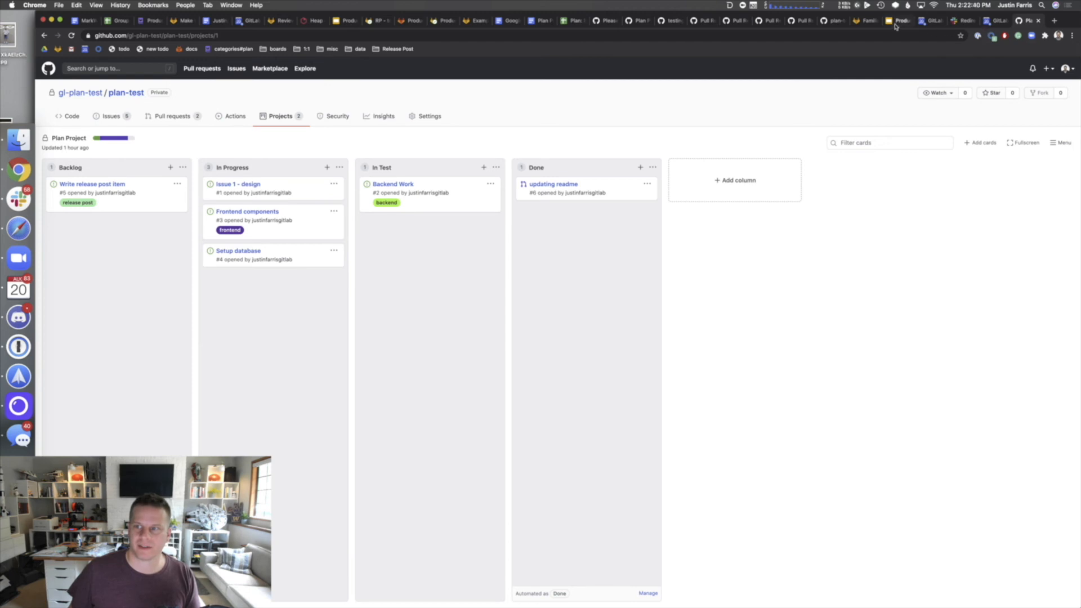
left_click(832, 20)
type("plan")
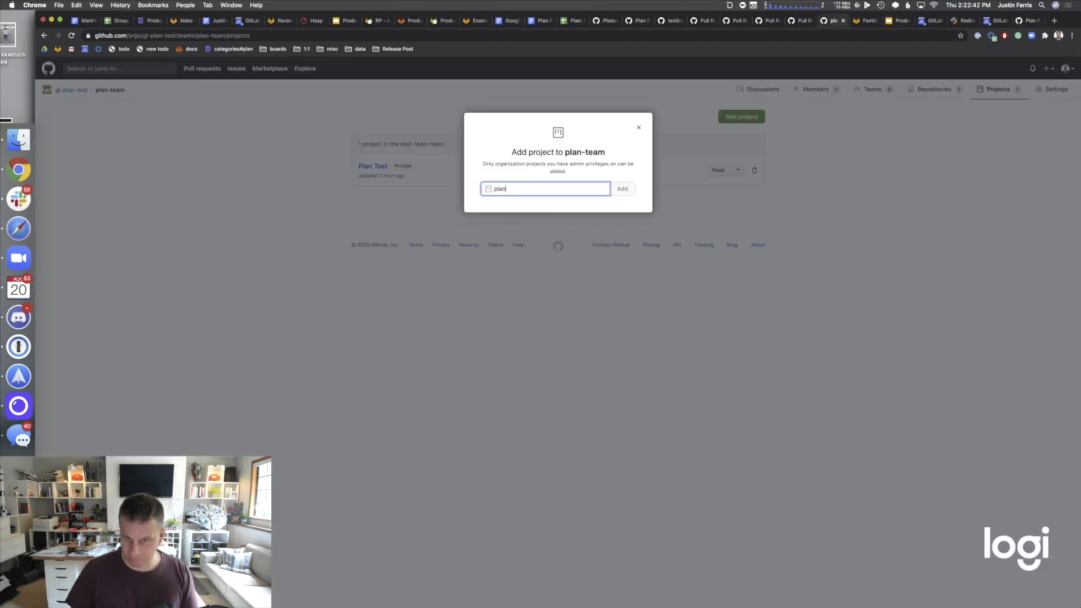
type("-test")
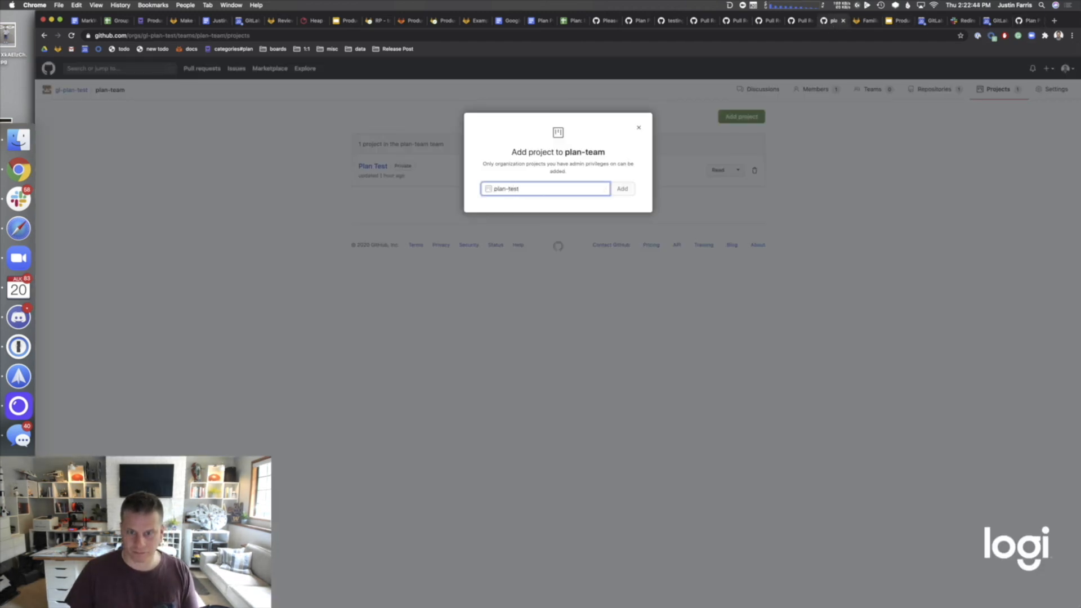
key("super+BackSpace")
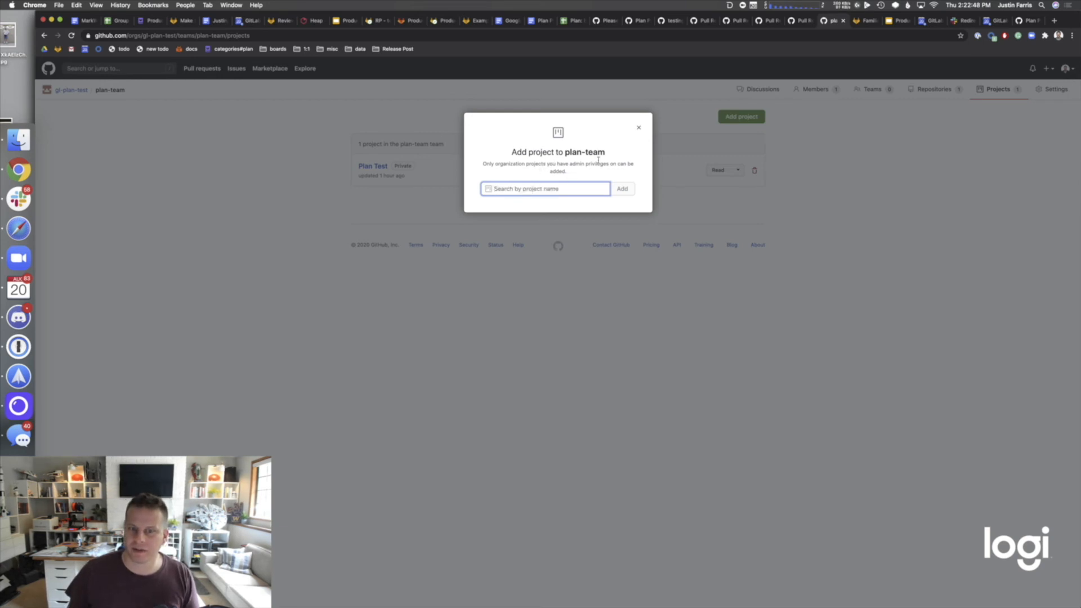
left_click(642, 128)
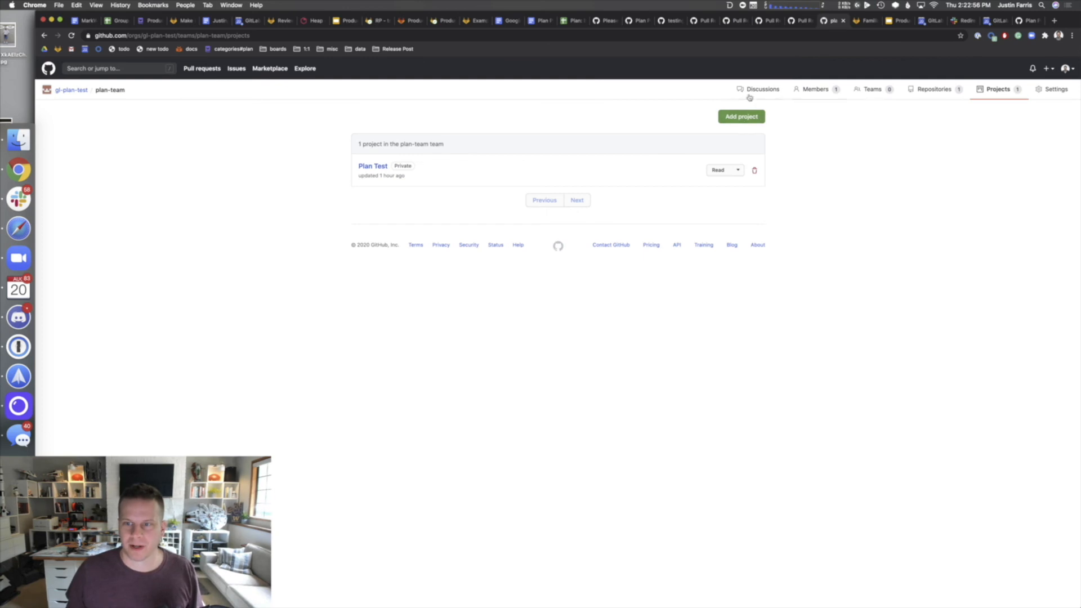
- Go from gl-plan-test's teams to its Projects tab and open the Plan Test board
left_click(67, 89)
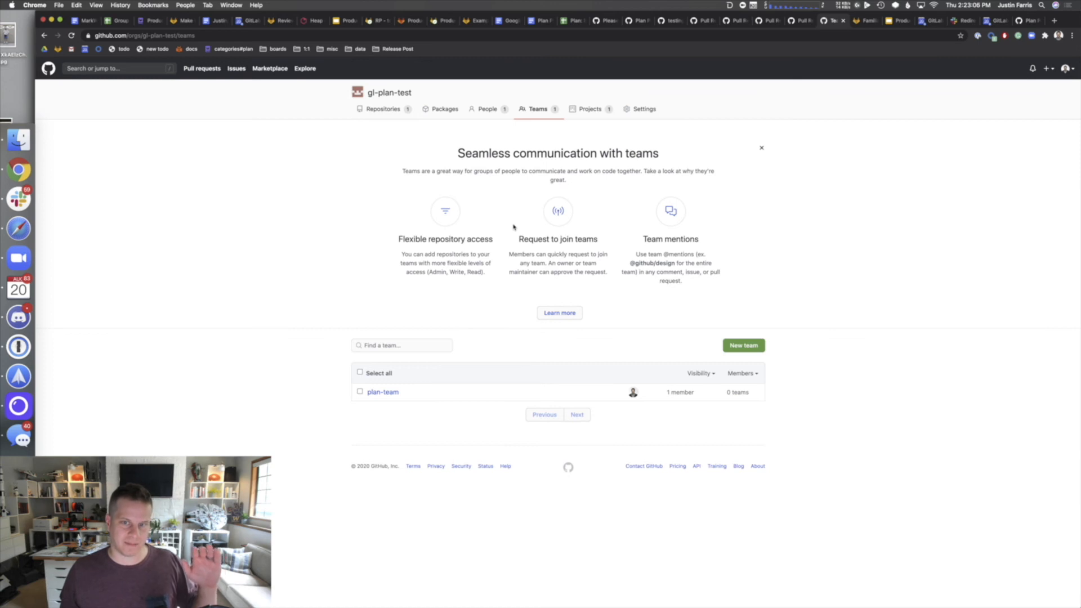
left_click(588, 109)
left_click(327, 182)
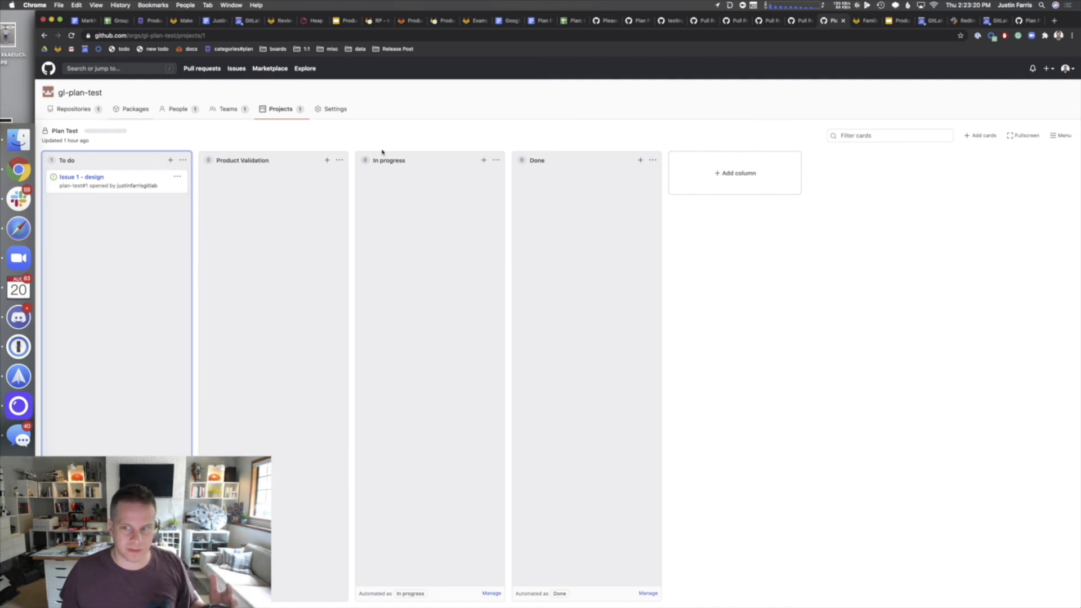
- Add the Setup database issue and testing mr board, adding a line PRs to To do, then view Teams
left_click(980, 135)
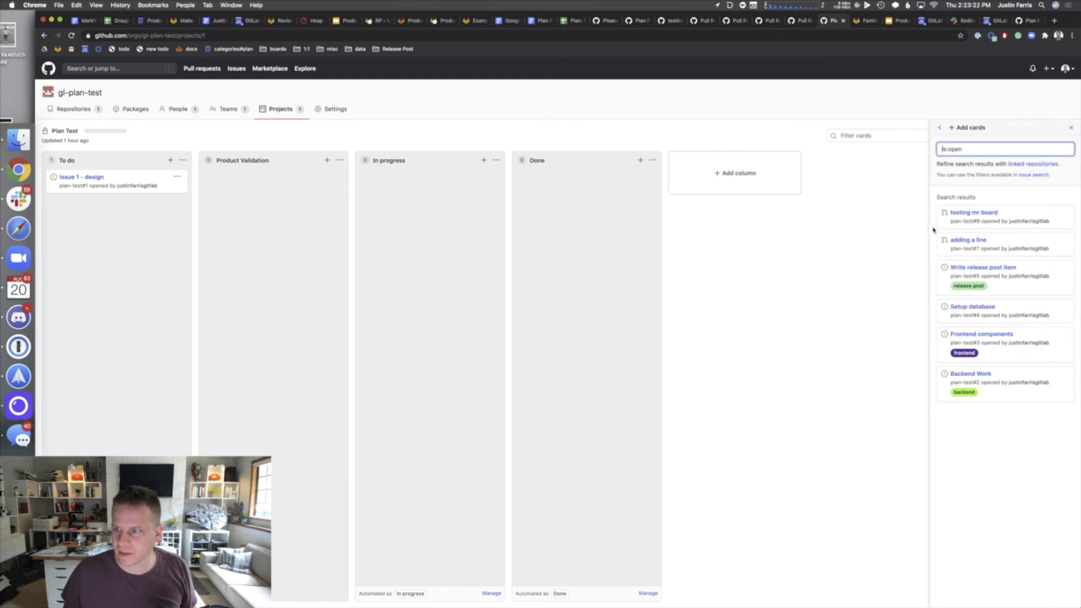
left_click_drag(973, 322, 100, 270)
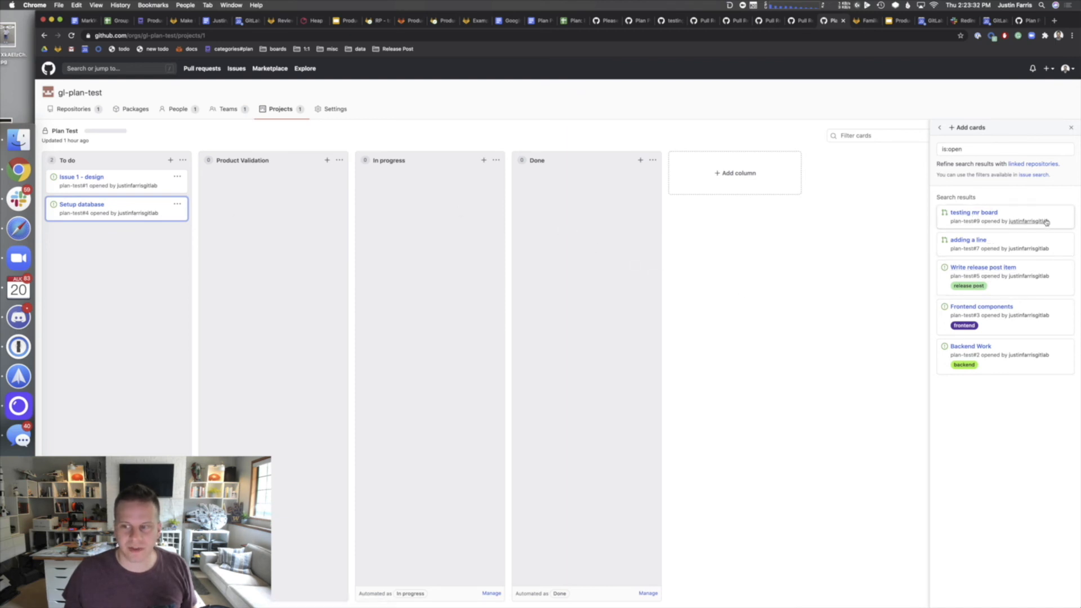
left_click_drag(1043, 219, 162, 273)
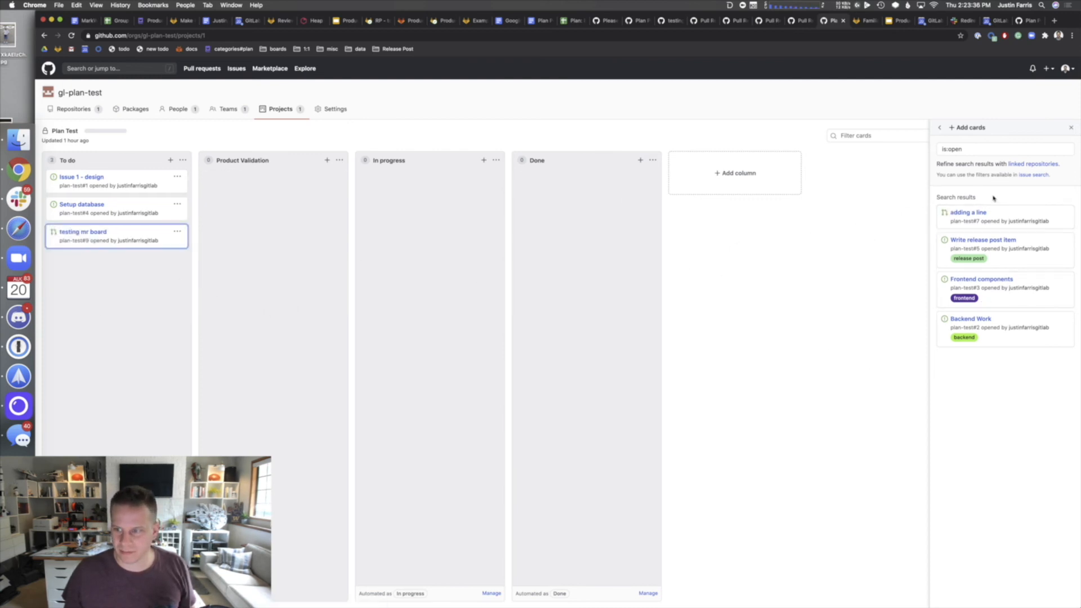
left_click_drag(991, 216, 124, 270)
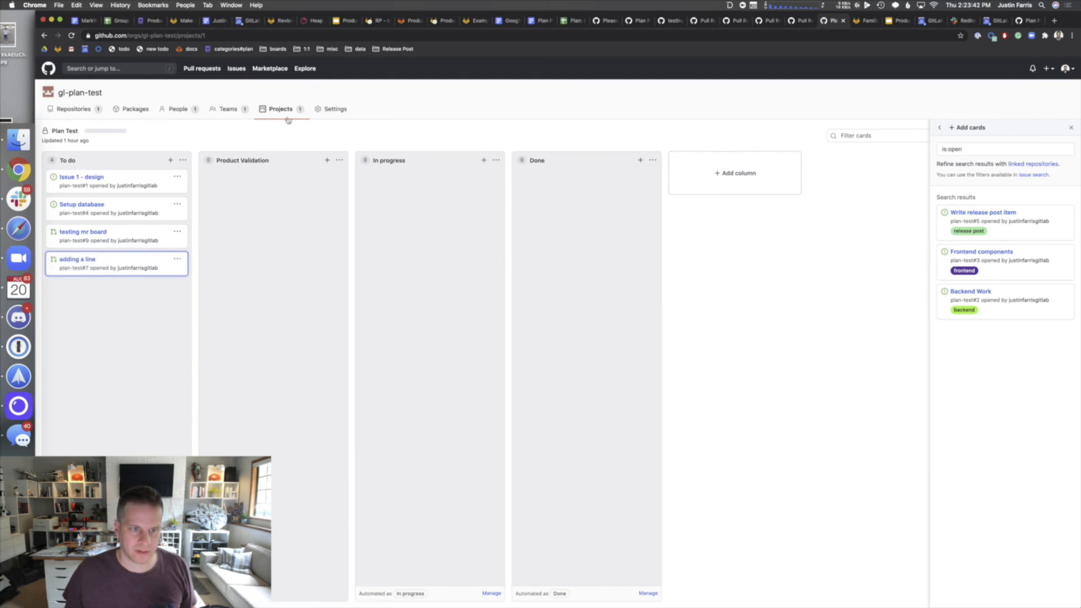
left_click(230, 108)
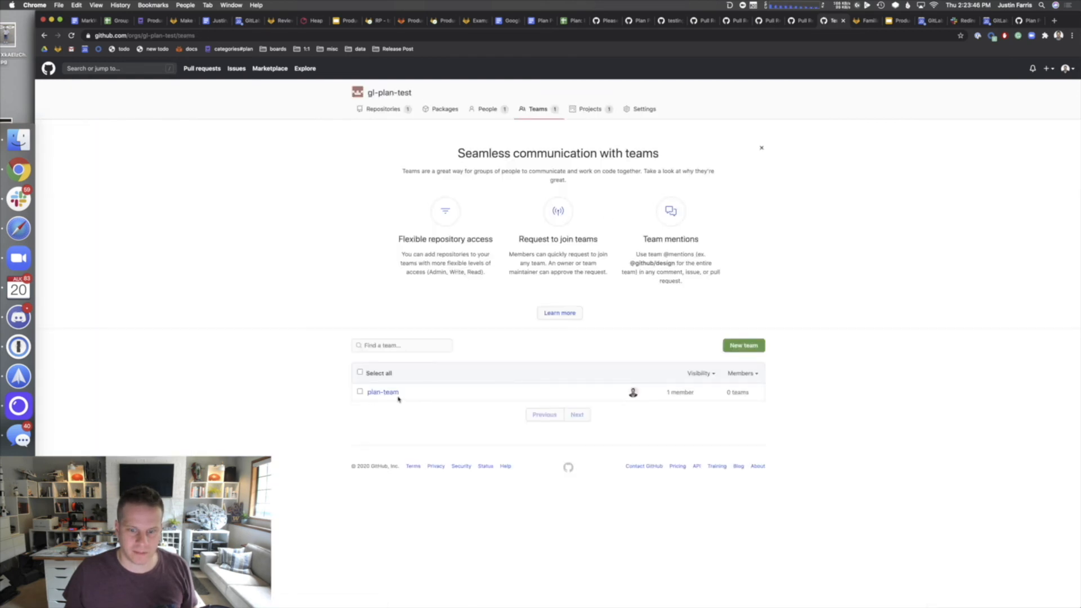
- Open the Plan Test board through plan-team's Projects list
left_click(395, 397)
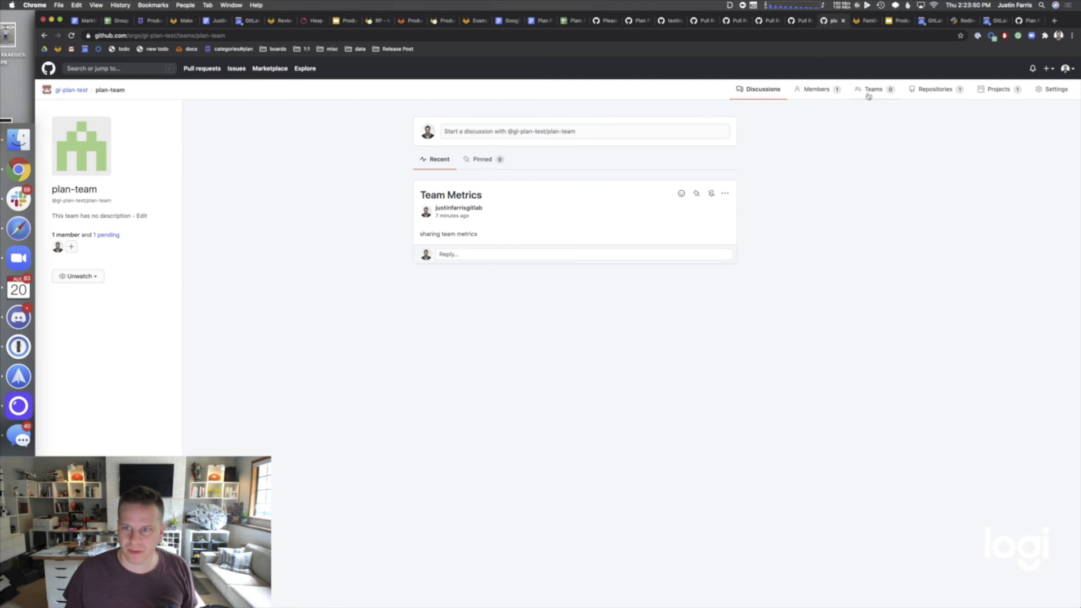
left_click(1004, 92)
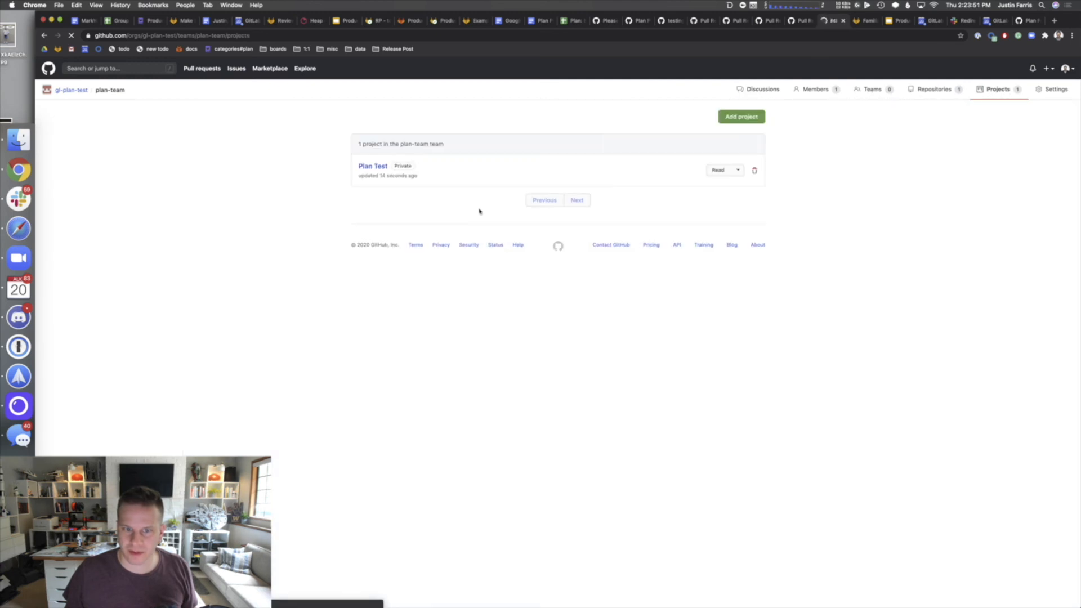
left_click(376, 166)
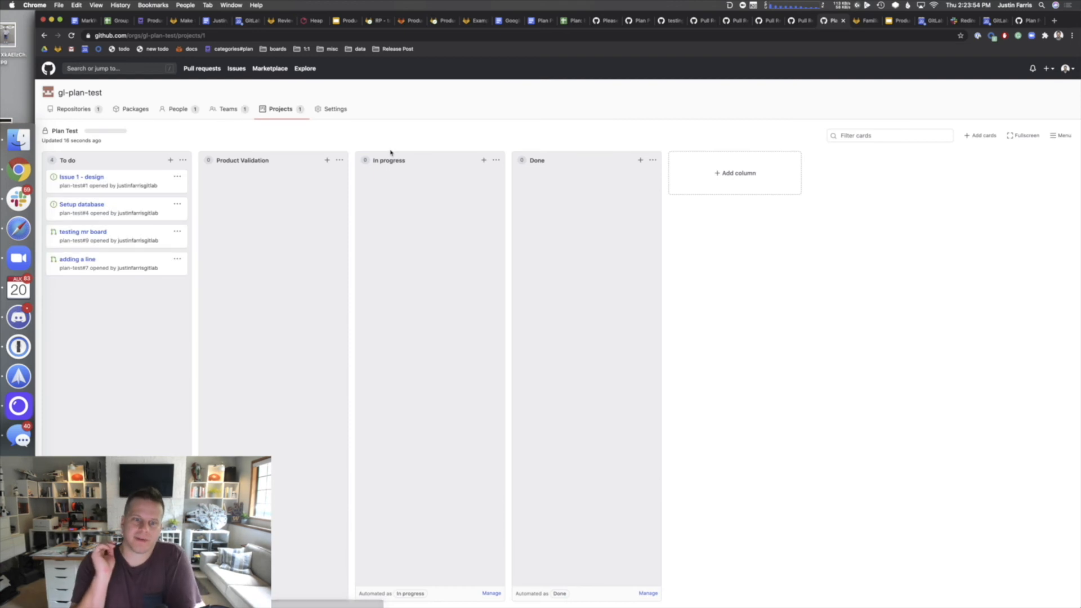
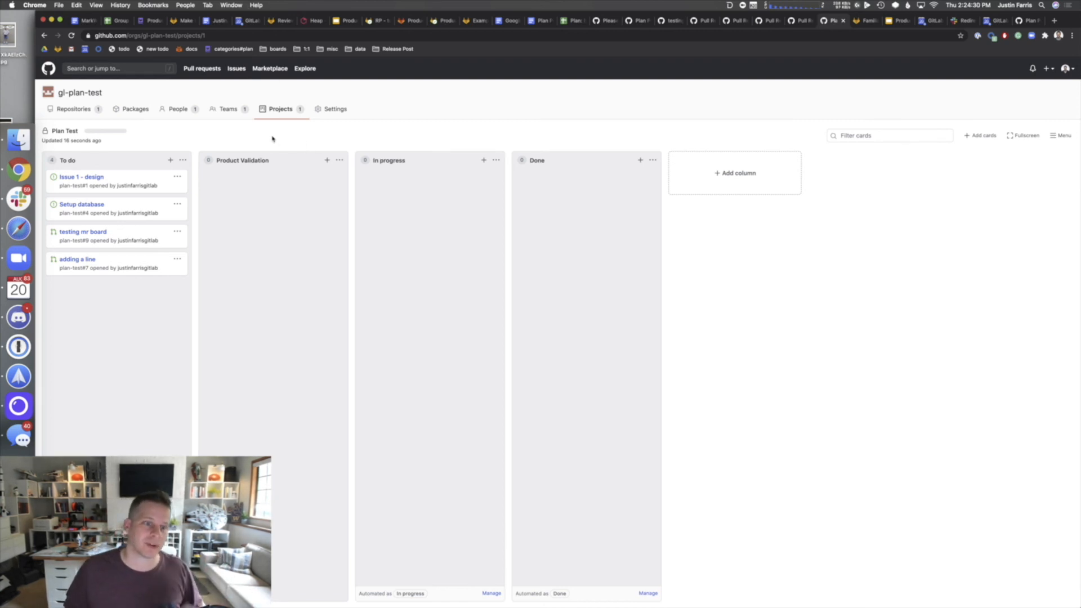
- Open the plan-team team page from gl-plan-test's Teams list
left_click(239, 109)
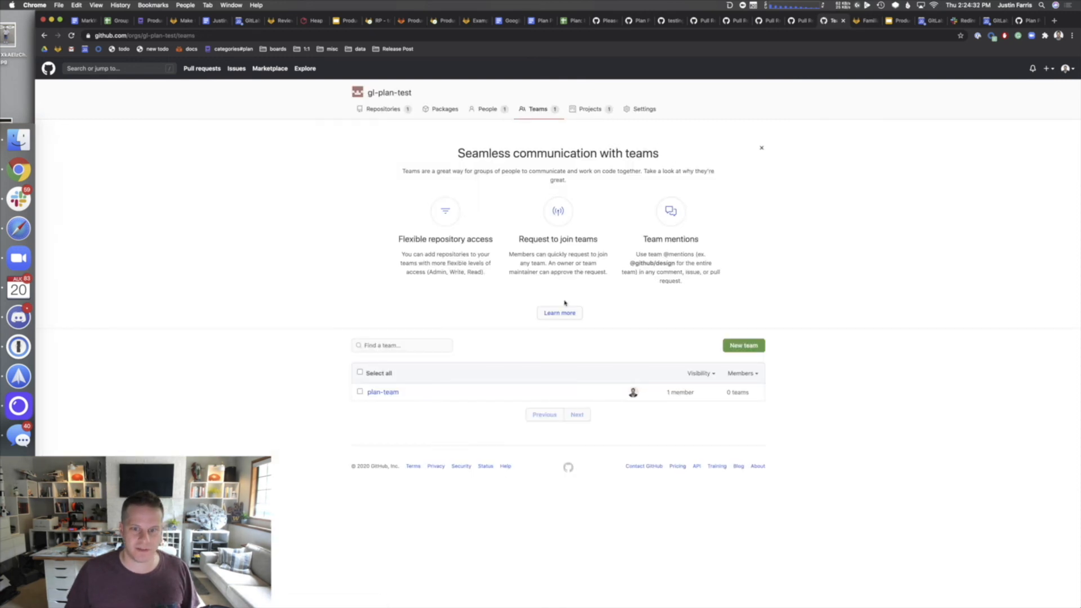
left_click(380, 392)
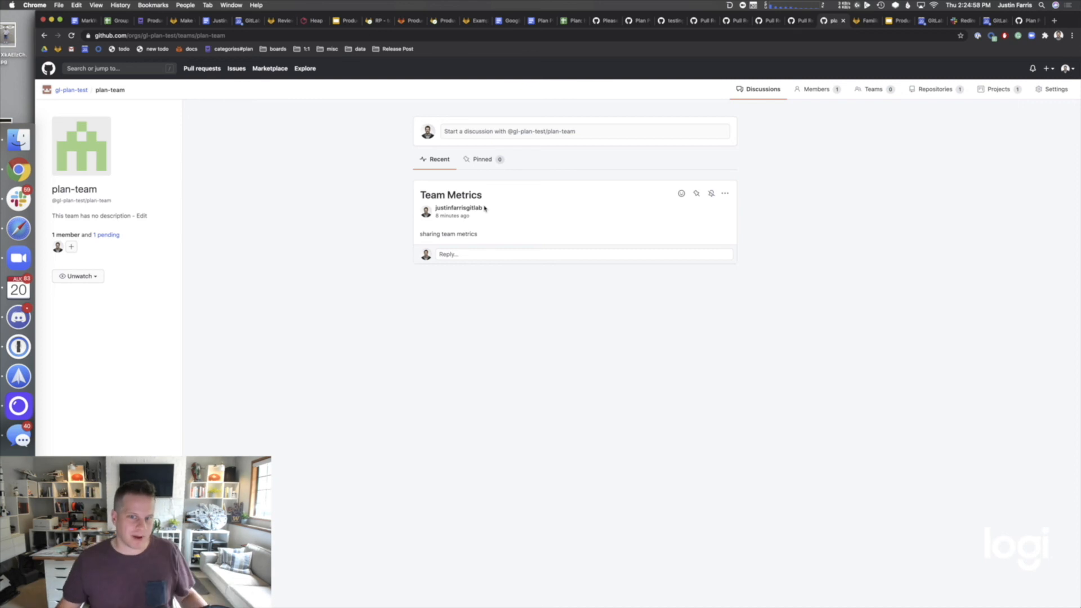
- Browse plan-team's nested teams, then gl-plan-test's teams list and People page
scroll(735, 598, "down", 1)
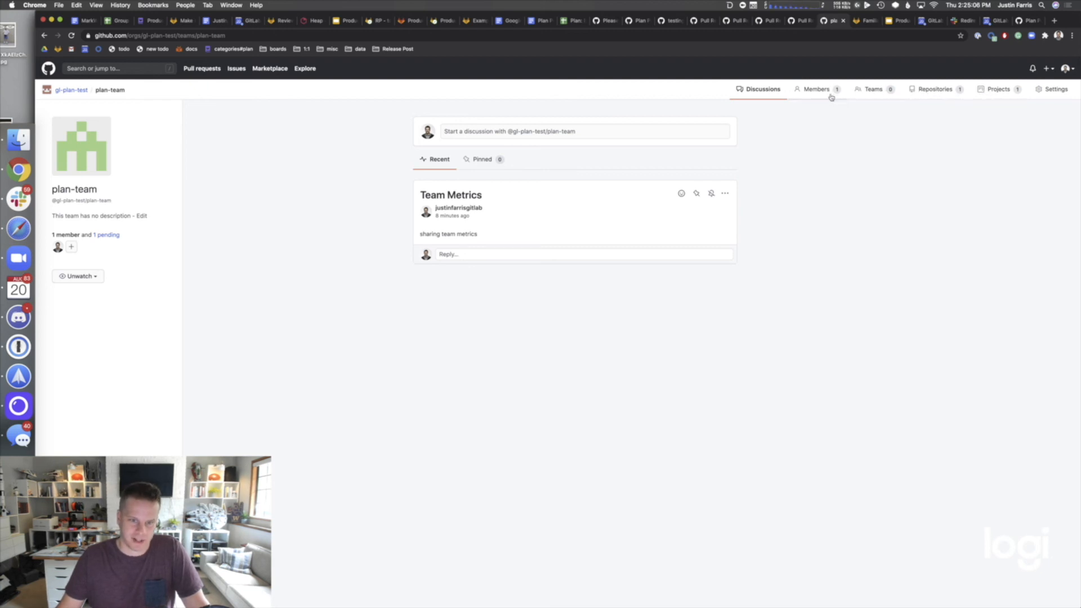
left_click(861, 92)
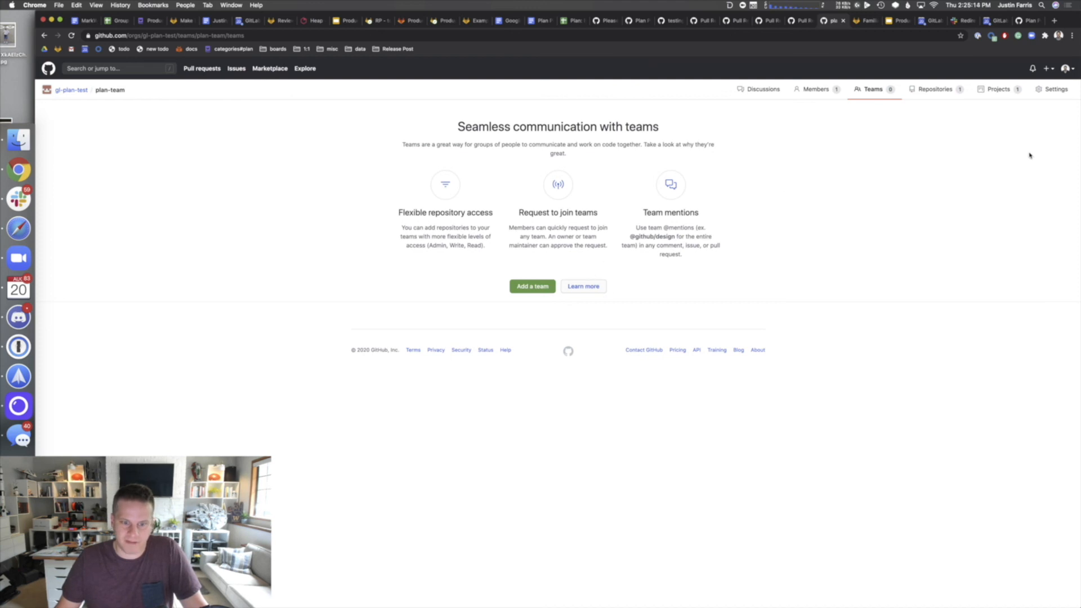
left_click(80, 93)
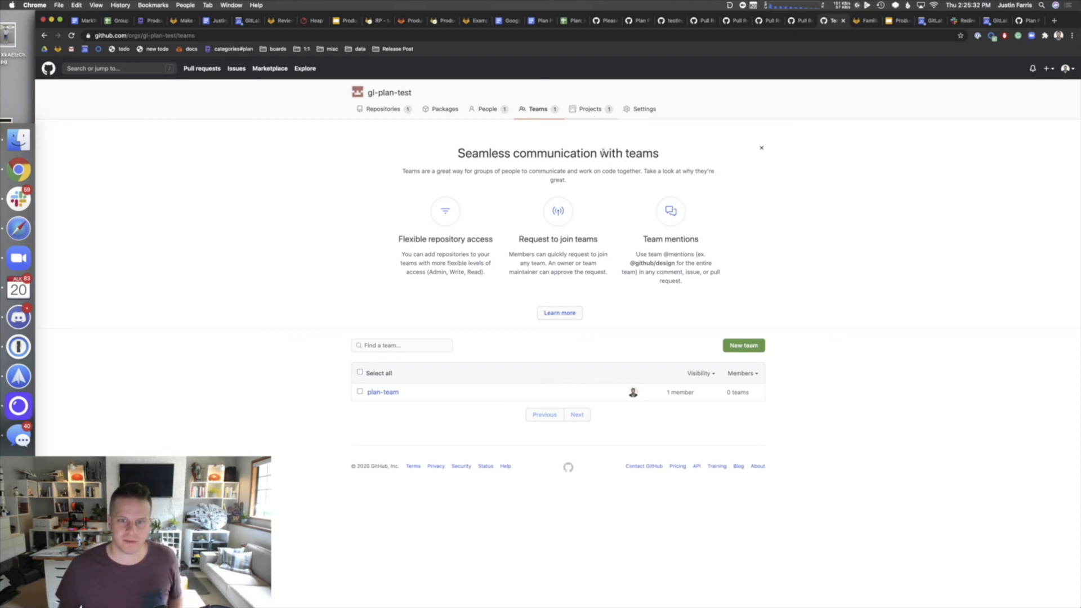
left_click(483, 111)
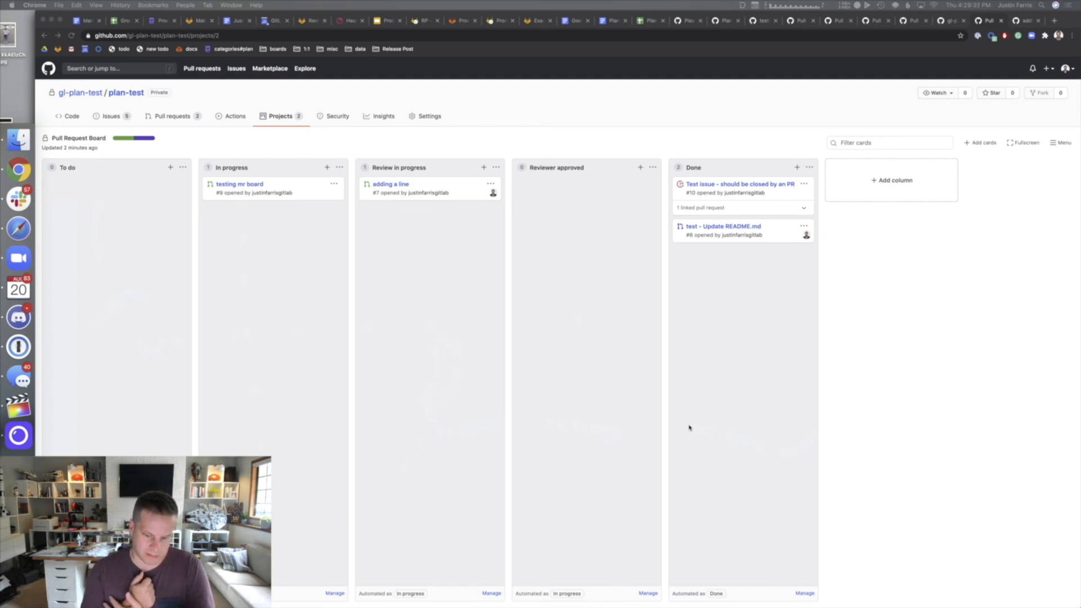
- From the board, add the suggested teammate as reviewer and the first suggested user as assignee on 'testing mr board'
left_click(248, 184)
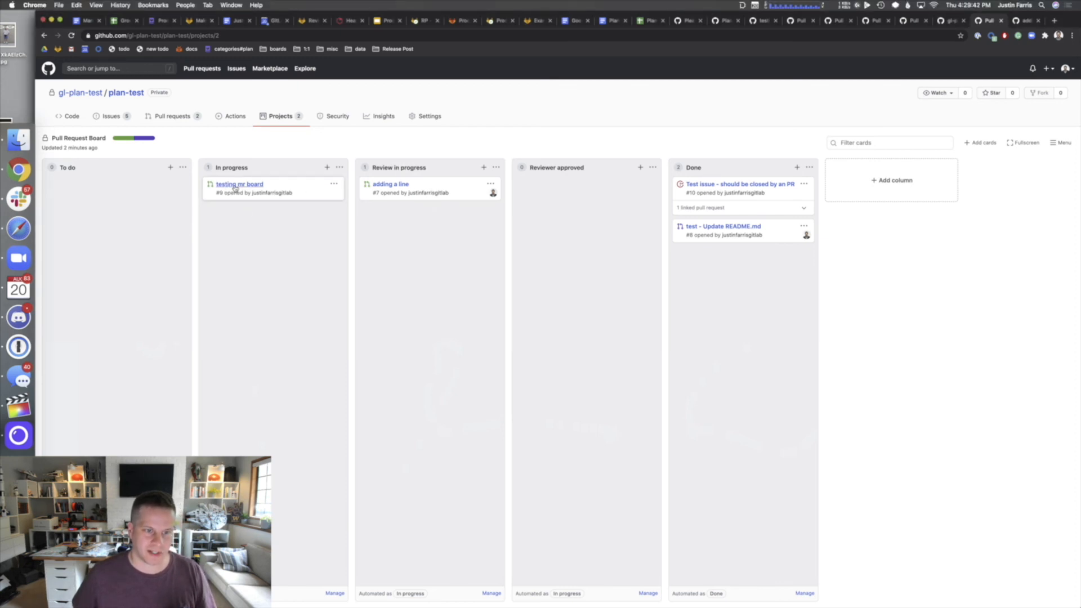
left_click(236, 185)
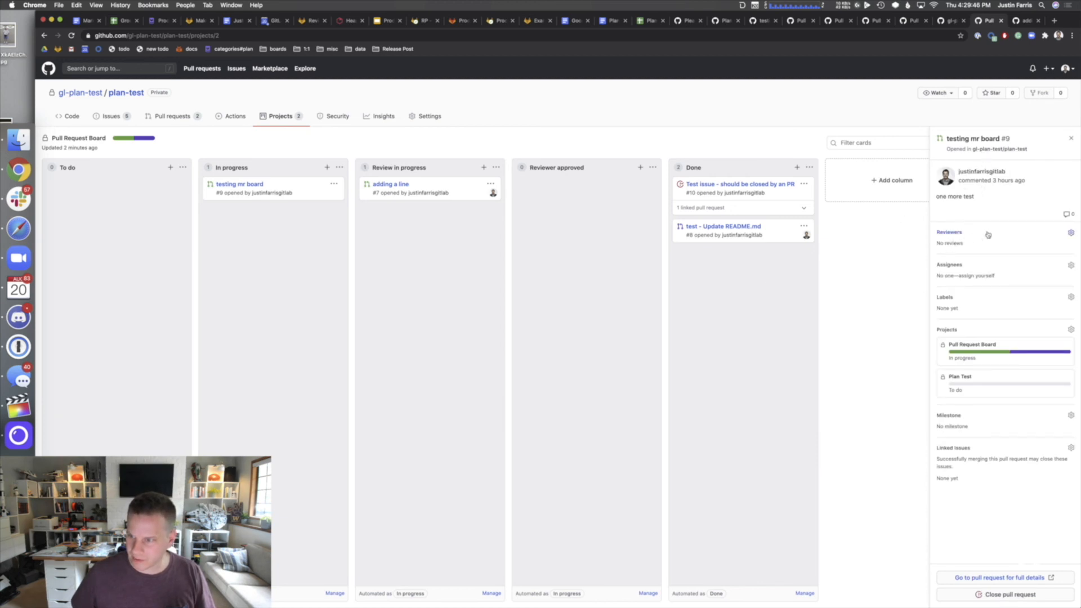
left_click(1042, 230)
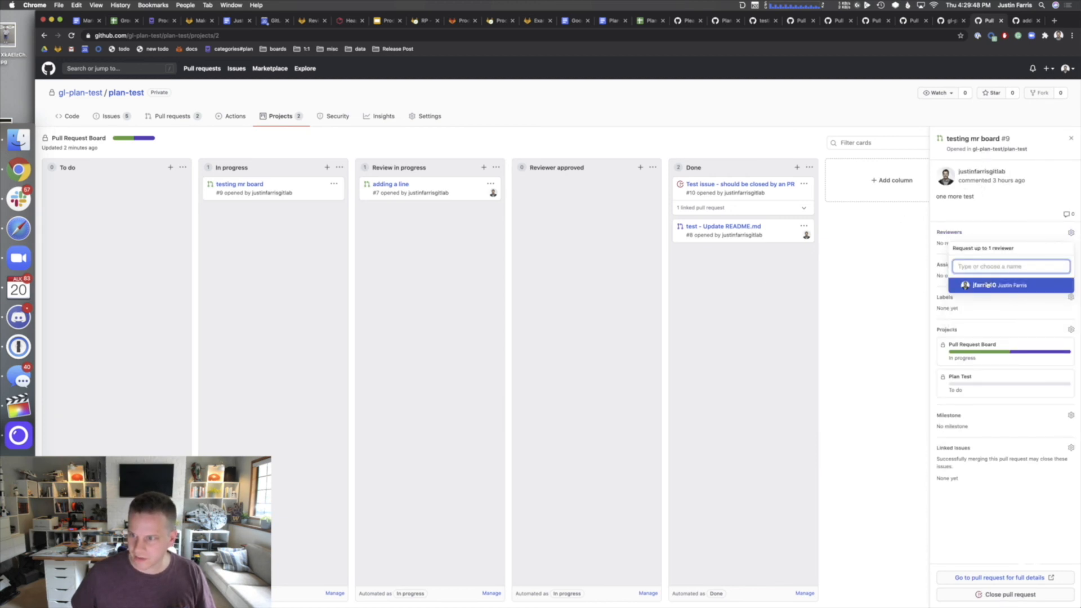
left_click(986, 285)
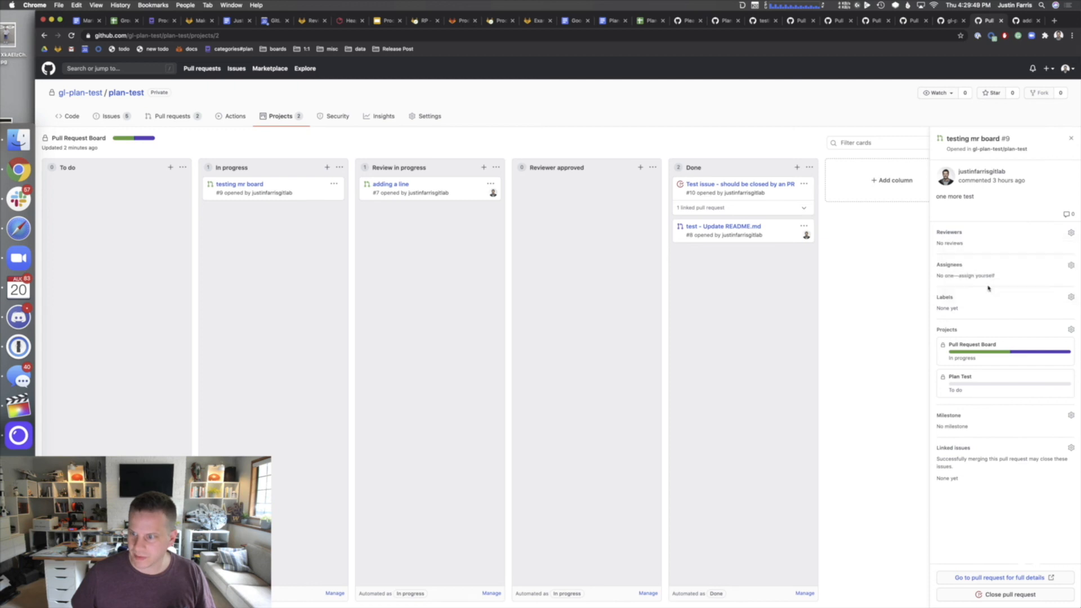
left_click(950, 265)
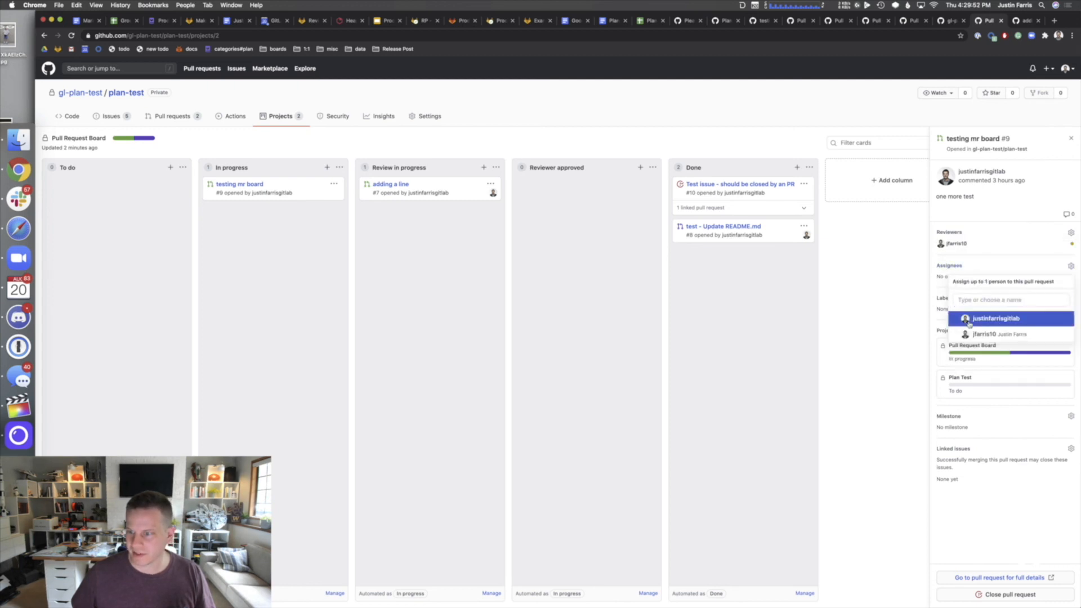
left_click(969, 321)
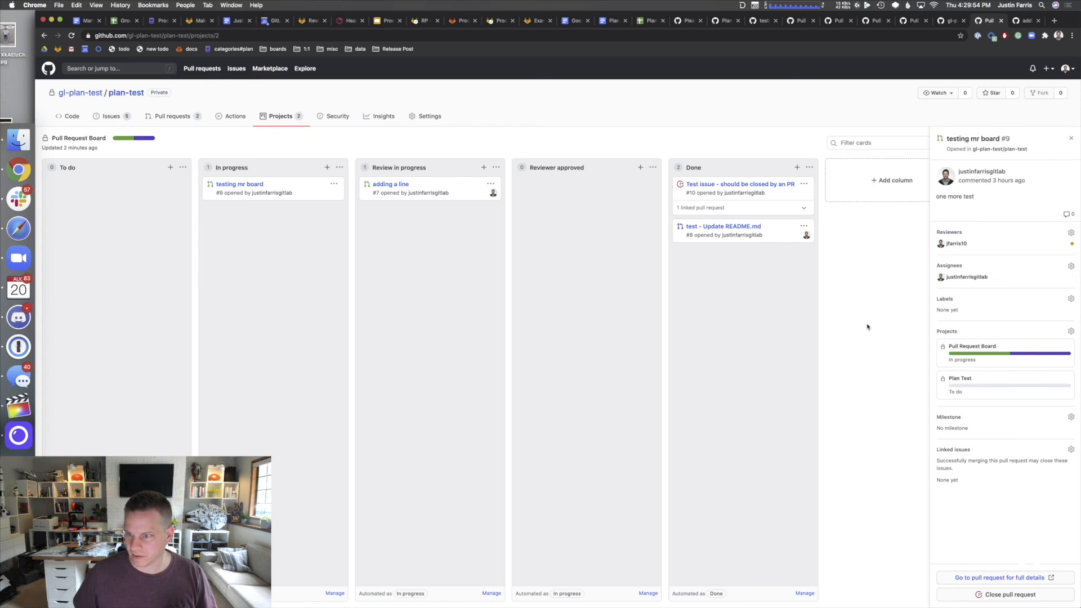
left_click(566, 284)
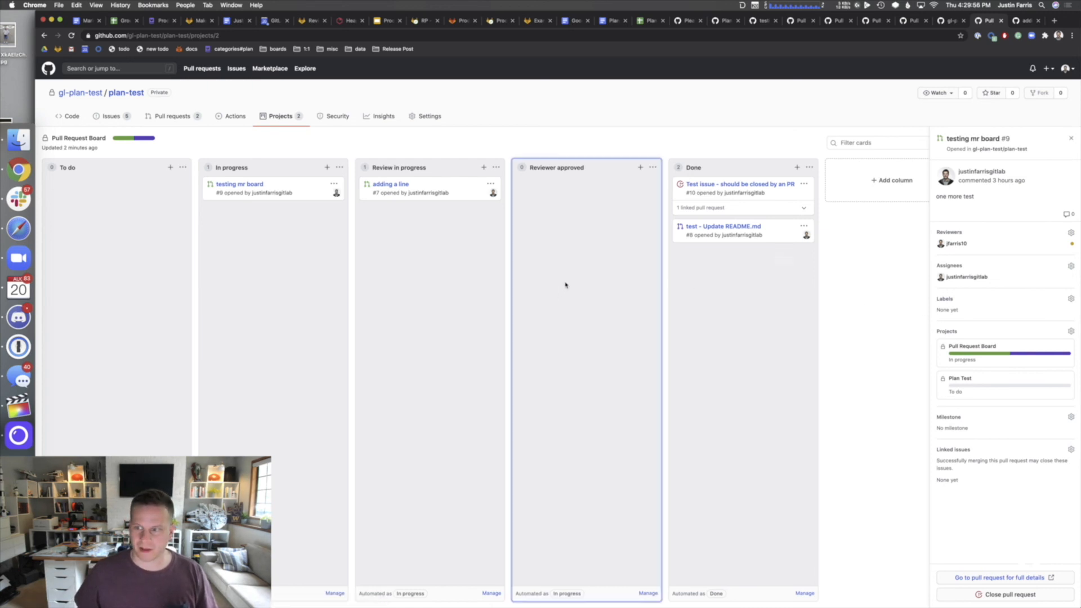
key("super+Tab")
key("super+Tab")
key("super+Tab")
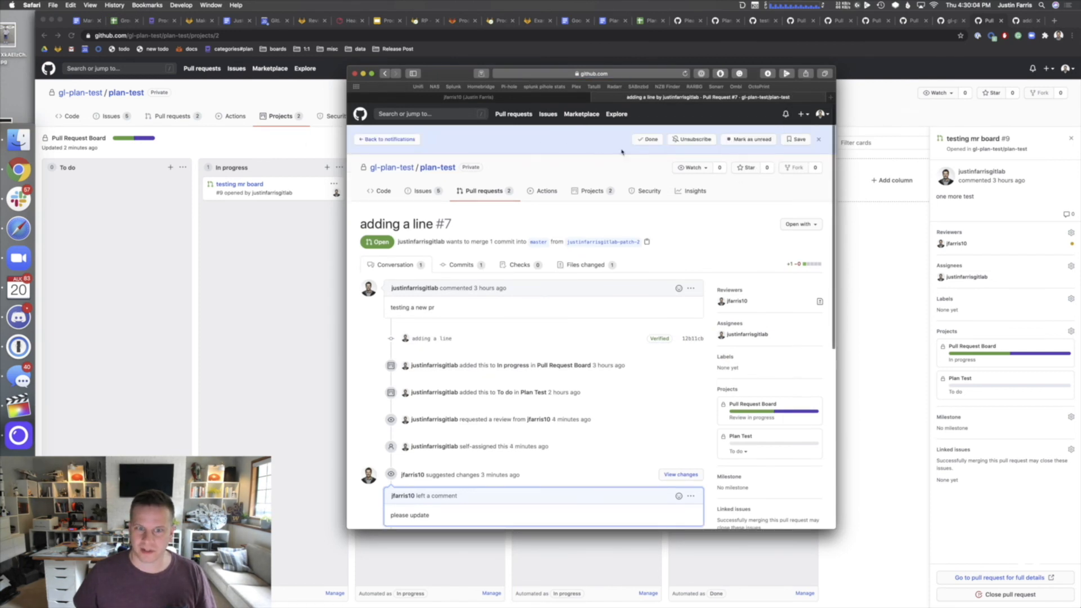
- As the reviewer, request changes on 'testing mr board' with the comment 'needs improvement'
left_click(784, 115)
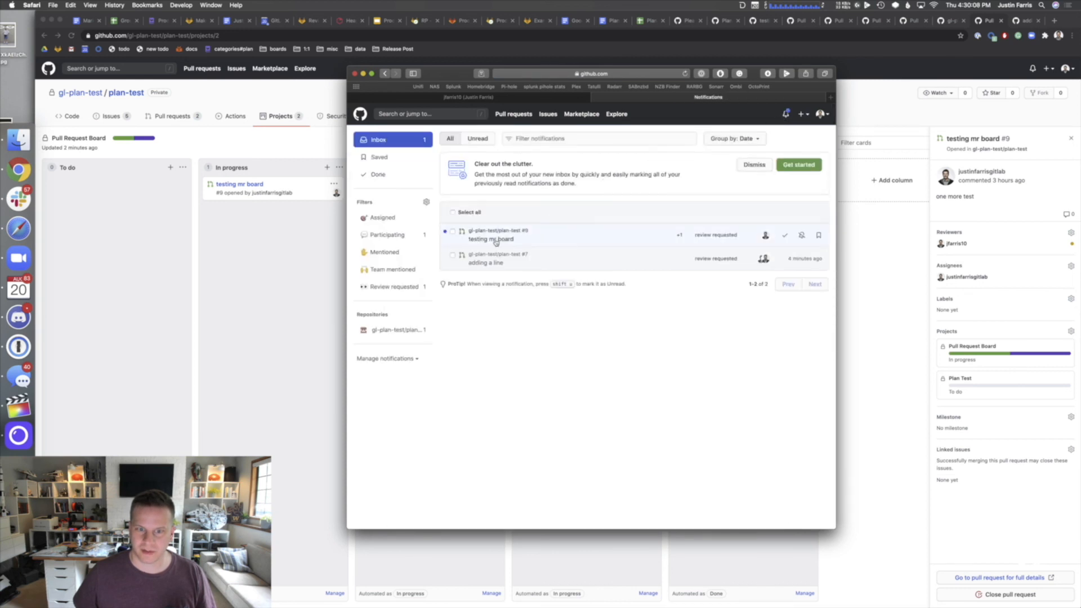
left_click(495, 240)
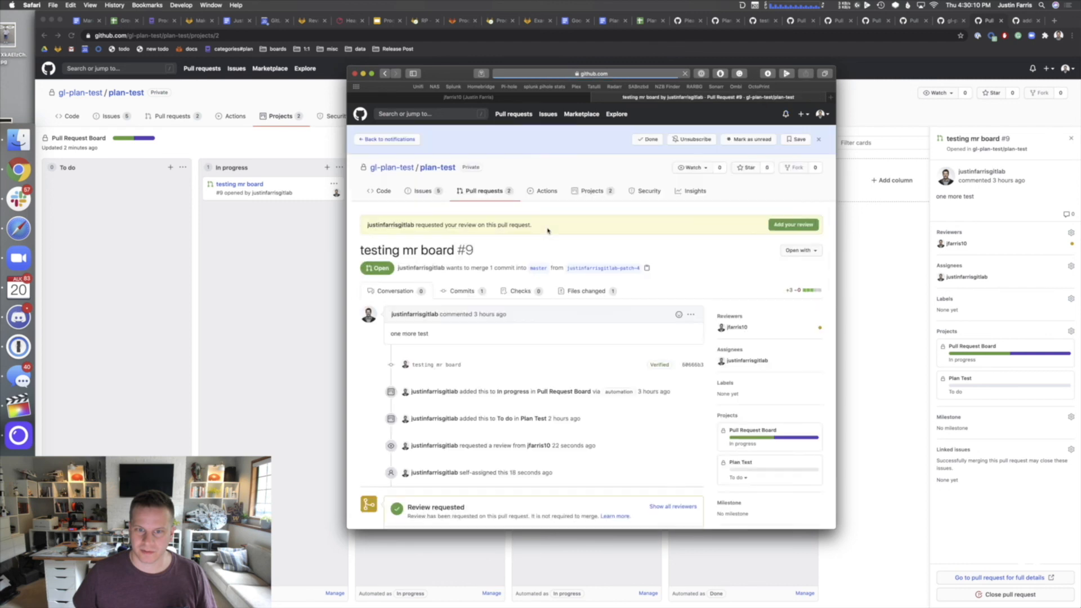
left_click(795, 225)
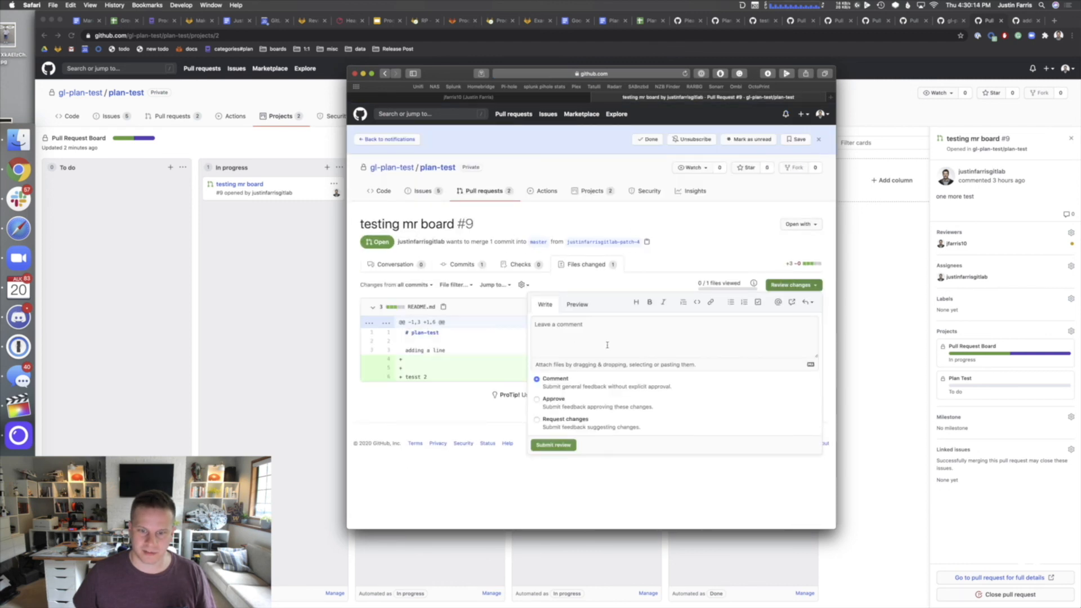
left_click(558, 419)
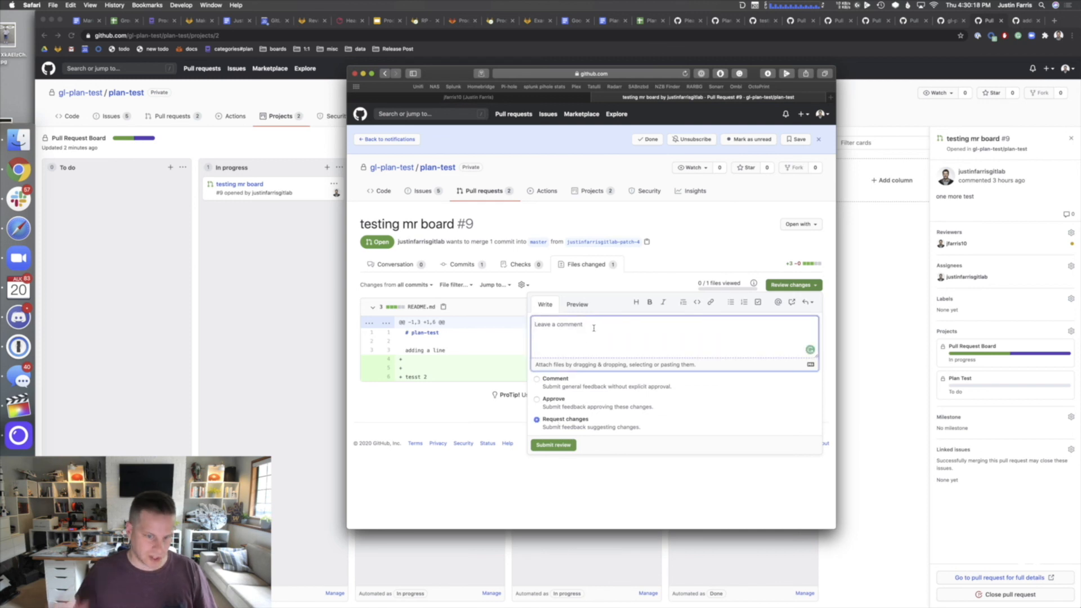
type("needs improvement")
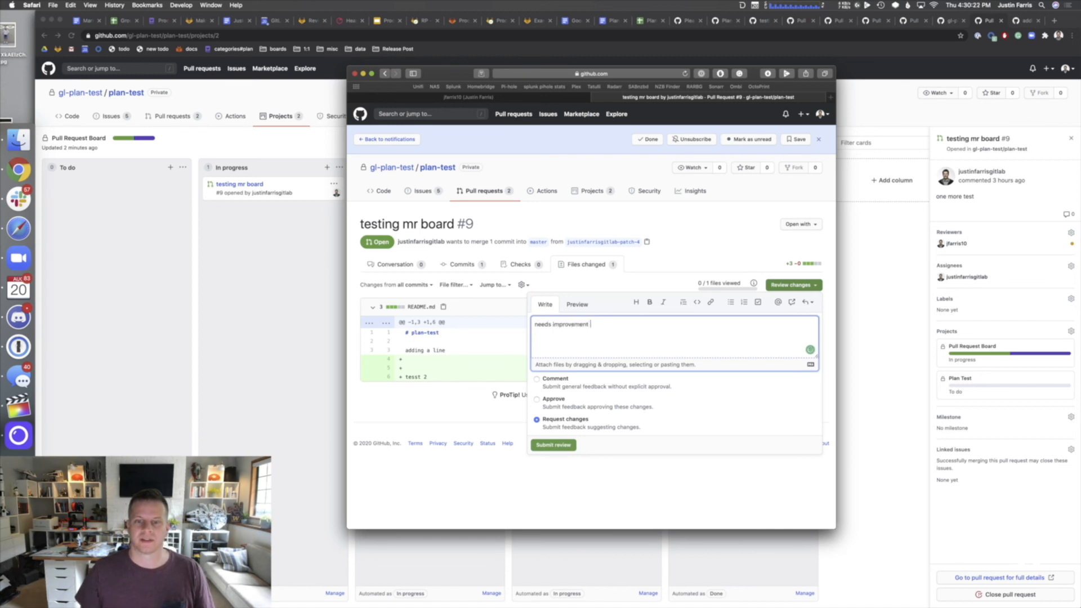
left_click(559, 444)
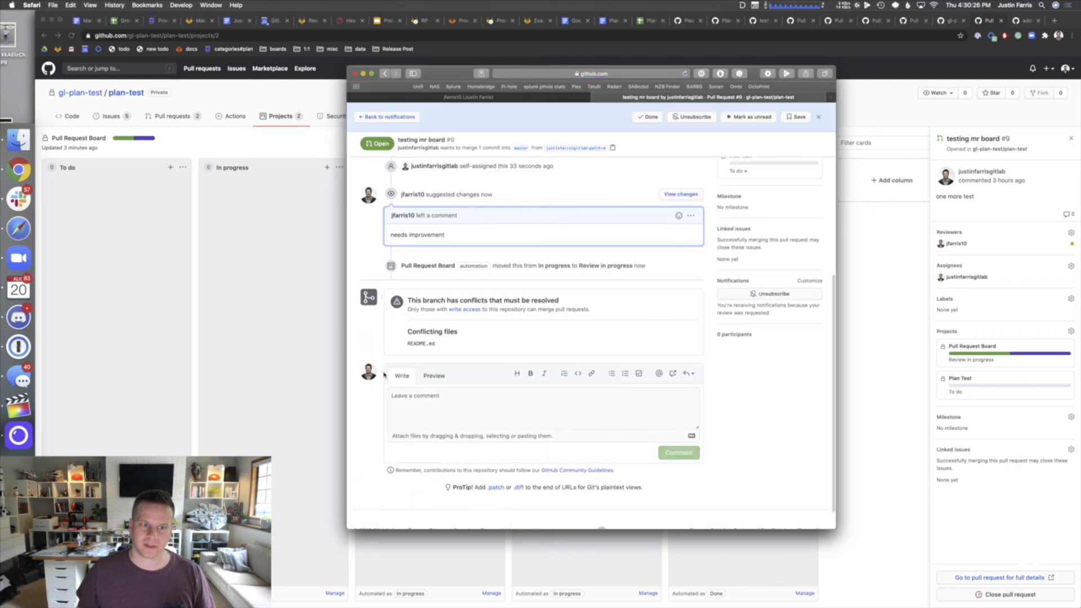
left_click(248, 213)
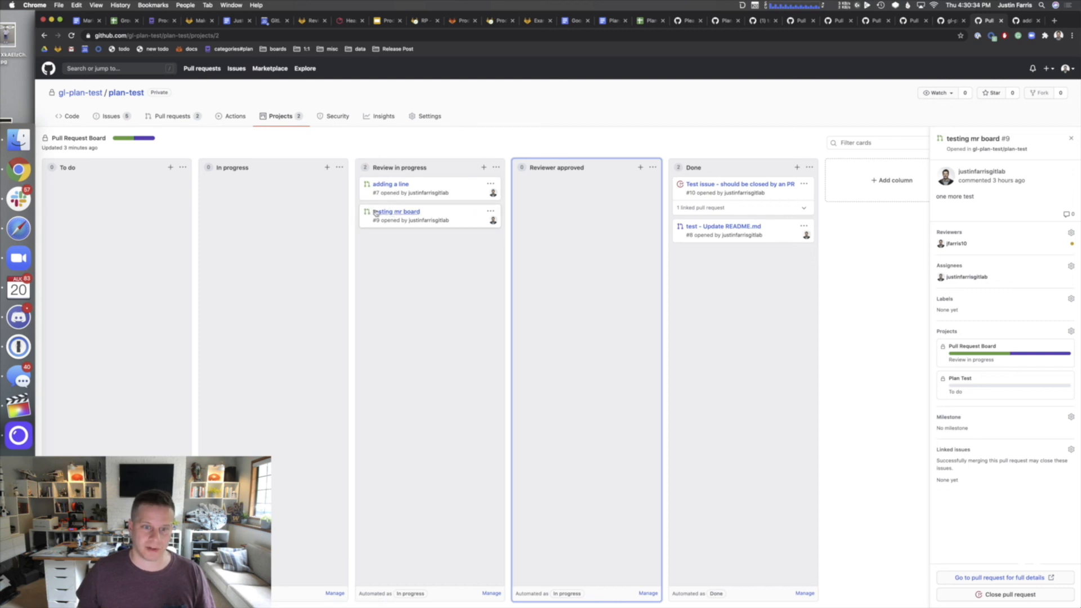
- Open the full 'testing mr board' pull request page in a new tab
left_click(410, 213)
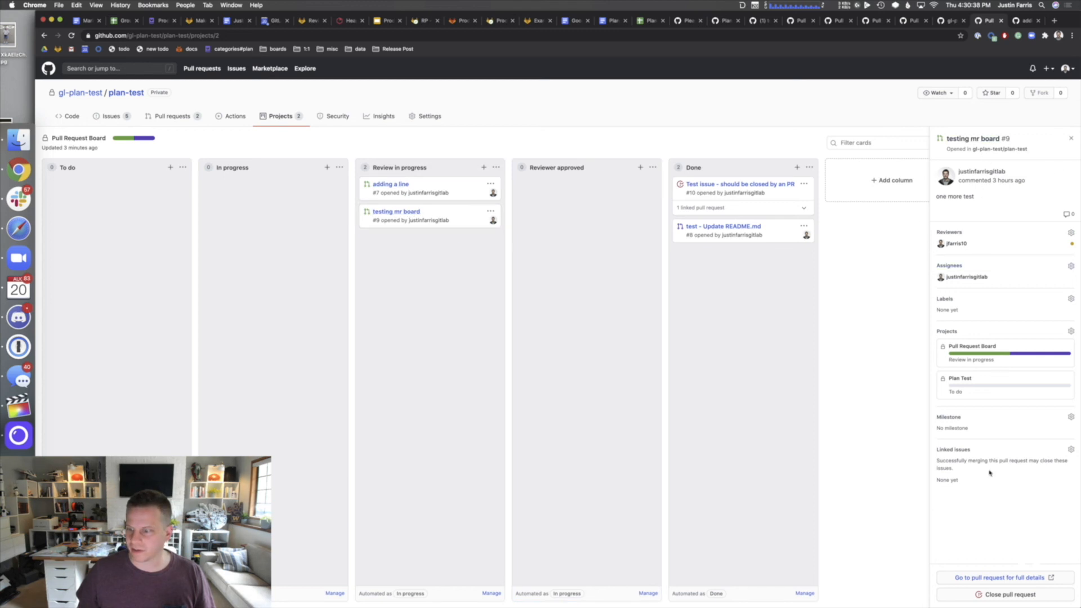
left_click(999, 578)
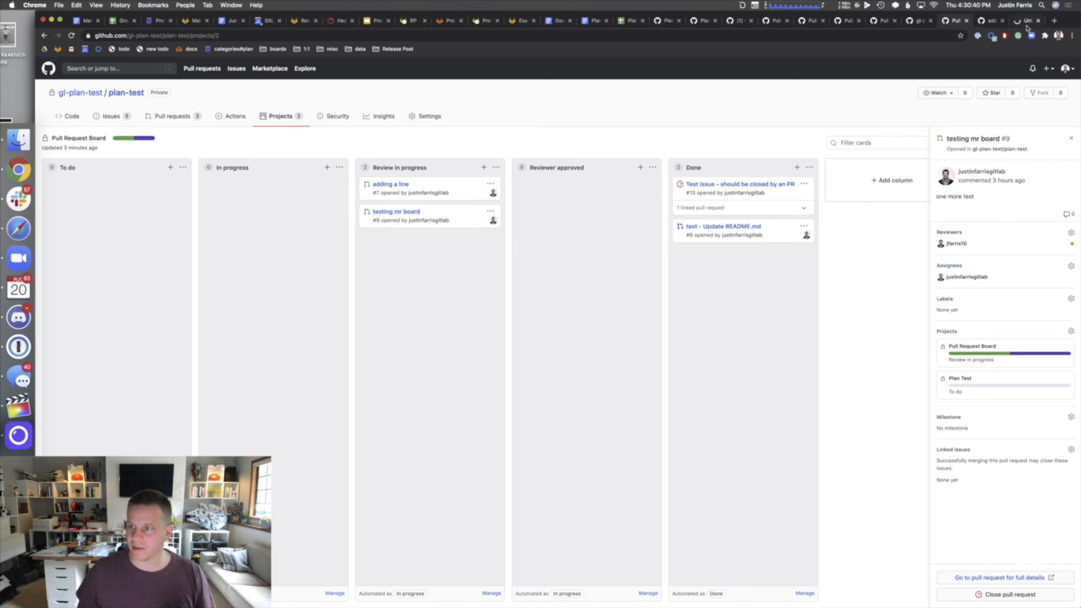
left_click(986, 21)
scroll(353, 516, "down", 5)
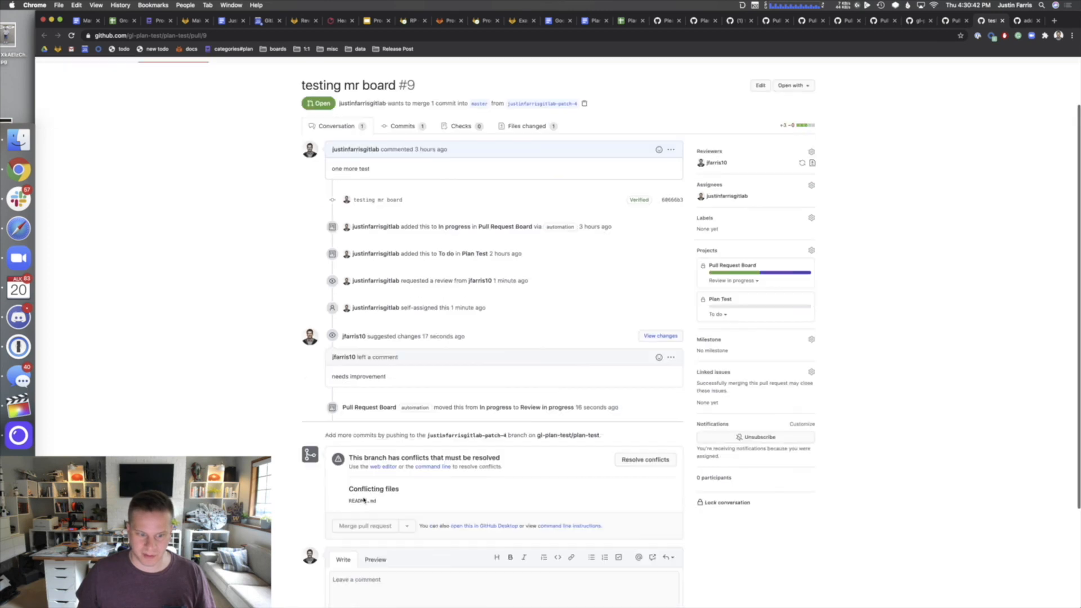
scroll(352, 516, "up", 5)
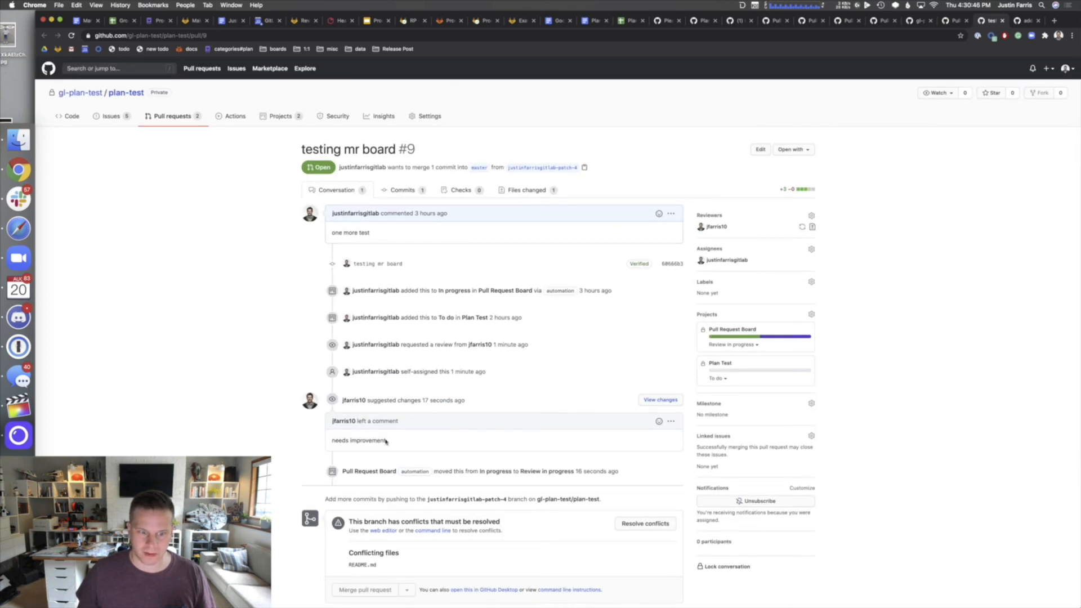
scroll(510, 440, "down", 4)
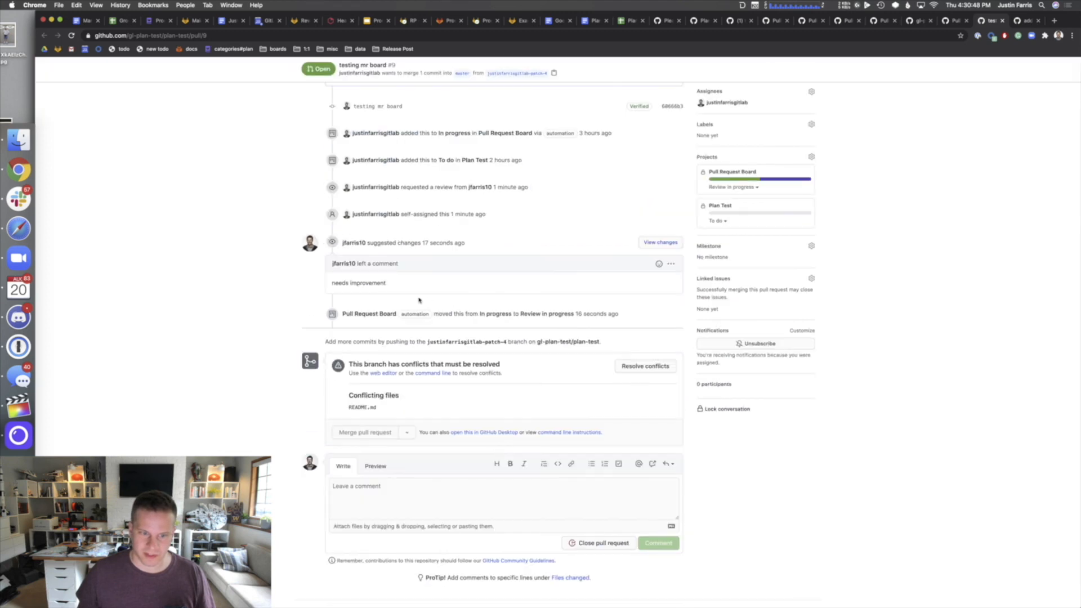
scroll(384, 395, "up", 4)
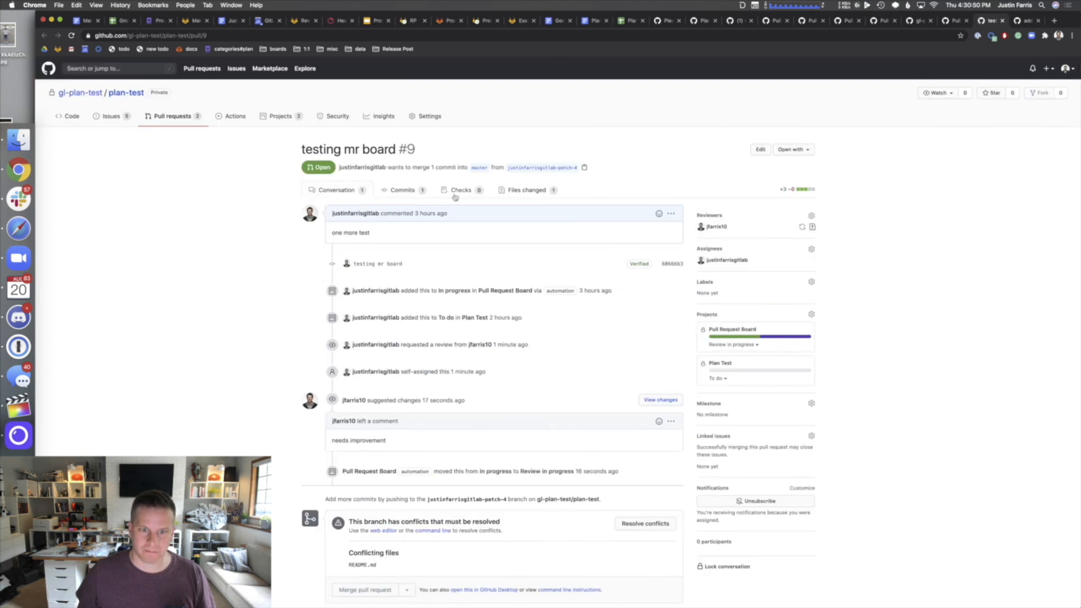
- Review pull request #9's README.md diff and its conversation timeline
left_click(536, 192)
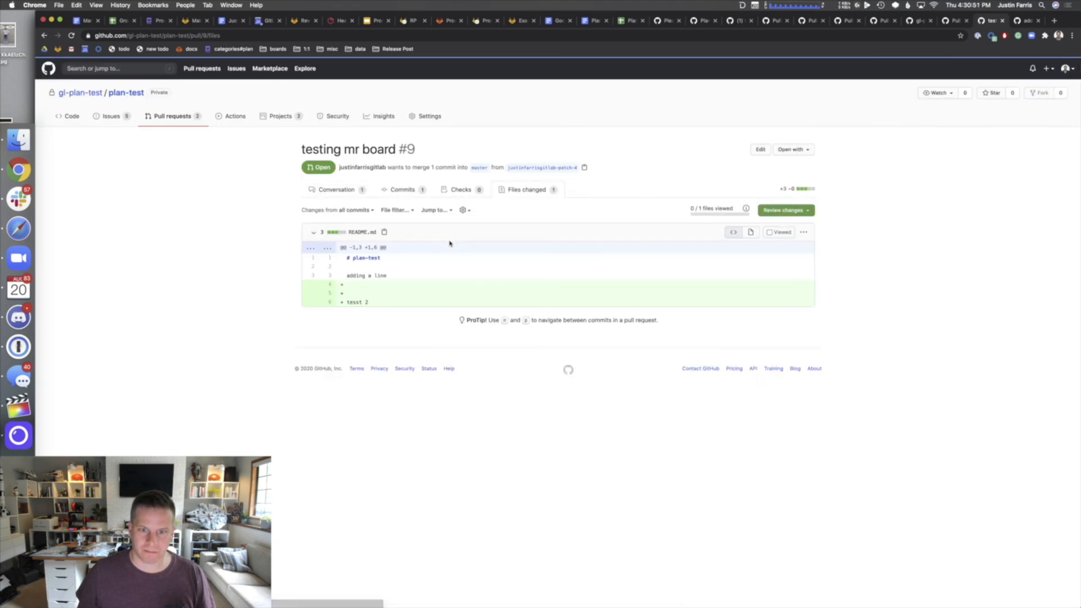
left_click(345, 190)
scroll(715, 232, "down", 2)
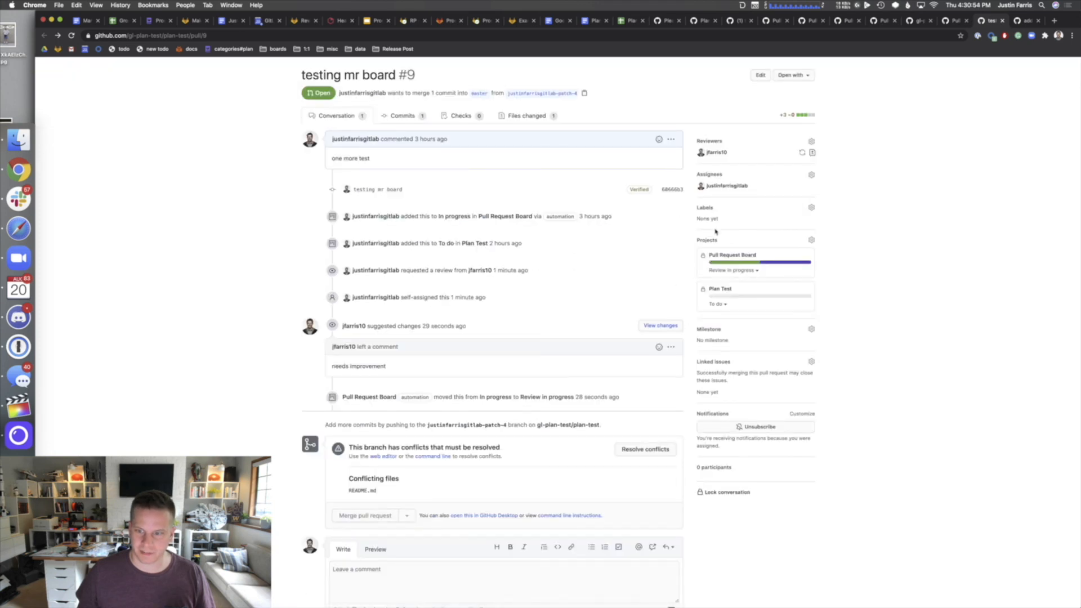
scroll(429, 444, "down", 3)
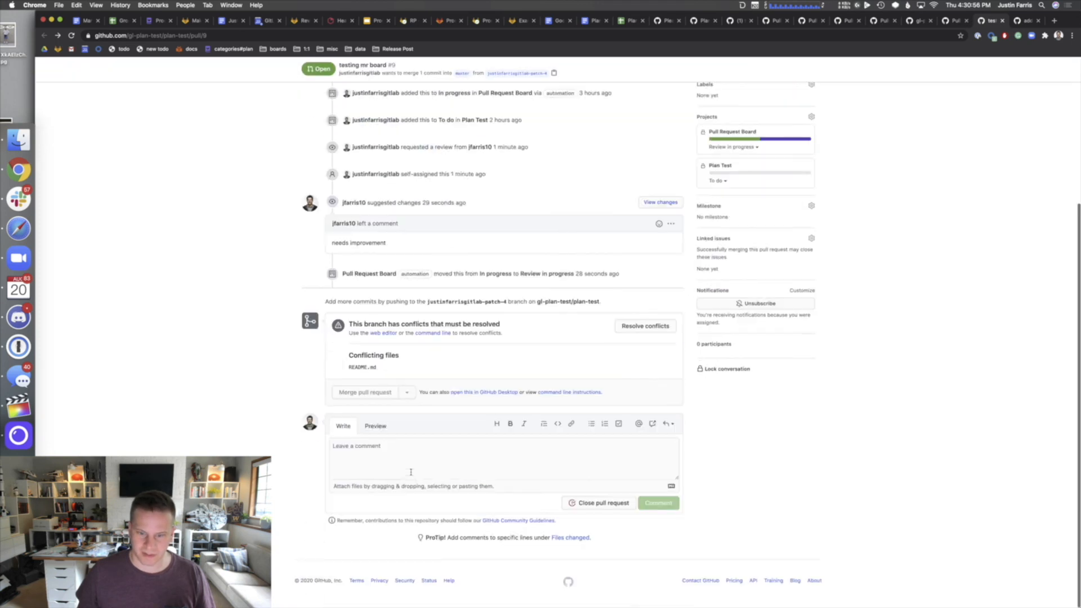
scroll(634, 343, "up", 4)
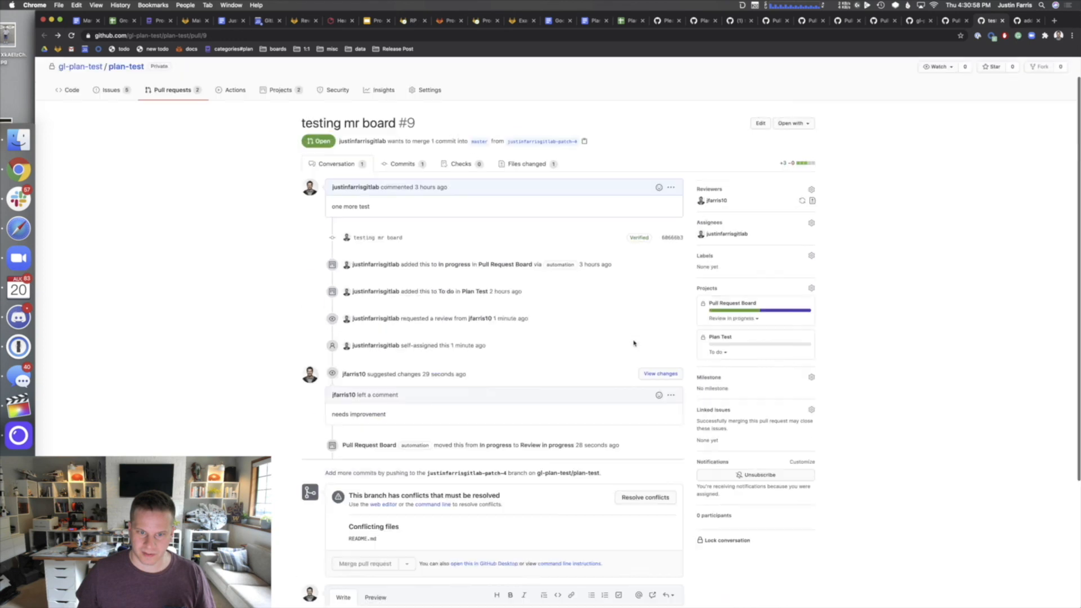
scroll(631, 344, "up", 1)
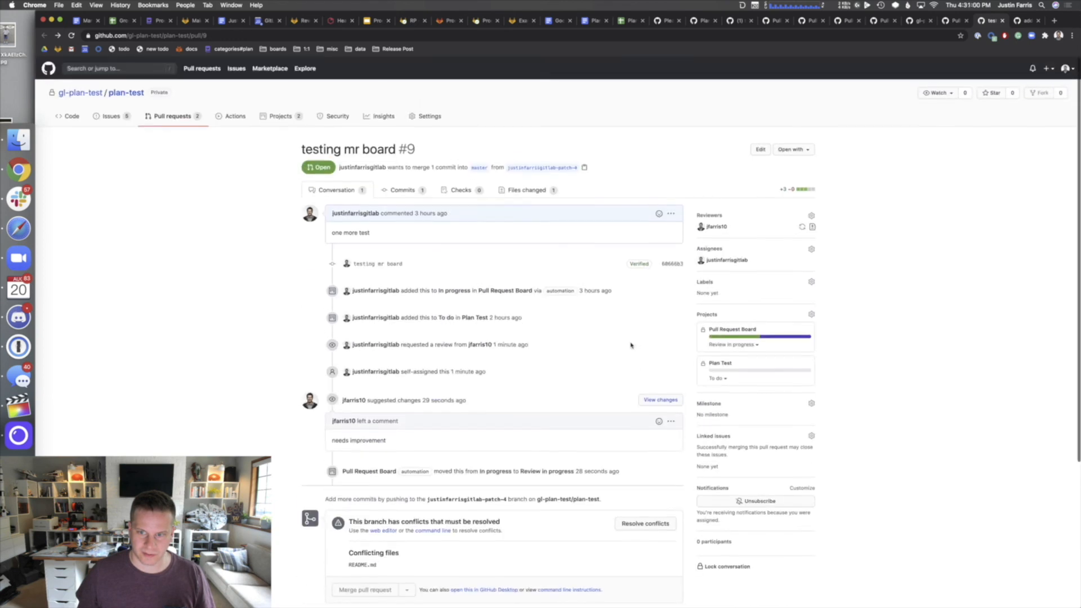
left_click(949, 24)
- In the reviewer's window, start editing the 'needs improvement' comment, browse saved replies, then cancel unchanged
key("super+Tab")
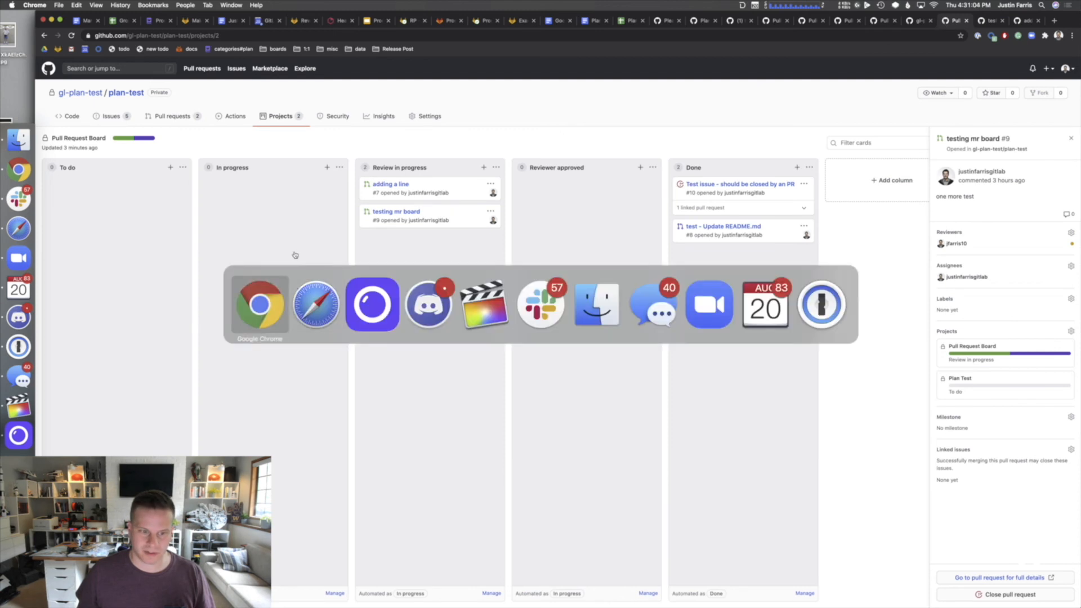
left_click(303, 291)
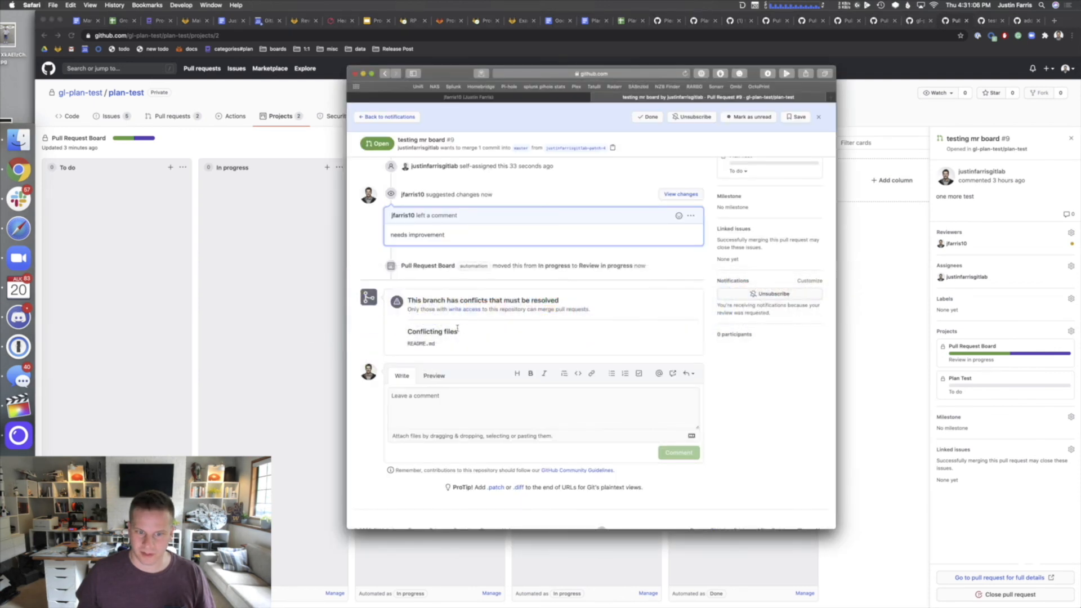
scroll(453, 316, "up", 2)
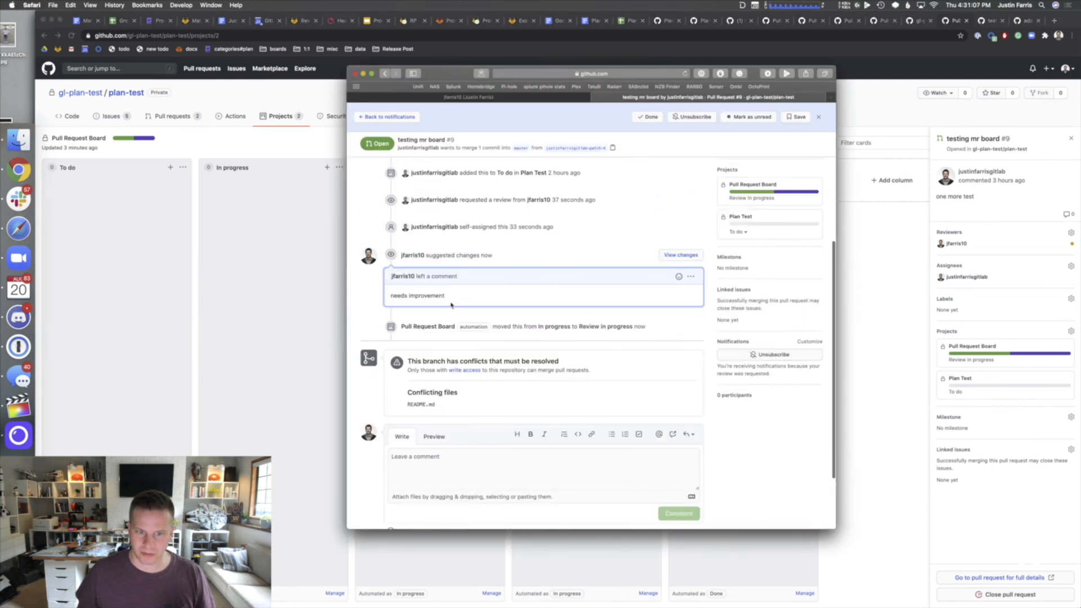
left_click(691, 276)
left_click(660, 323)
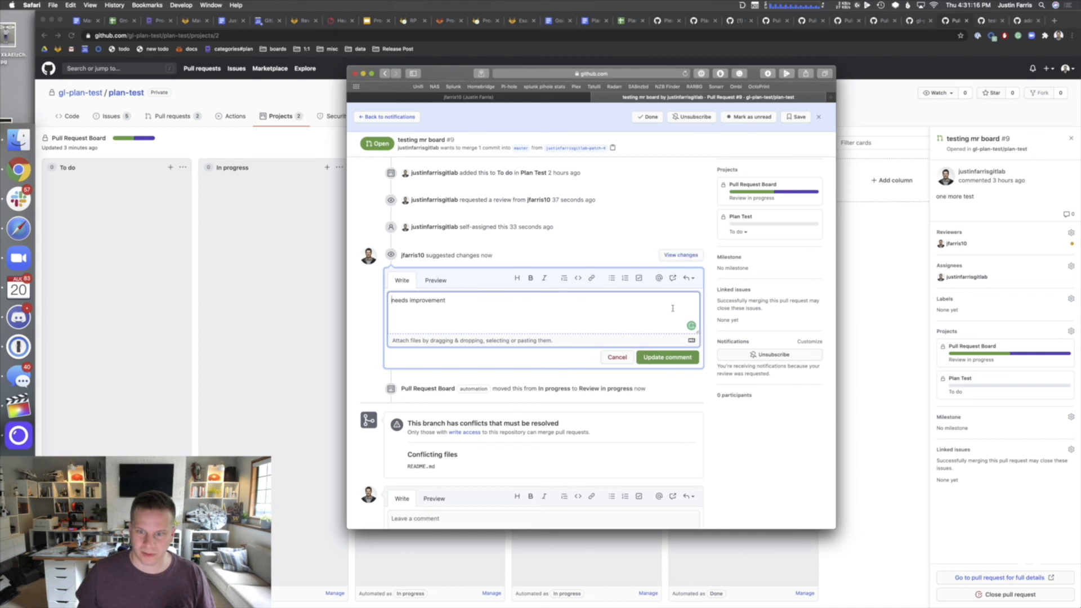
left_click(690, 279)
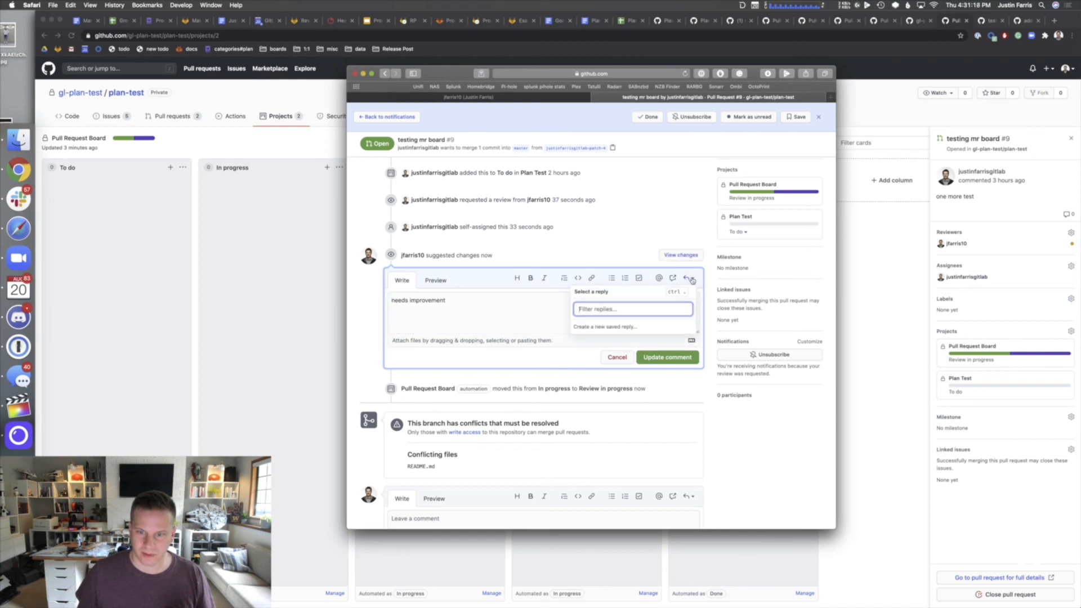
type("app")
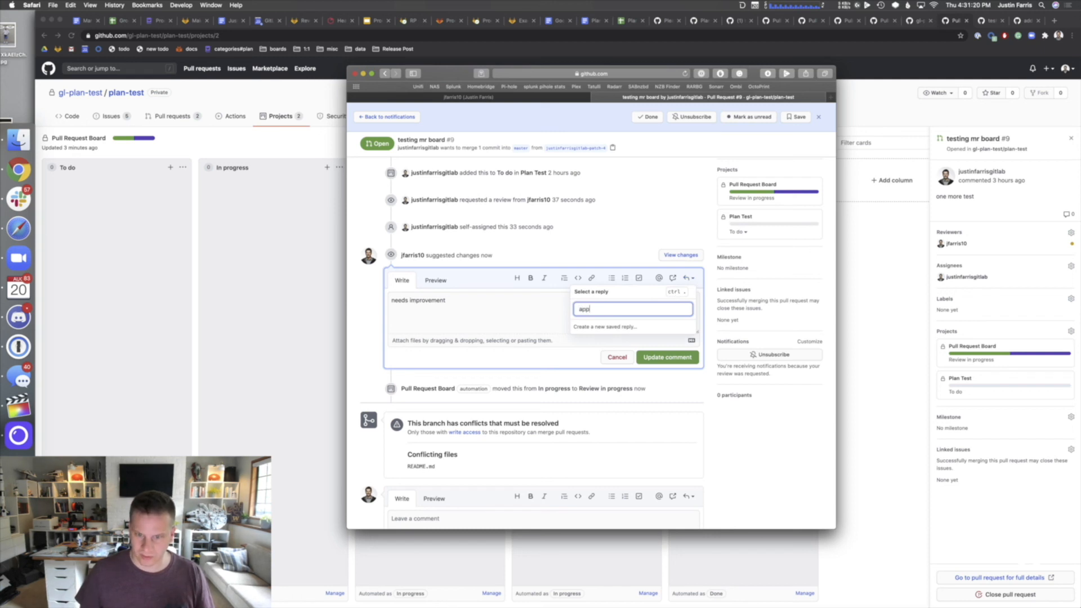
key("BackSpace")
key("BackSpace")
key("BackSpace")
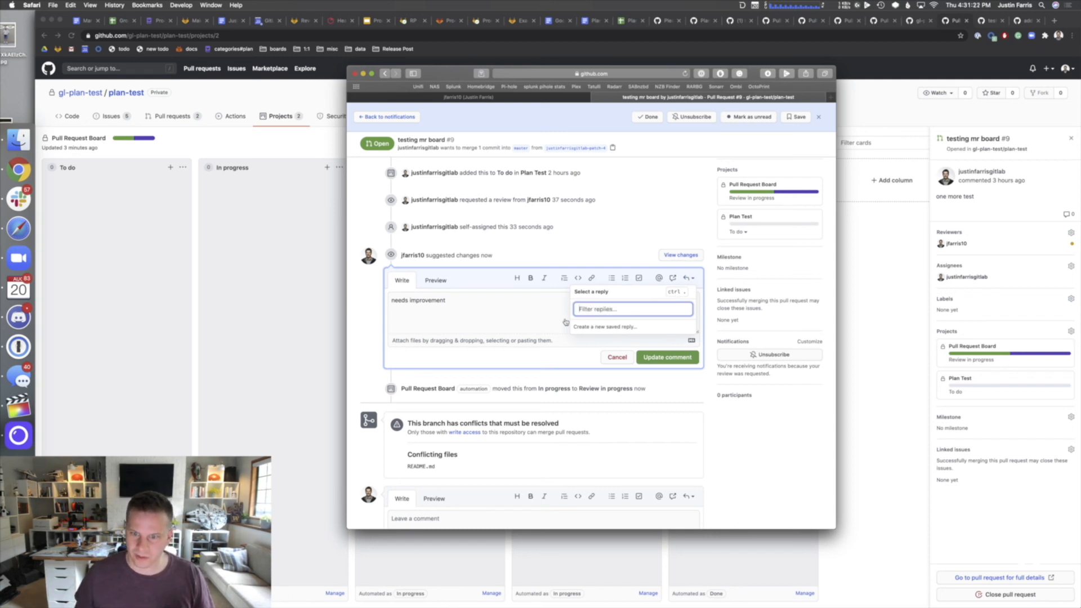
left_click(565, 312)
left_click(617, 357)
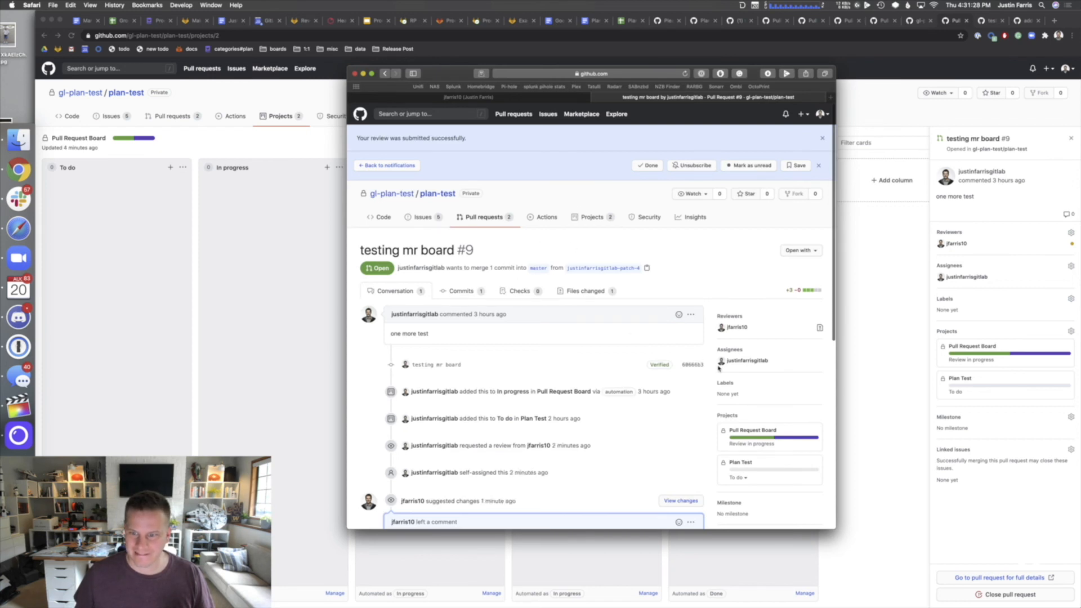
- Dismiss the notifications bar and review-submitted banner on pull request #9, and check the Open with options
scroll(698, 360, "down", 3)
scroll(744, 342, "down", 2)
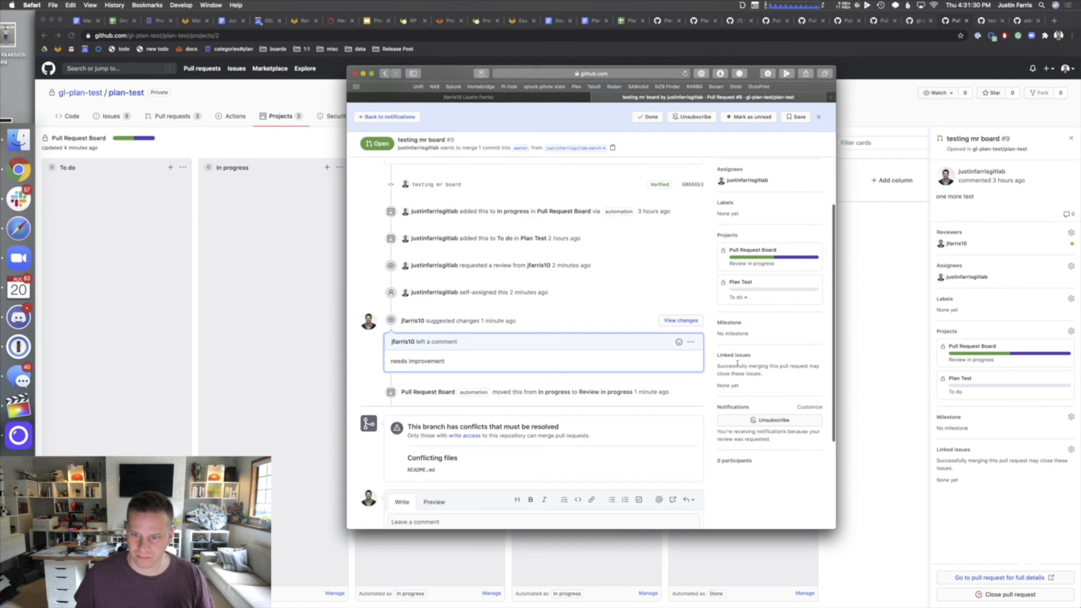
scroll(740, 402, "down", 5)
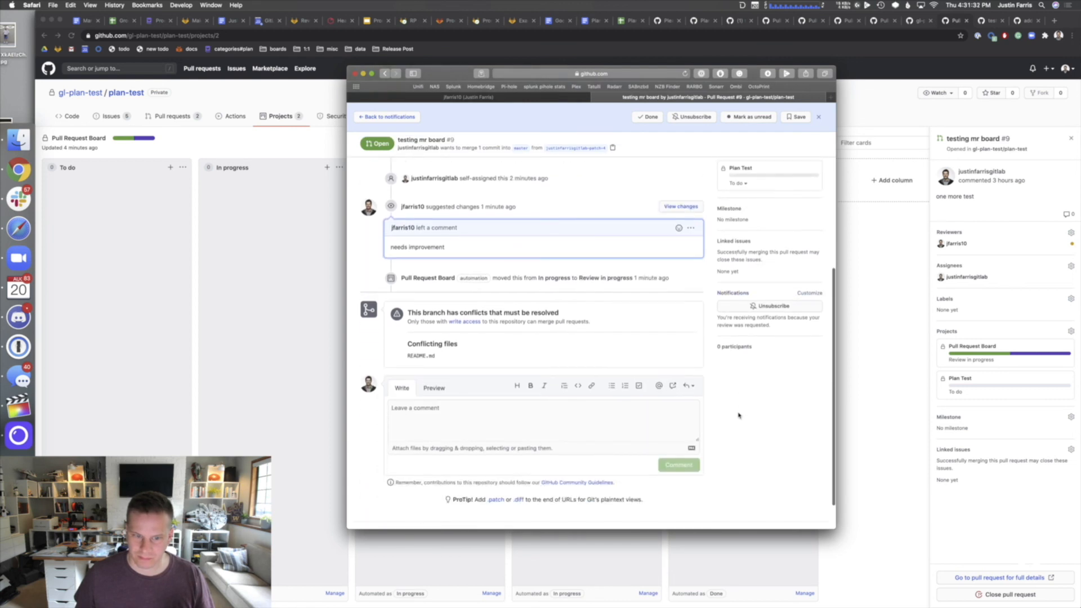
scroll(738, 411, "up", 10)
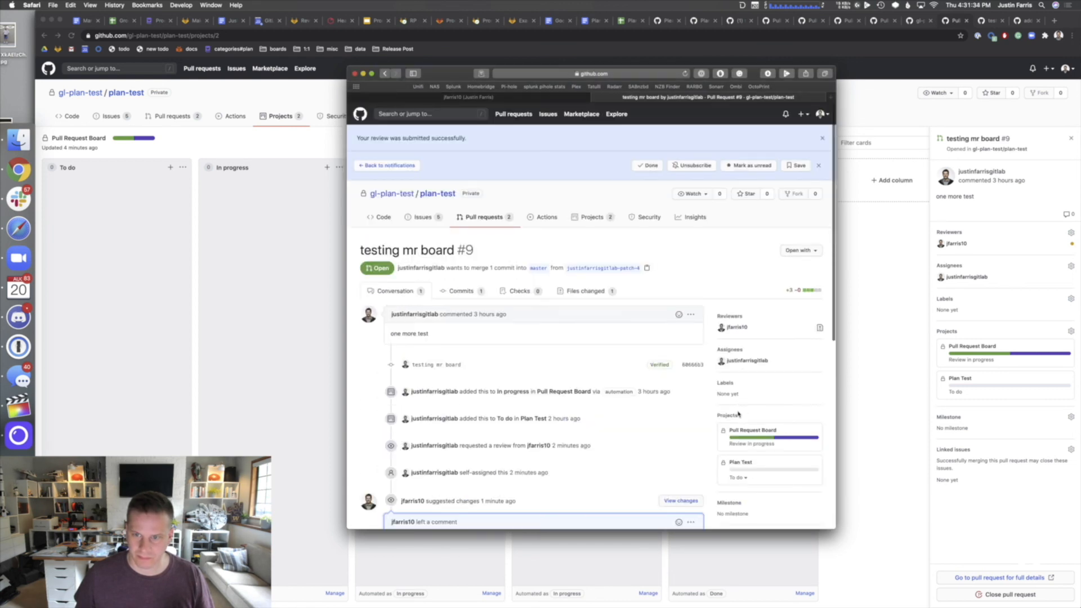
left_click(820, 166)
left_click(820, 137)
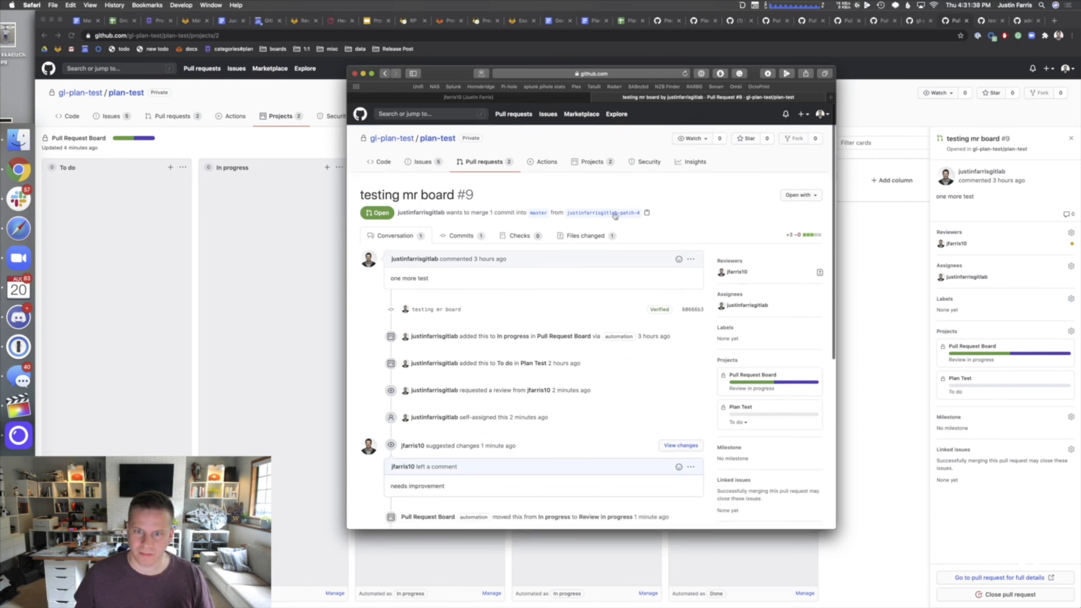
left_click(800, 193)
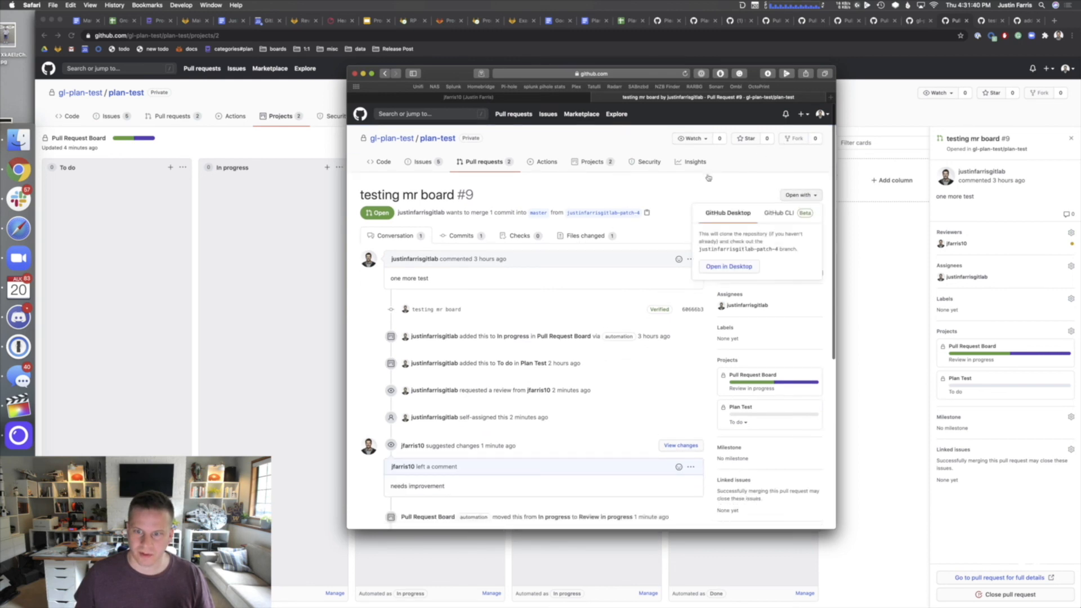
left_click(540, 218)
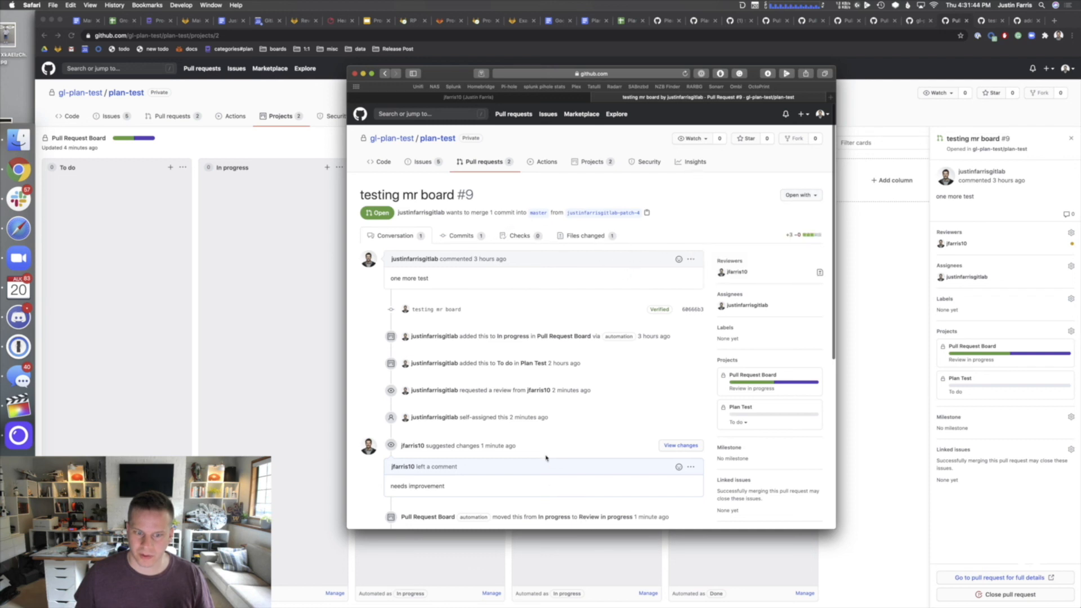
- Check the project board, then return to the reviewer's pull request #9 page
scroll(546, 458, "down", 3)
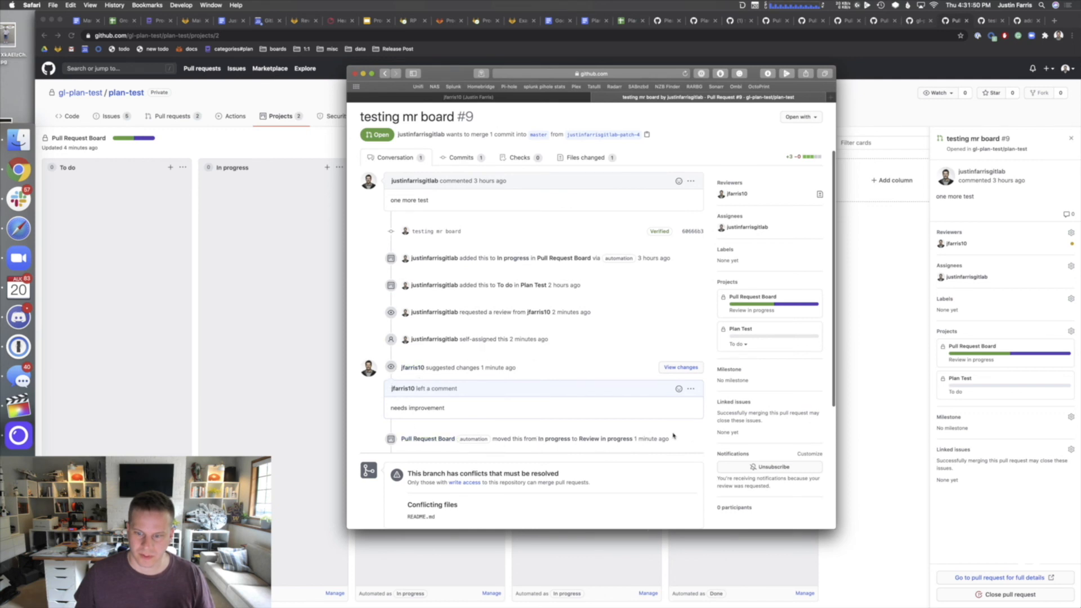
left_click(232, 338)
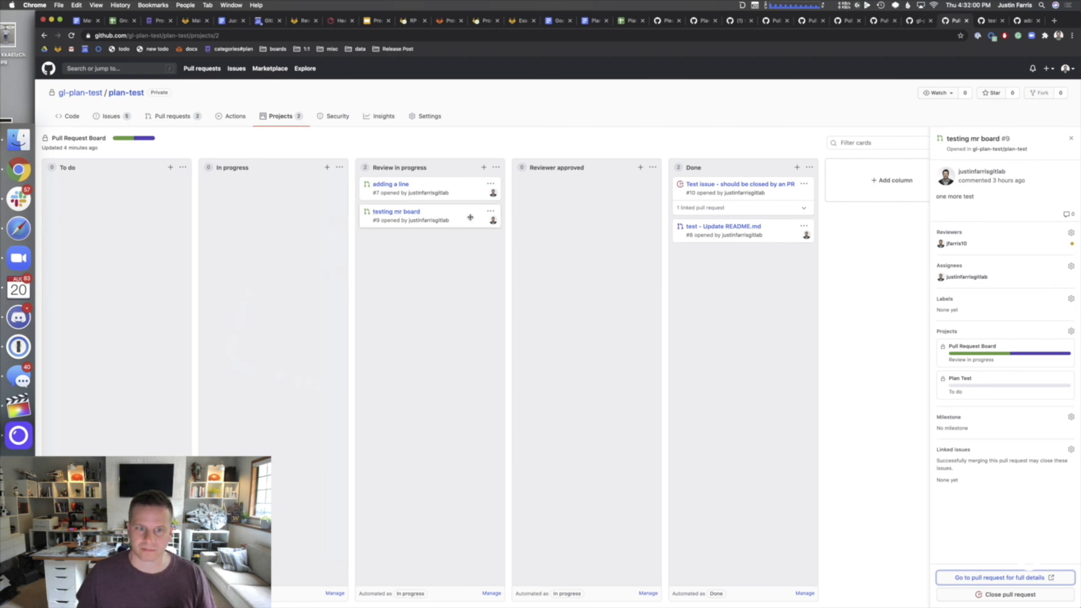
key("super+Tab")
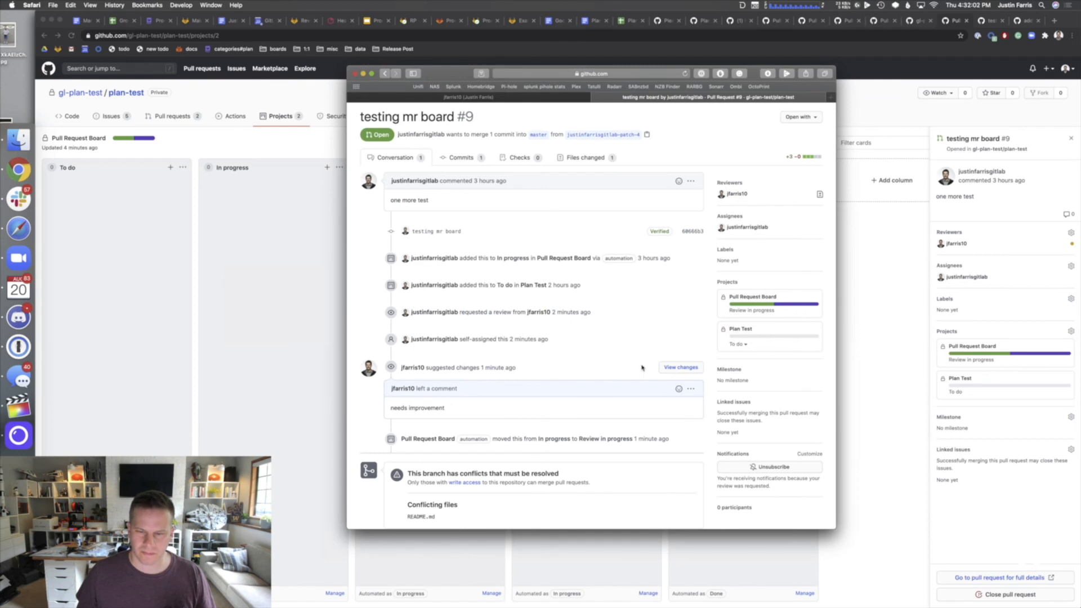
left_click(690, 181)
left_click(691, 181)
scroll(655, 287, "up", 3)
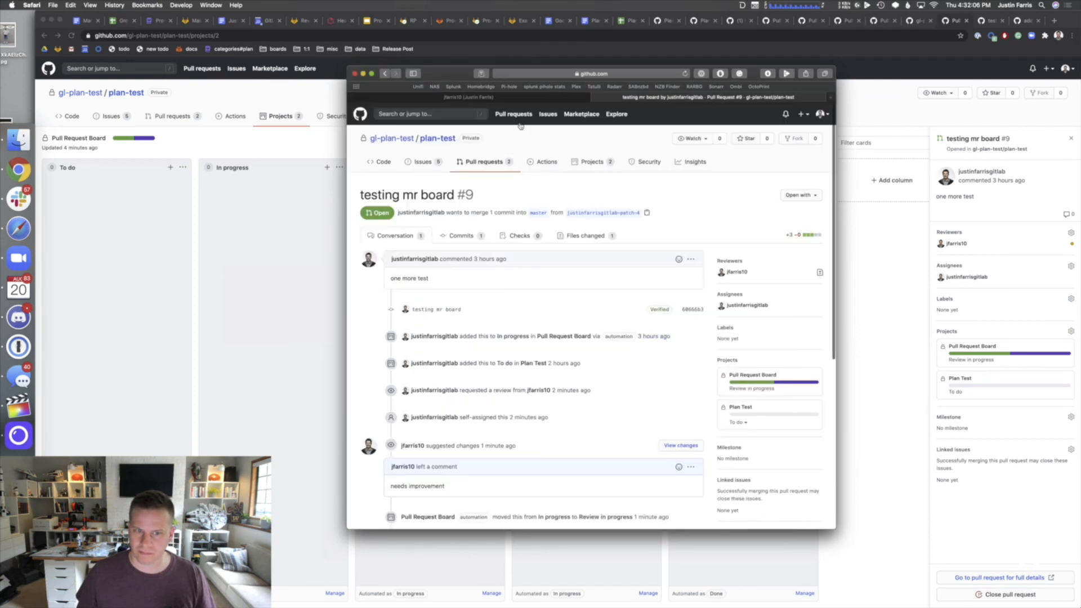
scroll(470, 182, "down", 3)
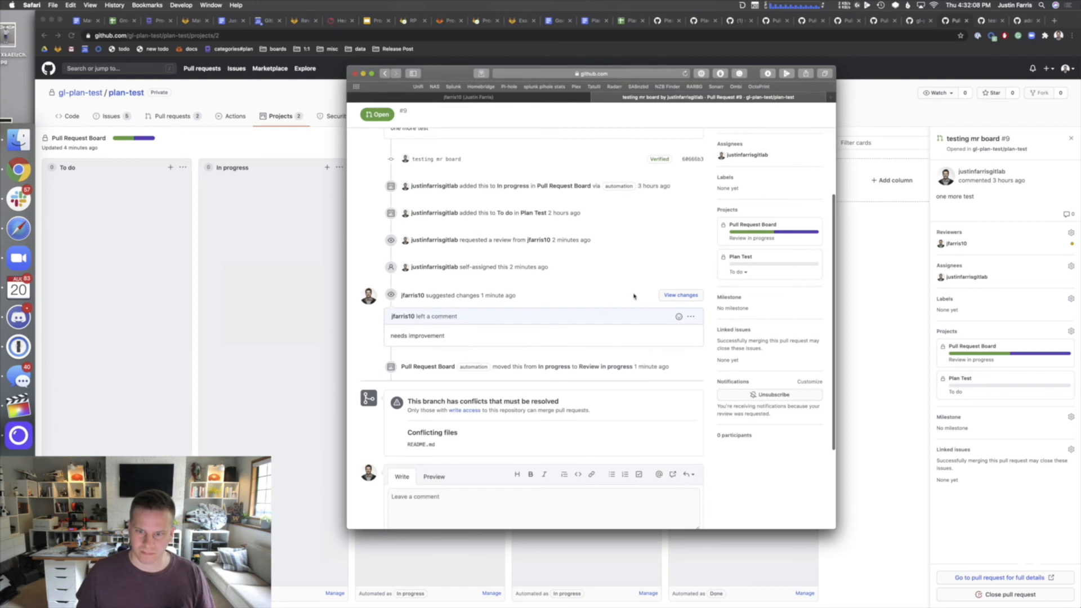
- Submit an Approve review on pull request #9
left_click(691, 300)
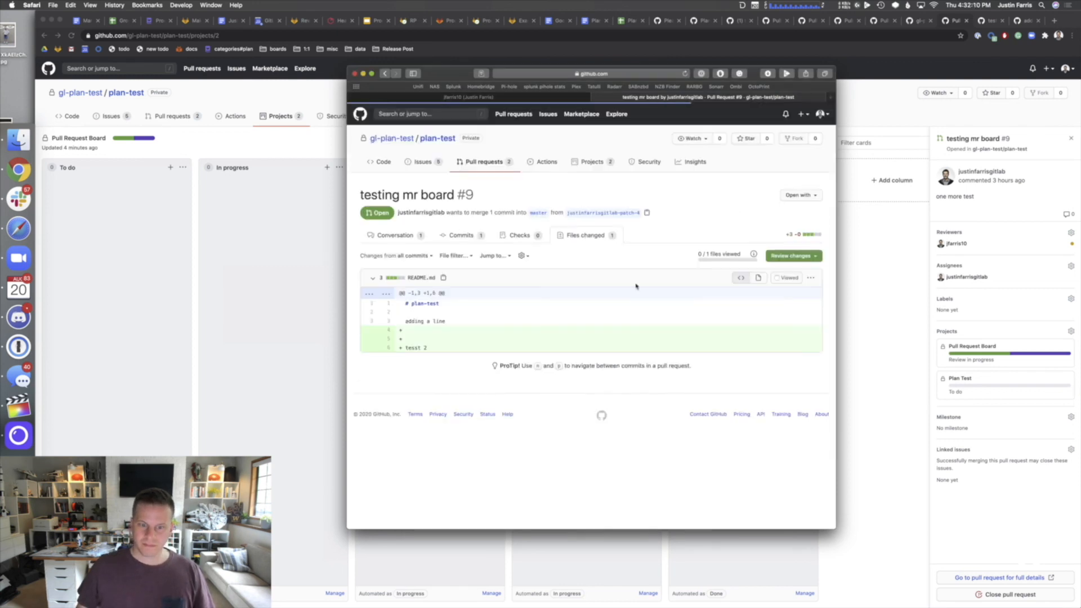
left_click(787, 256)
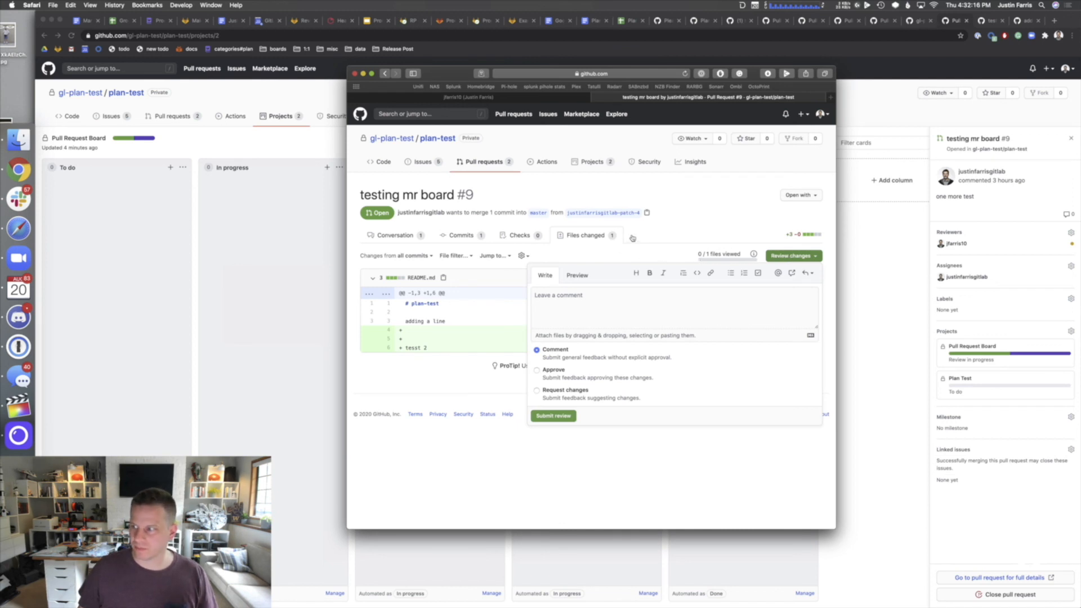
left_click(537, 370)
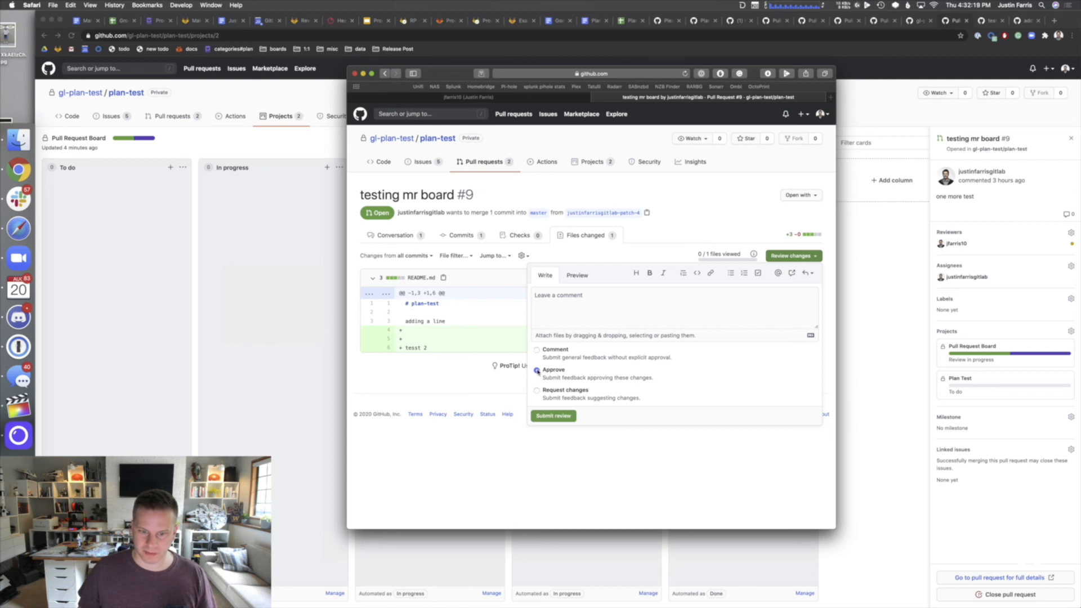
left_click(554, 416)
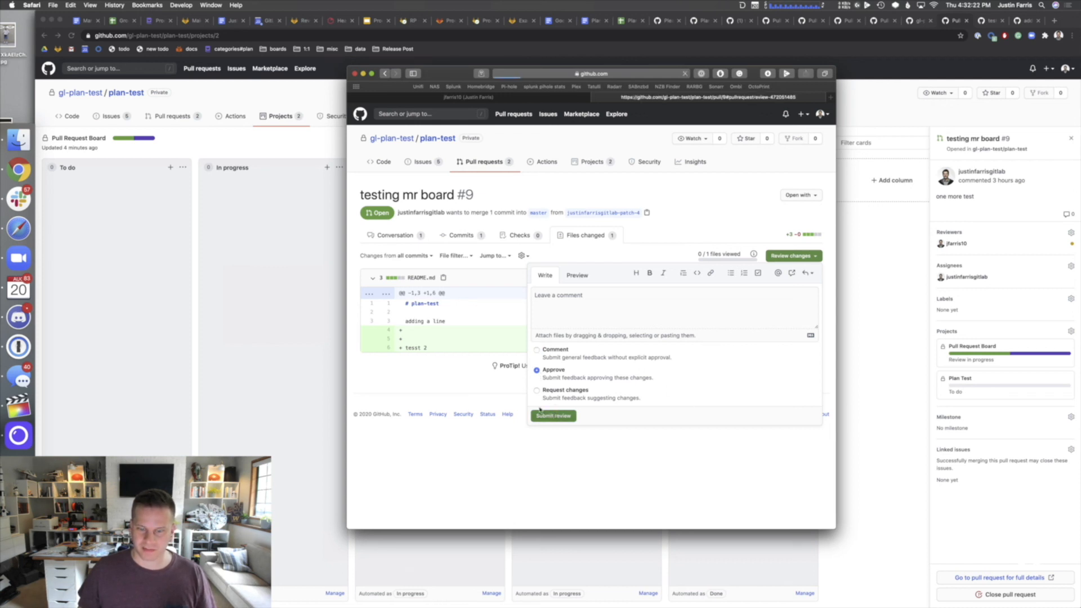
- Reload the project board, then open and cancel an edit of the 'needs improvement' comment
left_click(224, 323)
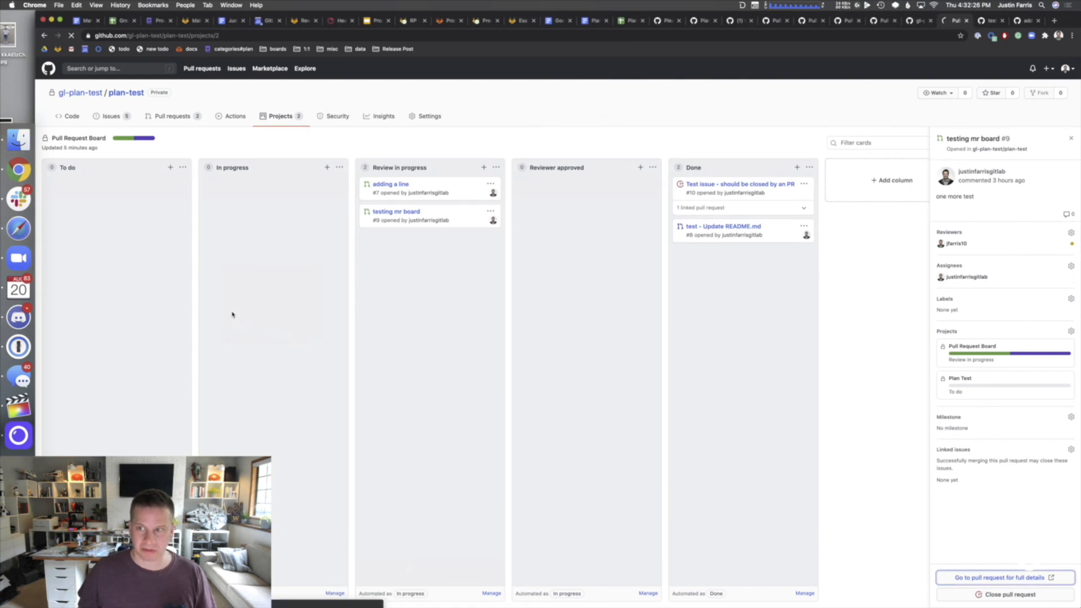
key("super+r")
key("super+Tab")
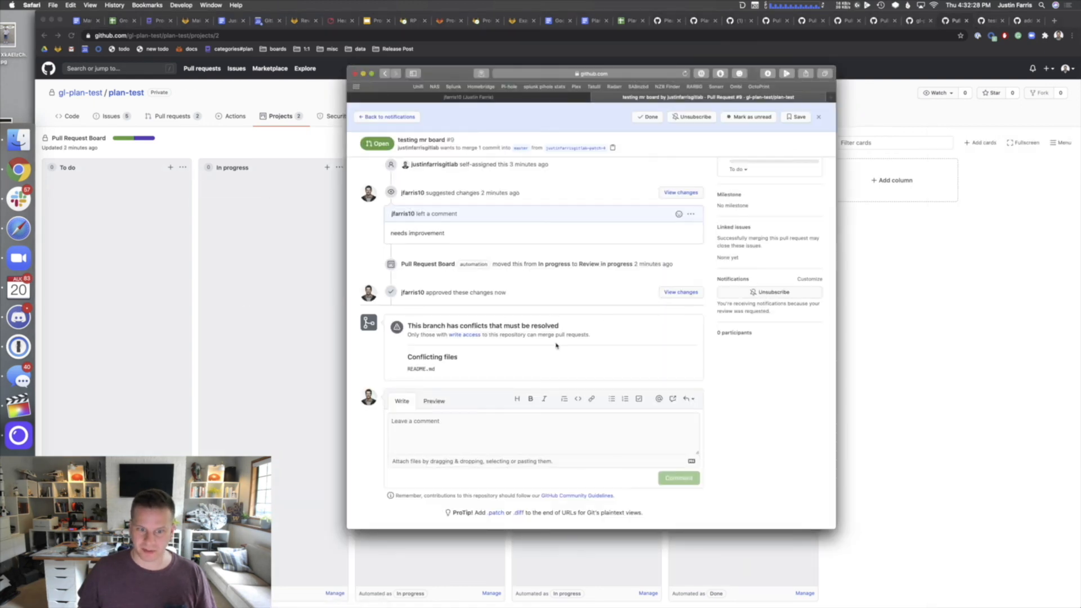
scroll(533, 363, "up", 3)
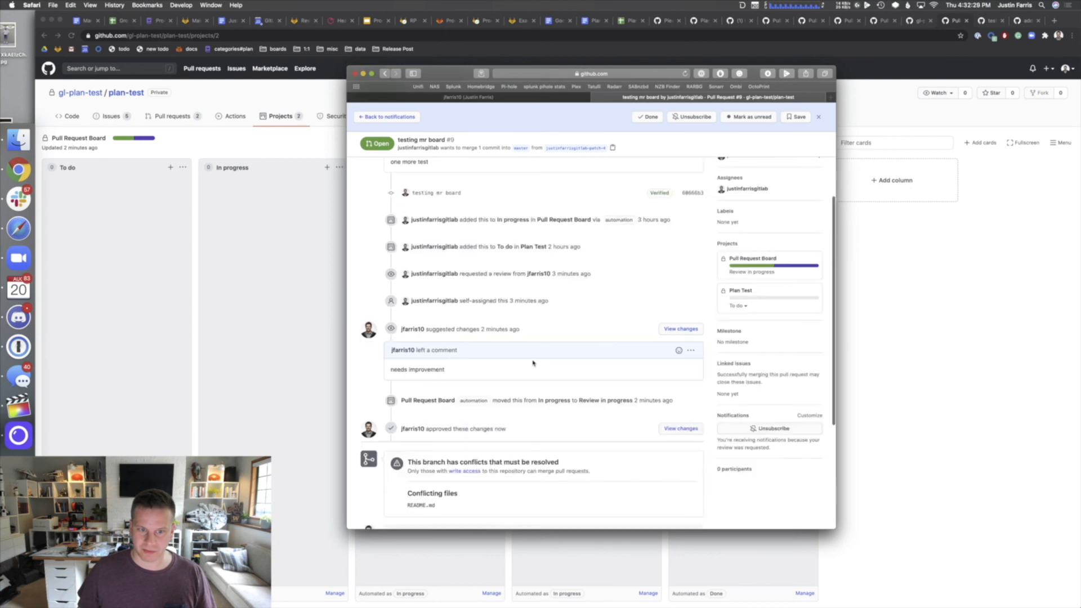
left_click(690, 350)
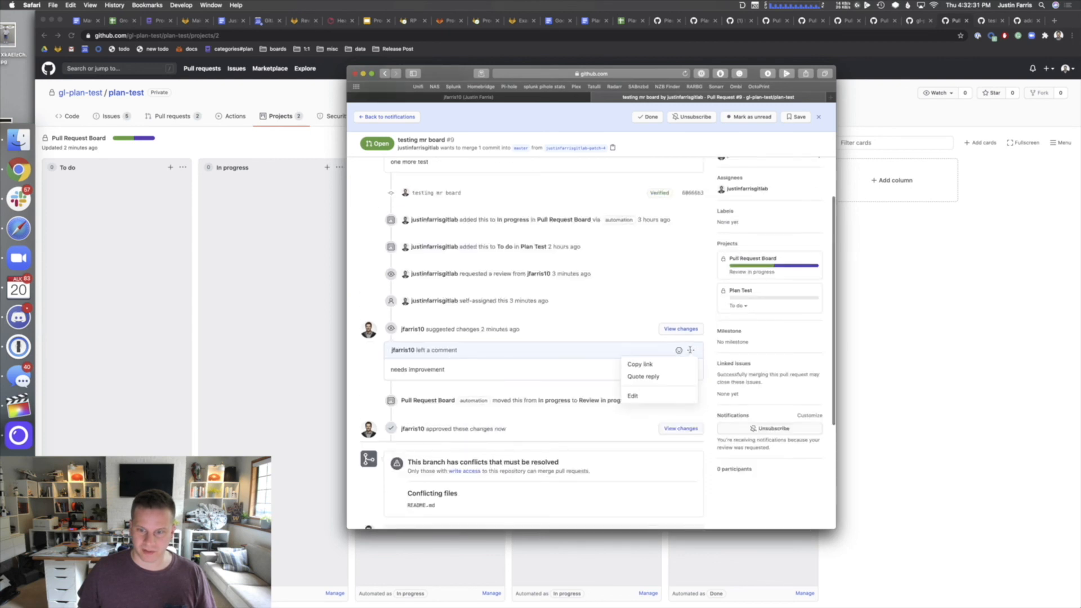
left_click(651, 396)
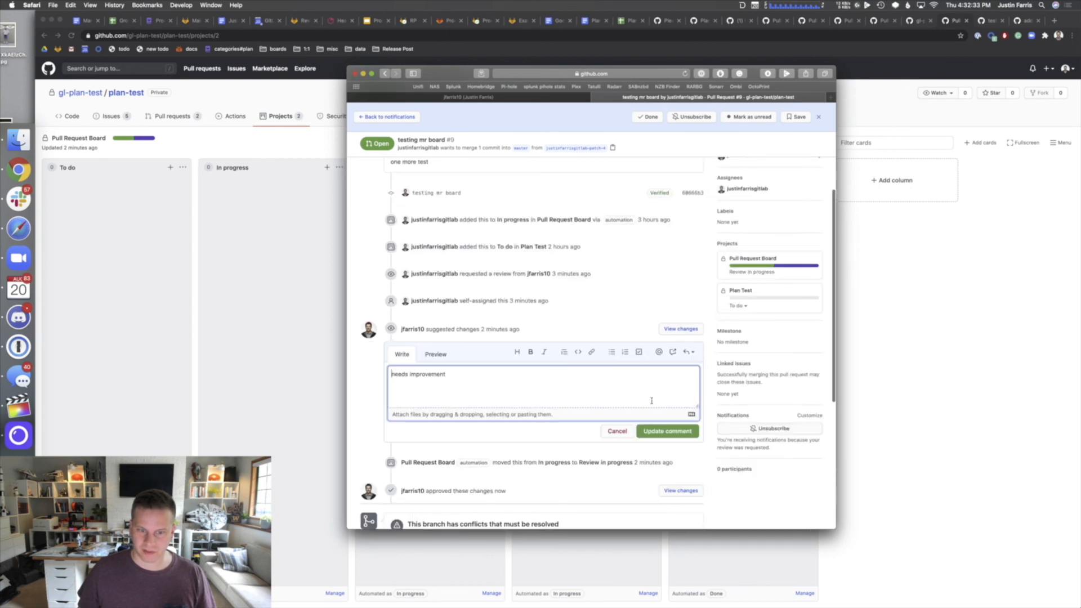
left_click(617, 430)
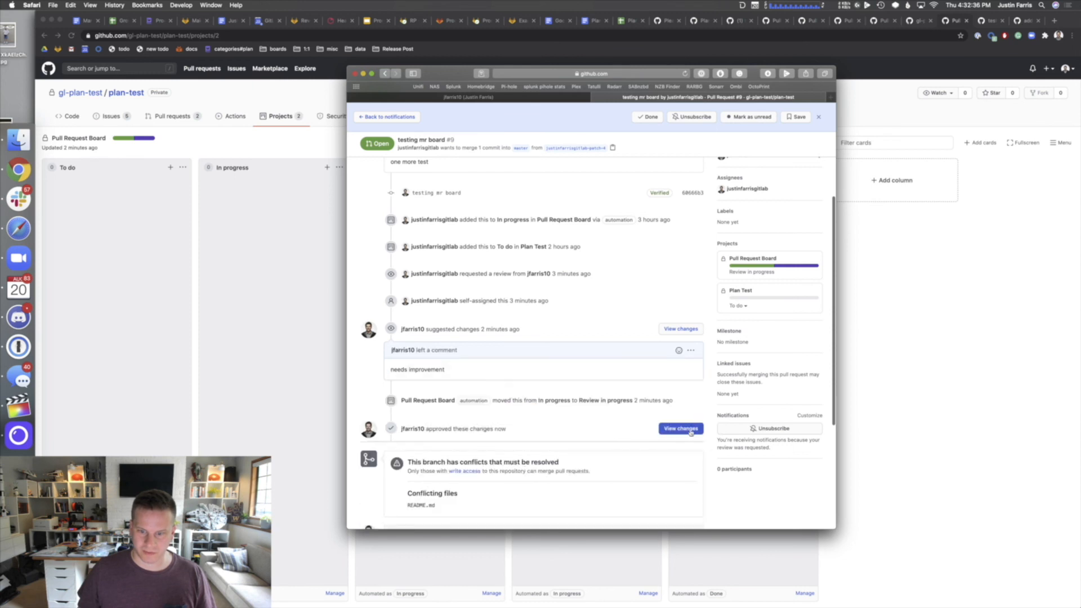
scroll(675, 434, "down", 5)
scroll(360, 394, "up", 2)
left_click(333, 388)
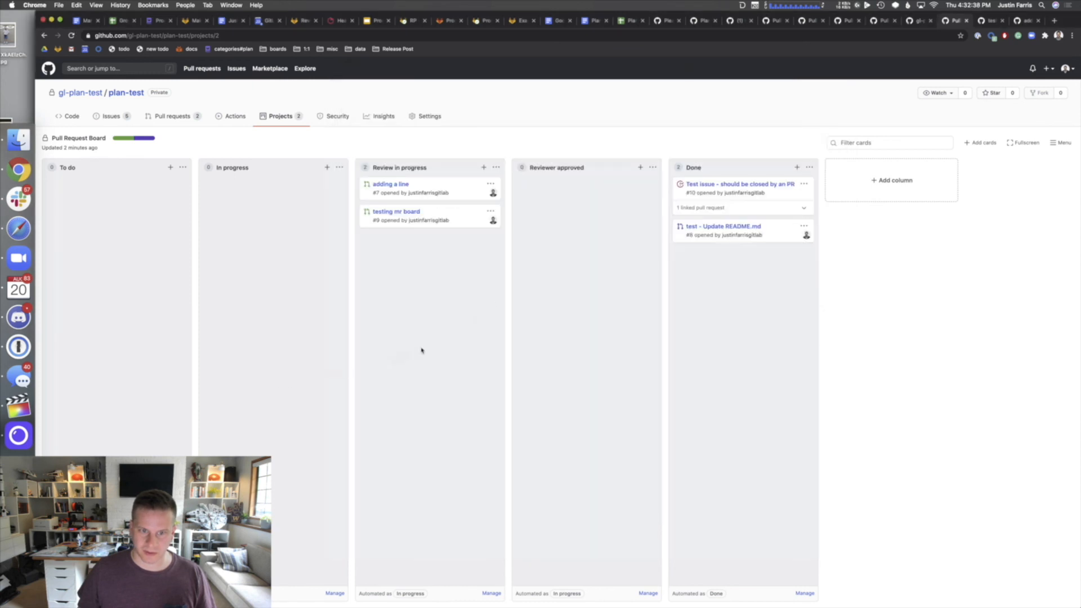
- Inspect the Reviewer approved column's automation rules and the In progress column name, leaving both unchanged
left_click(647, 593)
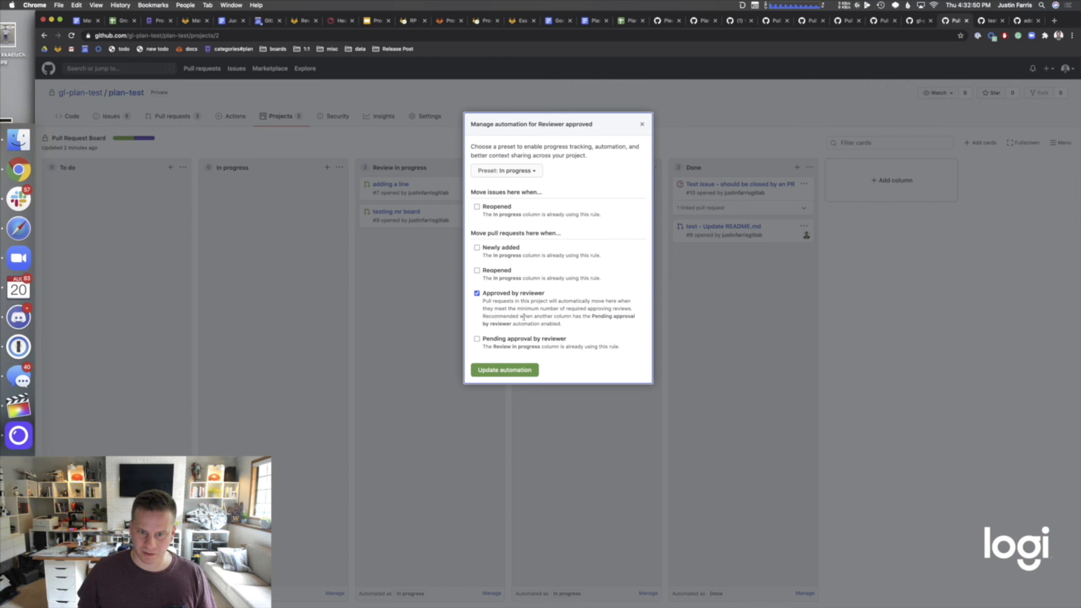
left_click_drag(524, 309, 615, 309)
left_click(498, 309)
left_click_drag(482, 301, 614, 308)
left_click(614, 308)
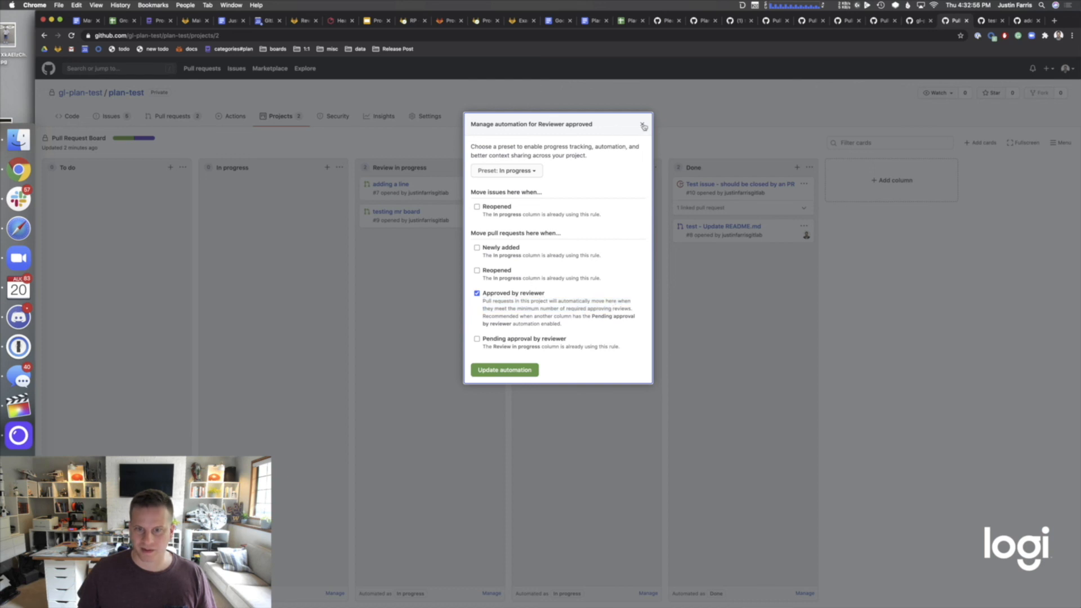
left_click(643, 125)
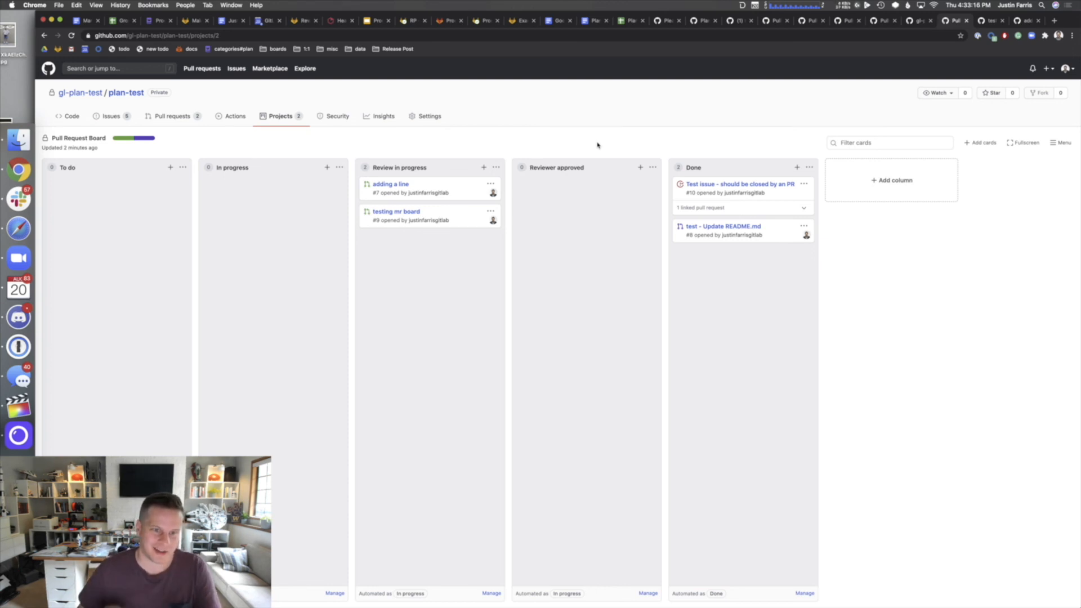
left_click(340, 167)
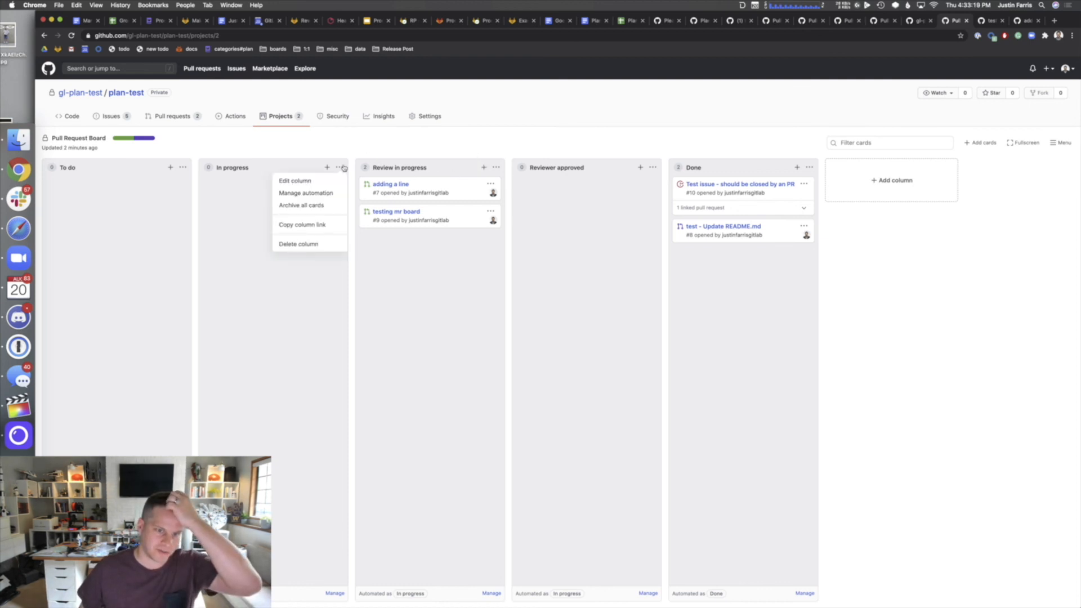
left_click(309, 179)
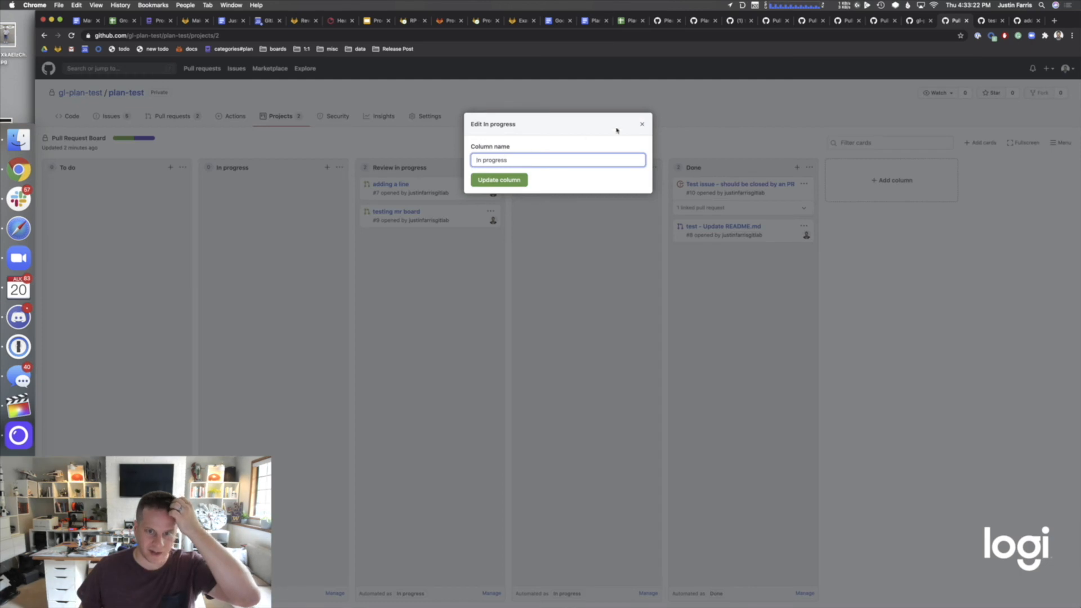
left_click(641, 124)
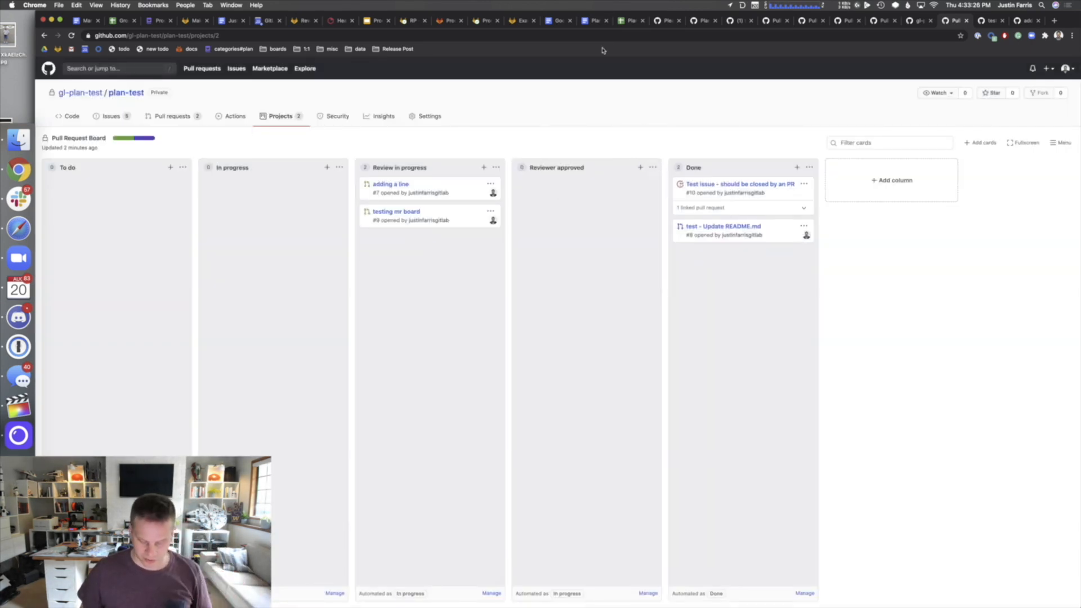
- Load gitlab.com in a new browser tab
key("super+t")
type("gitlab.com")
key("Return")
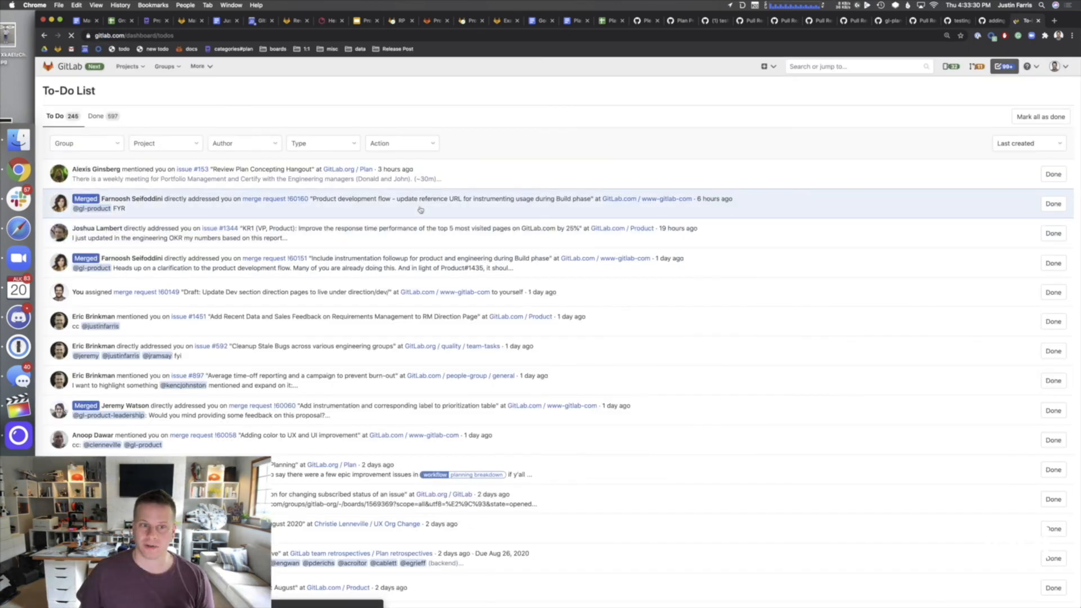
- Open the GitLab project's issue Boards and the In dev list's settings
left_click(163, 66)
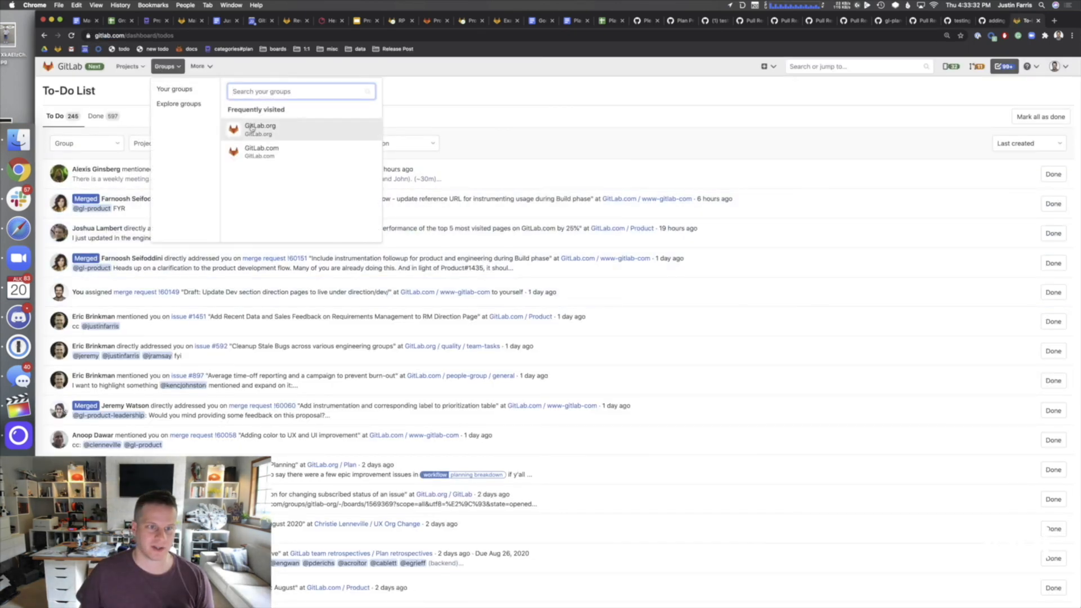
left_click(135, 66)
left_click(215, 150)
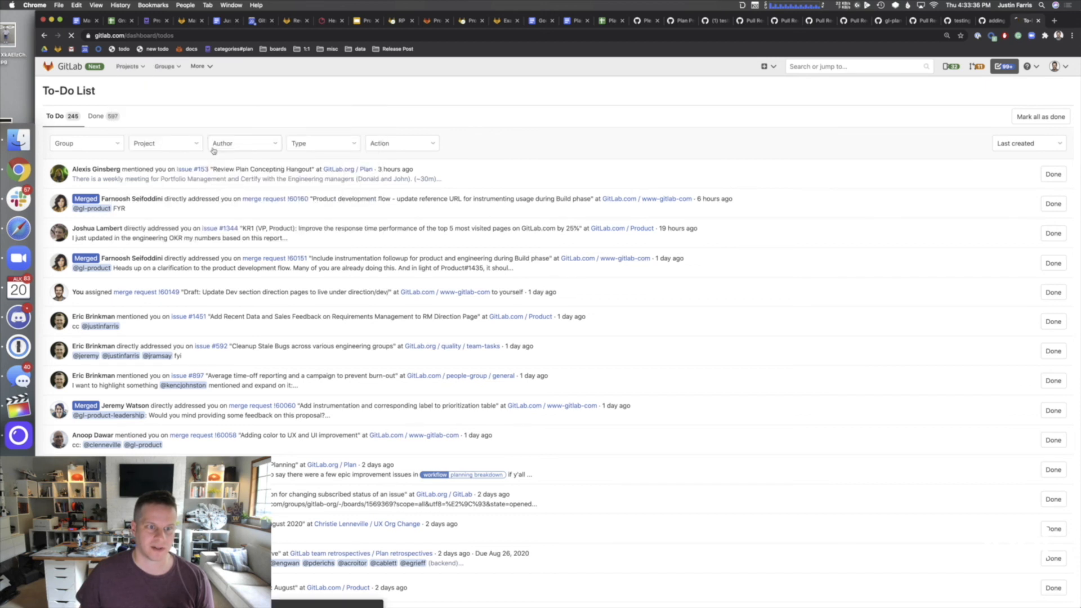
mouse_move(74, 211)
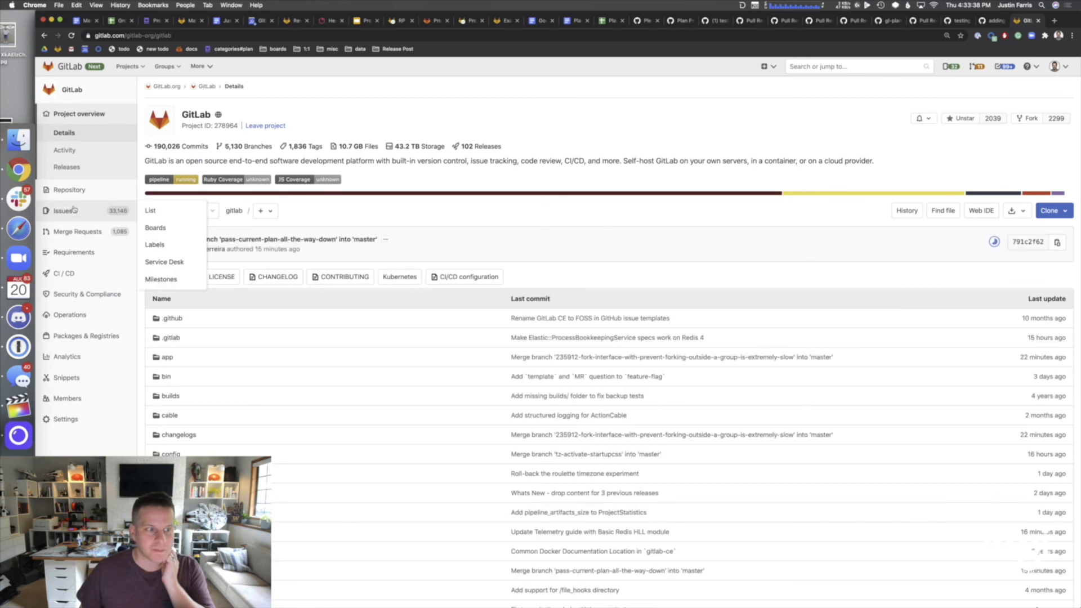
left_click(169, 226)
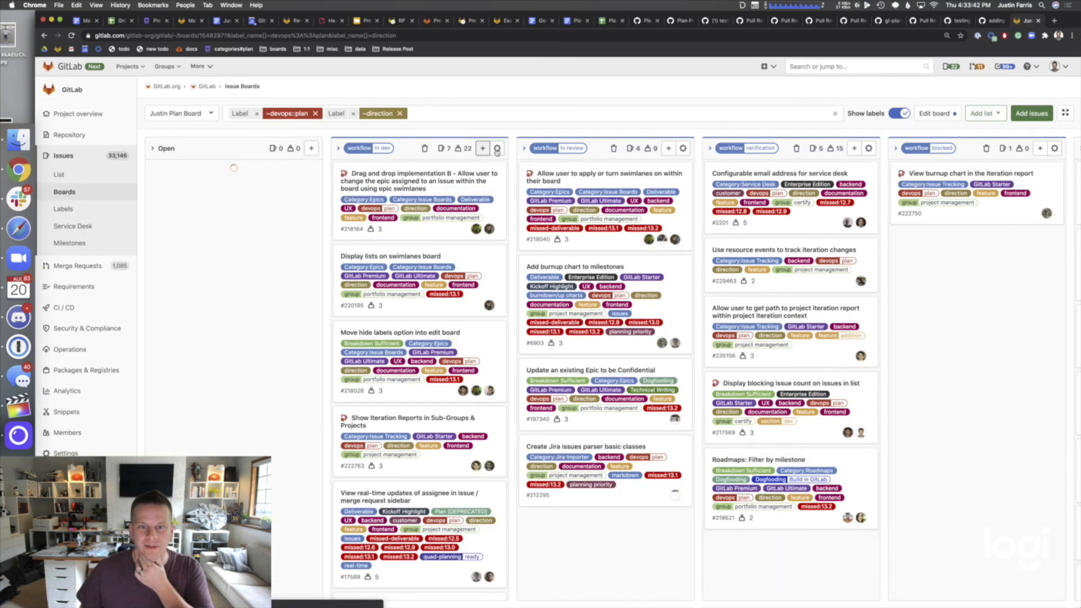
left_click(497, 149)
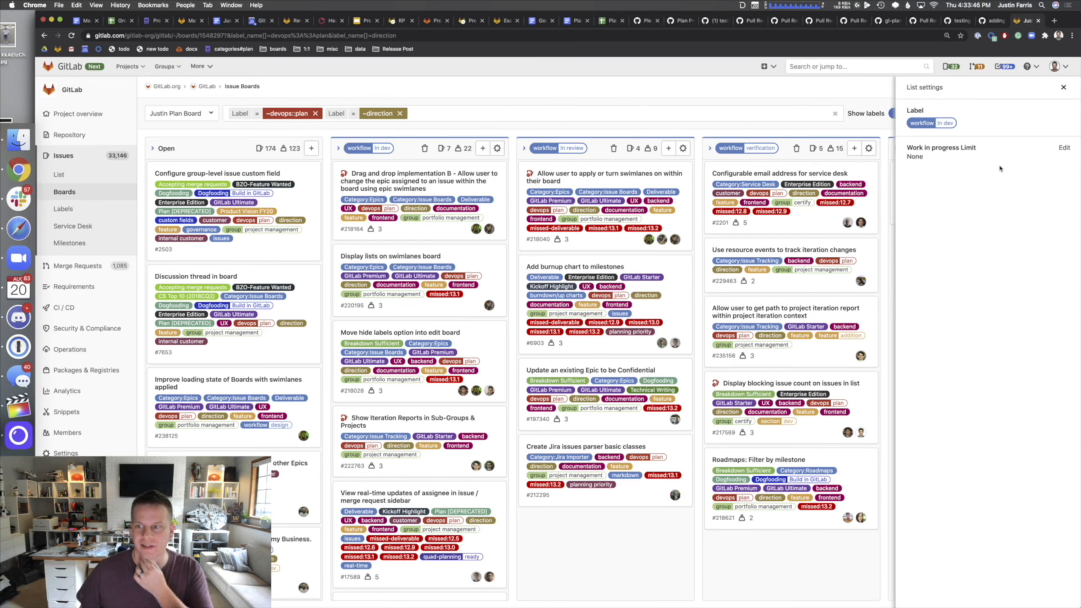
- Close the In dev list settings panel and twice preview, then dismiss, the Add list choices
left_click(1063, 87)
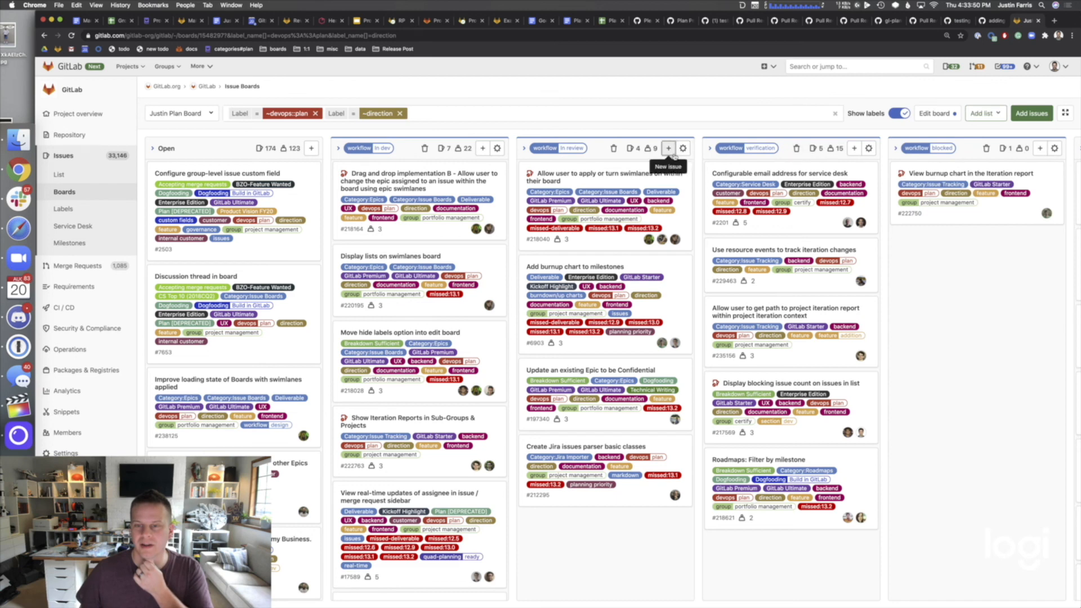
left_click(983, 114)
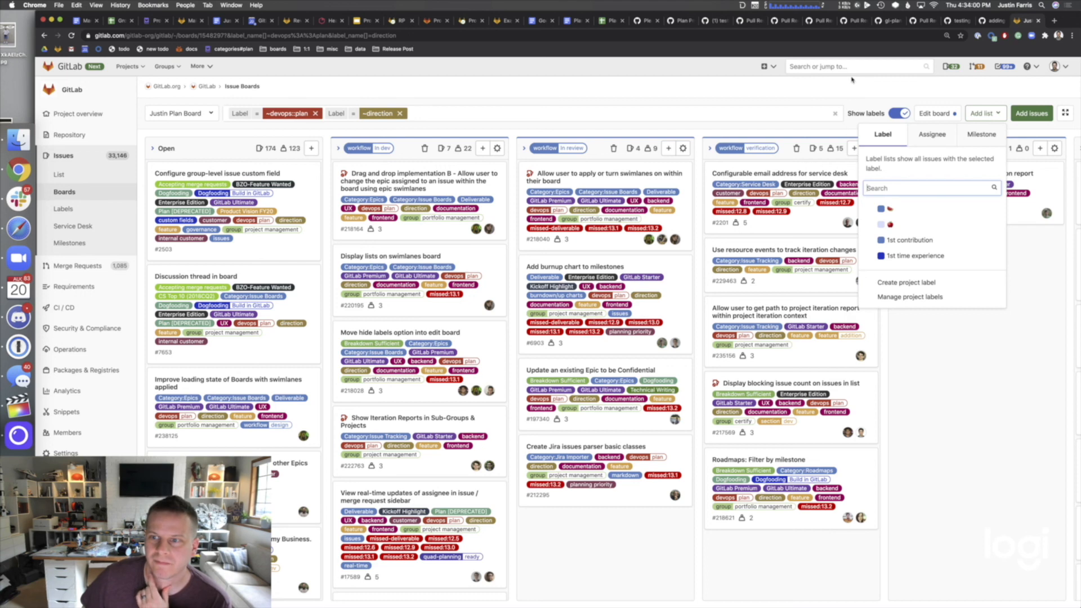
left_click(851, 88)
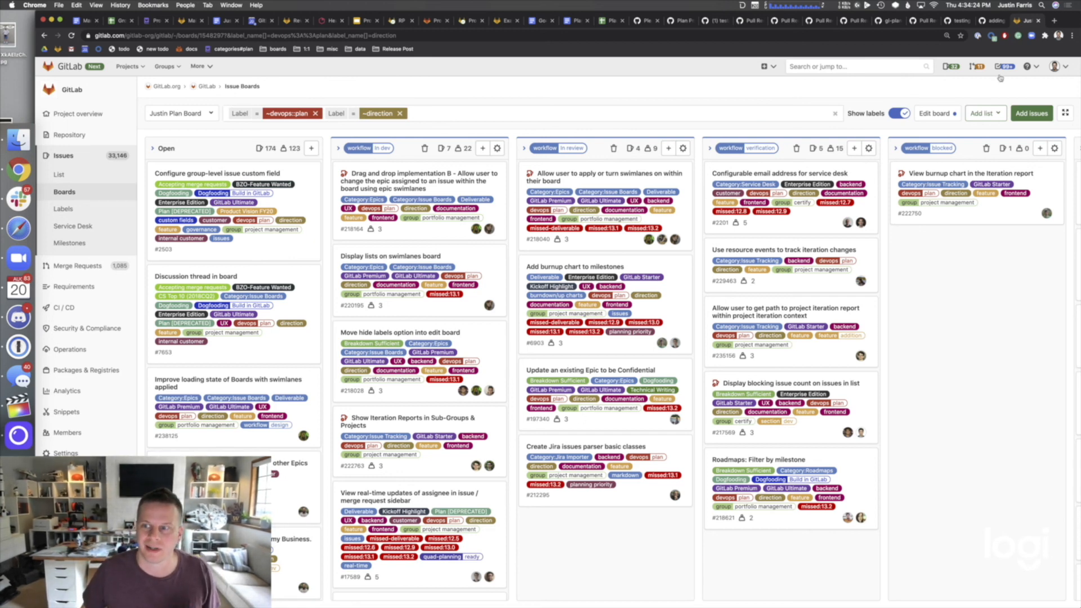
left_click(977, 117)
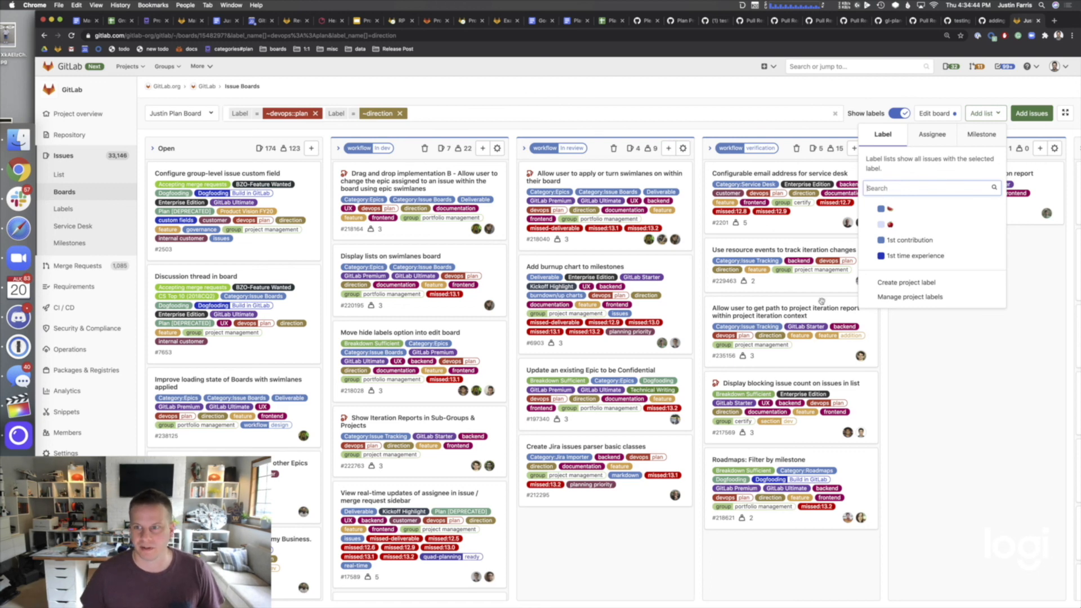
left_click(874, 94)
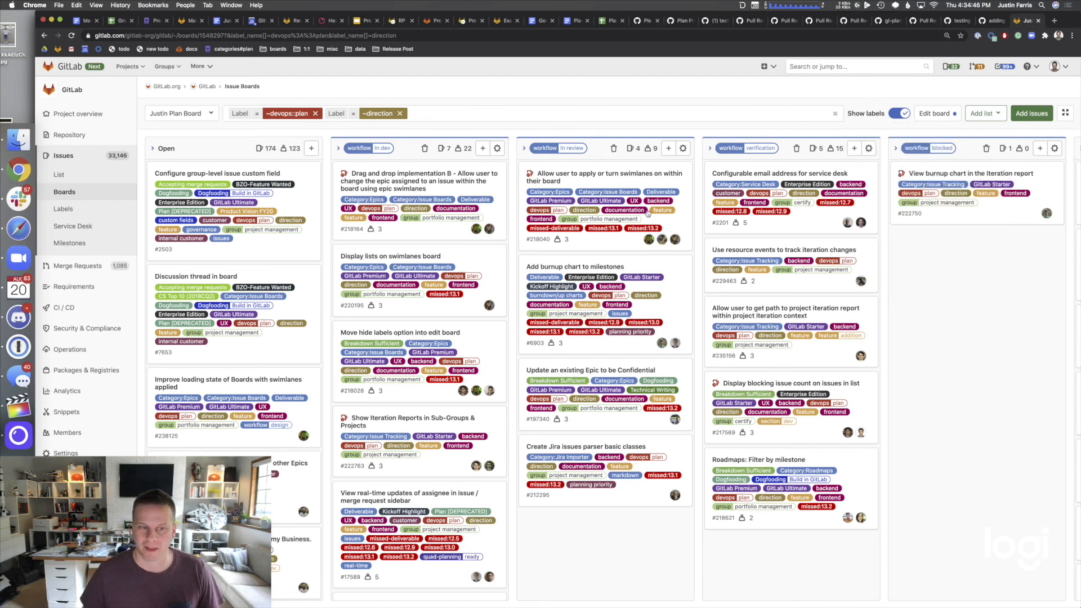